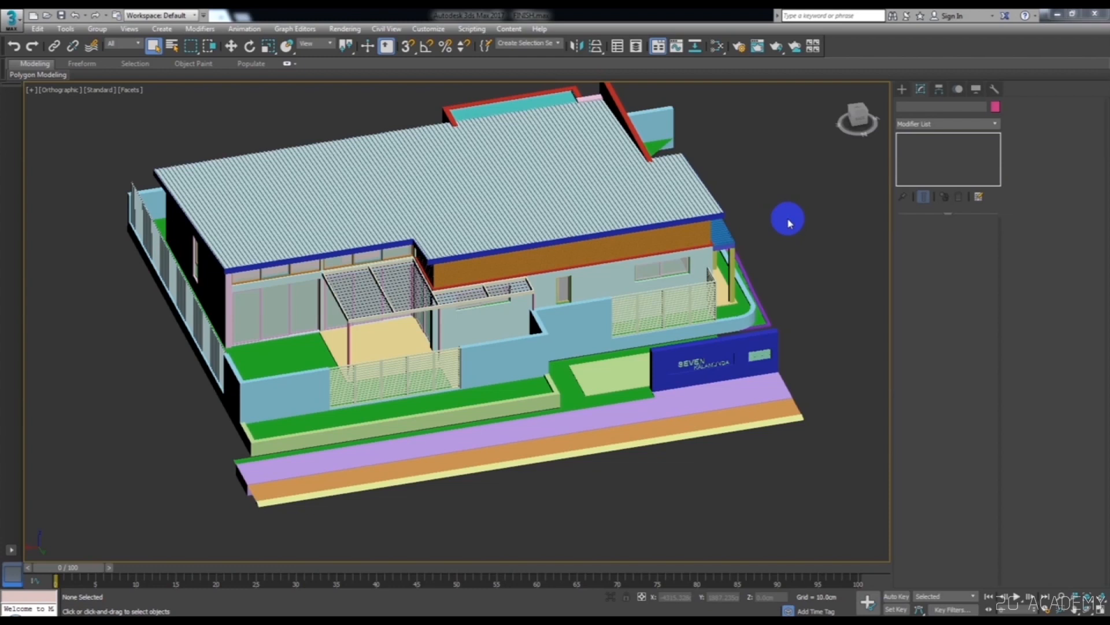
- Review the finished house model and its building and site layers in the Layer Explorer
middle_click_drag(783, 310, 669, 297, "alt")
scroll(718, 353, "down", 2)
scroll(681, 364, "up", 2)
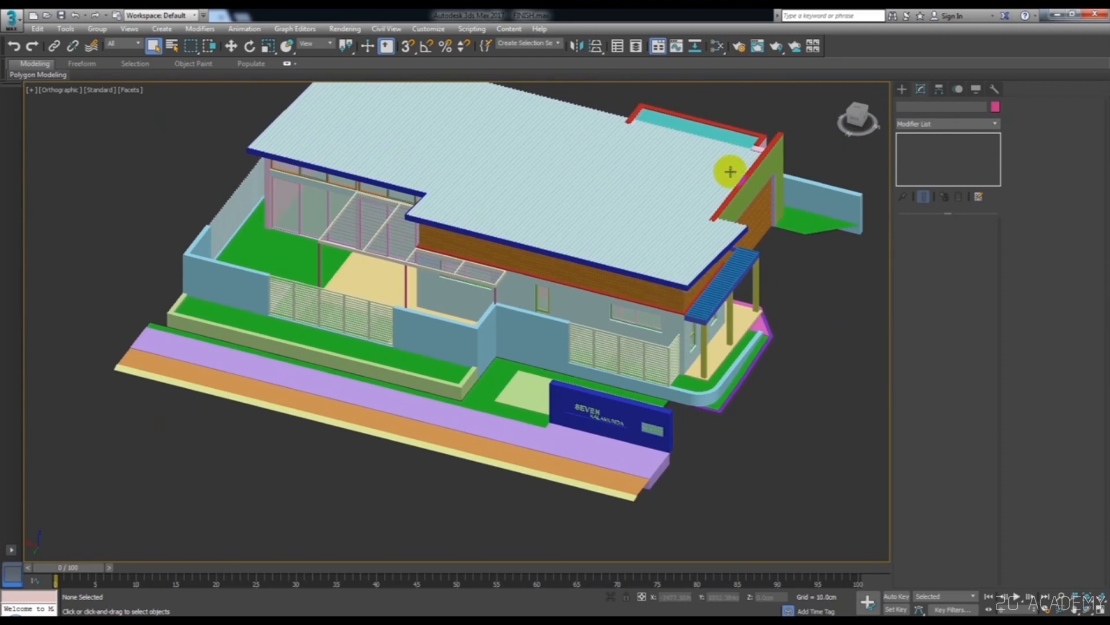
left_click(640, 47)
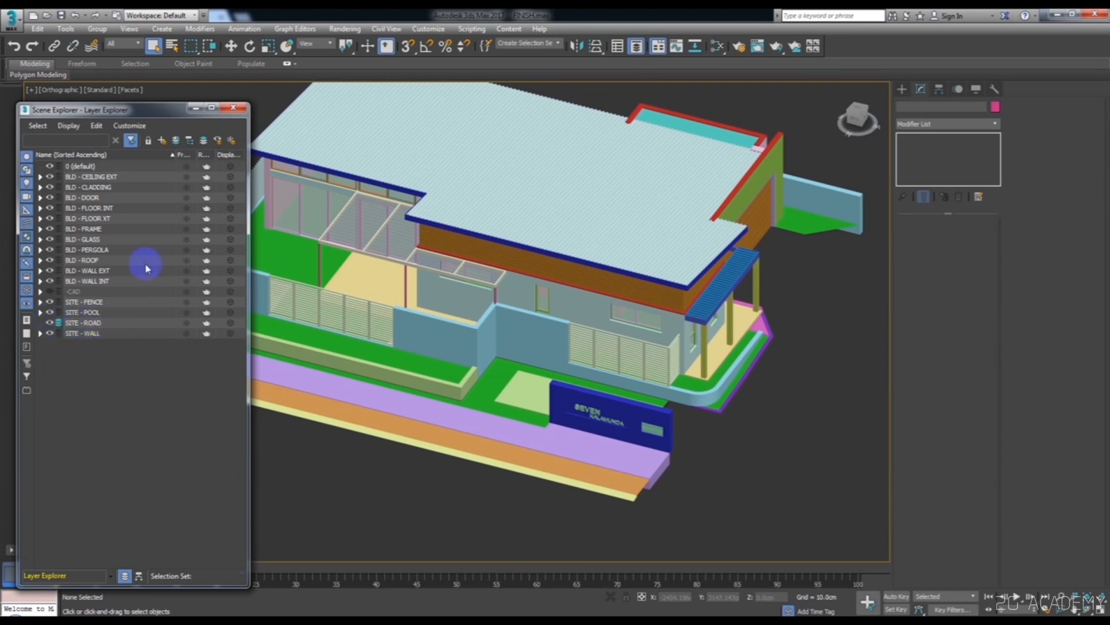
left_click(225, 112)
scroll(804, 503, "down", 3)
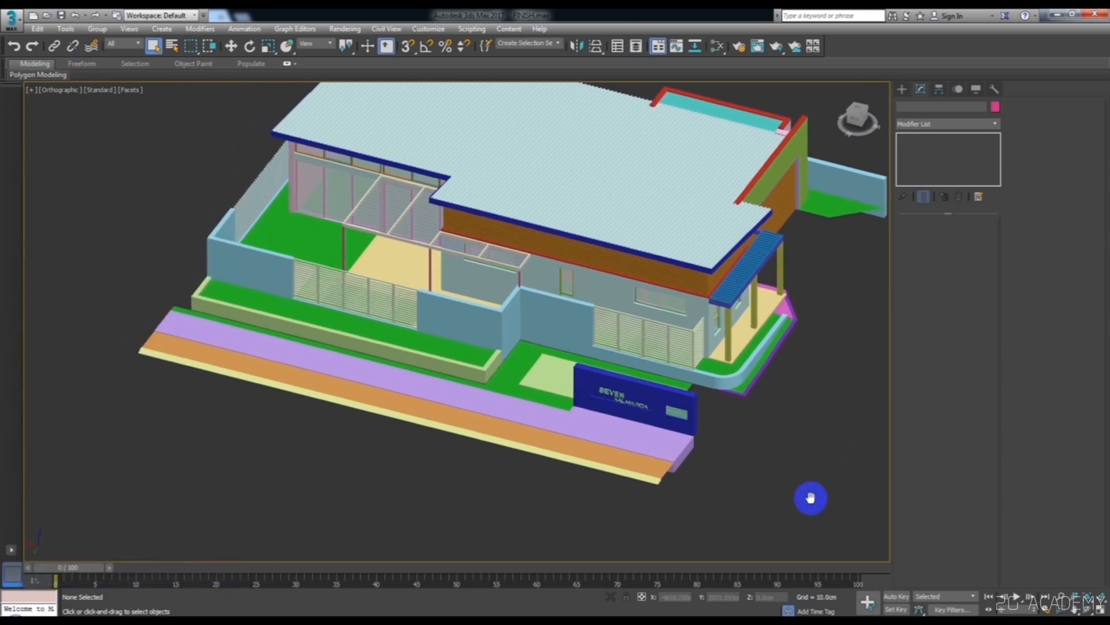
- Show edged faces and examine the yellow kerb's end profile and Sweep settings at the end of the street strip
scroll(766, 470, "up", 5)
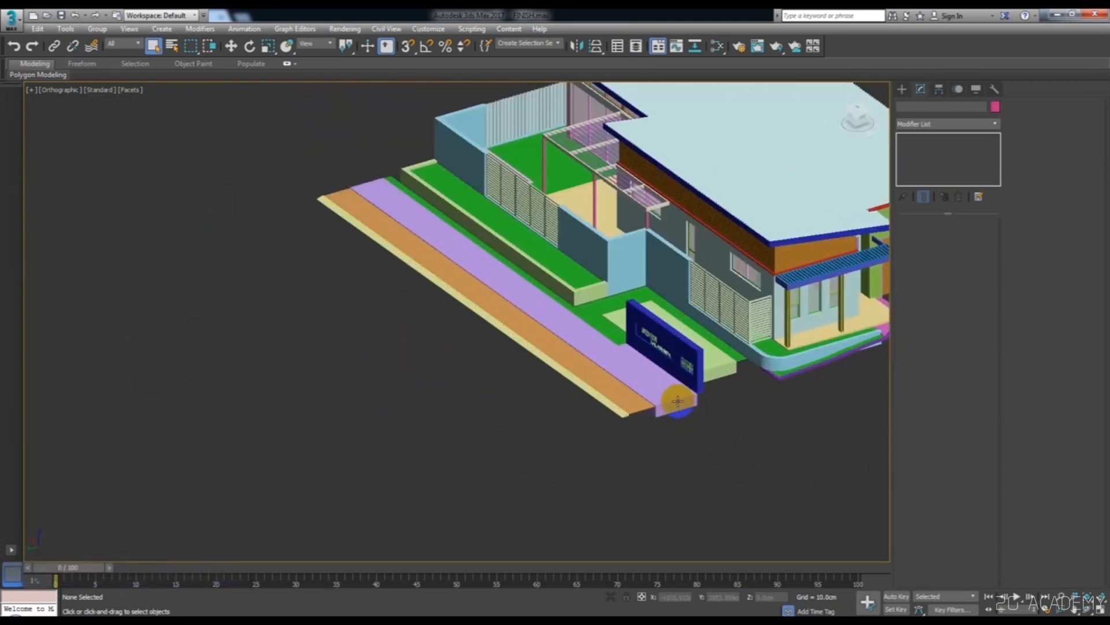
scroll(678, 400, "up", 8)
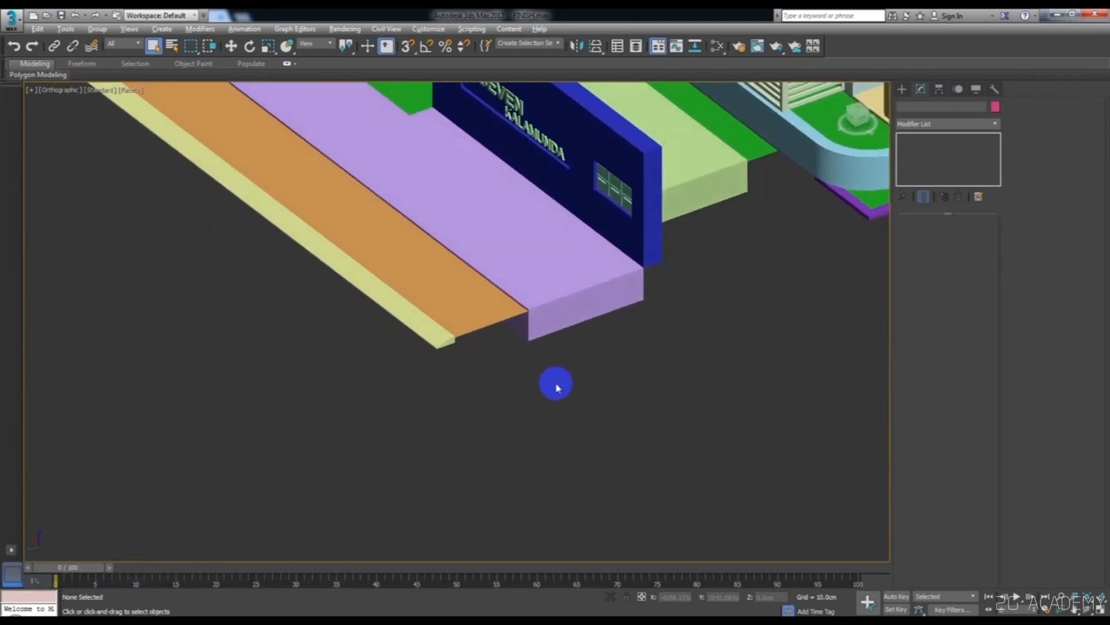
scroll(480, 352, "up", 5)
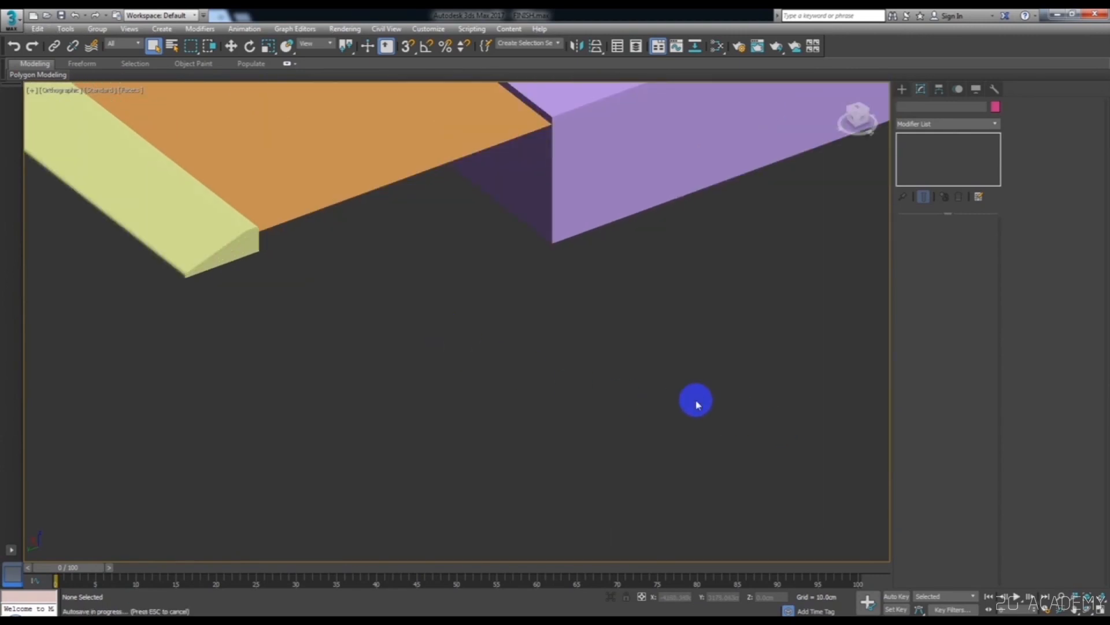
middle_click_drag(403, 287, 613, 315)
scroll(468, 307, "up", 5)
middle_click_drag(469, 307, 553, 335)
key("F4")
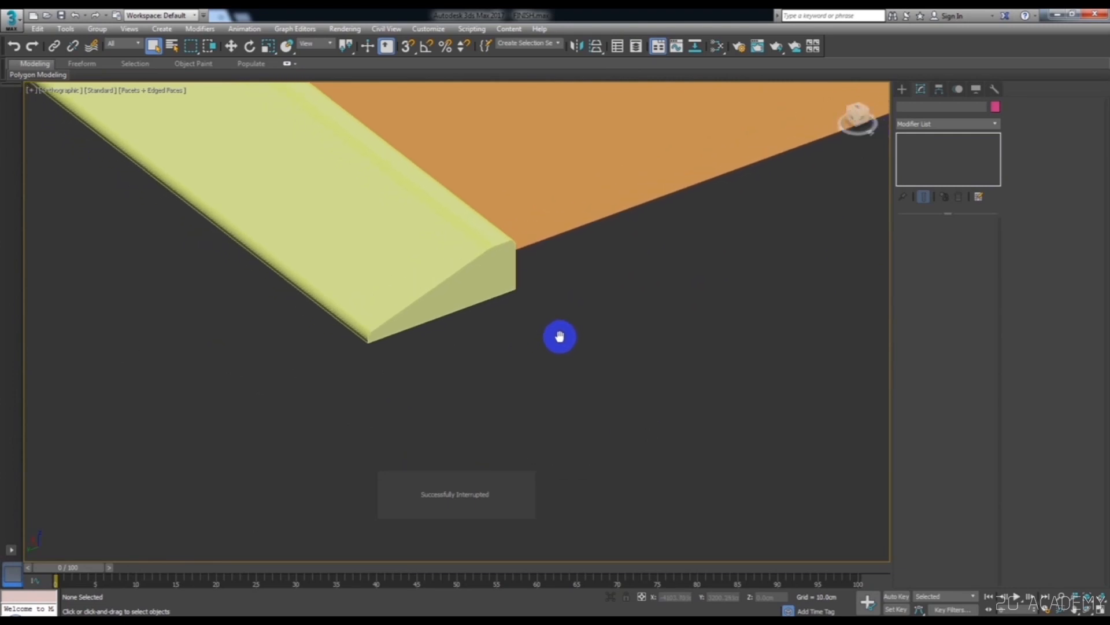
left_click(484, 263)
scroll(516, 293, "up", 3)
middle_click_drag(515, 293, 345, 263)
scroll(346, 263, "down", 2)
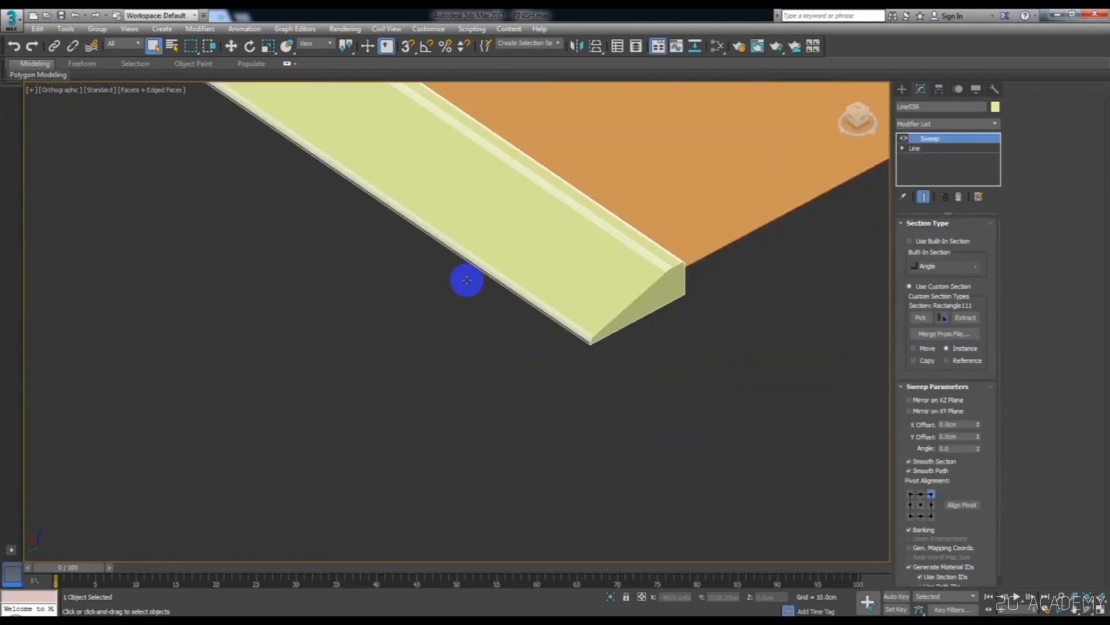
middle_click_drag(823, 330, 783, 338)
scroll(783, 339, "up", 4)
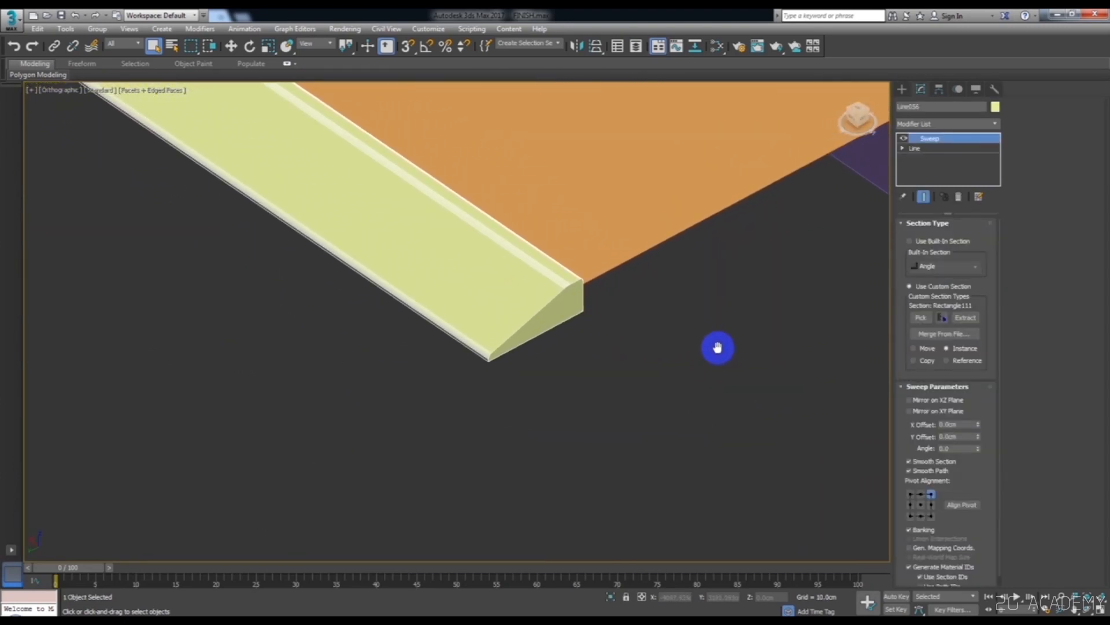
middle_click_drag(632, 367, 741, 403)
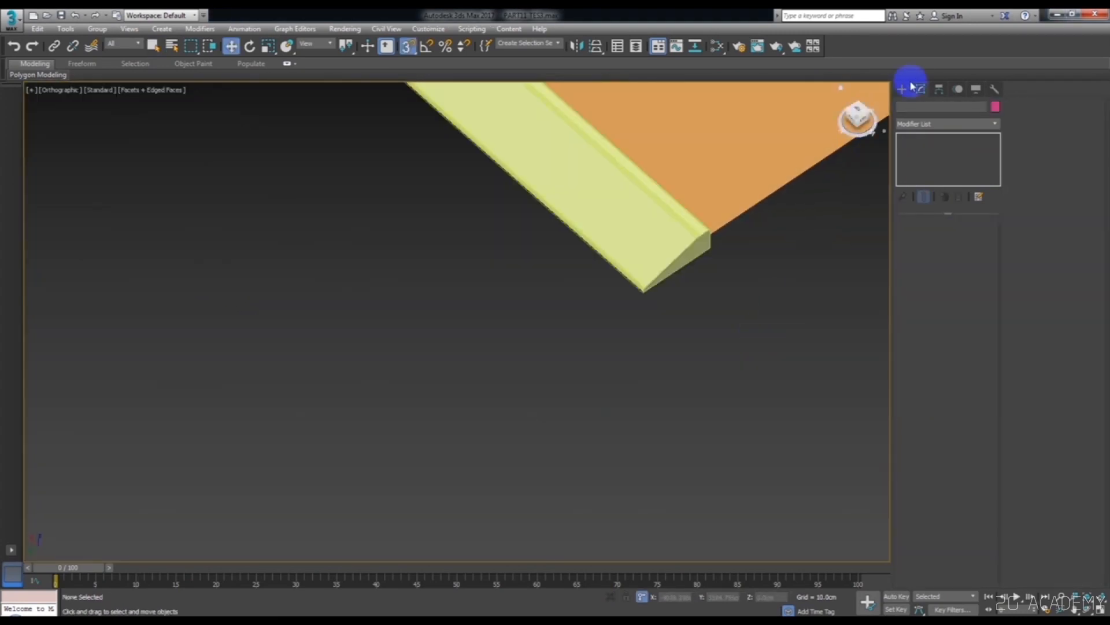
- Draw a straight snapped line along the full length of the kerb's lower outer edge
left_click(903, 89)
left_click(923, 169)
scroll(683, 229, "up", 3)
left_click(685, 238)
scroll(625, 318, "down", 5)
scroll(575, 312, "up", 2)
scroll(517, 288, "up", 5)
scroll(533, 280, "up", 5)
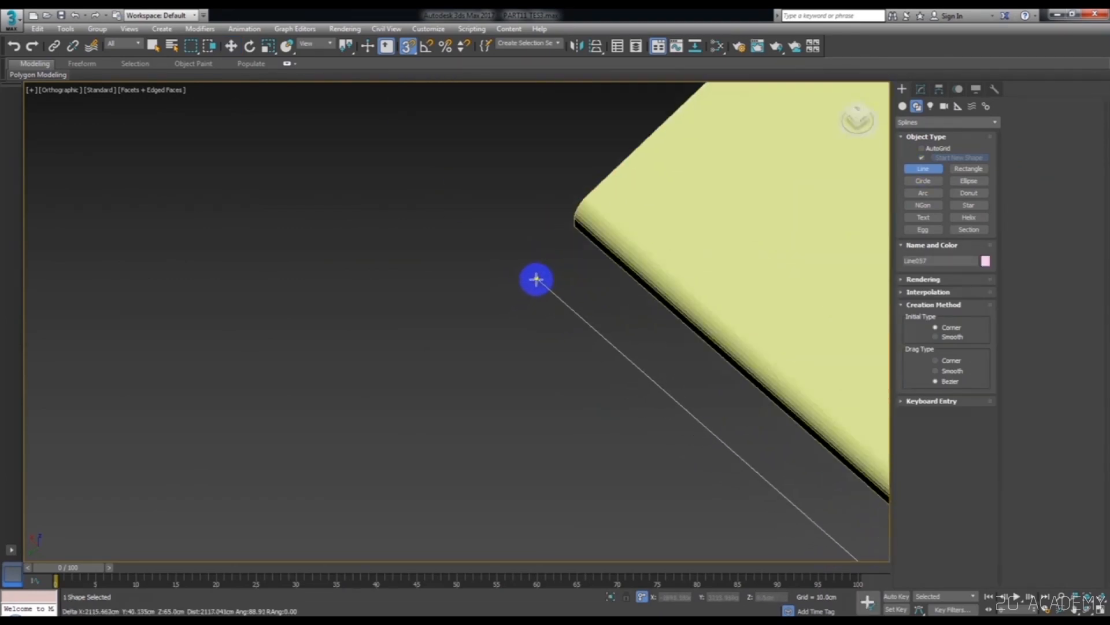
left_click(621, 169)
right_click(471, 210)
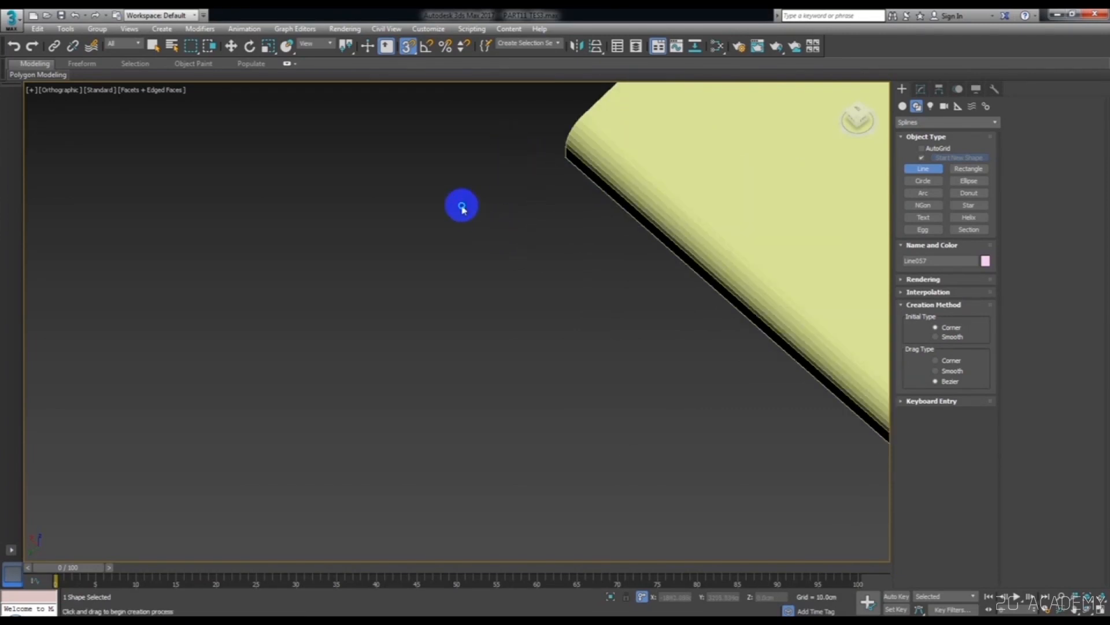
- Outline the line's spline away from the kerb to form a closed road shape spanning the kerb's length
scroll(471, 210, "down", 3)
left_click(921, 90)
scroll(557, 213, "down", 10)
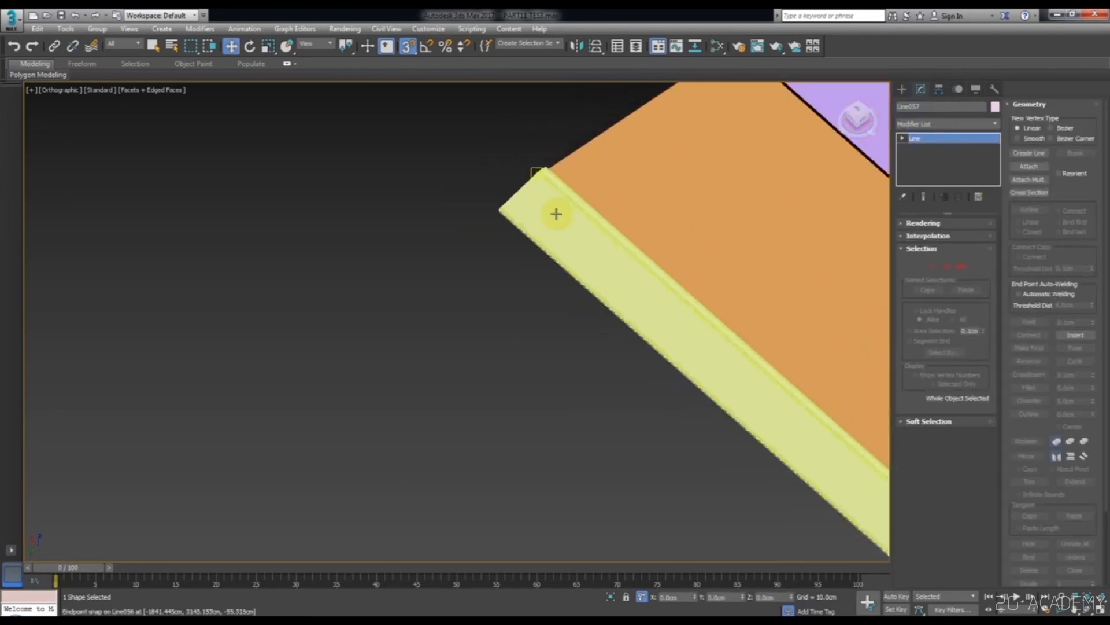
scroll(602, 379, "up", 3)
middle_click_drag(601, 380, 661, 436, "alt")
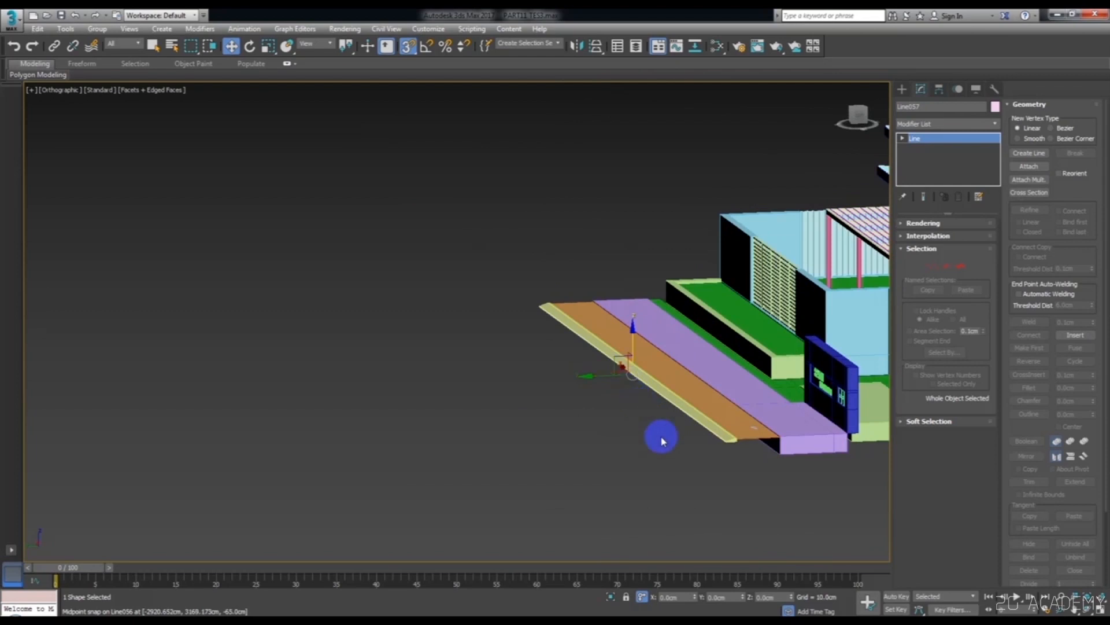
scroll(746, 429, "up", 6)
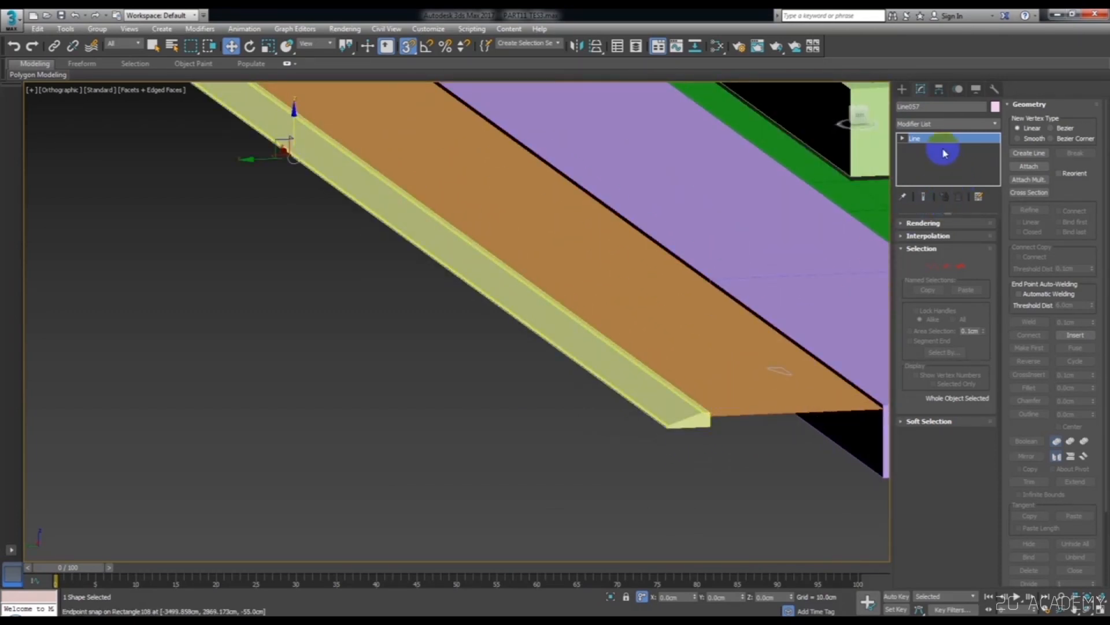
left_click(986, 128)
left_click(984, 128)
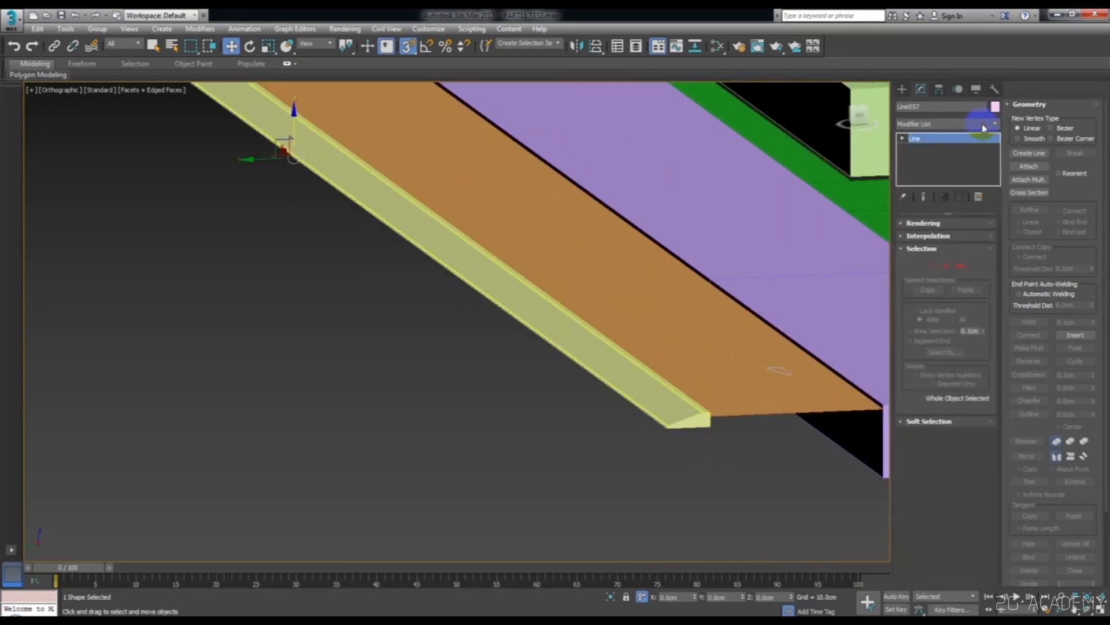
left_click(961, 267)
left_click_drag(1095, 416, 1057, 305)
left_click_drag(1068, 389, 1077, 412)
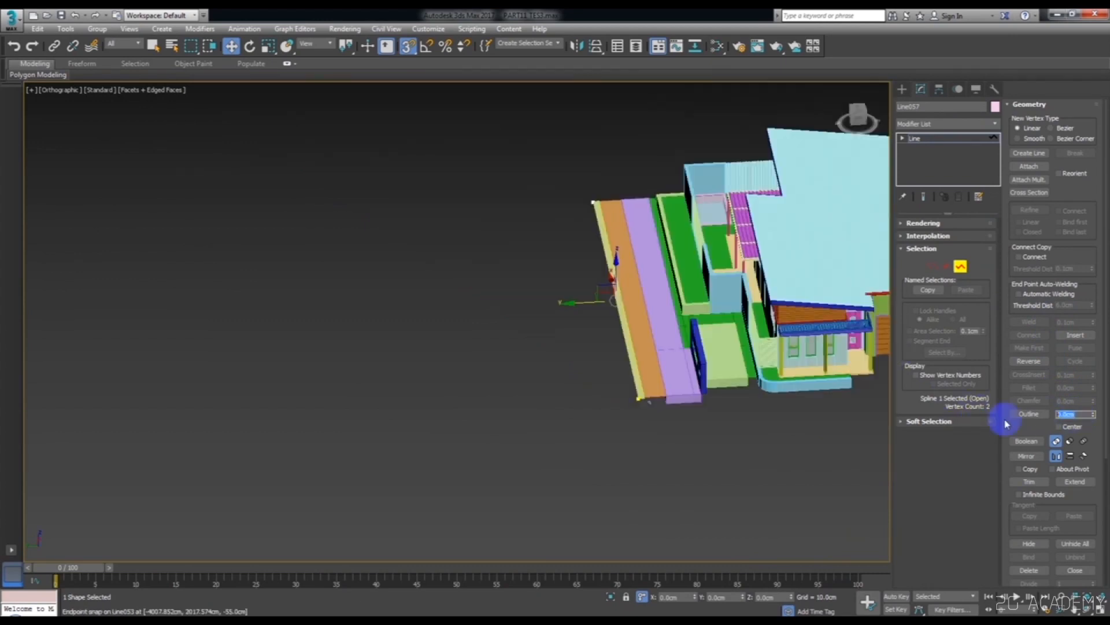
left_click(932, 405)
middle_click_drag(856, 440, 702, 458, "alt")
scroll(708, 417, "up", 3)
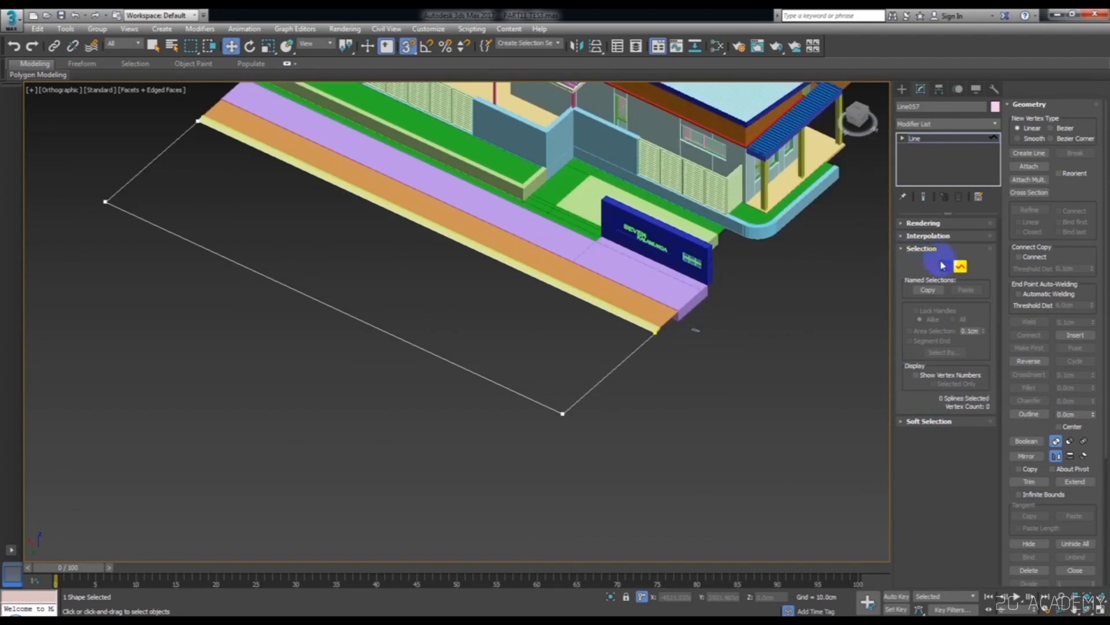
- Convert the closed road outline to an Editable Poly surface and deselect it
left_click(943, 265)
left_click(698, 332)
left_click(615, 372)
right_click(712, 380)
mouse_move(764, 500)
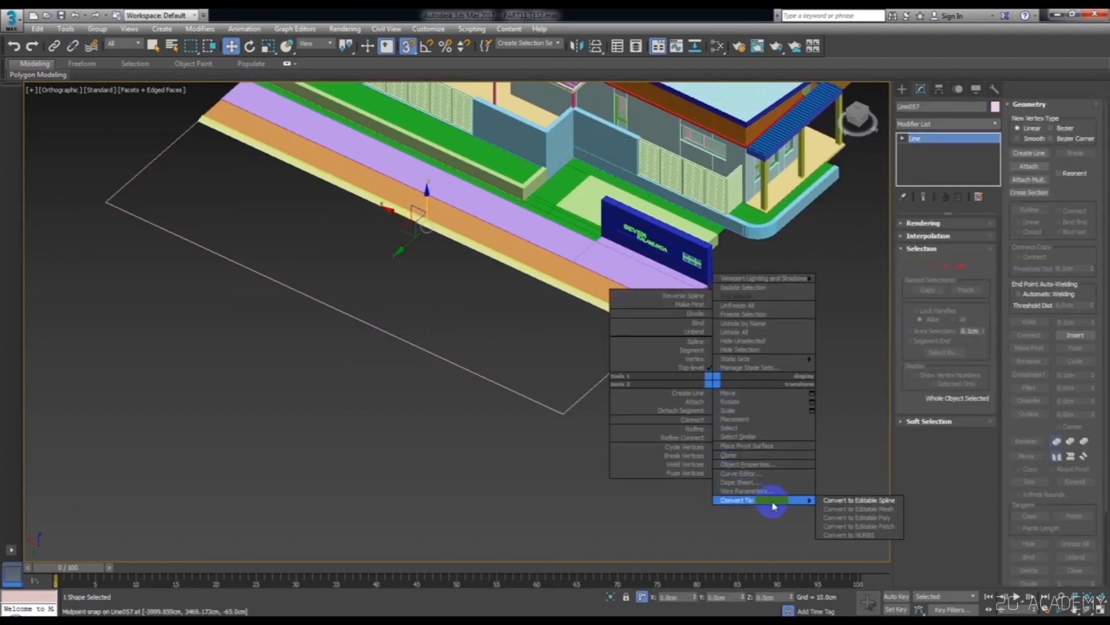
left_click(845, 518)
middle_click_drag(846, 521, 635, 382, "alt")
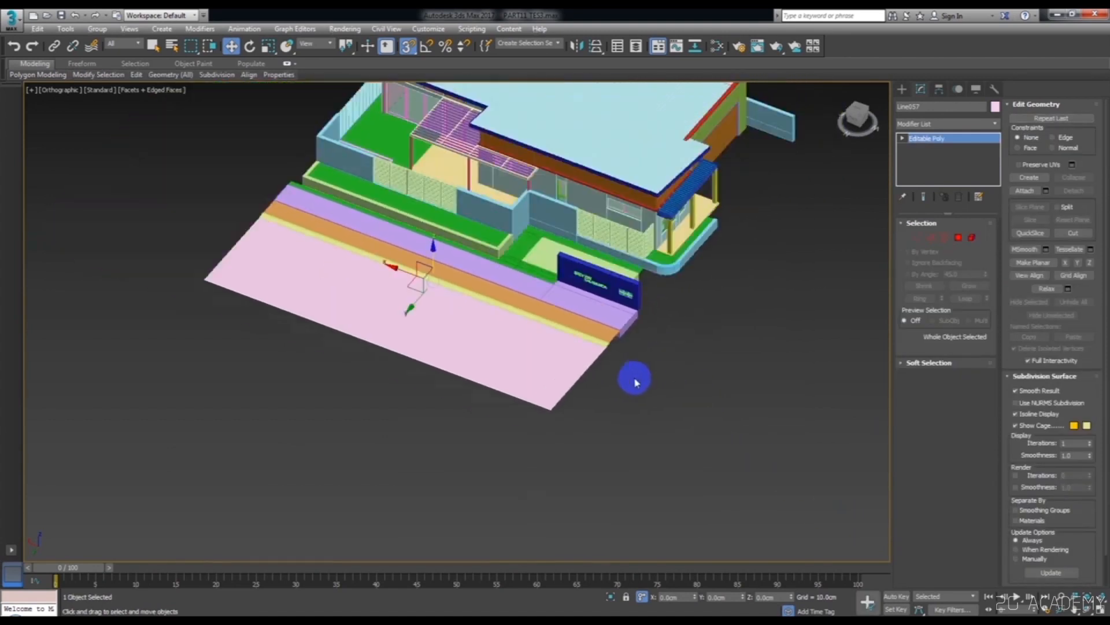
left_click(659, 375)
left_click(563, 354)
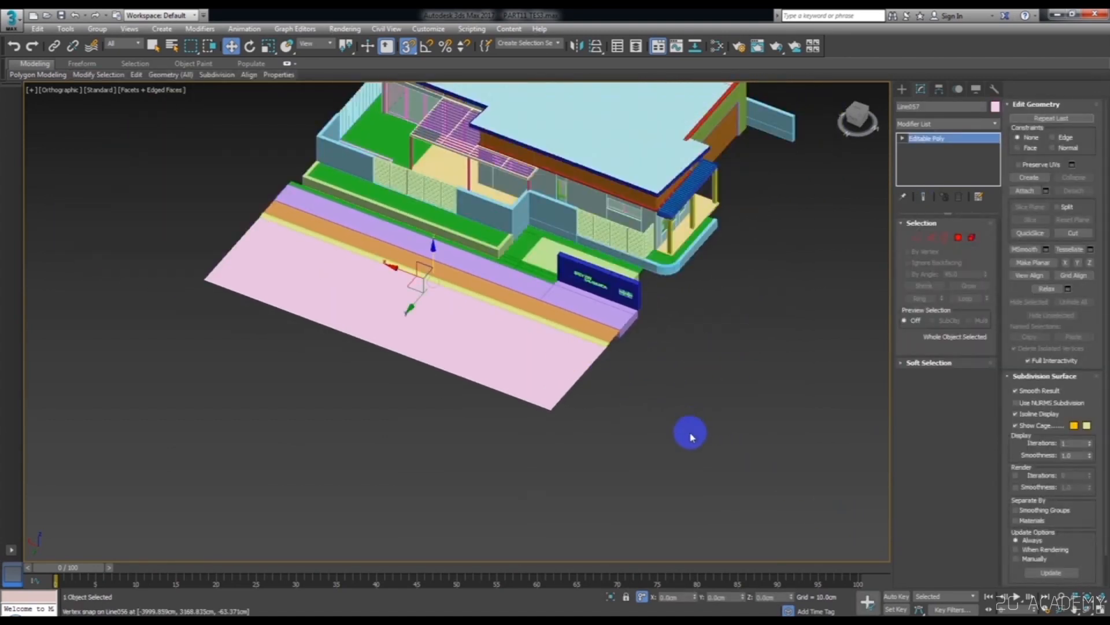
left_click(690, 436)
middle_click_drag(599, 459, 533, 415, "alt")
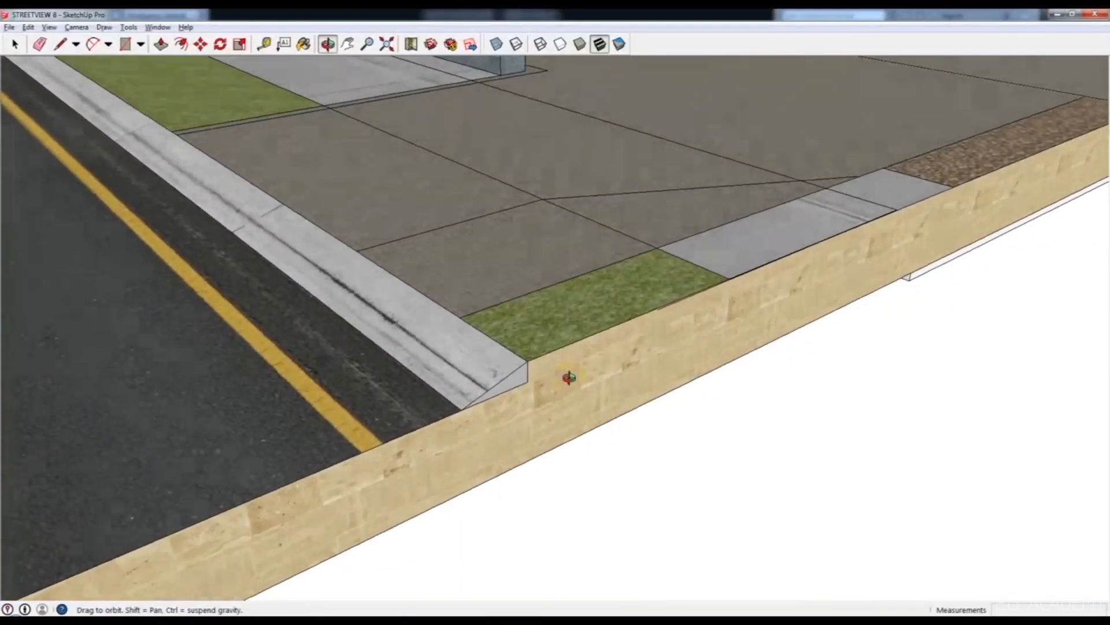
- In the SketchUp street model, measure the driveway's width between the two grass verges with the Line tool and return to 3ds Max
scroll(607, 310, "down", 5)
scroll(549, 341, "down", 5)
mouse_move(580, 344)
middle_mouse_down()
mouse_move(688, 376)
mouse_move(734, 359)
mouse_move(682, 370)
mouse_move(680, 354)
middle_mouse_up()
scroll(718, 341, "up", 3)
scroll(679, 355, "up", 2)
key("l")
scroll(626, 317, "up", 2)
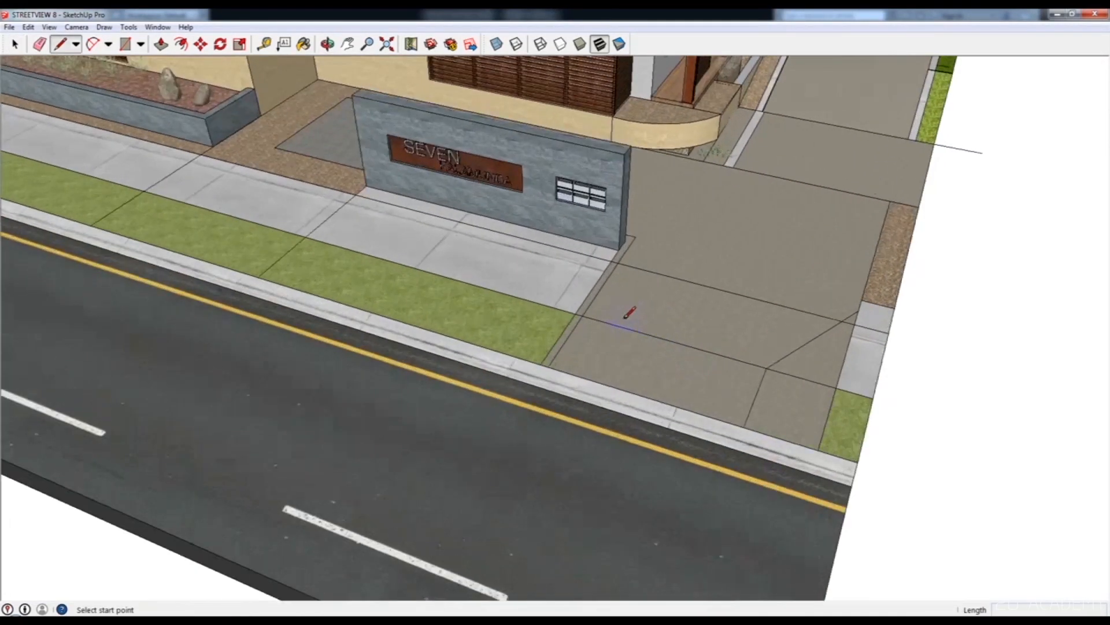
scroll(584, 309, "up", 2)
left_click(574, 308)
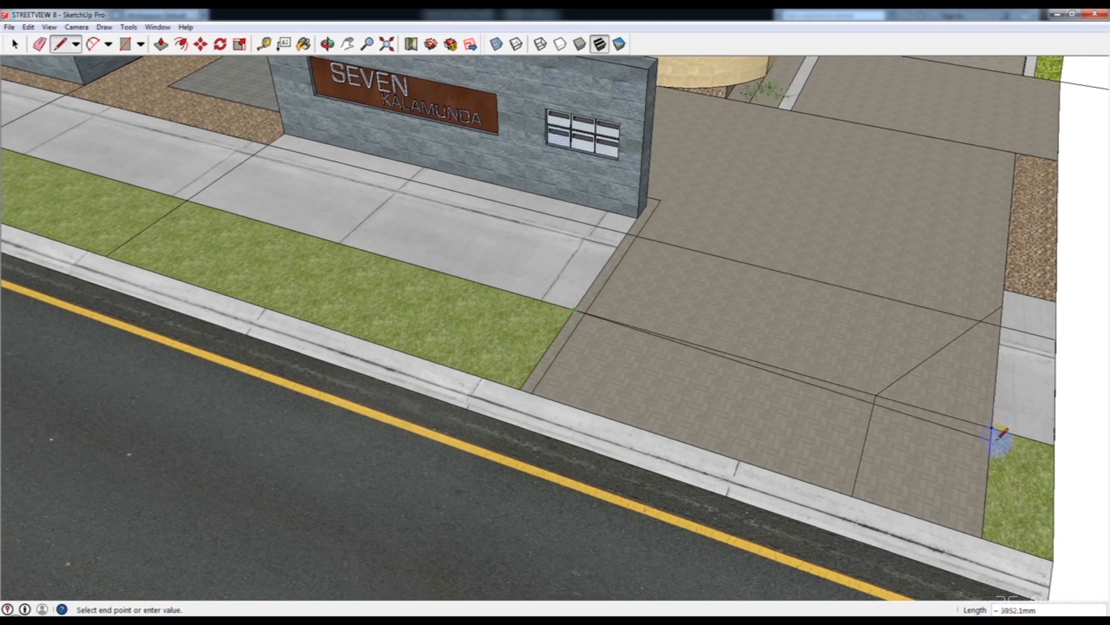
left_click(992, 420)
middle_click_drag(986, 426, 766, 351)
left_click(857, 484)
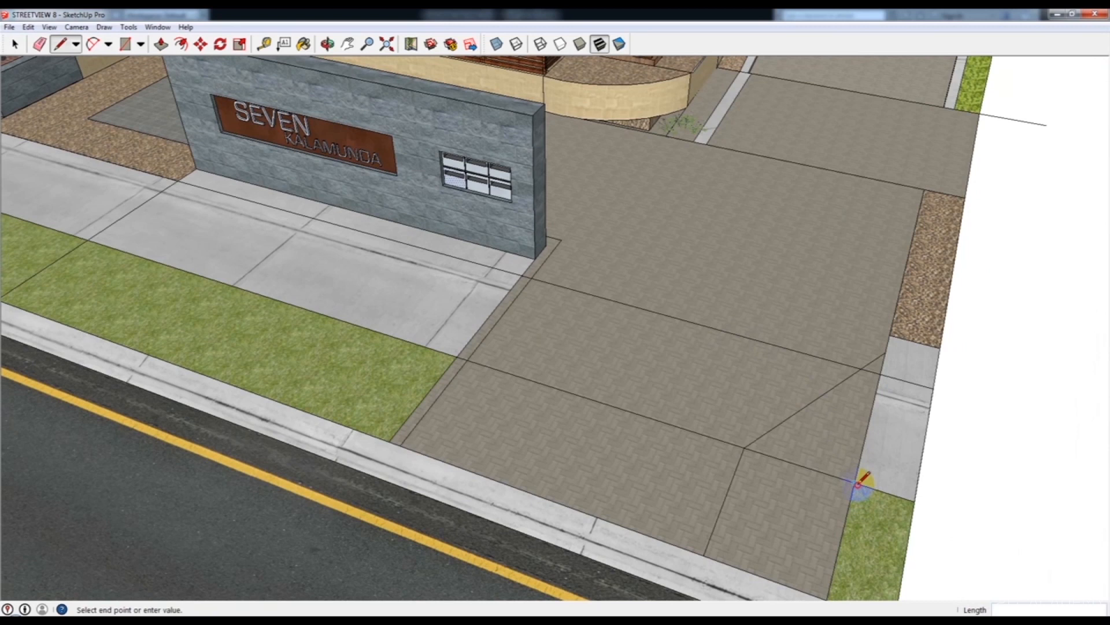
key("space")
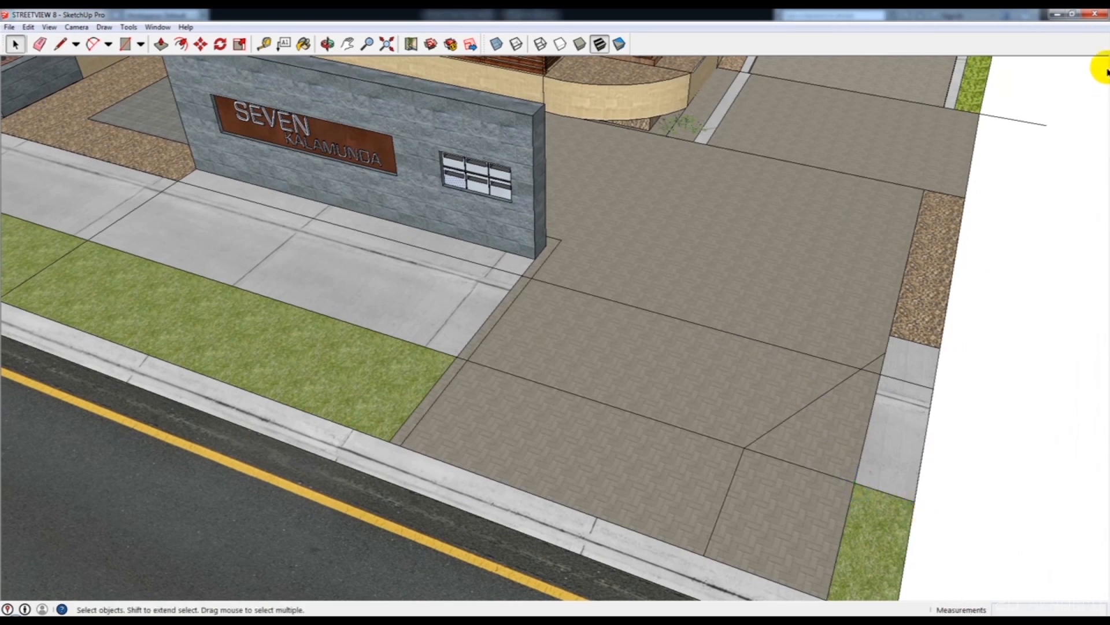
left_click(1059, 13)
- Draw a snapped rectangle about 188 by 500 cm on the footpath before the sign wall and move it beyond the path's end
scroll(566, 416, "up", 5)
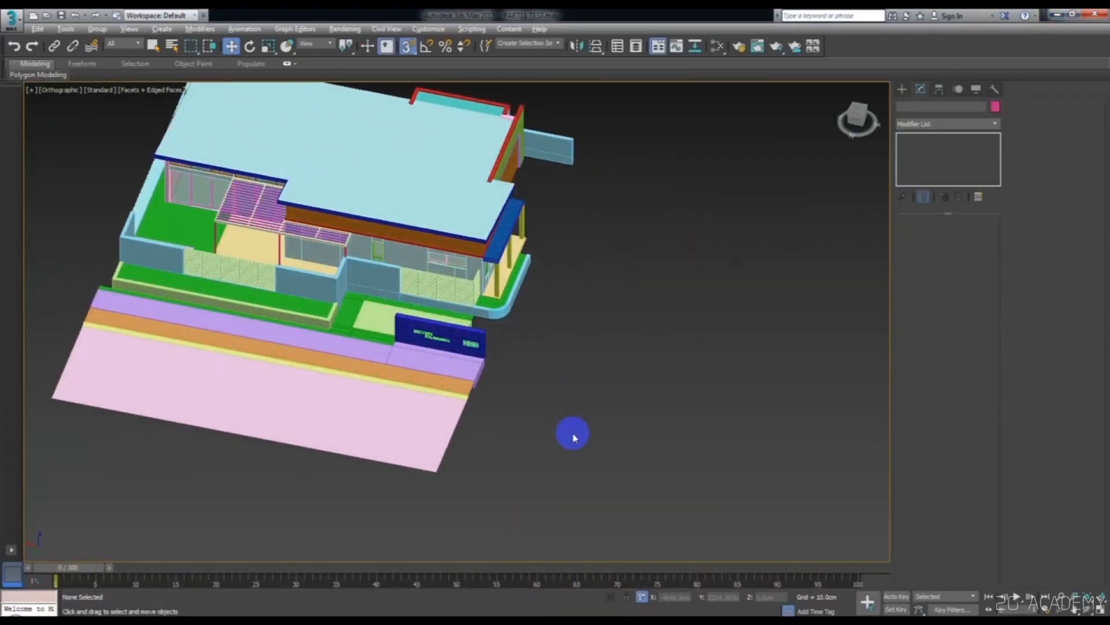
left_click(902, 89)
left_click(968, 168)
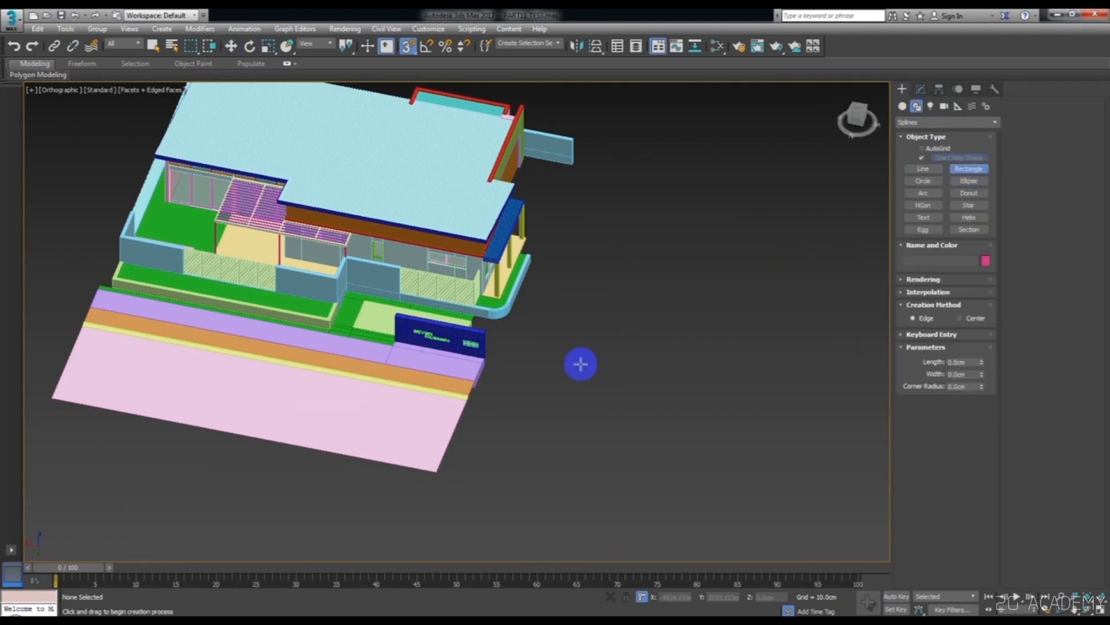
scroll(439, 347, "up", 5)
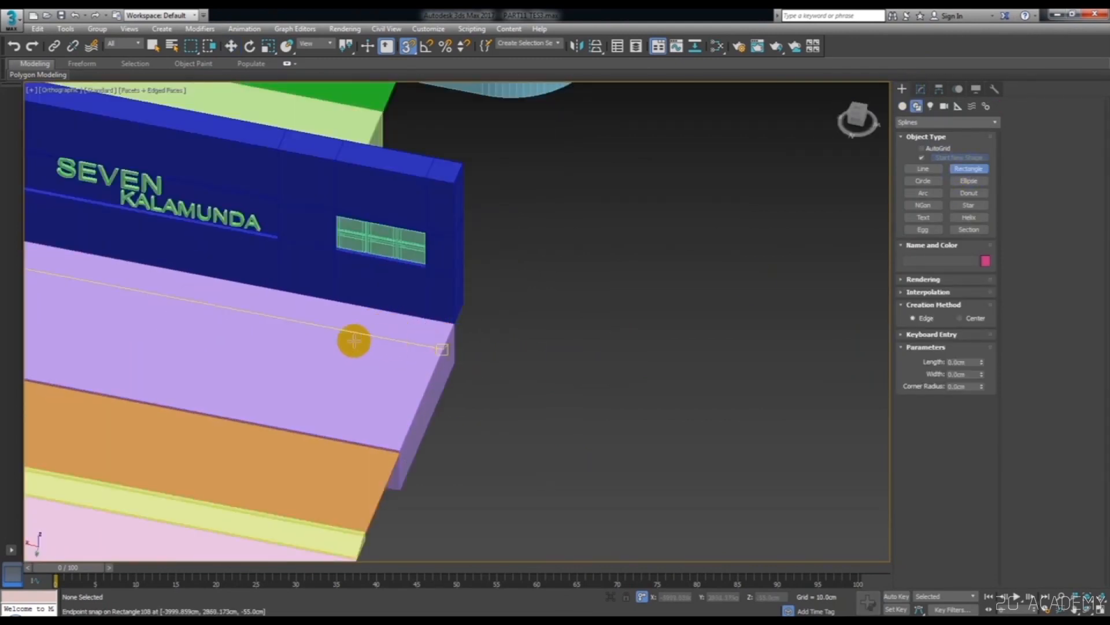
scroll(324, 333, "down", 3)
left_click_drag(144, 278, 463, 426)
key("w")
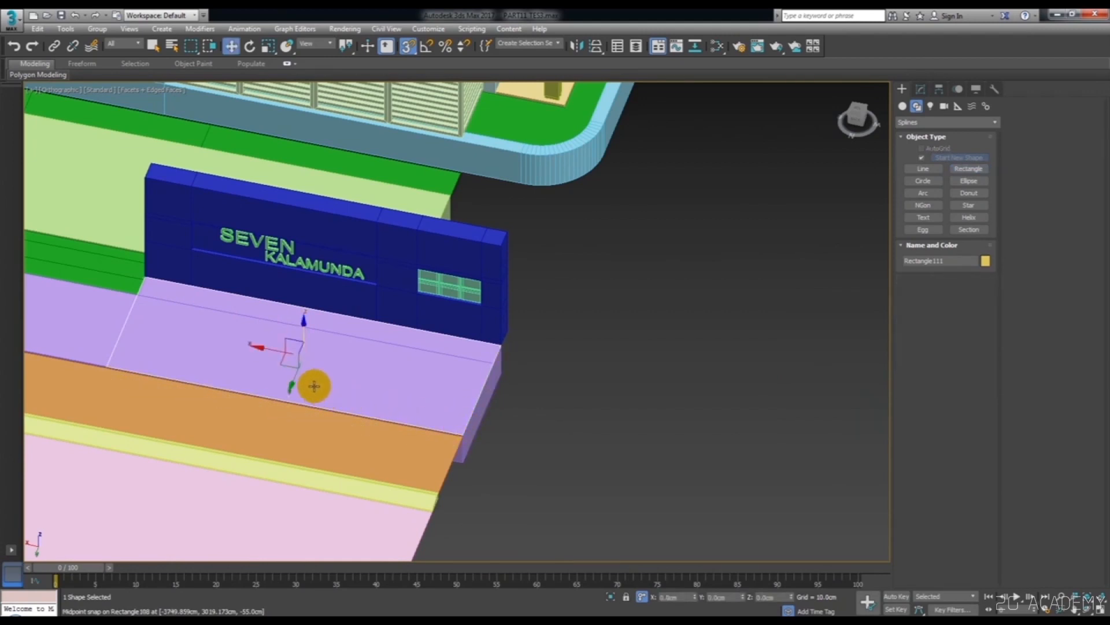
left_click_drag(266, 355, 772, 429)
left_click_drag(590, 362, 502, 345)
- Set the rectangle's width to 395 cm and snap its near edge back against the footpath's end
left_click(929, 89)
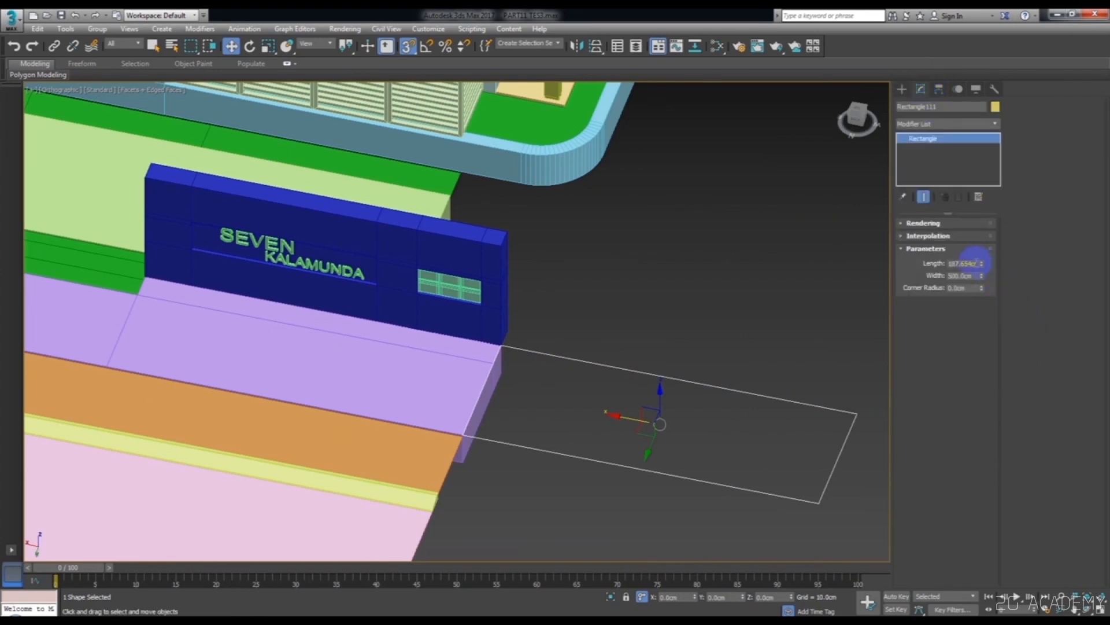
left_click_drag(981, 266, 982, 257)
key("ctrl+z")
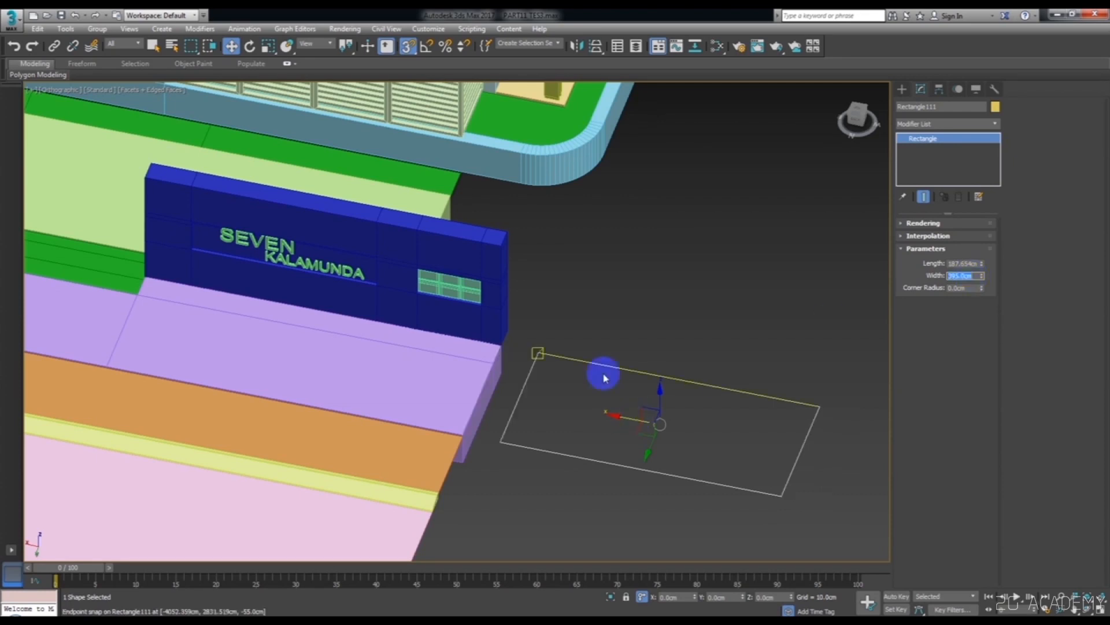
left_click_drag(515, 445, 458, 429)
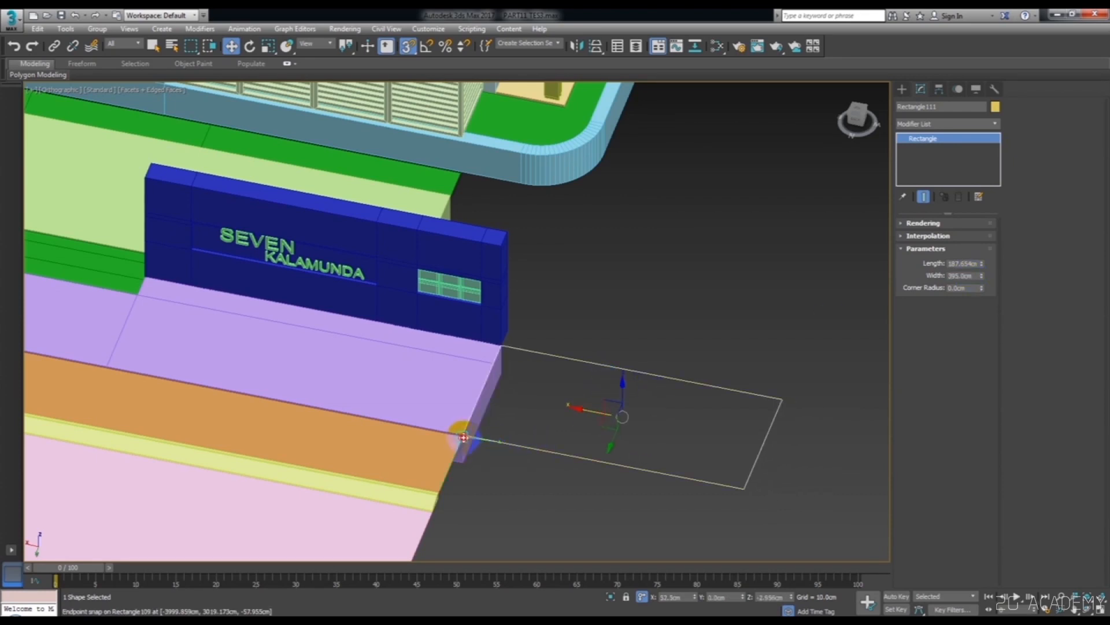
scroll(588, 353, "down", 5)
mouse_move(602, 382)
middle_mouse_down("alt")
mouse_move(572, 327)
mouse_move(500, 375)
middle_mouse_up("alt")
scroll(501, 371, "up", 3)
left_click(467, 323)
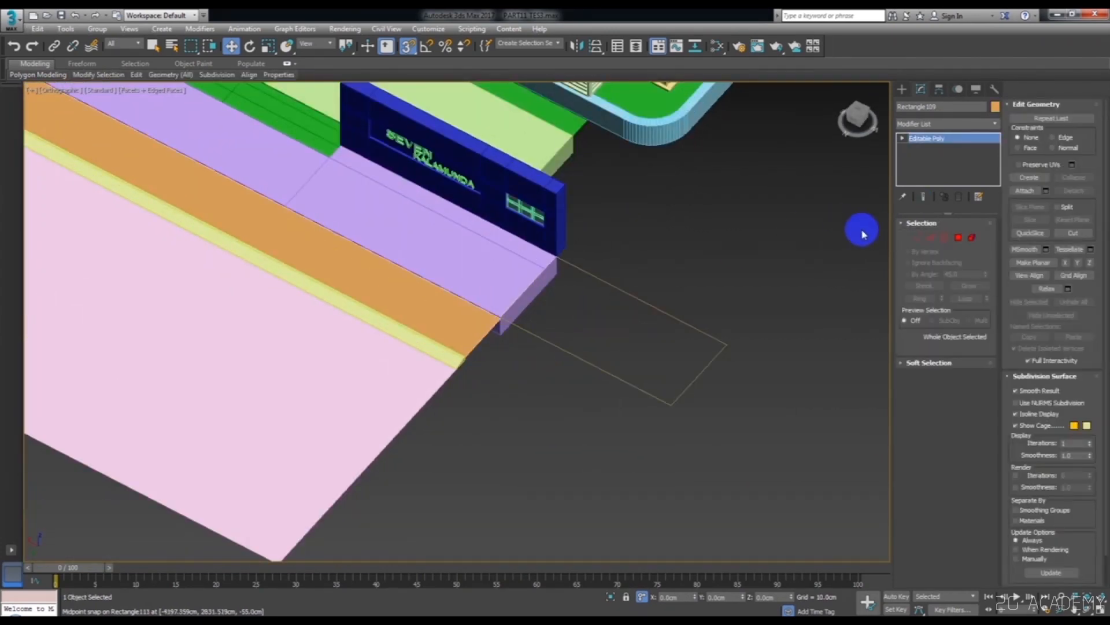
left_click(931, 238)
left_click(830, 243)
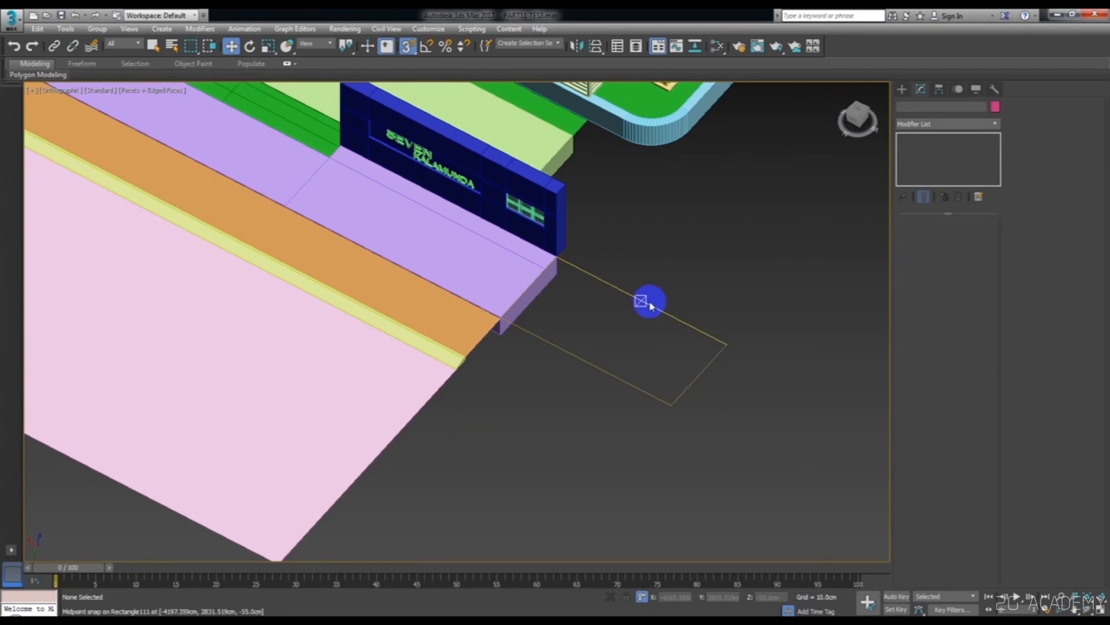
- Convert the 395 cm wide driveway rectangle to an Editable Poly
left_click(647, 306)
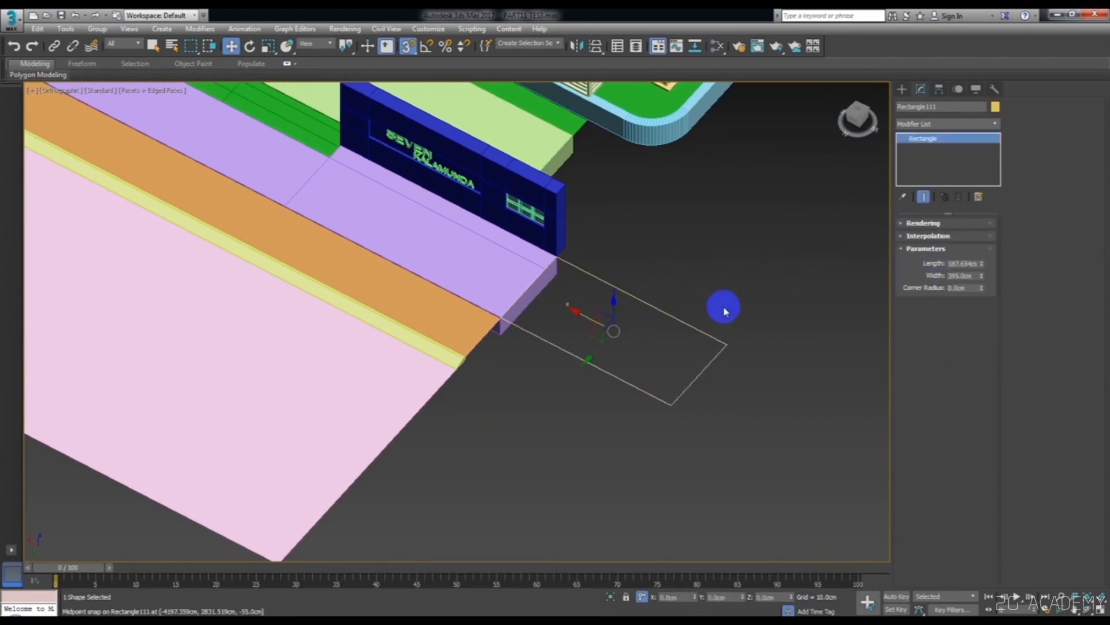
right_click(726, 285)
mouse_move(810, 403)
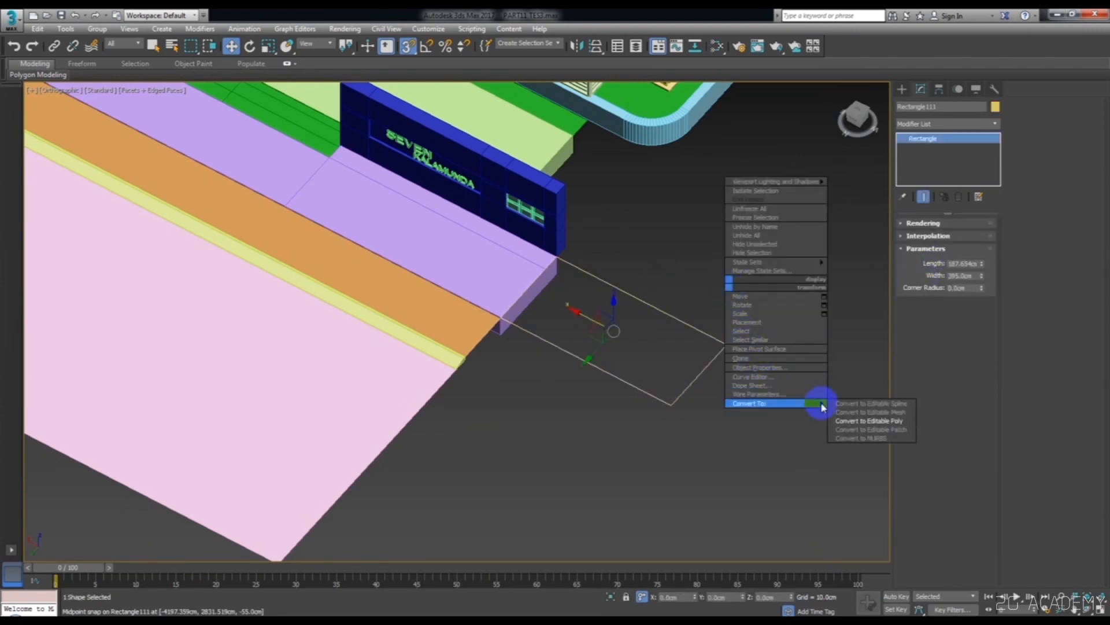
left_click(856, 420)
- Stretch the end vertex of the kerb's sweep path well past the far end of the driveway surface
left_click(454, 363)
left_click(946, 148)
left_click(932, 266)
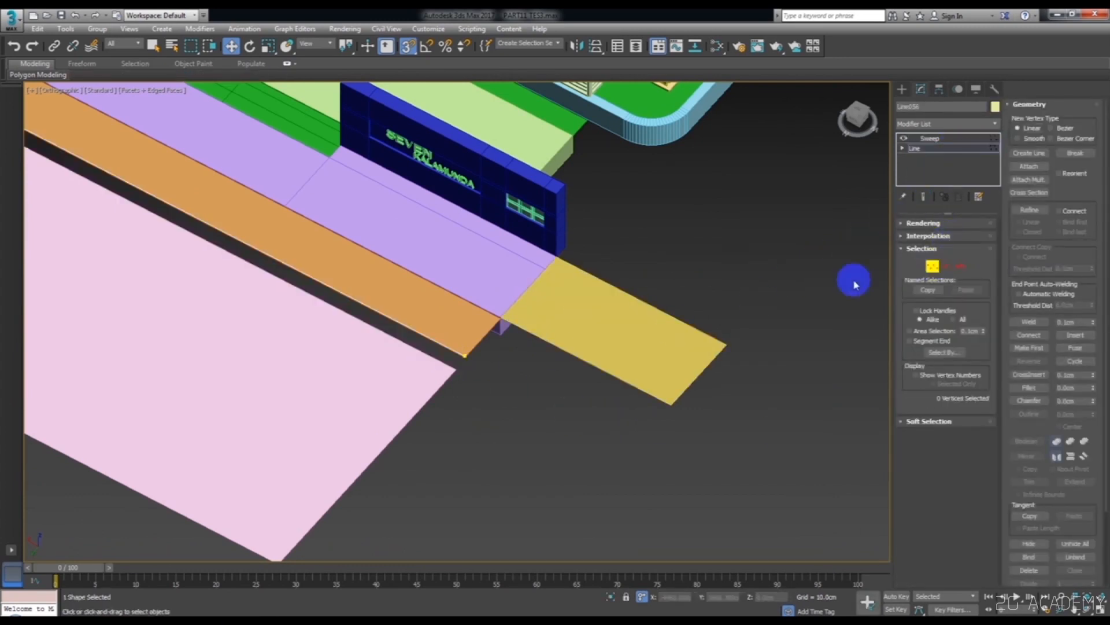
left_click(464, 355)
scroll(457, 376, "down", 2)
left_click_drag(454, 346, 770, 507)
left_click(720, 375)
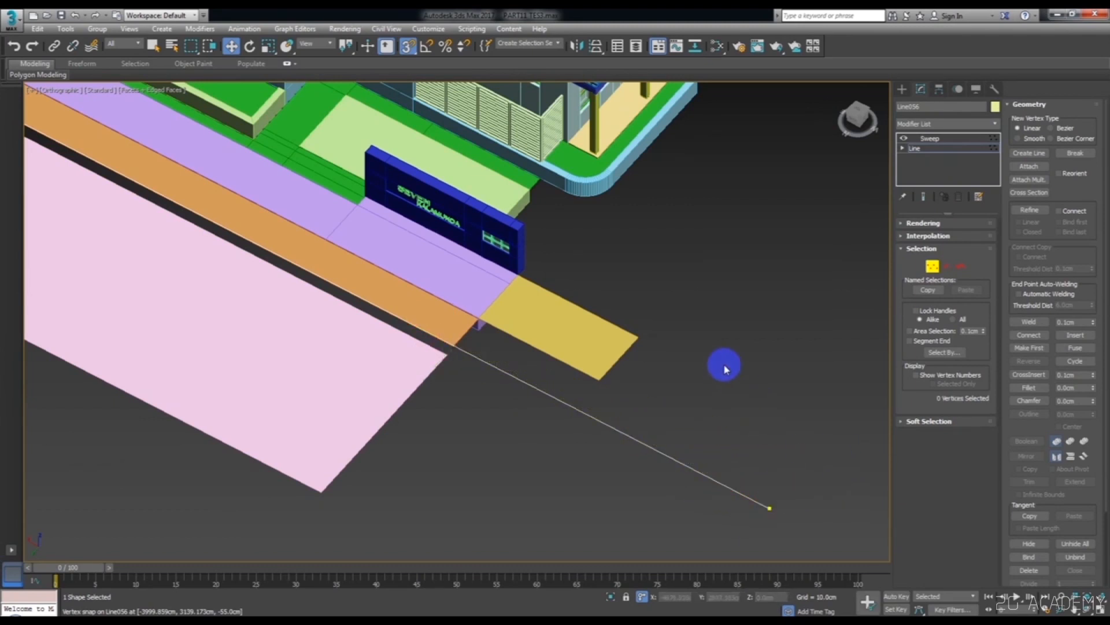
- Refine the extended kerb line with an extra vertex, snap it in line with the driveway's far side, and finish vertex editing
left_click(1039, 212)
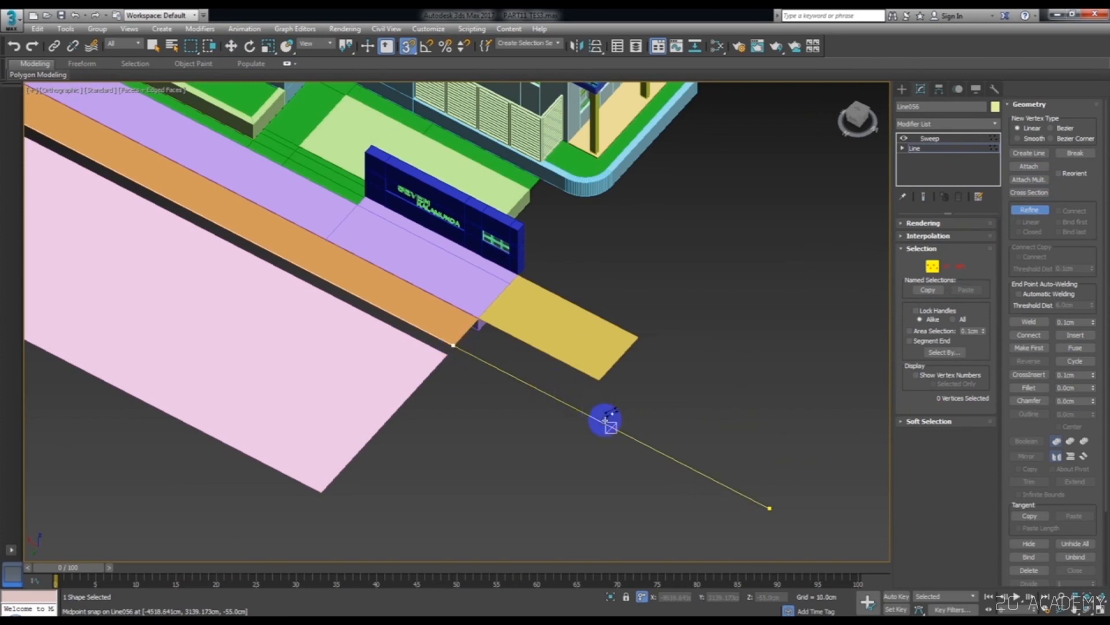
left_click(612, 428)
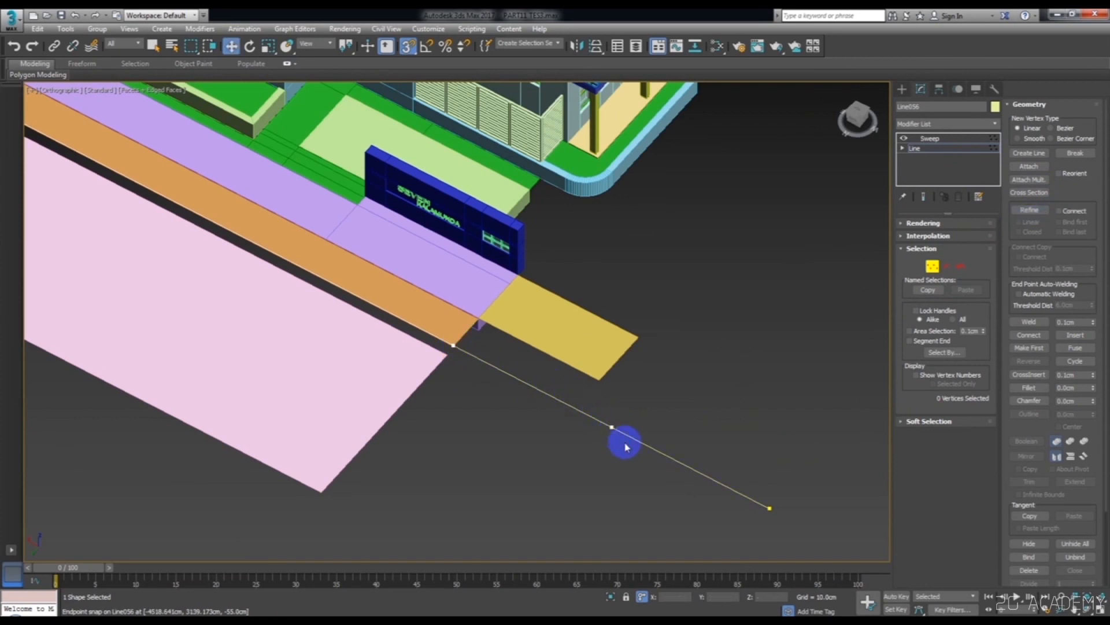
right_click(585, 420)
left_click(642, 382)
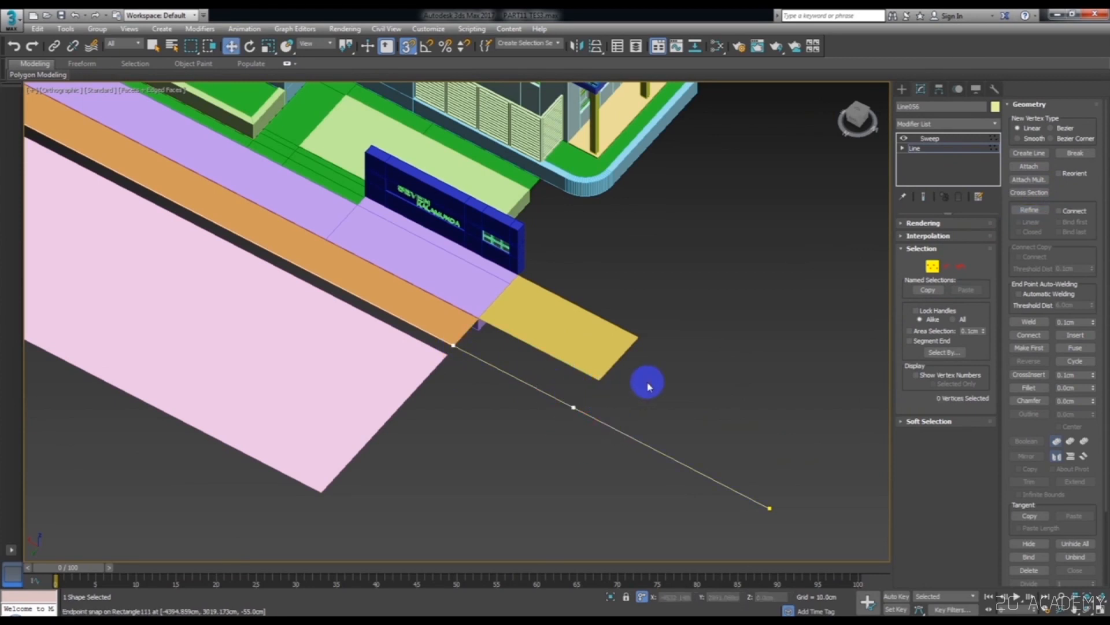
left_click(933, 268)
left_click(711, 325)
- Extrude the driveway surface's road-side edge across the verge width and snap it against the kerb
left_click(588, 317)
left_click(931, 239)
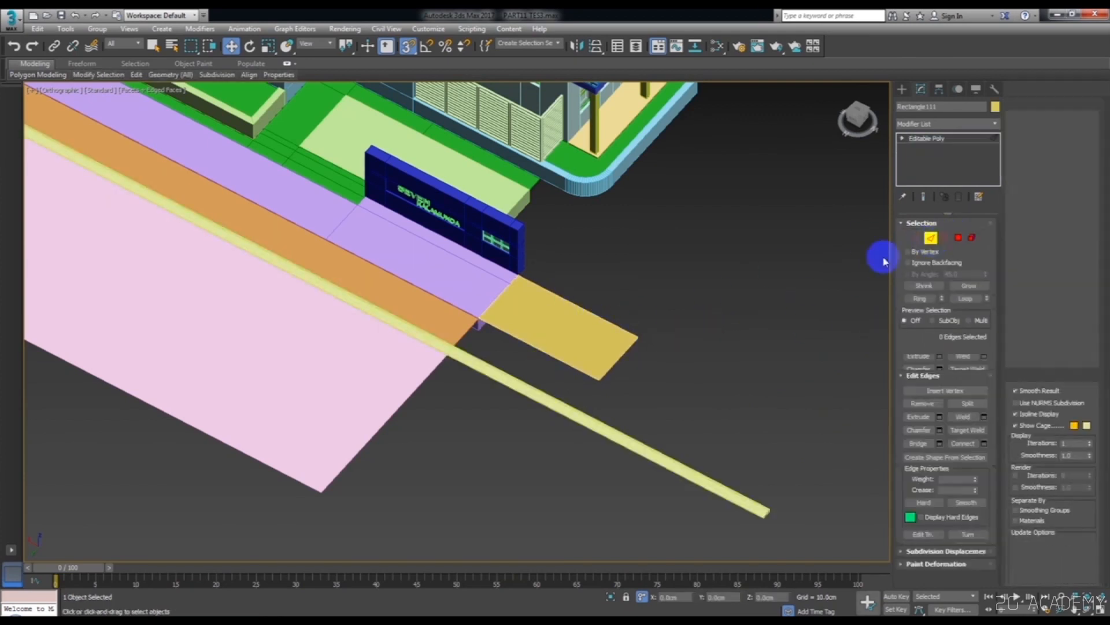
scroll(549, 369, "up", 2)
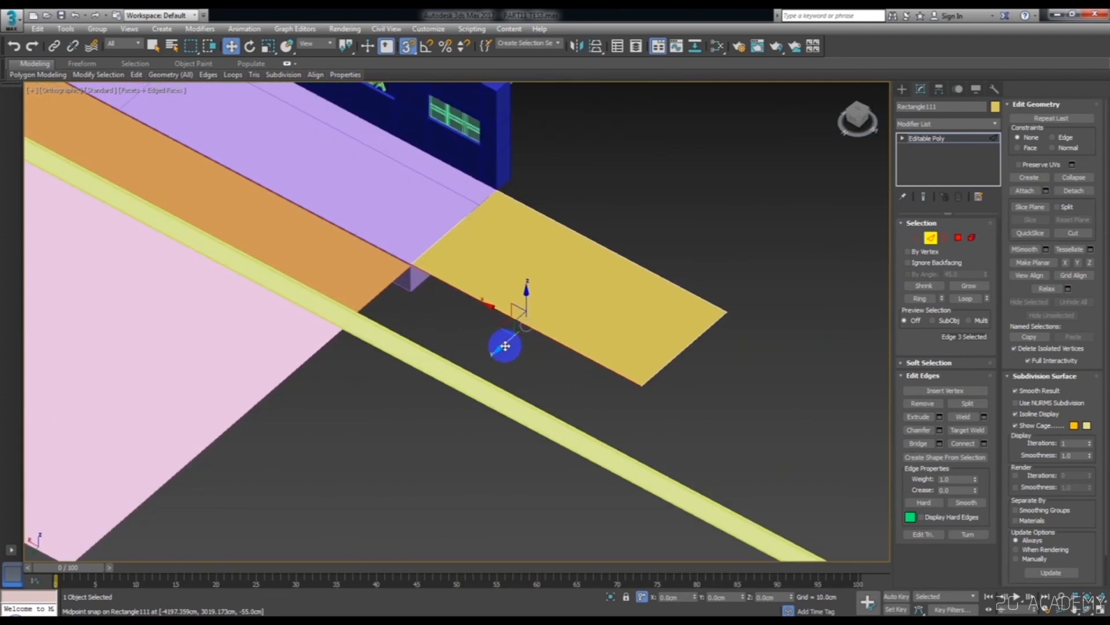
left_click_drag(505, 346, 382, 292)
middle_click_drag(456, 348, 414, 315, "alt")
scroll(488, 363, "up", 2)
left_click_drag(471, 344, 466, 389)
middle_click_drag(466, 390, 426, 287, "alt")
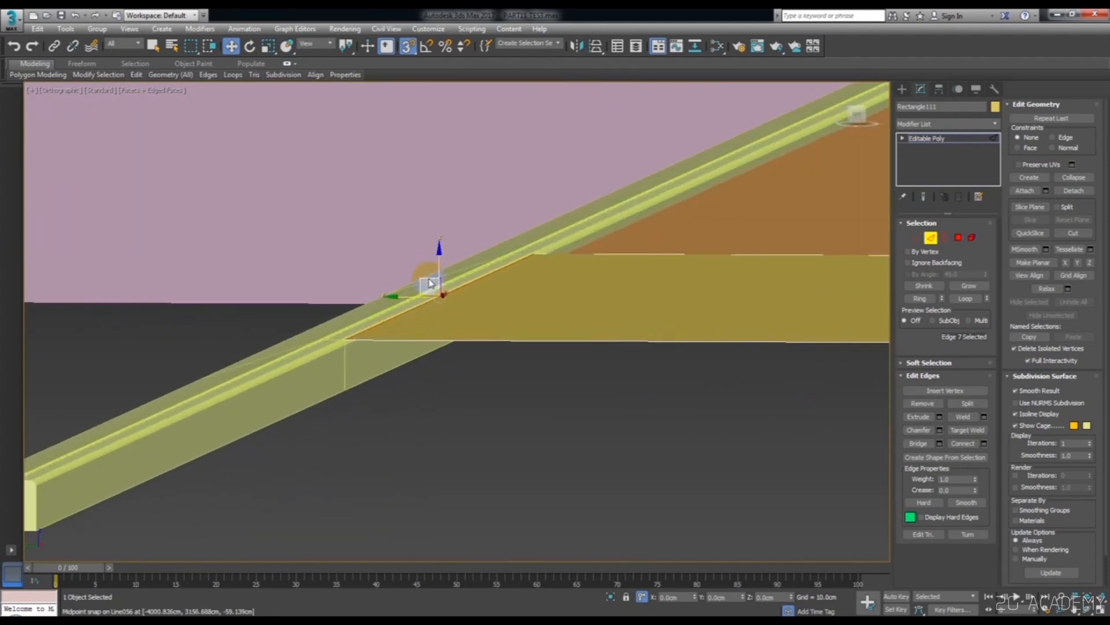
left_click_drag(441, 263, 350, 351)
middle_click_drag(347, 351, 677, 340, "alt")
- Extrude the driveway's house-side edge past the sign wall's thickness and on to the outer side of the light green surface
scroll(622, 432, "down", 3)
left_click_drag(617, 323, 588, 369)
middle_click_drag(587, 369, 528, 379, "alt")
scroll(580, 337, "up", 3)
middle_click_drag(580, 337, 536, 342, "alt")
left_click_drag(542, 344, 717, 250)
mouse_move(718, 250)
middle_mouse_down("alt")
mouse_move(727, 275)
mouse_move(738, 271)
mouse_move(726, 263)
middle_mouse_up("alt")
middle_click_drag(726, 263, 704, 272)
left_click_drag(703, 272, 671, 247)
- Extrude the driveway's side edge behind the sign wall and snap it to the end of the light green surface
middle_click_drag(671, 247, 636, 292, "alt")
scroll(657, 235, "up", 2)
left_click(655, 275)
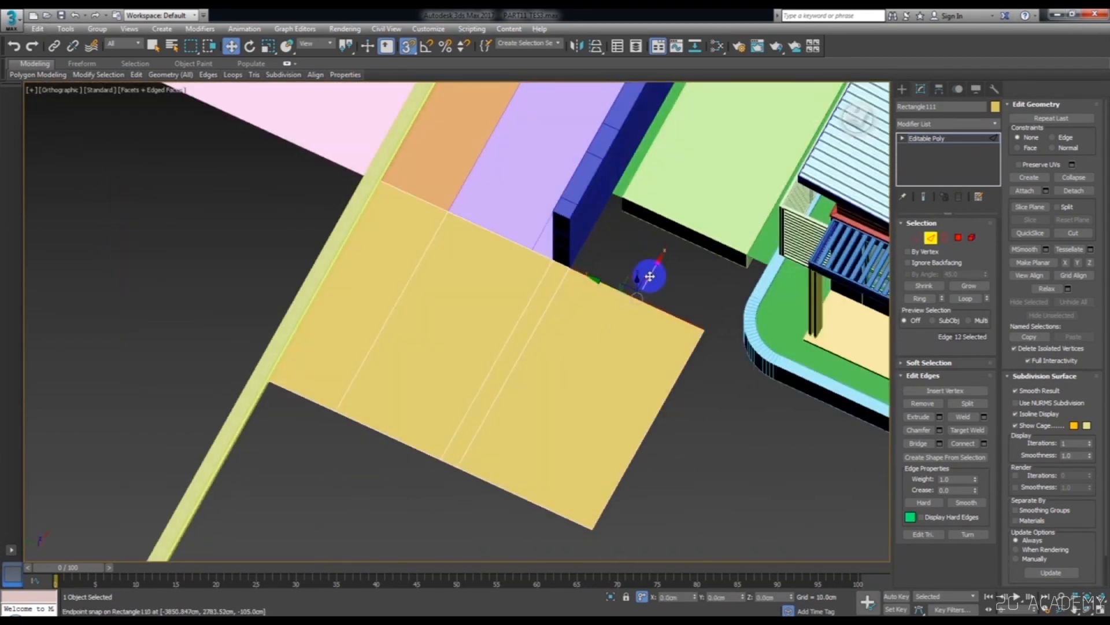
left_click_drag(654, 272, 616, 192, "shift")
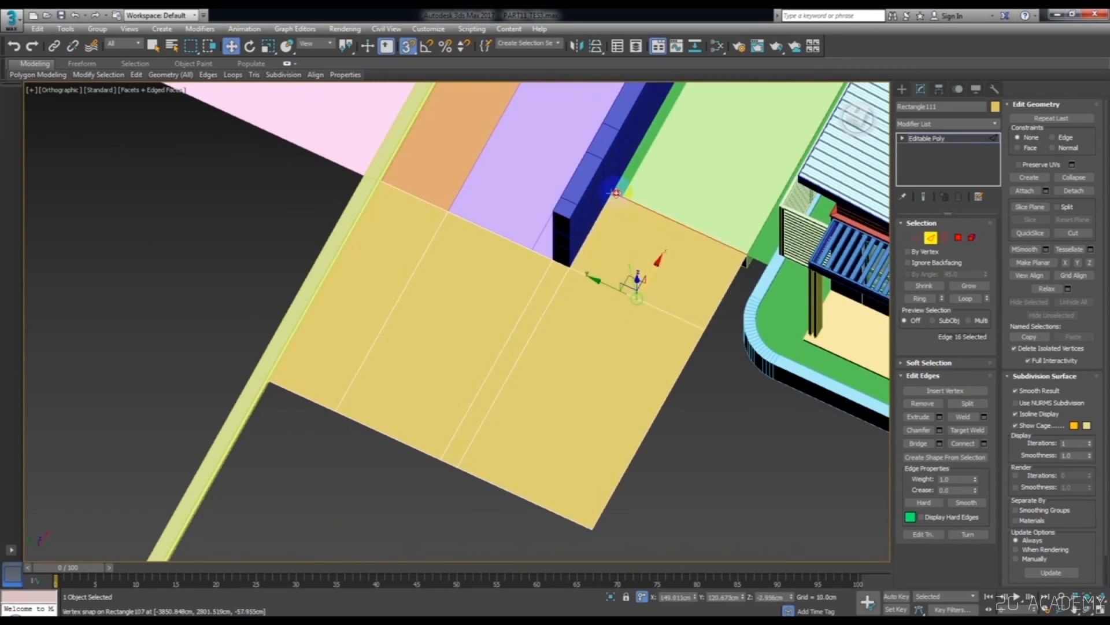
middle_click_drag(620, 201, 709, 240, "alt")
- Check the driveway outline in the SketchUp model and extrude the two house-side edges to the dark green strip's outer corner
scroll(669, 221, "down", 2)
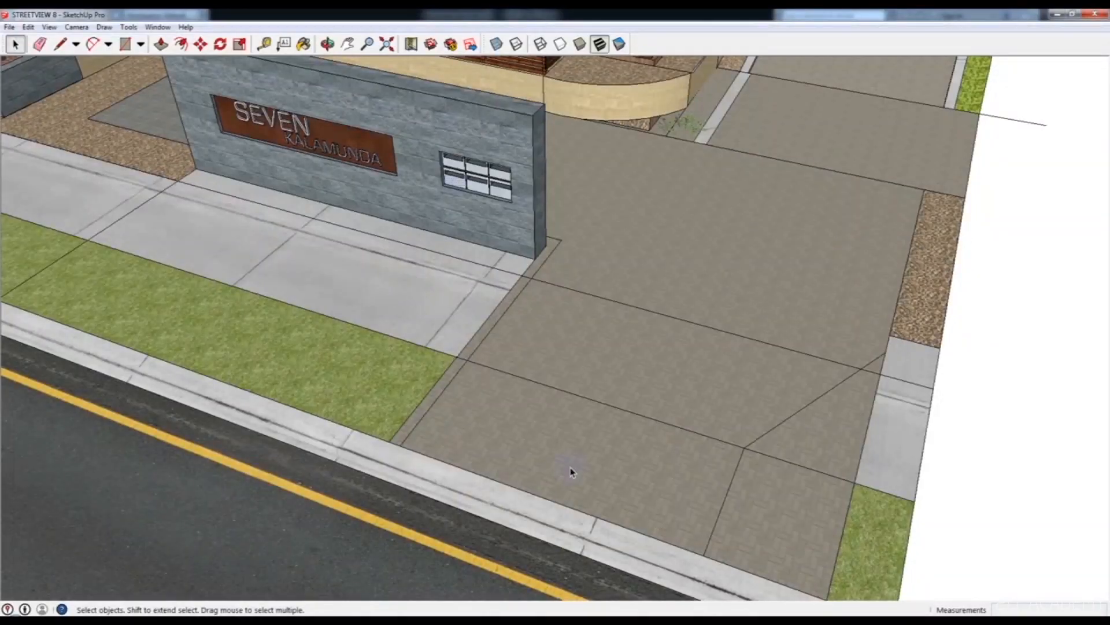
mouse_move(570, 471)
middle_mouse_down()
mouse_move(531, 416)
mouse_move(629, 292)
mouse_move(576, 334)
middle_mouse_up()
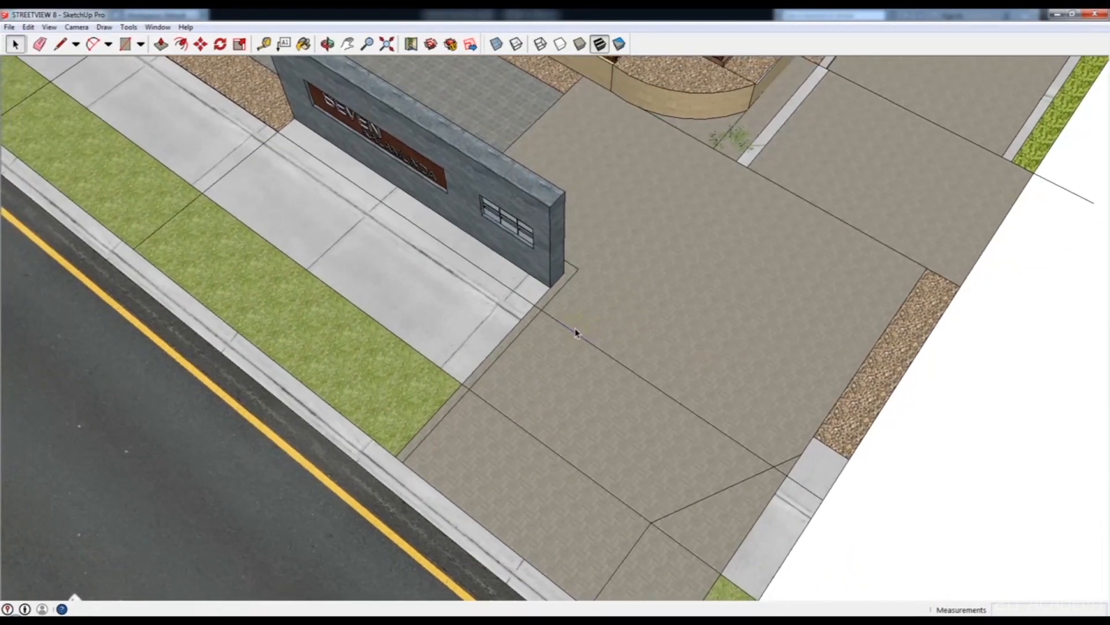
left_click(1067, 19)
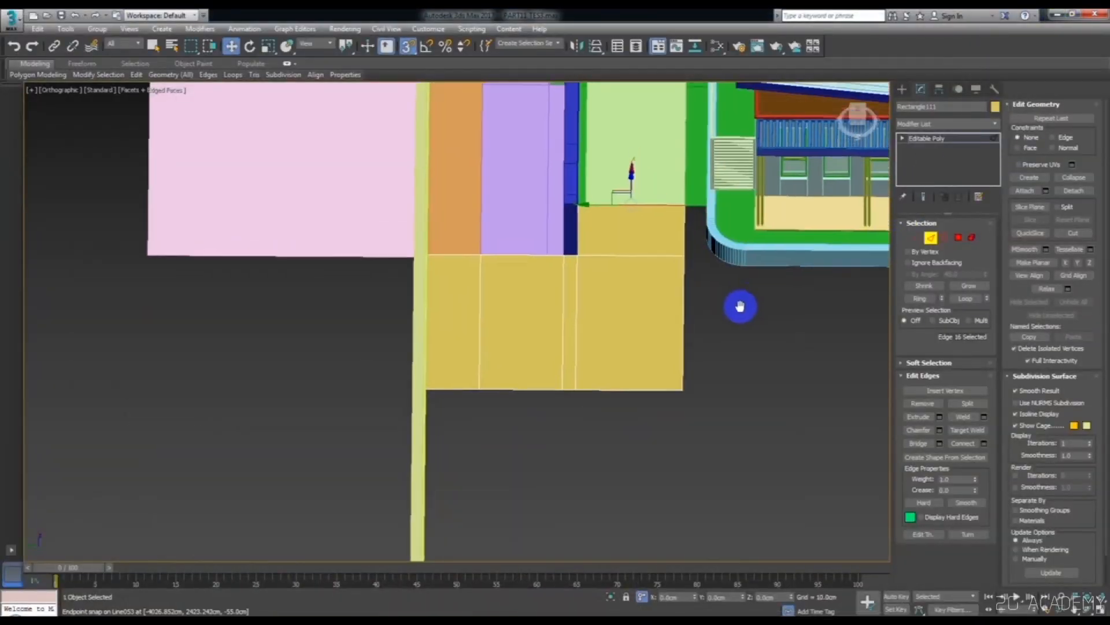
left_click_drag(650, 431, 647, 187)
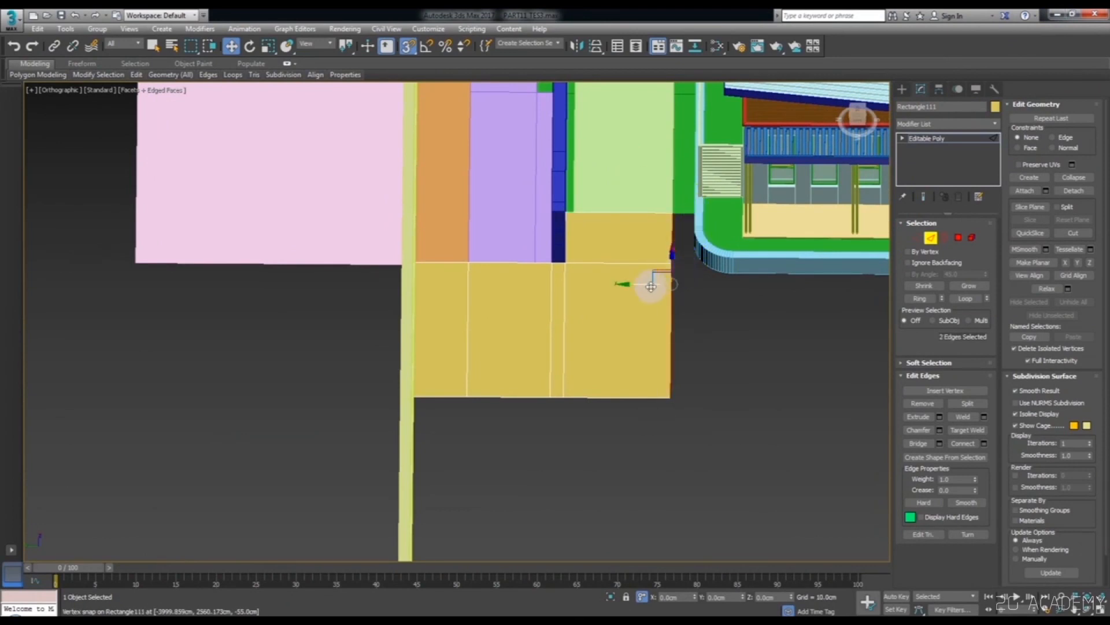
middle_click_drag(659, 270, 698, 226, "alt")
scroll(698, 226, "up", 4)
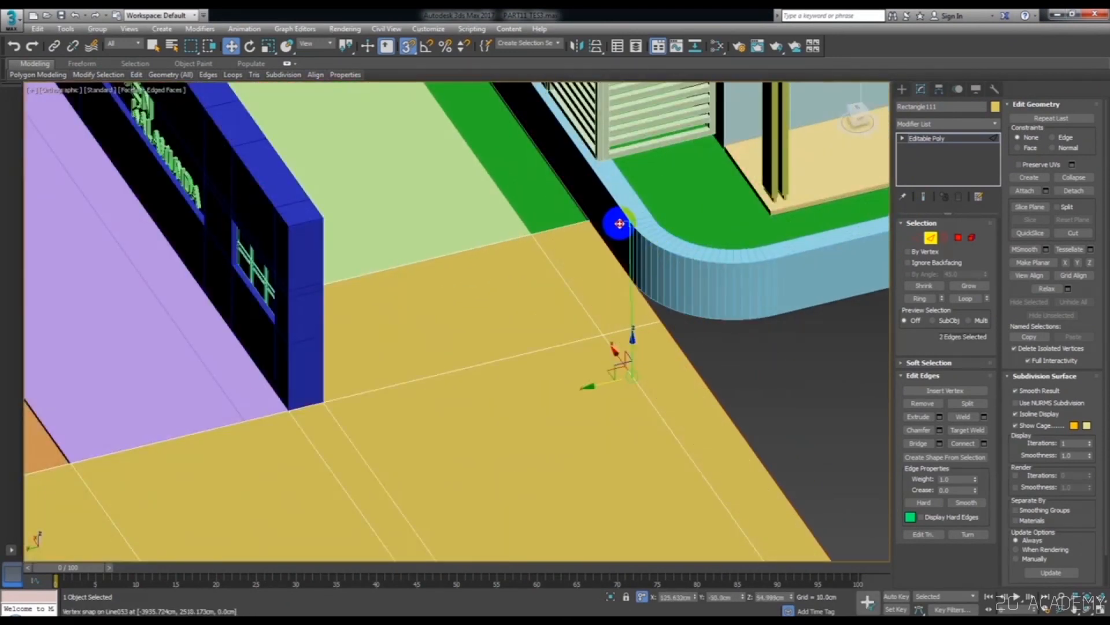
scroll(622, 225, "down", 4)
middle_click_drag(644, 285, 758, 310, "alt")
- Connect the driveway's crosswise edges with one new edge loop and move it close to the line at the footpath's end
left_click_drag(732, 472, 675, 138)
right_click(703, 208)
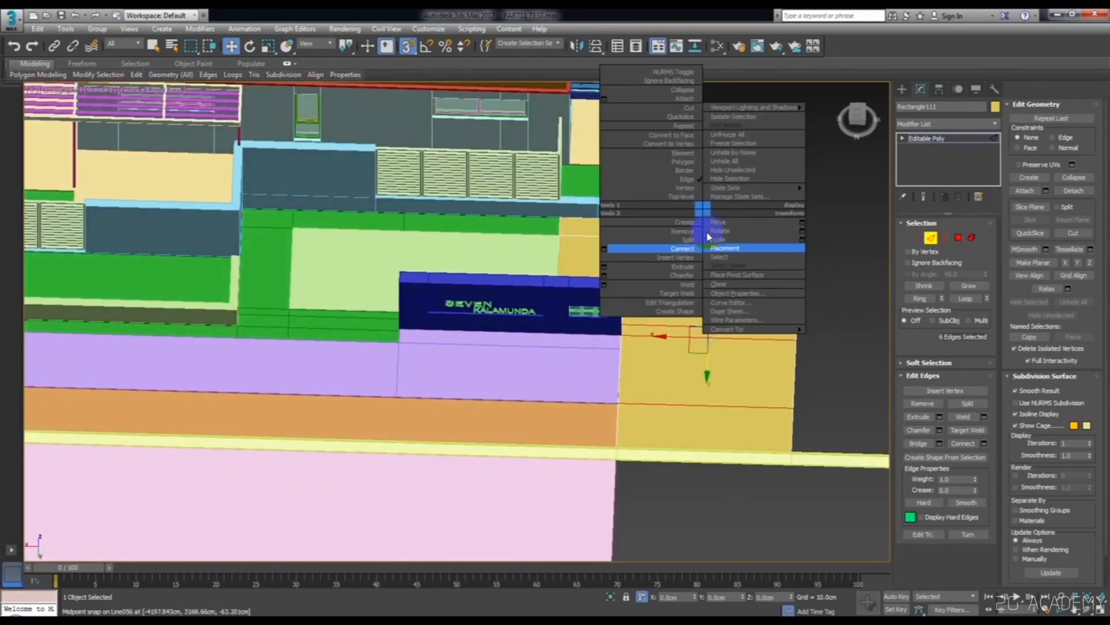
left_click(613, 255)
left_click(459, 379)
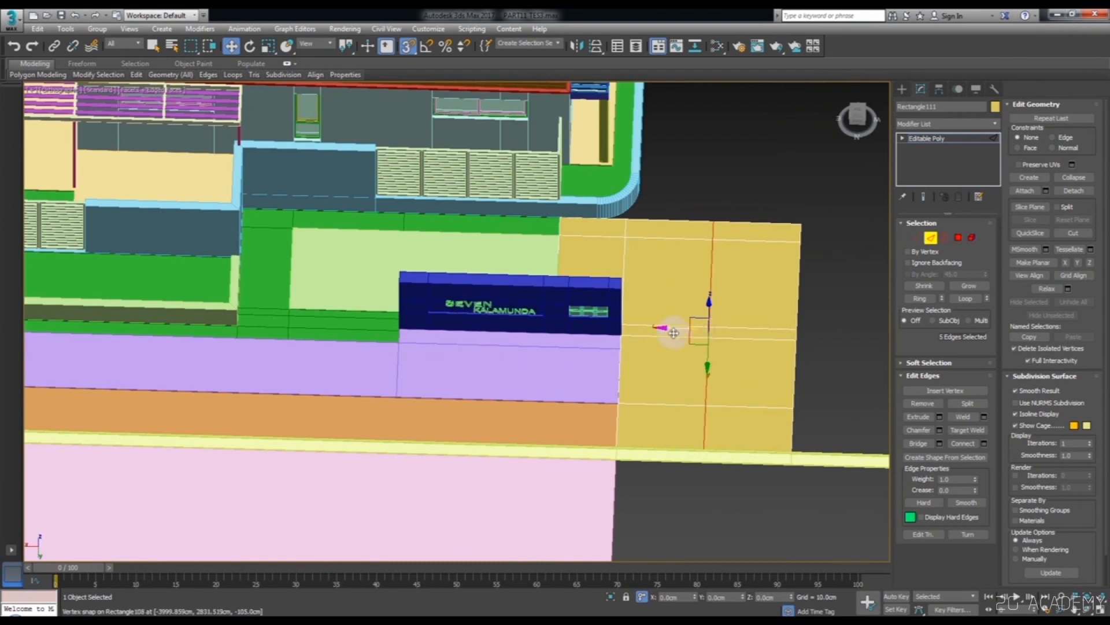
left_click_drag(688, 330, 648, 168)
scroll(665, 208, "up", 5)
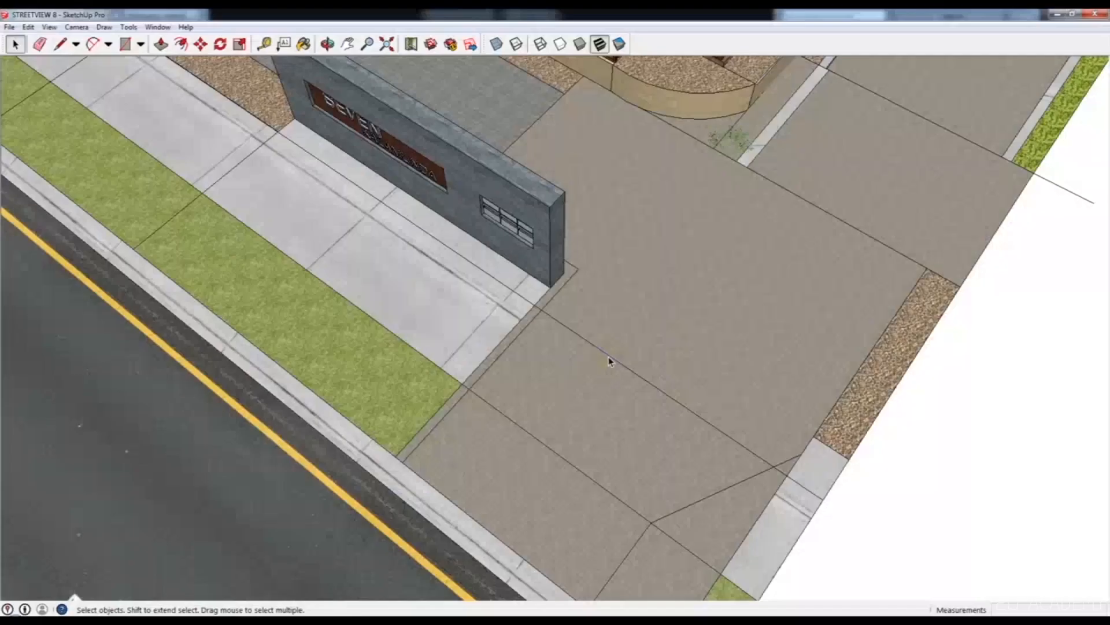
- Examine the paving and concrete edging strip beside the curved planter wall in the SketchUp model and return to 3ds Max
key("o")
left_click_drag(640, 329, 706, 242)
key("space")
scroll(708, 261, "down", 3)
scroll(712, 277, "up", 8)
key("l")
scroll(714, 278, "up", 3)
middle_click_drag(659, 347, 684, 290)
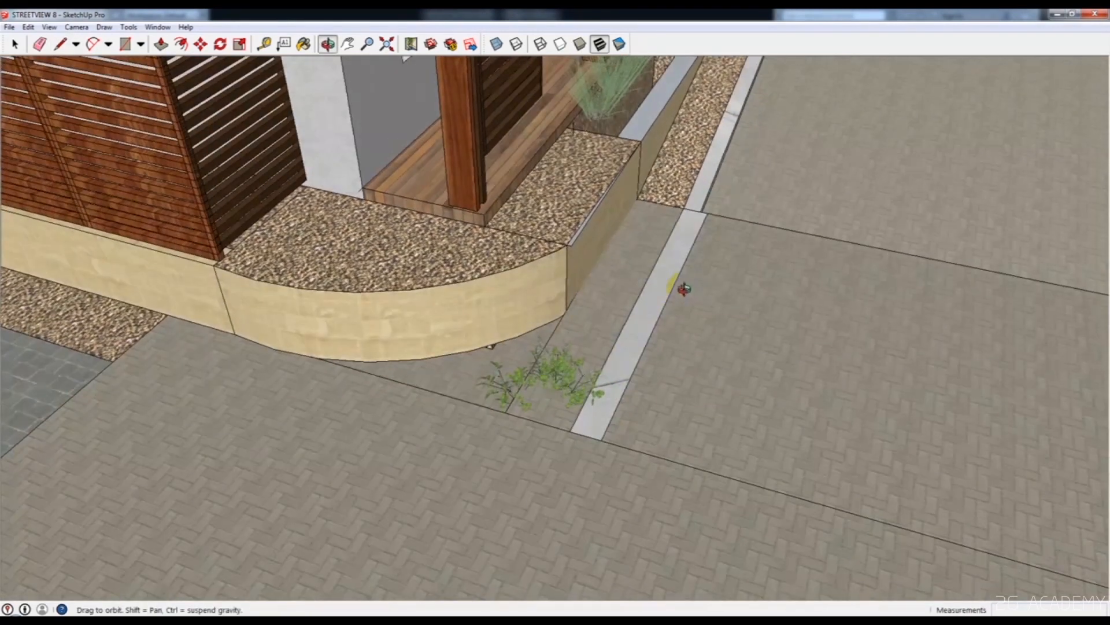
middle_click_drag(639, 322, 663, 215)
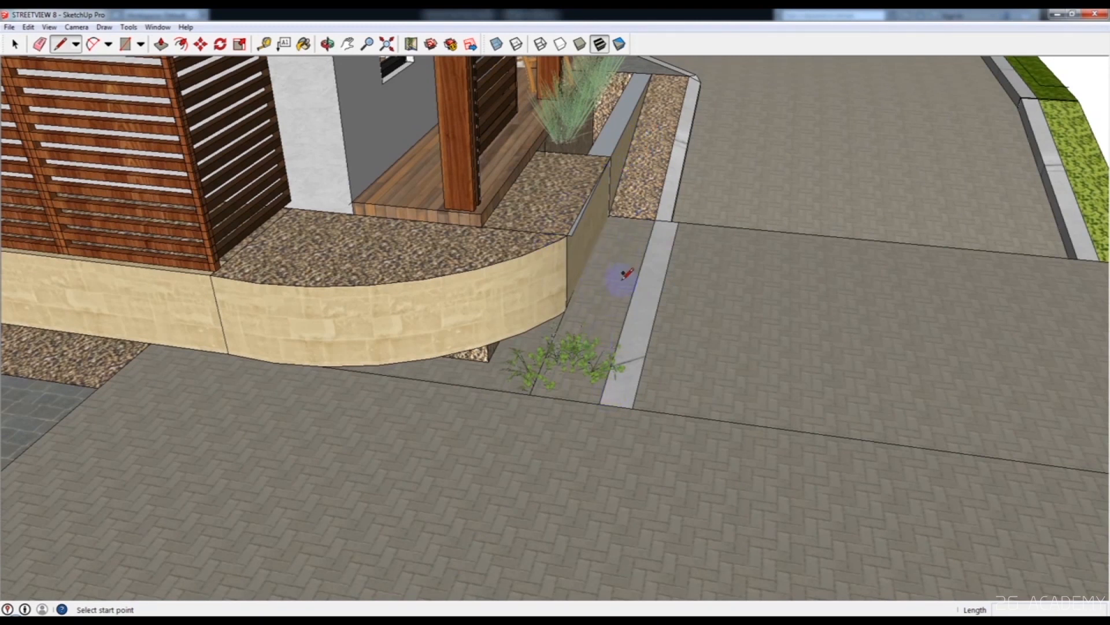
middle_click_drag(596, 285, 582, 333)
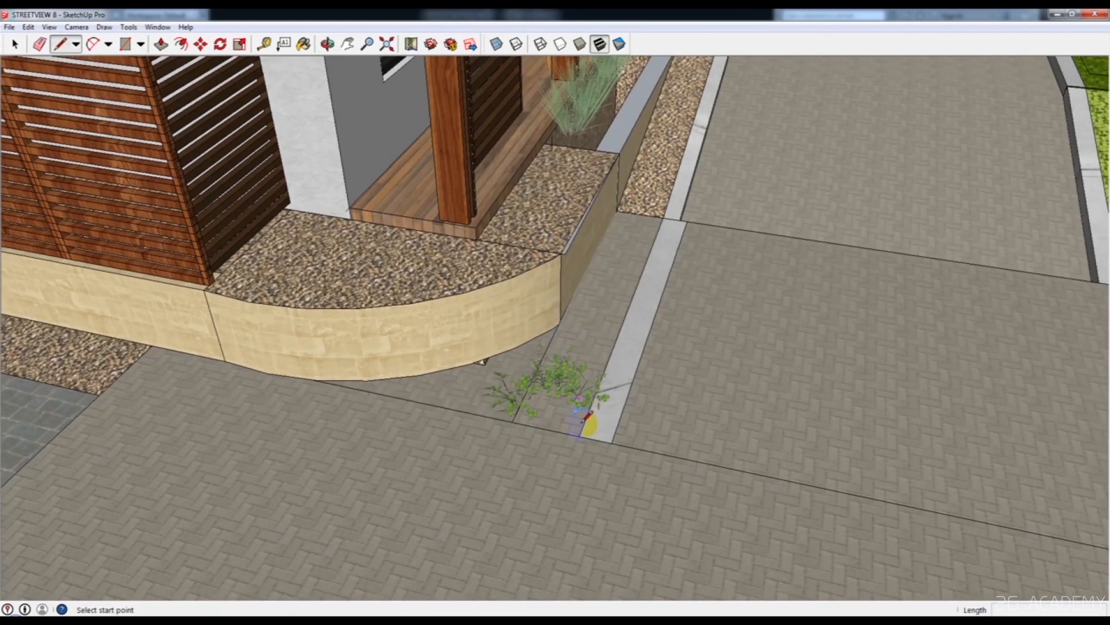
scroll(589, 412, "down", 3)
middle_click_drag(589, 412, 580, 440)
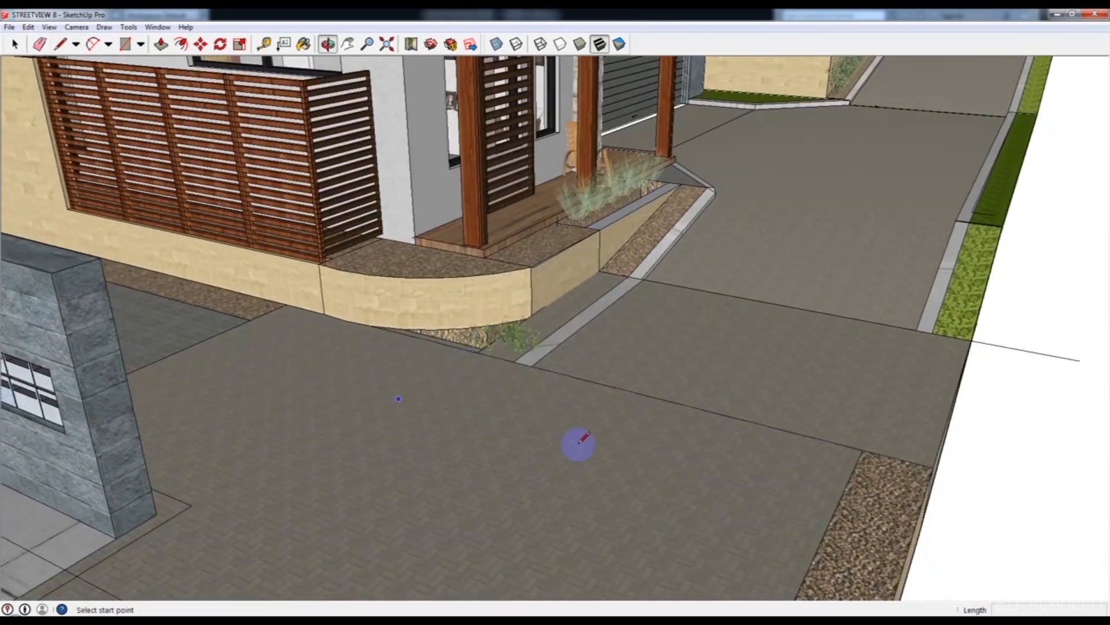
middle_click_drag(428, 364, 411, 415)
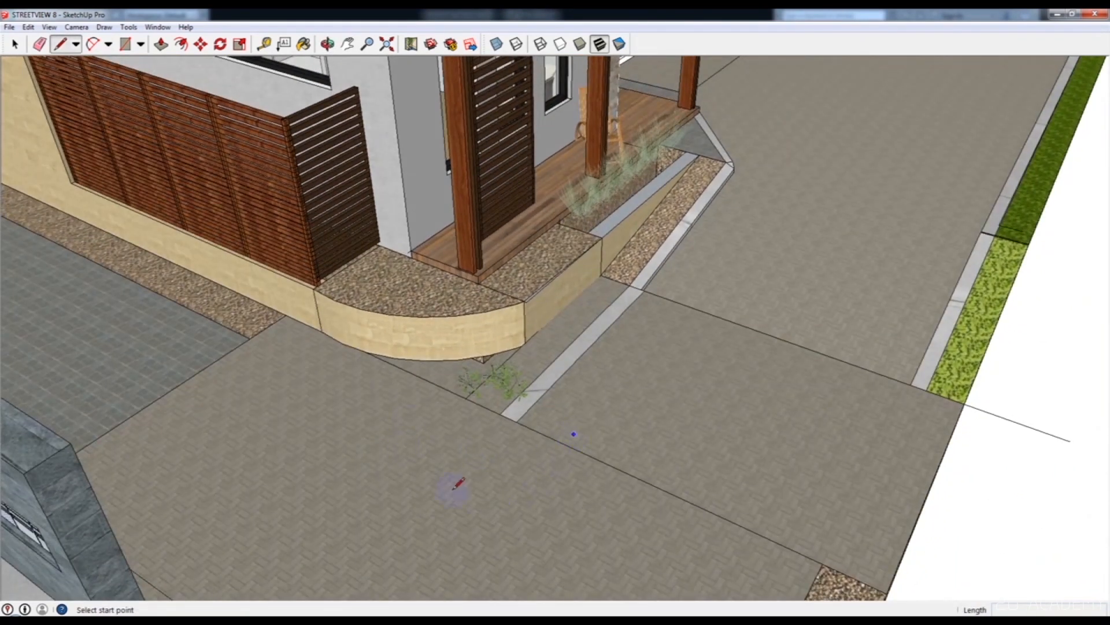
scroll(495, 401, "up", 2)
left_click(522, 344)
key("space")
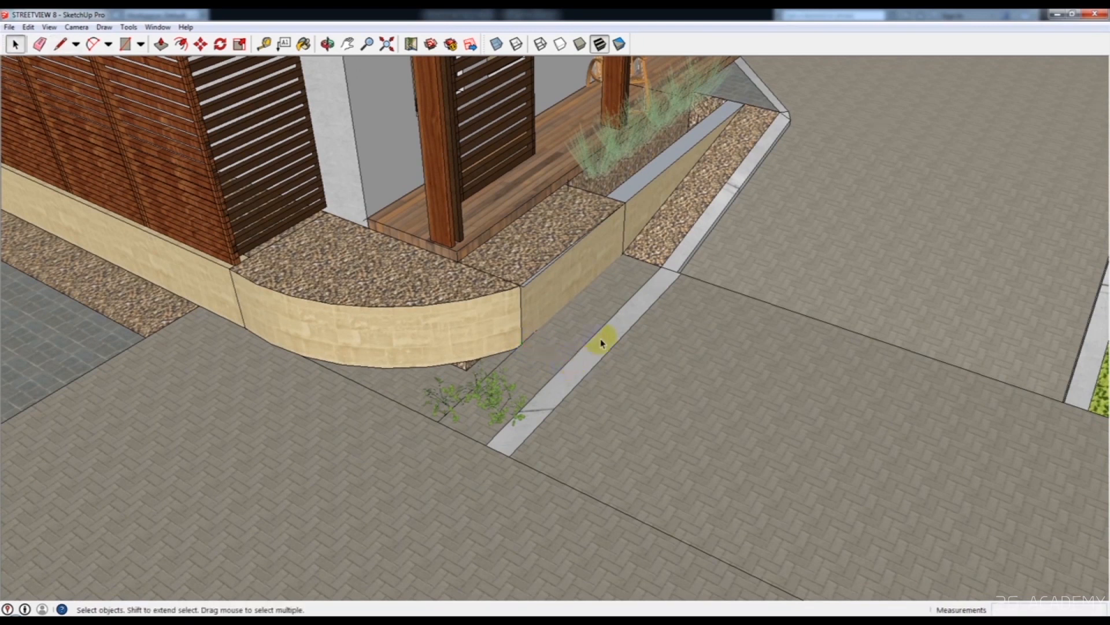
left_click(1061, 14)
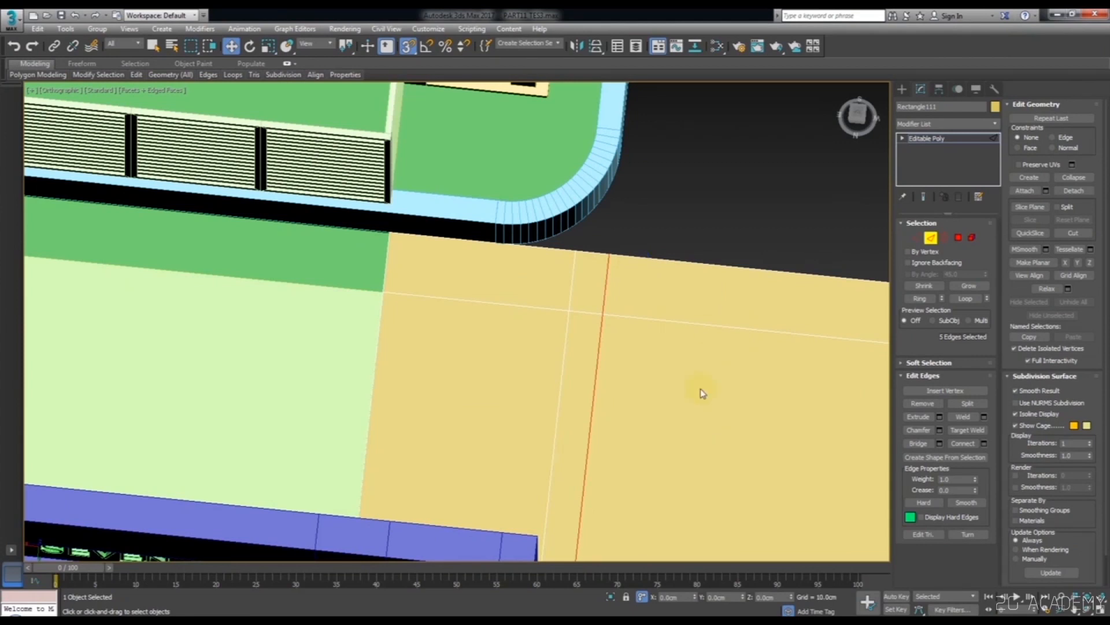
- Offset the new edge loop along X, farther away from the sign wall
middle_click_drag(663, 349, 636, 247)
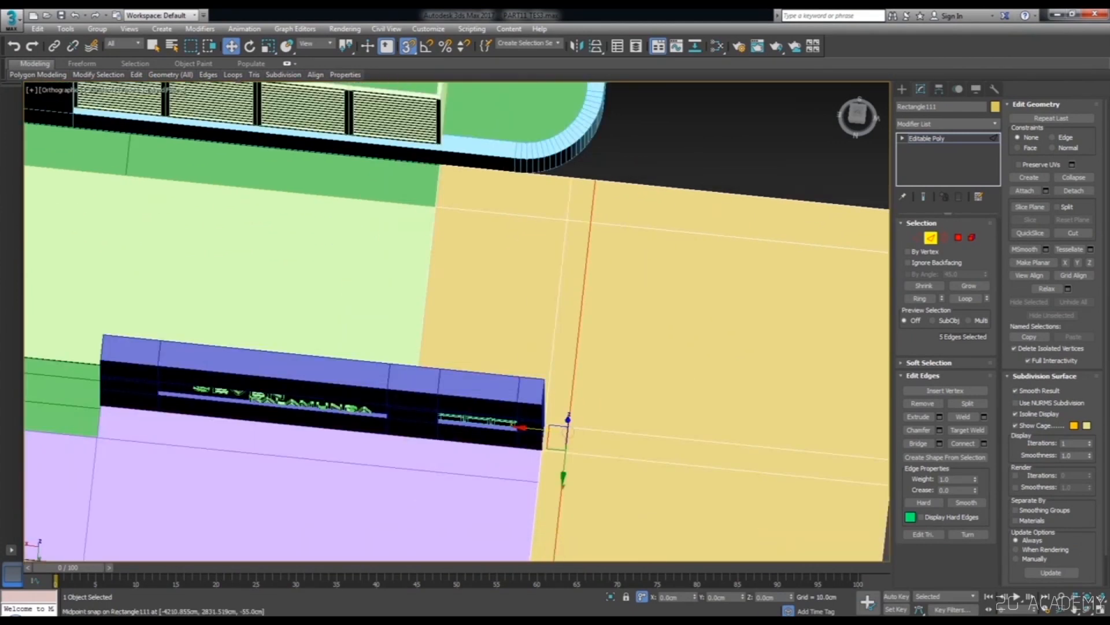
left_click(687, 599)
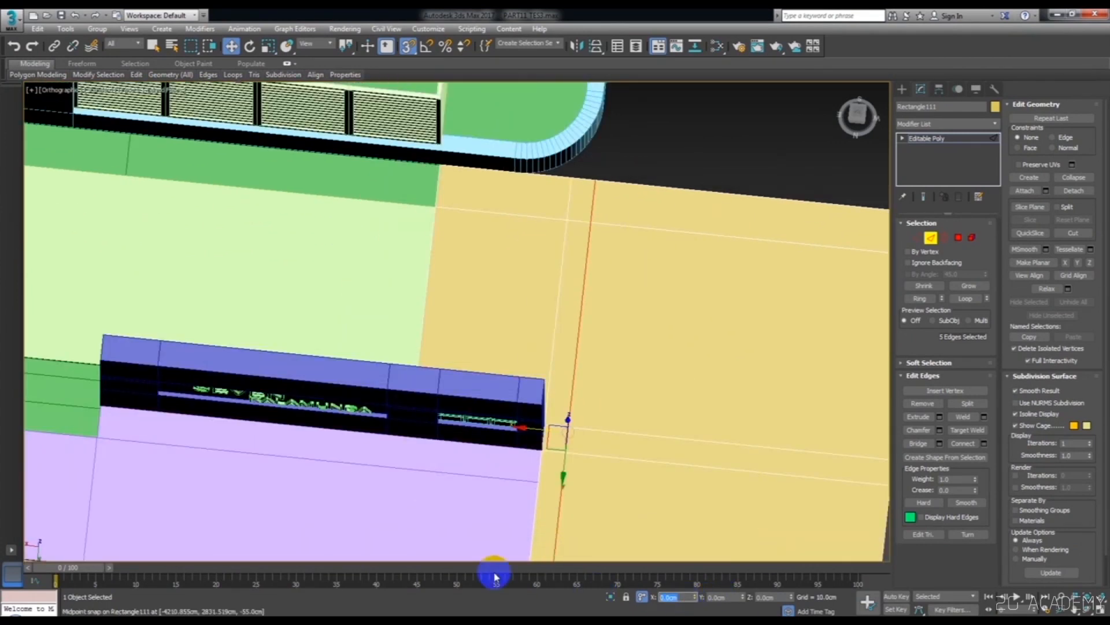
type("-4")
key("Return")
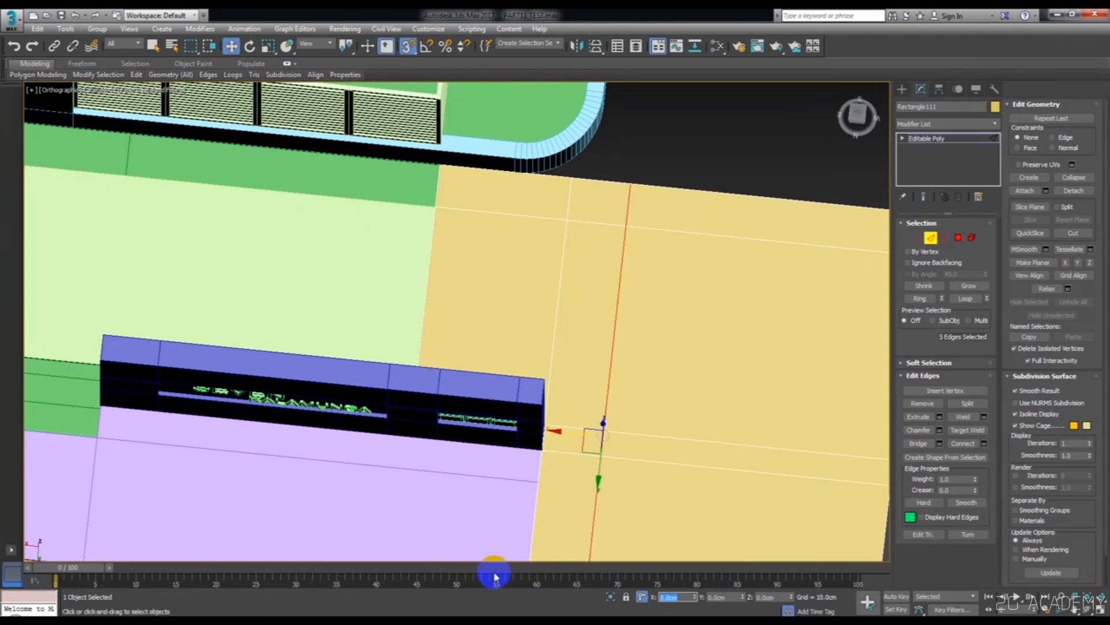
scroll(737, 255, "down", 2)
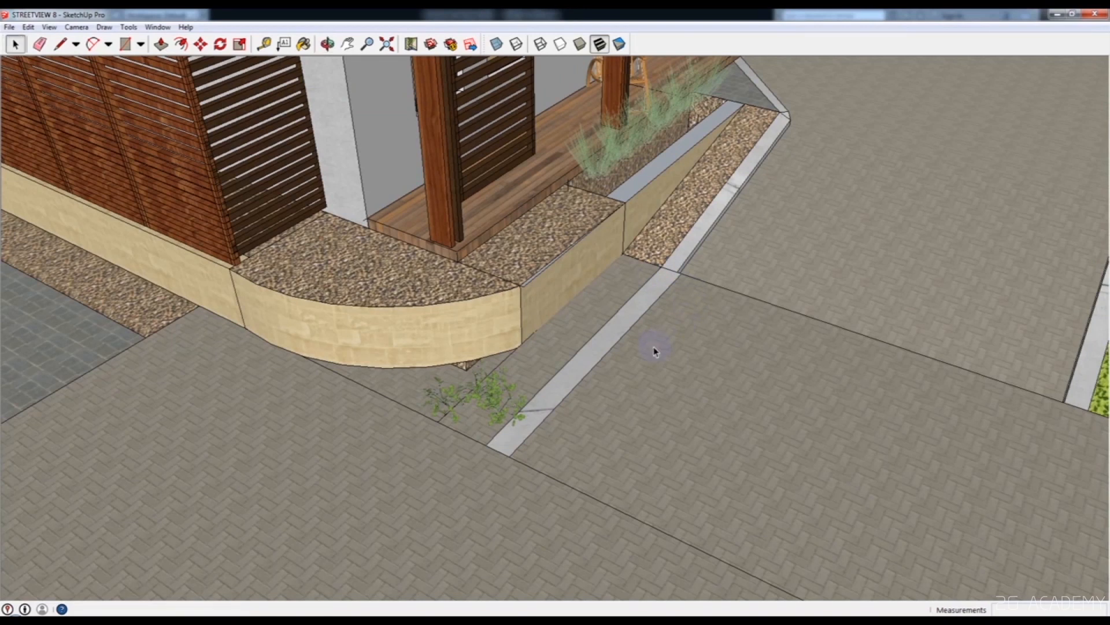
- In the SketchUp model, measure the length of the concrete edging strip beside the planter wall with the Line tool
key("l")
left_click(508, 456)
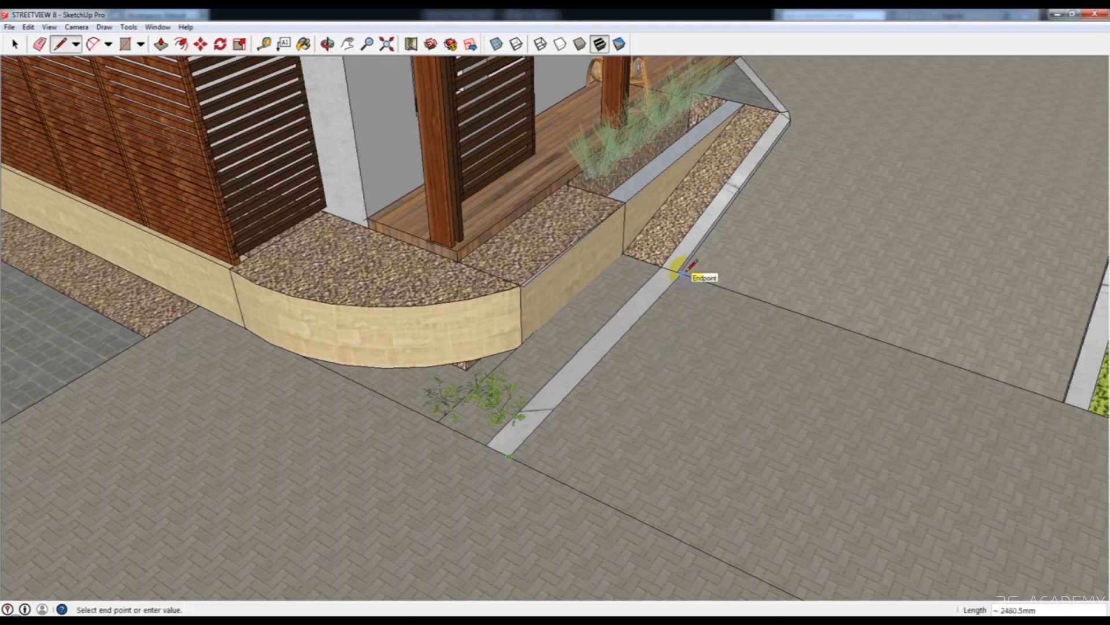
left_click(682, 272)
key("space")
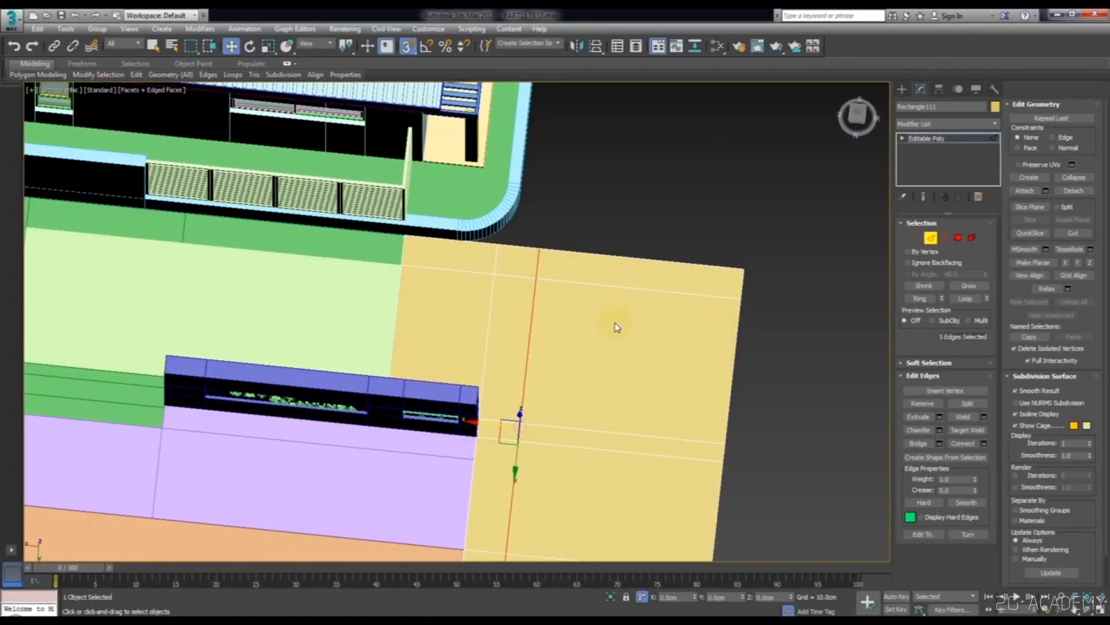
- Extrude the driveway's end edge beside the curved planter wall into a new section and offset it by -246 along Y
left_click(631, 272)
left_click_drag(687, 263, 687, 236)
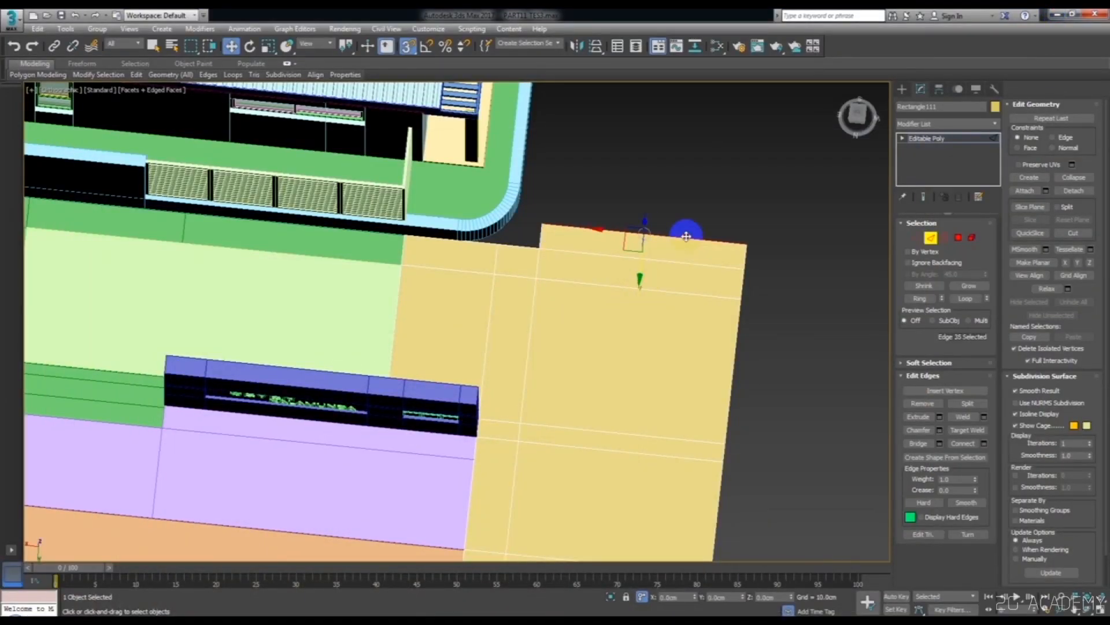
left_click_drag(640, 268, 746, 263)
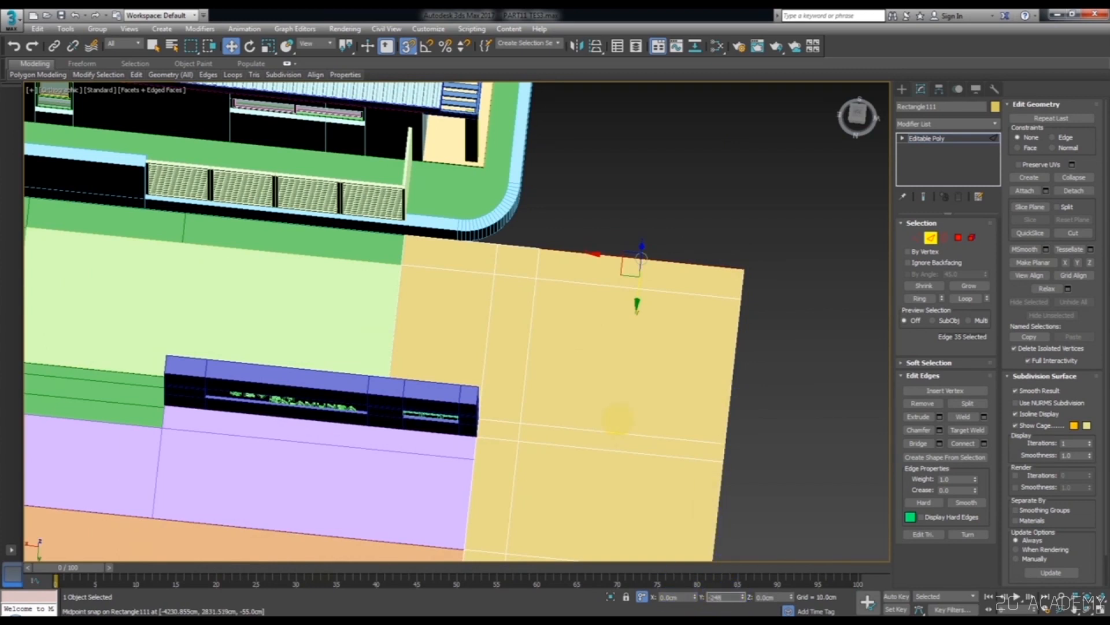
key("Return")
- Examine the sloping edging strip along the planter wall in the SketchUp model and return to 3ds Max
middle_click_drag(675, 226, 580, 311, "alt")
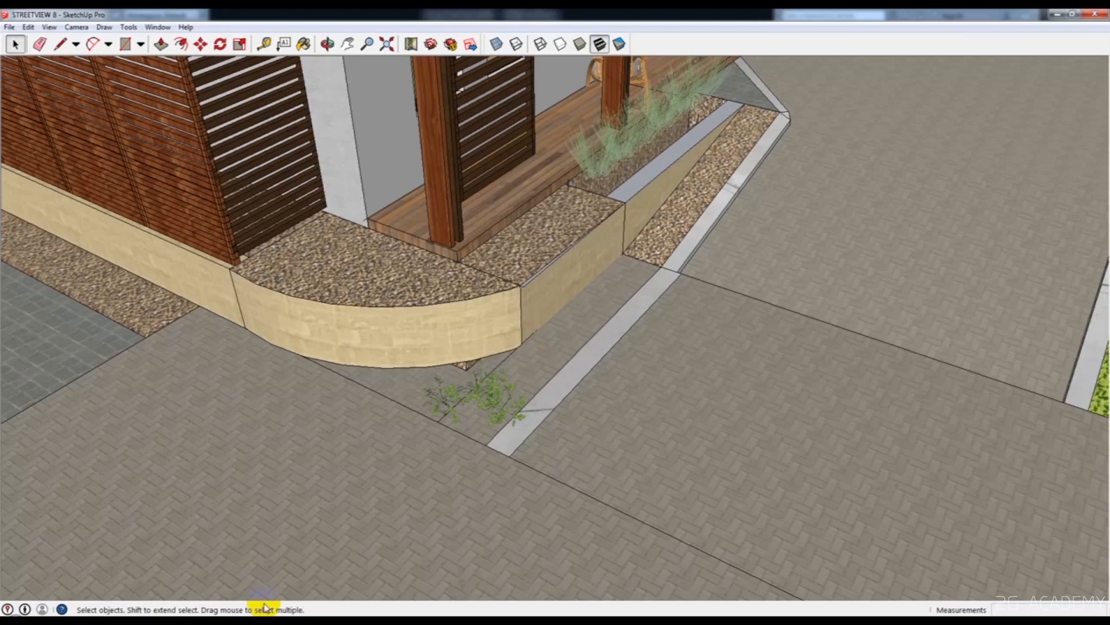
mouse_move(511, 391)
middle_mouse_down()
mouse_move(503, 409)
mouse_move(731, 330)
mouse_move(551, 346)
mouse_move(449, 272)
mouse_move(456, 258)
middle_mouse_up()
scroll(647, 268, "up", 4)
middle_click_drag(647, 268, 565, 237)
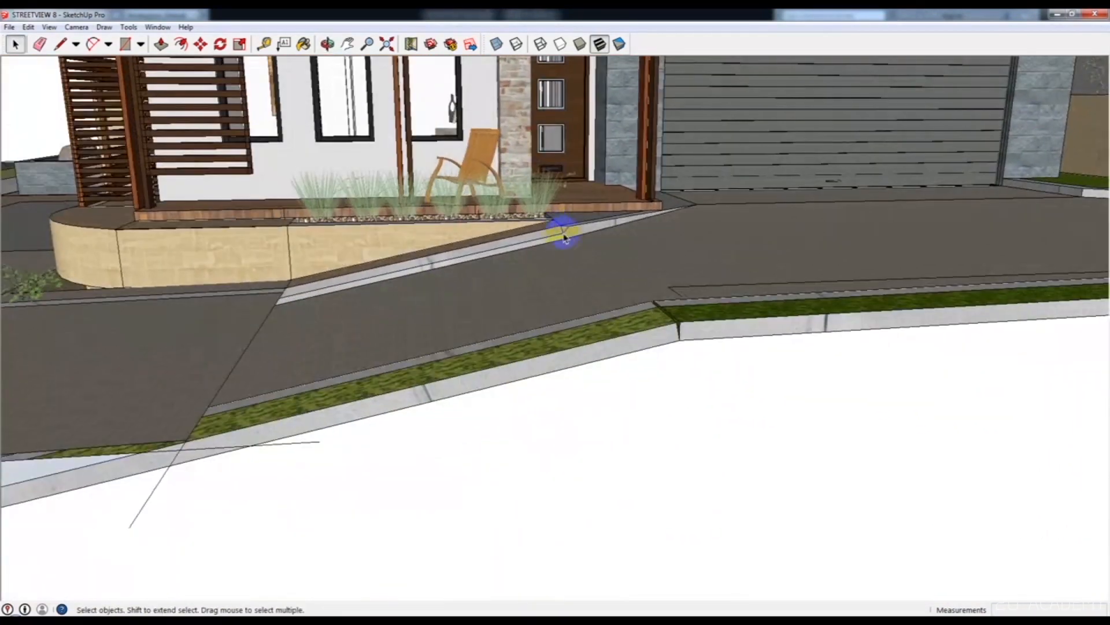
left_click(1054, 17)
- Extend the driveway's end edge to the far end of the planter wall, sloping up toward the porch level
mouse_move(602, 277)
middle_mouse_down("alt")
mouse_move(528, 312)
mouse_move(555, 293)
mouse_move(559, 321)
middle_mouse_up("alt")
left_click_drag(533, 324, 686, 260)
scroll(669, 293, "up", 3)
scroll(686, 262, "up", 5)
scroll(690, 310, "down", 6)
- Raise the crosswise edge at the foot of the driveway slope slightly along Z
middle_click_drag(692, 318, 469, 364, "alt")
left_click(456, 403)
left_click_drag(469, 362, 467, 354)
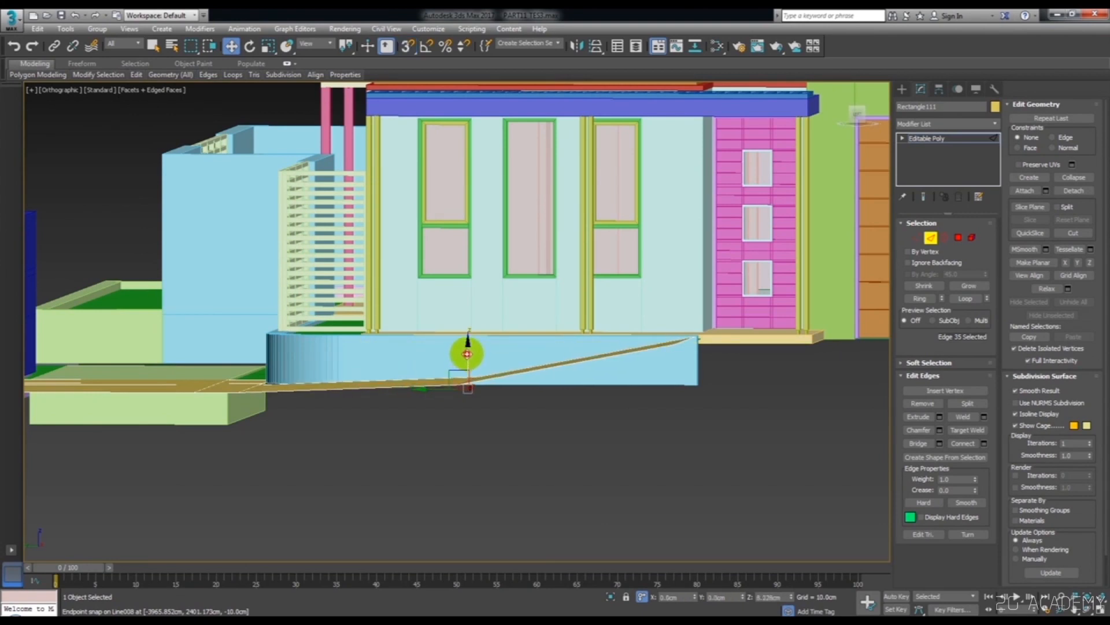
- Chamfer the edge at the foot of the slope by 57.039 cm with 2 segments
middle_click_drag(468, 351, 496, 372, "alt")
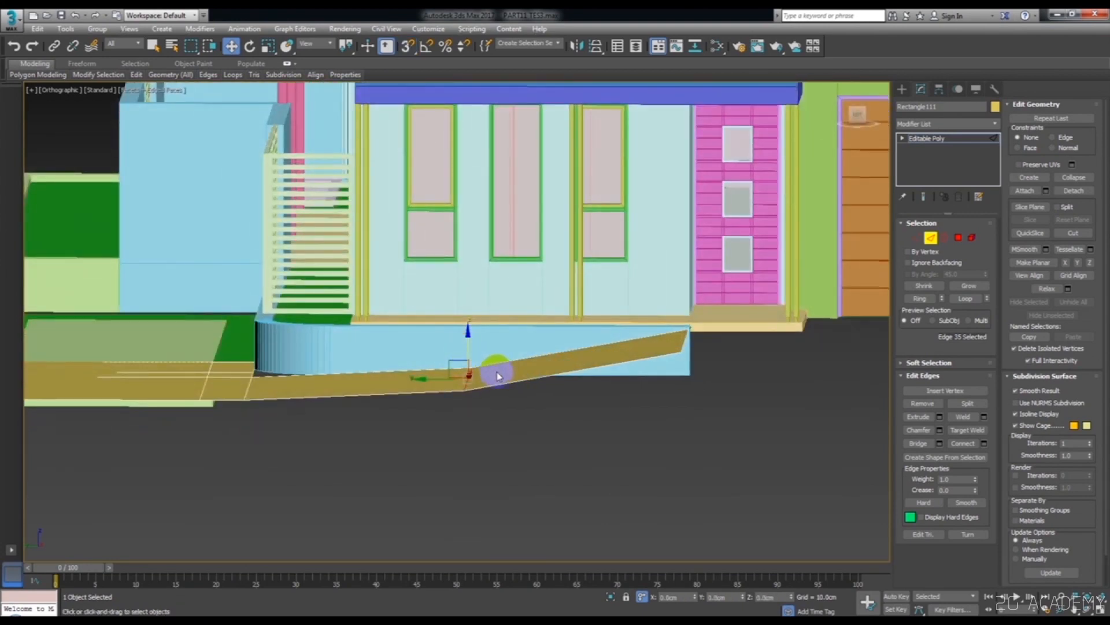
right_click(511, 361)
left_click(413, 429)
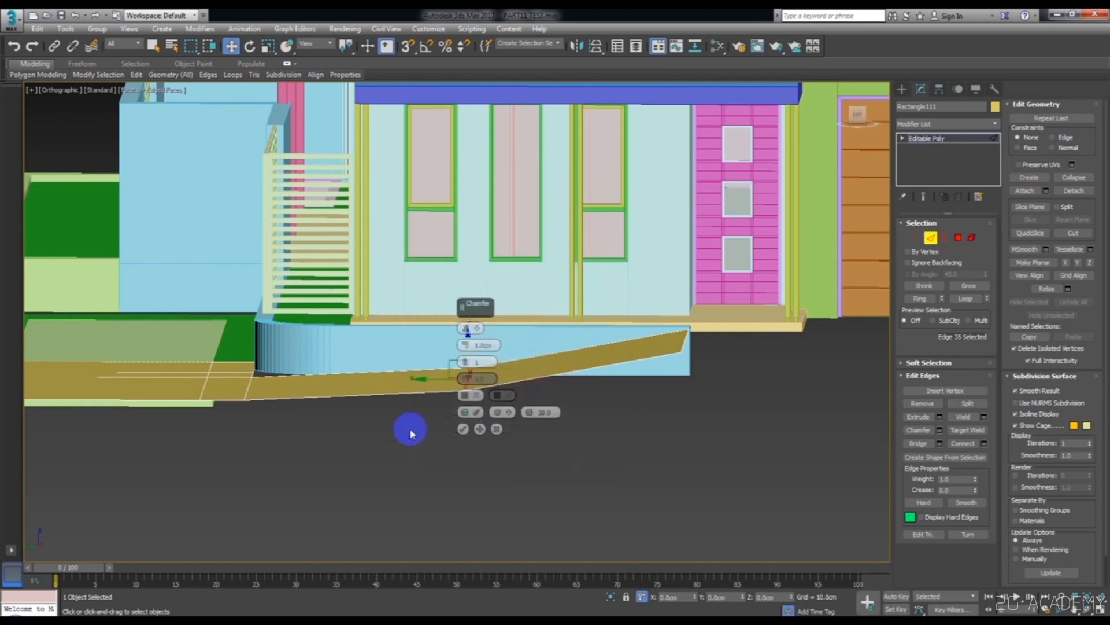
left_click_drag(466, 345, 466, 308)
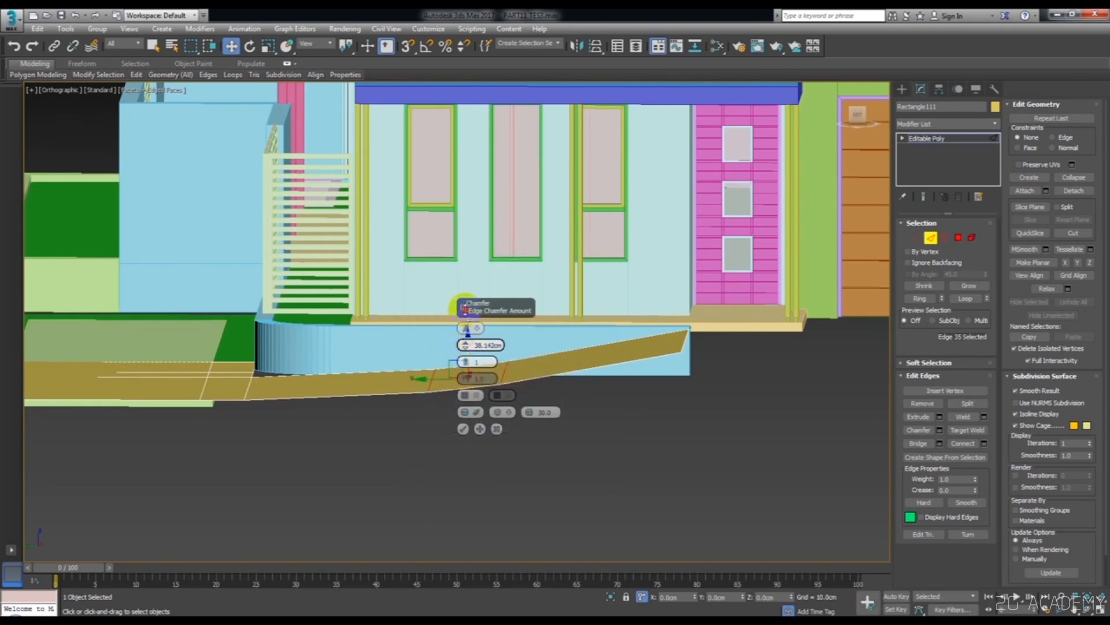
left_click(478, 331)
left_click(517, 347)
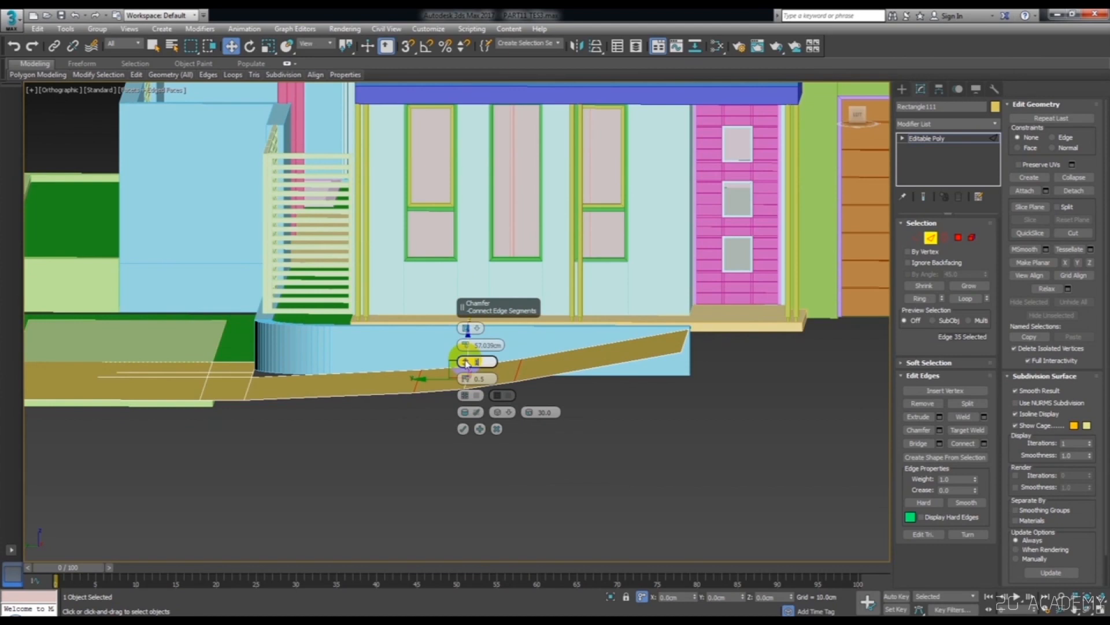
- Nudge the chamfered bend at the foot of the slope slightly along Z and clear the edge selection
mouse_move(615, 417)
middle_mouse_down("alt")
mouse_move(820, 404)
mouse_move(790, 424)
middle_mouse_up("alt")
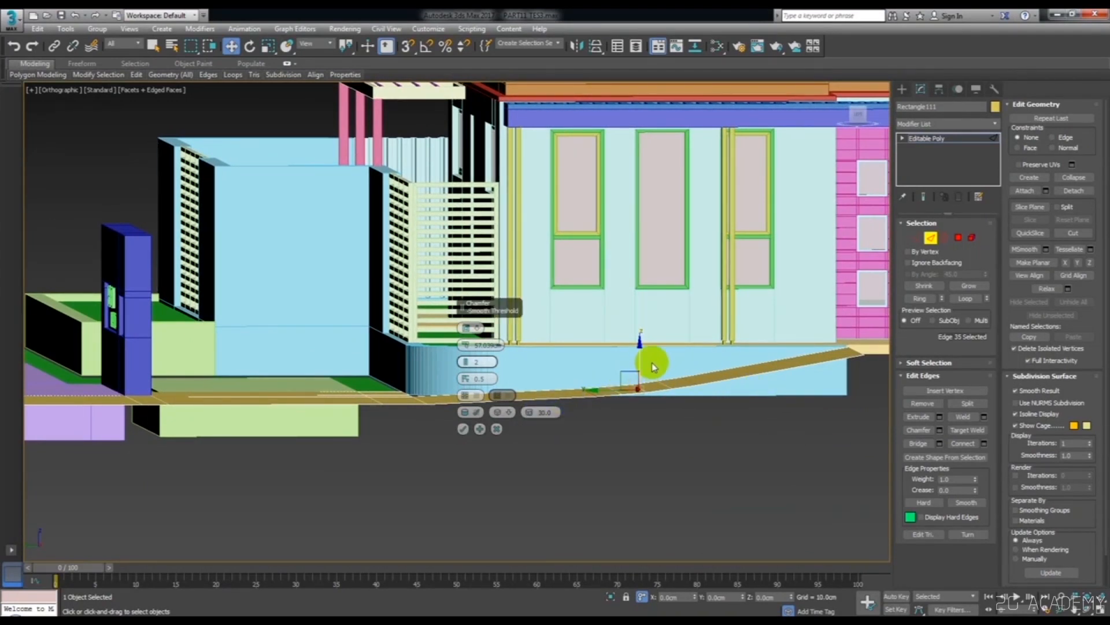
left_click_drag(641, 355, 643, 354)
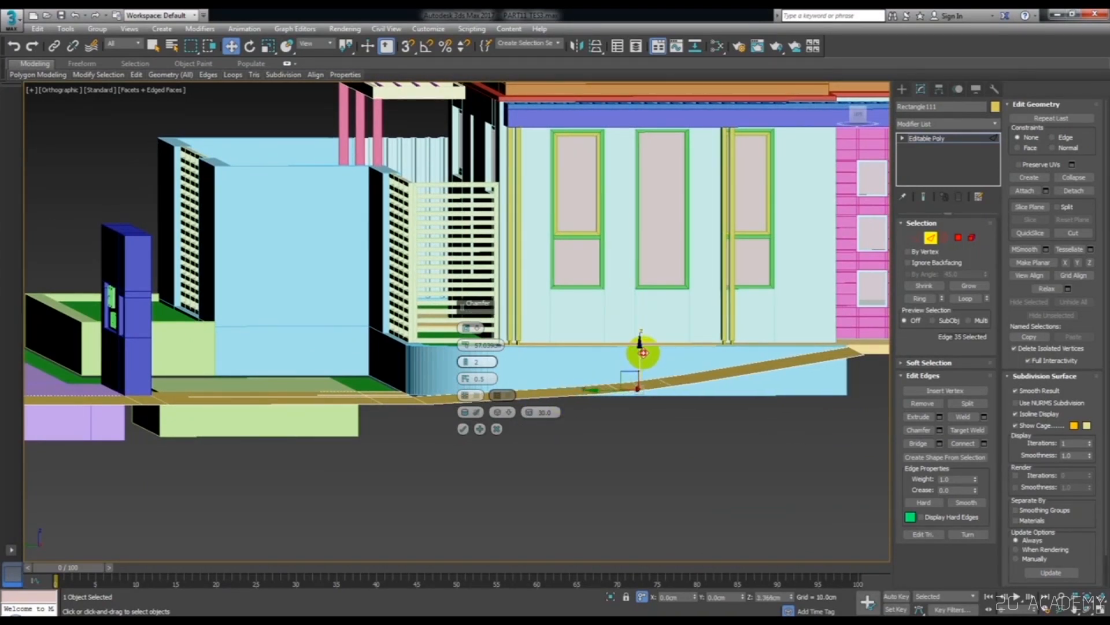
left_click_drag(644, 352, 645, 354)
middle_click_drag(646, 353, 684, 376, "alt")
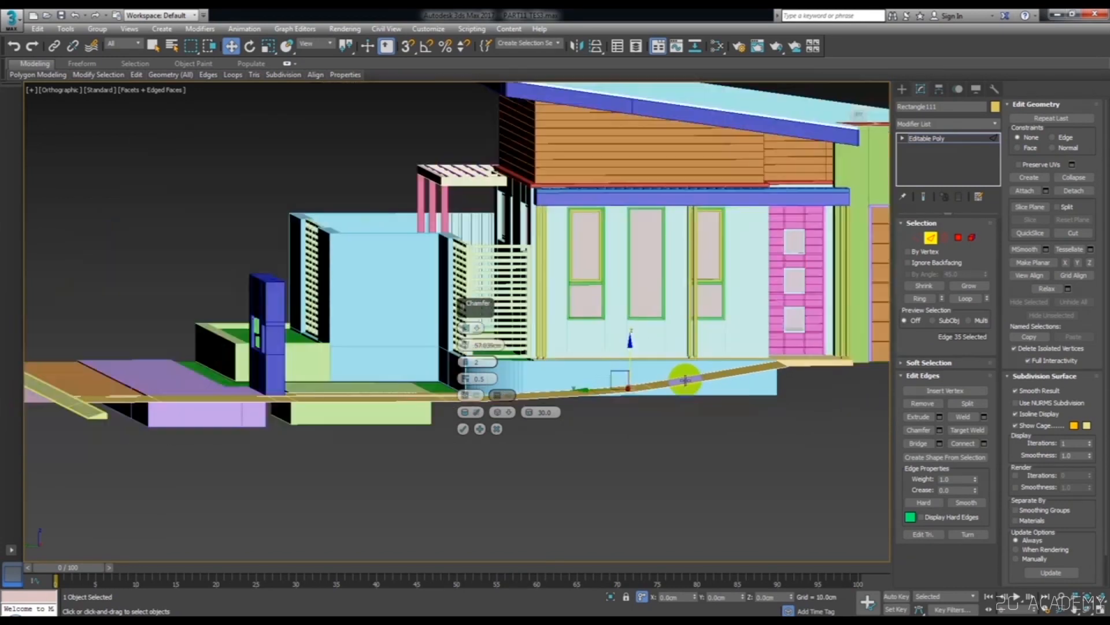
left_click(636, 434)
- Examine the paving layout in front of the garage in the SketchUp model and return to 3ds Max
mouse_move(637, 434)
middle_mouse_down("alt")
mouse_move(657, 449)
mouse_move(630, 443)
mouse_move(664, 427)
mouse_move(682, 439)
mouse_move(624, 441)
mouse_move(634, 441)
middle_mouse_up("alt")
scroll(702, 426, "up", 5)
middle_click_drag(702, 427, 671, 405, "alt")
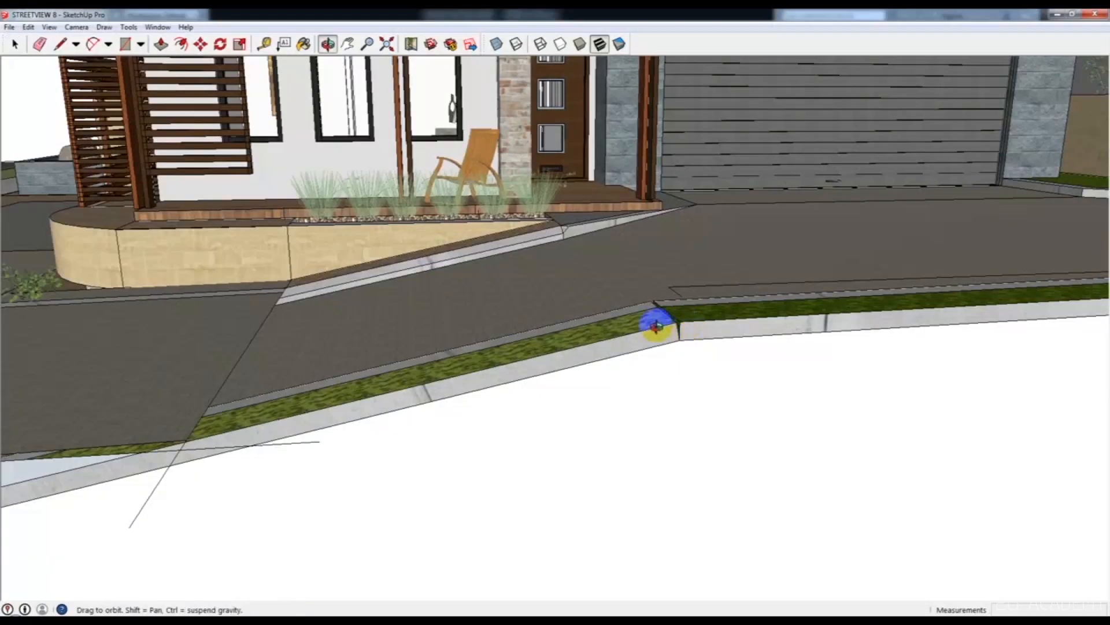
mouse_move(657, 322)
middle_mouse_down()
mouse_move(696, 371)
mouse_move(754, 322)
mouse_move(607, 357)
mouse_move(664, 446)
mouse_move(591, 373)
mouse_move(489, 373)
middle_mouse_up()
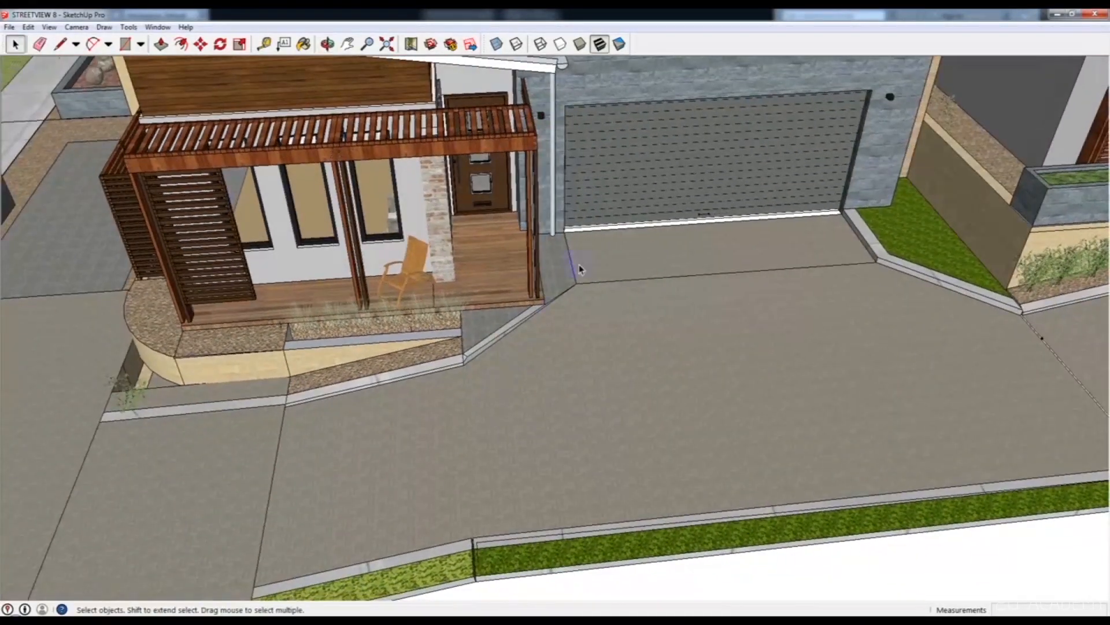
mouse_move(796, 376)
middle_mouse_down()
mouse_move(736, 367)
mouse_move(749, 355)
middle_mouse_up()
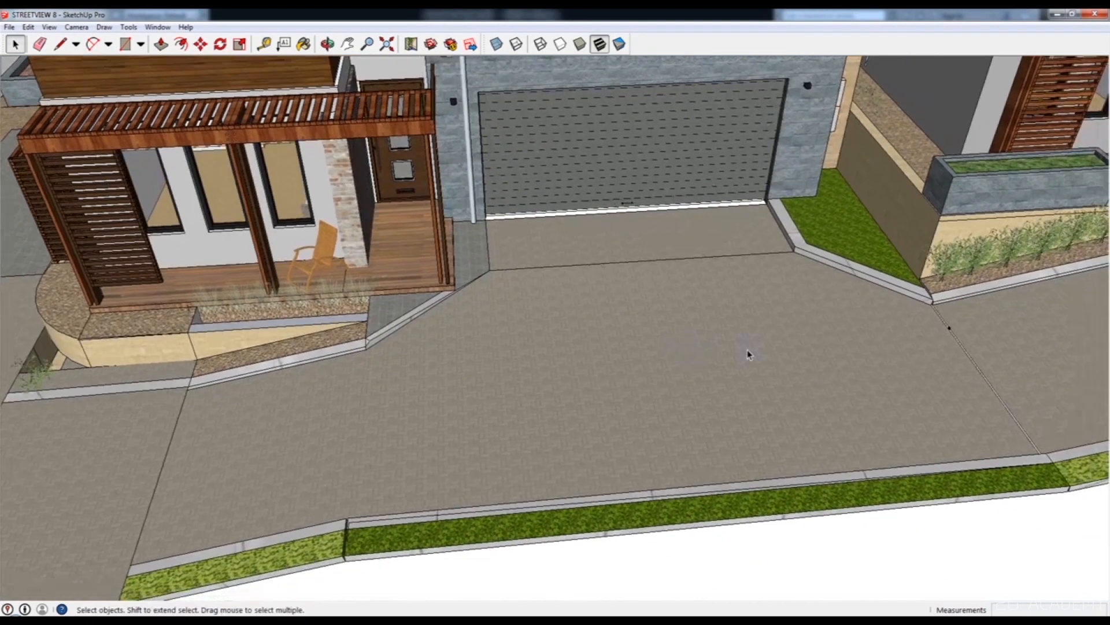
left_click(1050, 20)
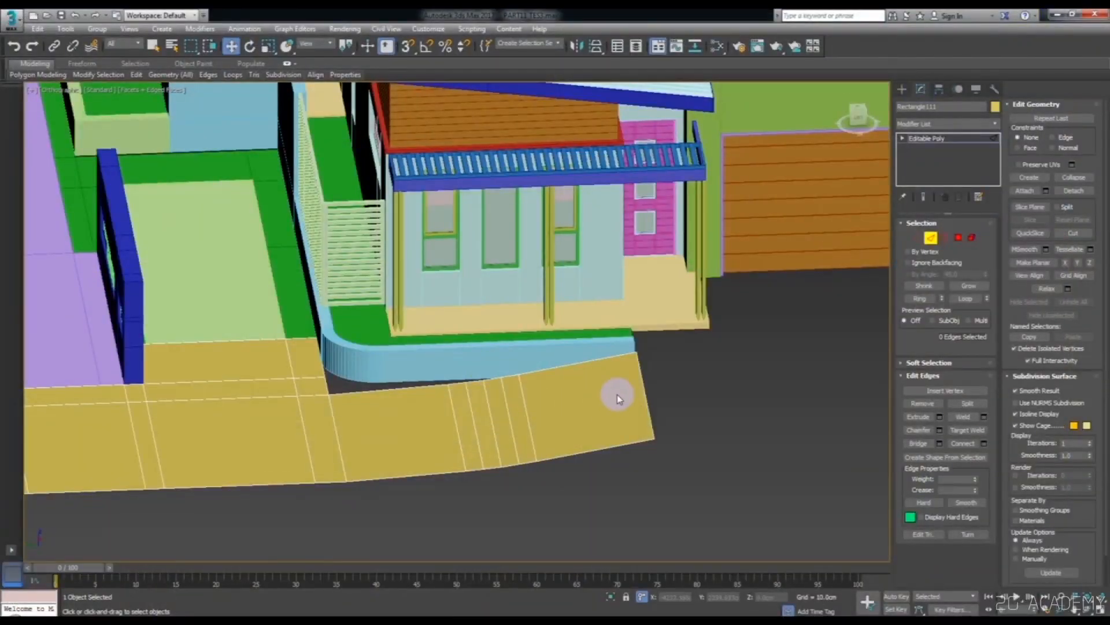
- Extrude the driveway's end edge level from the planter wall's end to the near side of the garage door
left_click(652, 403)
middle_click_drag(651, 404, 556, 420, "alt")
left_click_drag(539, 393, 660, 310, "shift")
middle_click_drag(665, 304, 618, 316)
left_click_drag(659, 310, 550, 255, "shift")
scroll(624, 242, "up", 5)
key("s")
scroll(550, 255, "down", 5)
- Extrude the end edge to the far side of the garage door and again to the side boundary wall
left_click_drag(490, 334, 783, 225, "shift")
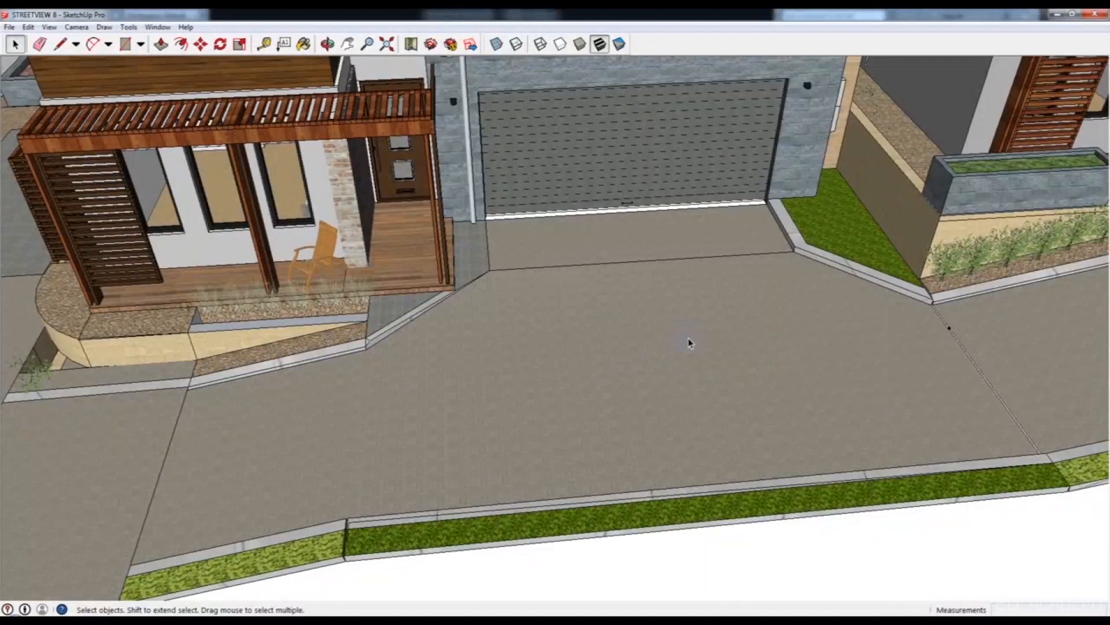
mouse_move(689, 339)
middle_mouse_down()
mouse_move(612, 345)
mouse_move(731, 284)
middle_mouse_up()
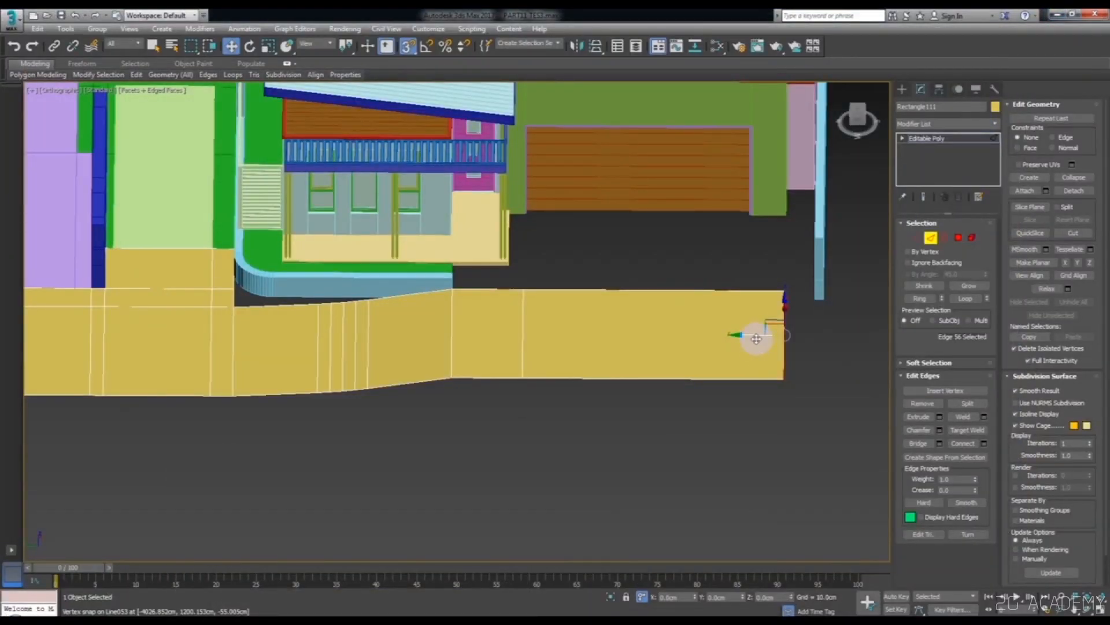
left_click_drag(757, 338, 754, 225)
left_click_drag(717, 337, 823, 307, "shift")
left_click(322, 590)
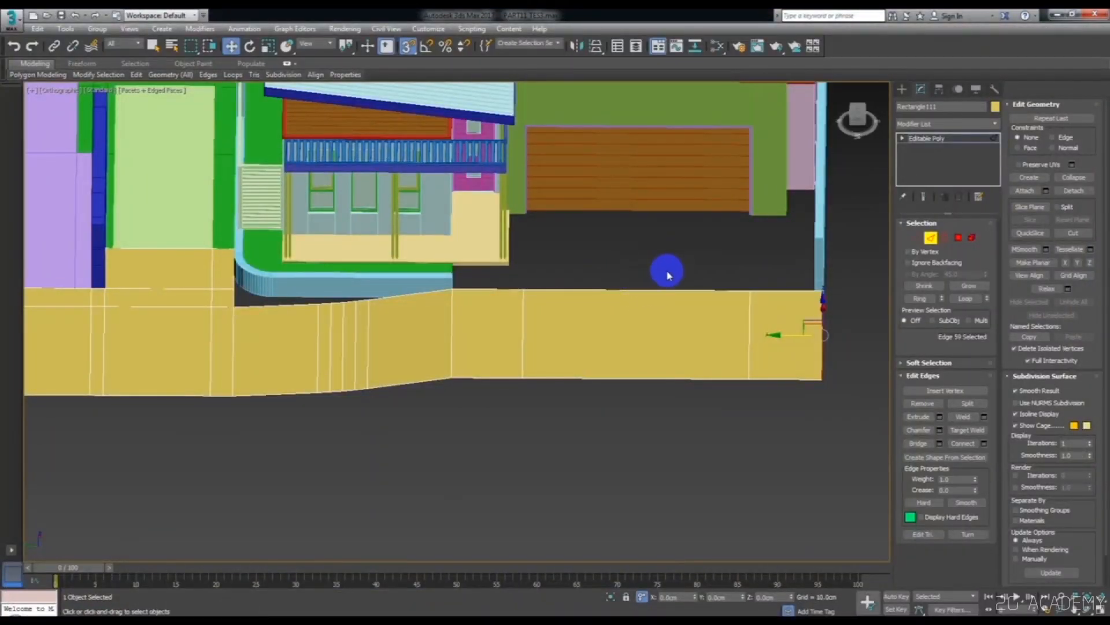
- Extrude the driveway edge facing the garage up to the garage door, forming the forecourt
middle_click_drag(638, 305, 726, 307, "alt")
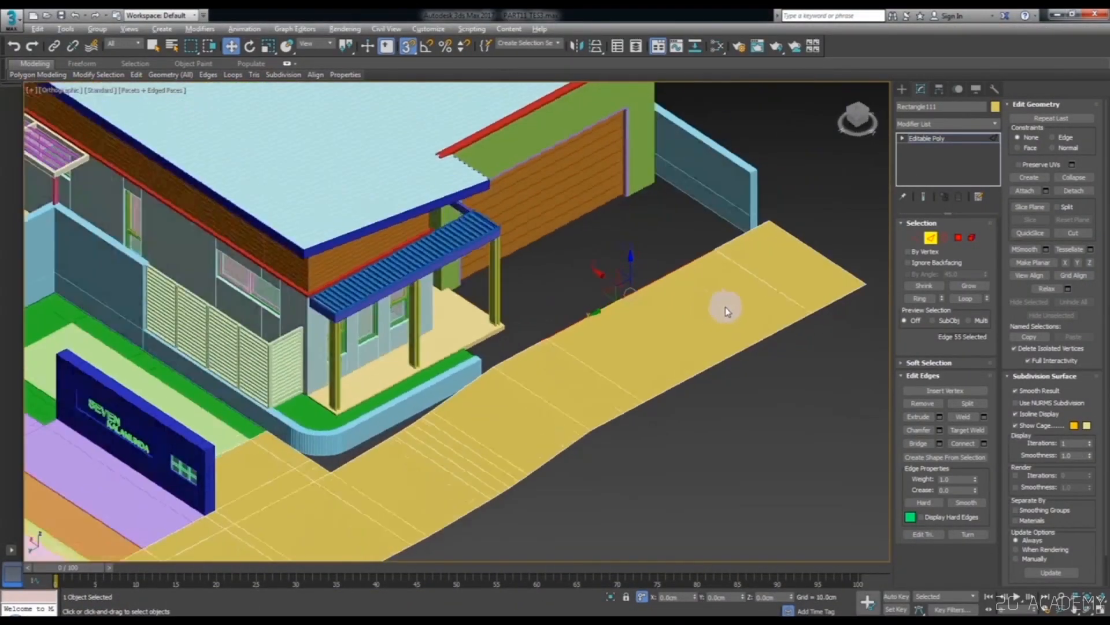
left_click_drag(605, 272, 632, 186, "shift")
scroll(647, 203, "up", 3)
middle_click_drag(633, 186, 662, 285, "alt")
scroll(588, 305, "down", 3)
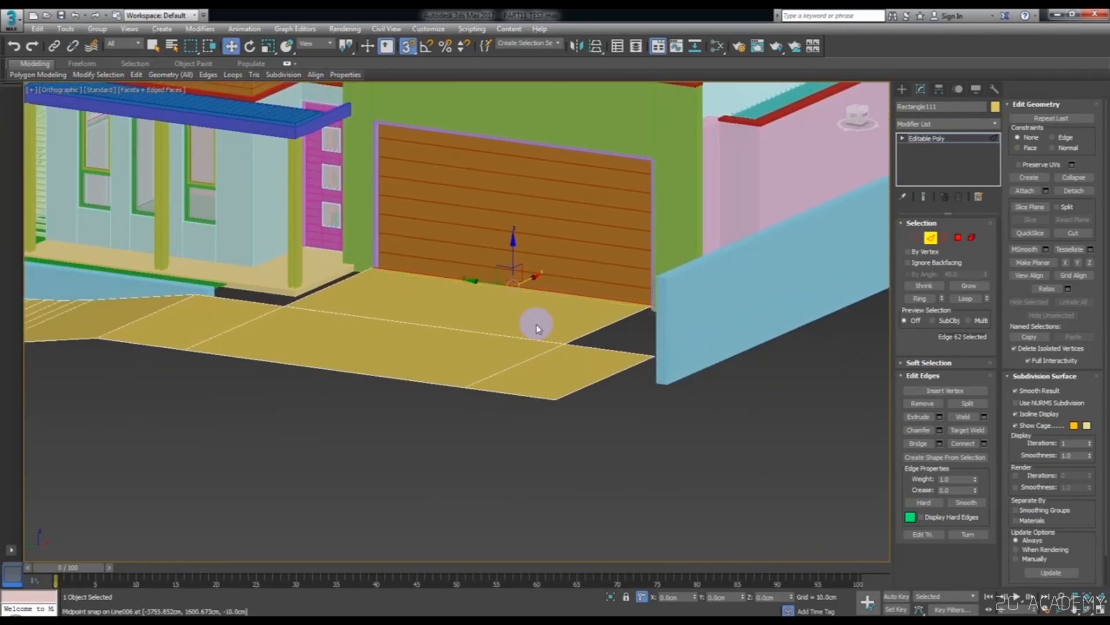
scroll(603, 327, "down", 3)
middle_click_drag(602, 327, 578, 372, "alt")
- Select all edges of the level driveway section in front of the garage and snap them to the height of the garage door's base
left_click_drag(328, 430, 733, 277)
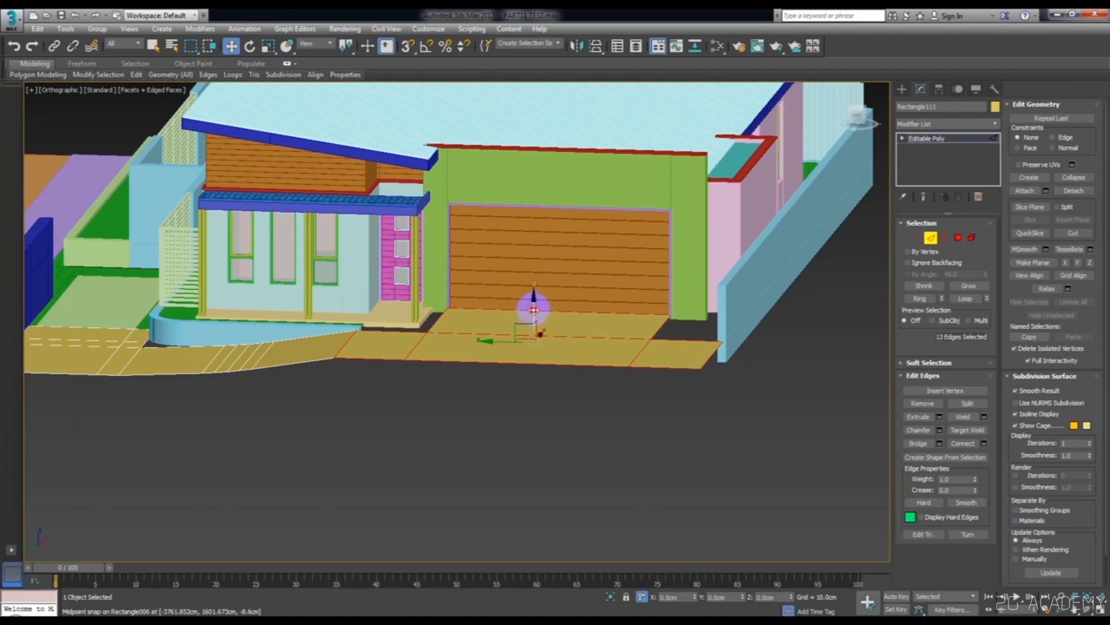
scroll(647, 322, "up", 4)
left_click_drag(652, 352, 644, 303)
middle_click_drag(651, 330, 644, 303, "alt")
left_click_drag(644, 303, 701, 390)
scroll(682, 449, "up", 5)
scroll(708, 422, "up", 4)
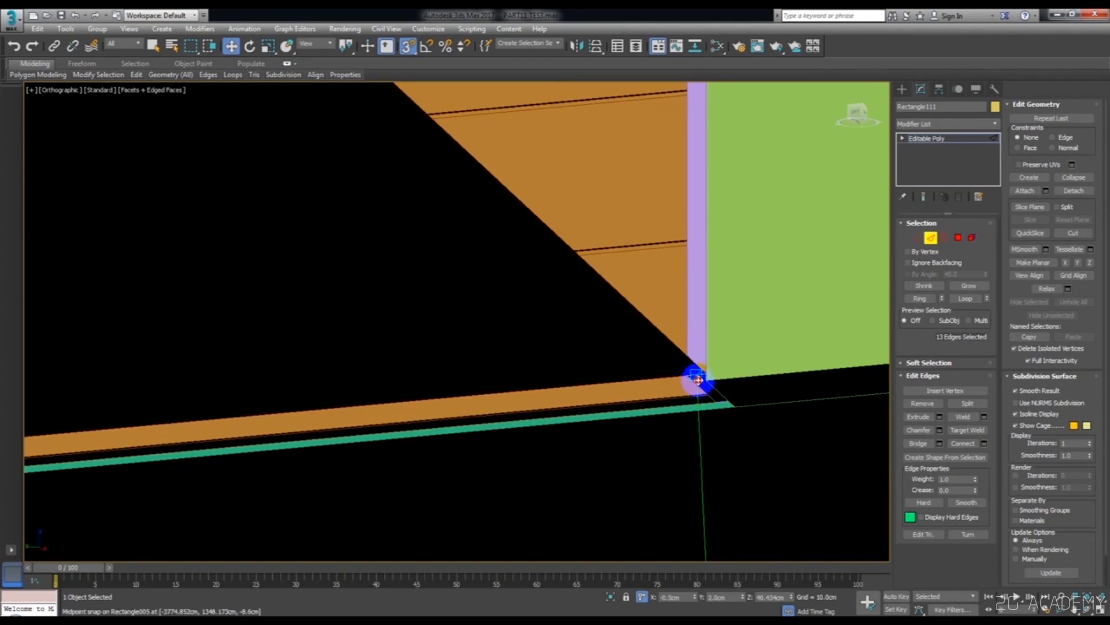
left_click_drag(699, 380, 699, 379)
scroll(699, 380, "down", 5)
middle_click_drag(700, 381, 664, 414, "alt")
scroll(665, 414, "down", 5)
scroll(532, 360, "up", 5)
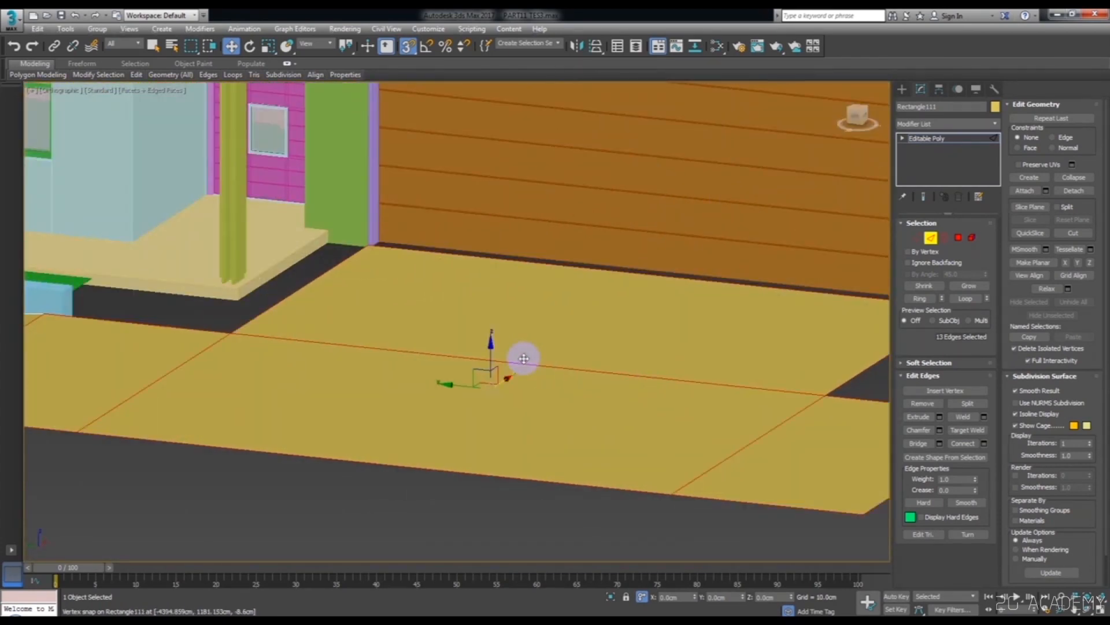
- Move the forecourt's back edge along X to close the gap at the garage door
middle_click_drag(523, 359, 518, 365, "alt")
scroll(518, 365, "down", 4)
scroll(573, 312, "up", 6)
left_click_drag(601, 346, 566, 391)
middle_click_drag(567, 391, 565, 387, "alt")
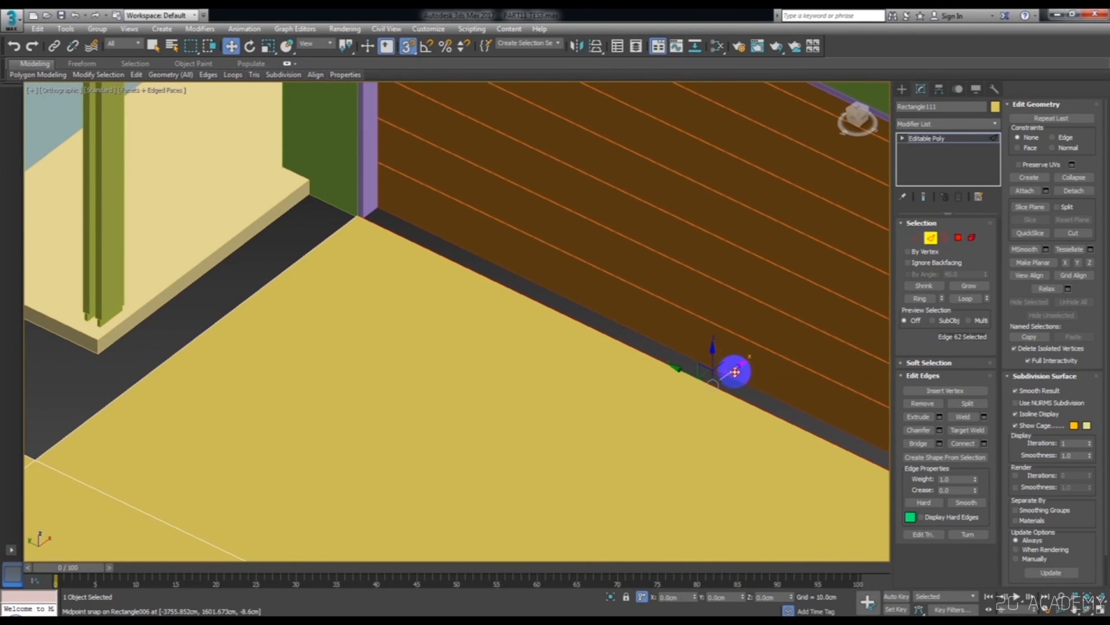
key("F3")
mouse_move(735, 372)
left_mouse_down()
mouse_move(513, 285)
mouse_move(392, 202)
mouse_move(509, 218)
mouse_move(550, 260)
mouse_move(590, 268)
mouse_move(605, 230)
left_mouse_up()
key("F3")
scroll(463, 211, "down", 6)
middle_click_drag(605, 230, 609, 193, "alt")
scroll(509, 249, "up", 4)
- Lower the crosswise edge at the top of the driveway slope slightly along Z
left_click(461, 288)
mouse_move(461, 288)
middle_mouse_down("alt")
mouse_move(440, 286)
mouse_move(446, 273)
middle_mouse_up("alt")
scroll(451, 269, "up", 2)
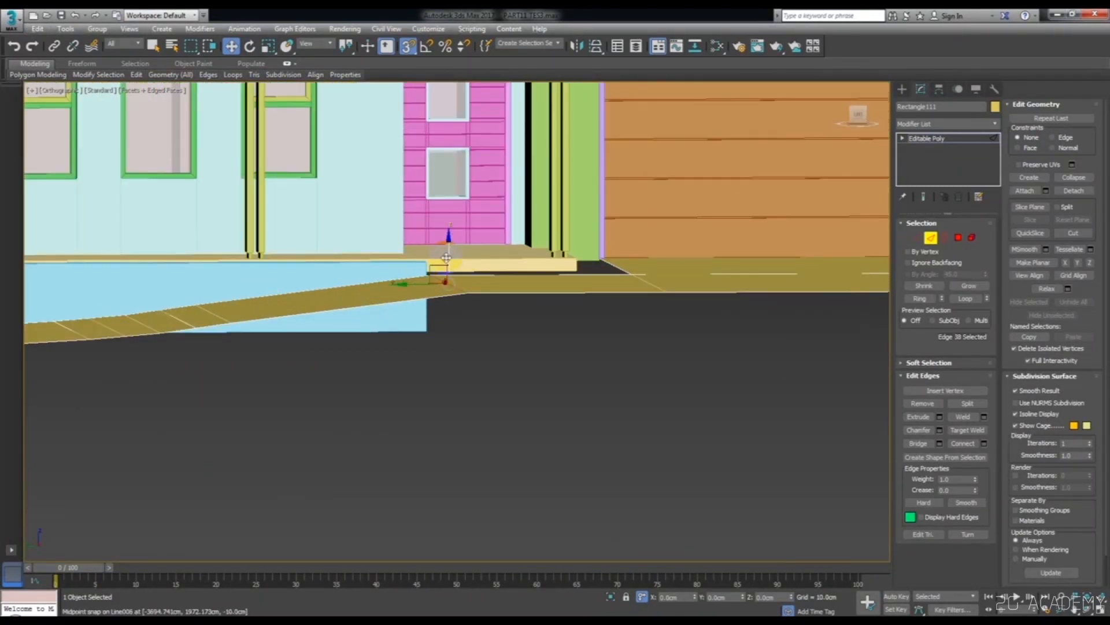
left_click_drag(449, 257, 447, 258)
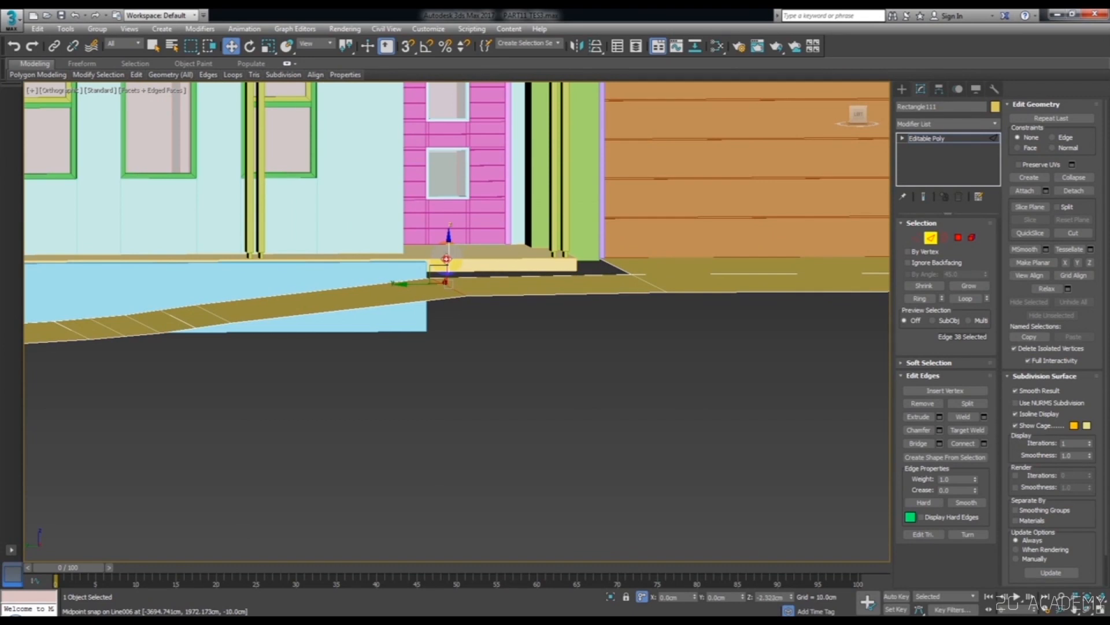
- Chamfer the edge at the top of the slope by 57.039 cm with 2 segments
right_click(496, 281)
left_click(399, 347)
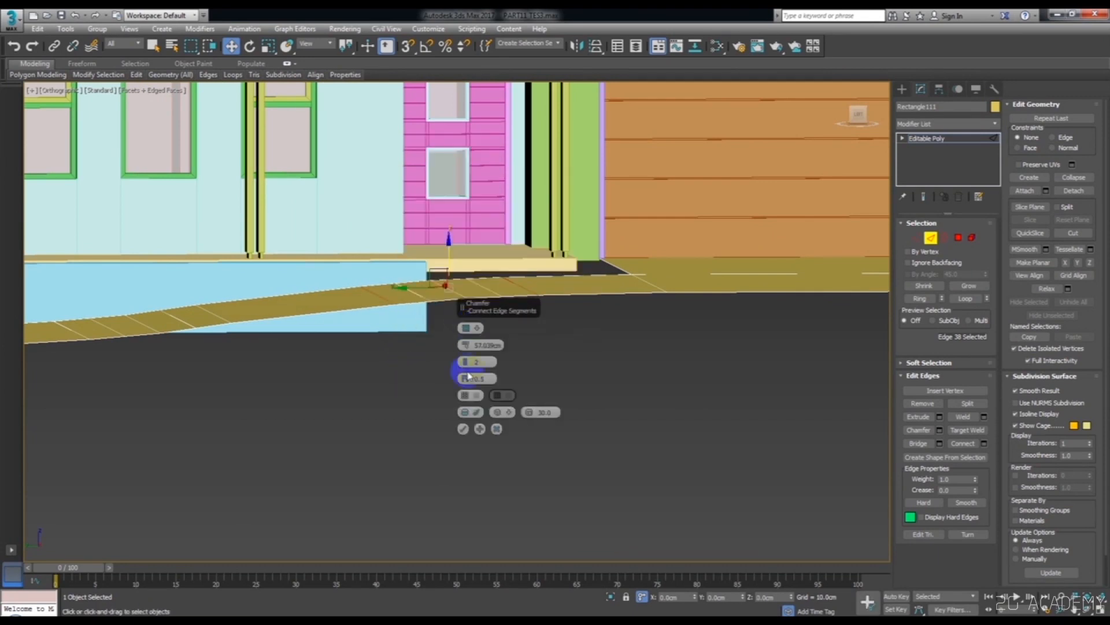
left_click(461, 426)
middle_click_drag(489, 395, 605, 396, "alt")
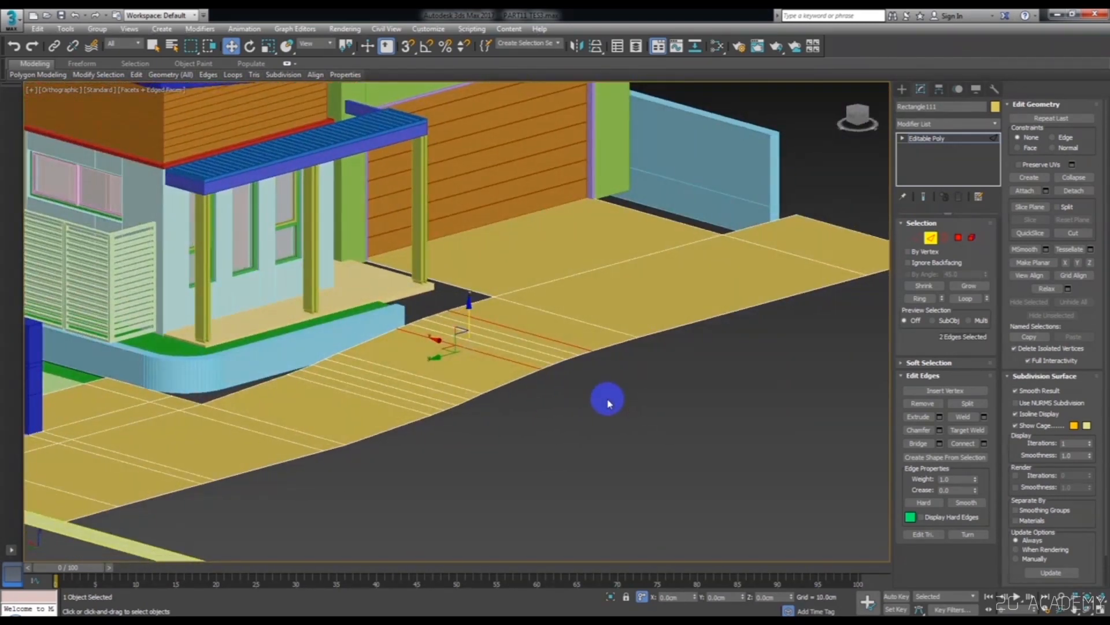
- In the SketchUp model, measure the forecourt's side edge beside the porch with the Line tool and return to 3ds Max
scroll(328, 541, "down", 5)
scroll(438, 397, "up", 4)
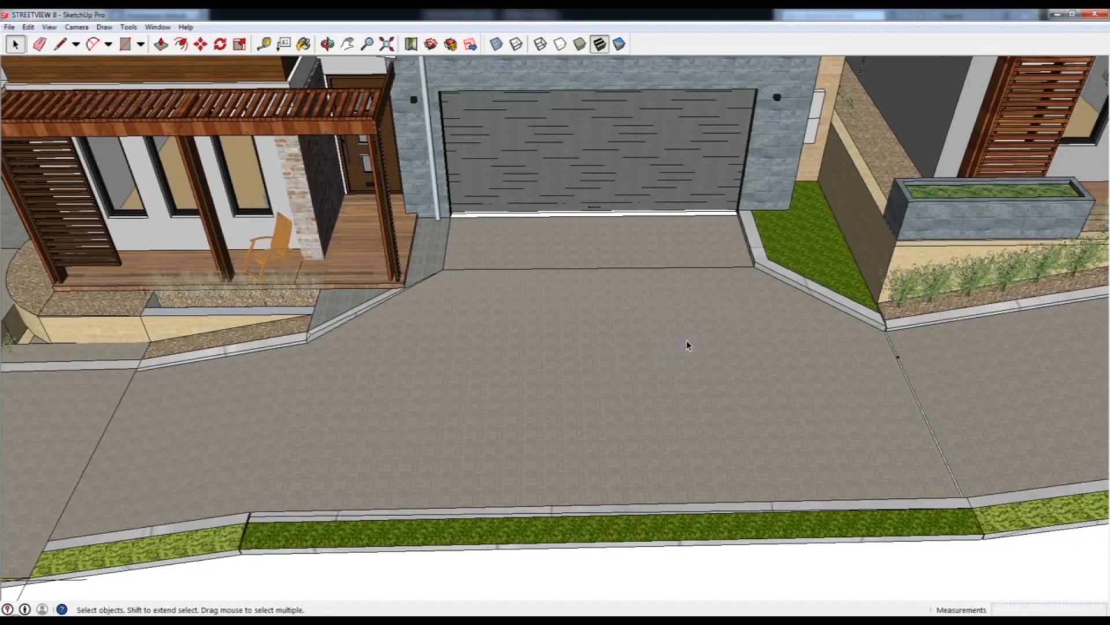
mouse_move(344, 355)
middle_mouse_down()
mouse_move(380, 339)
mouse_move(379, 399)
mouse_move(368, 361)
middle_mouse_up()
middle_click_drag(459, 252, 447, 283)
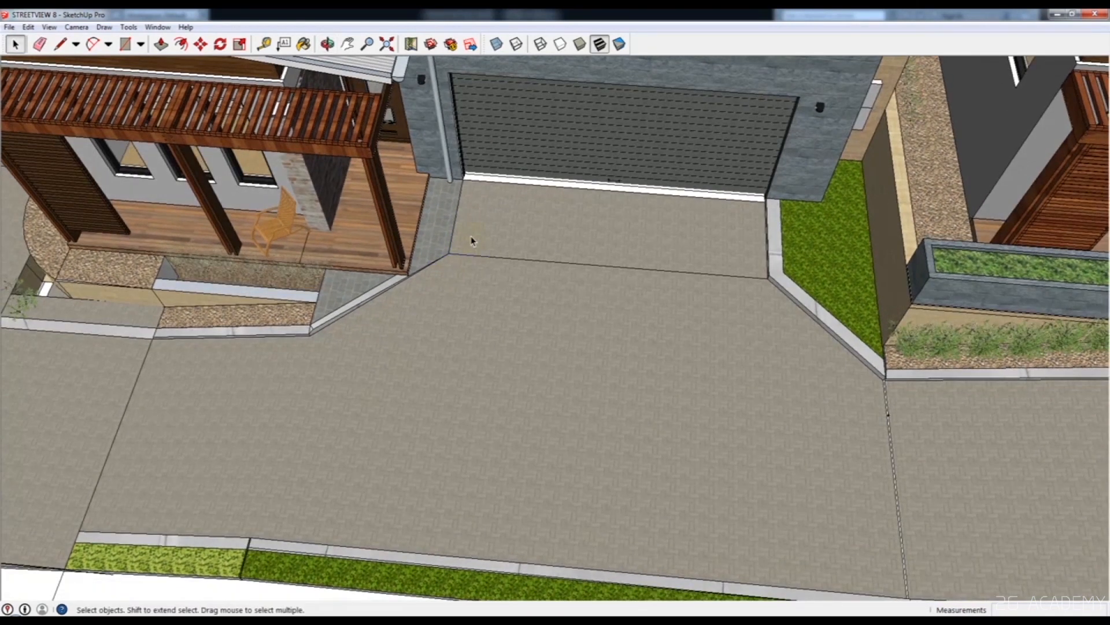
key("l")
scroll(443, 179, "up", 2)
left_click(449, 253)
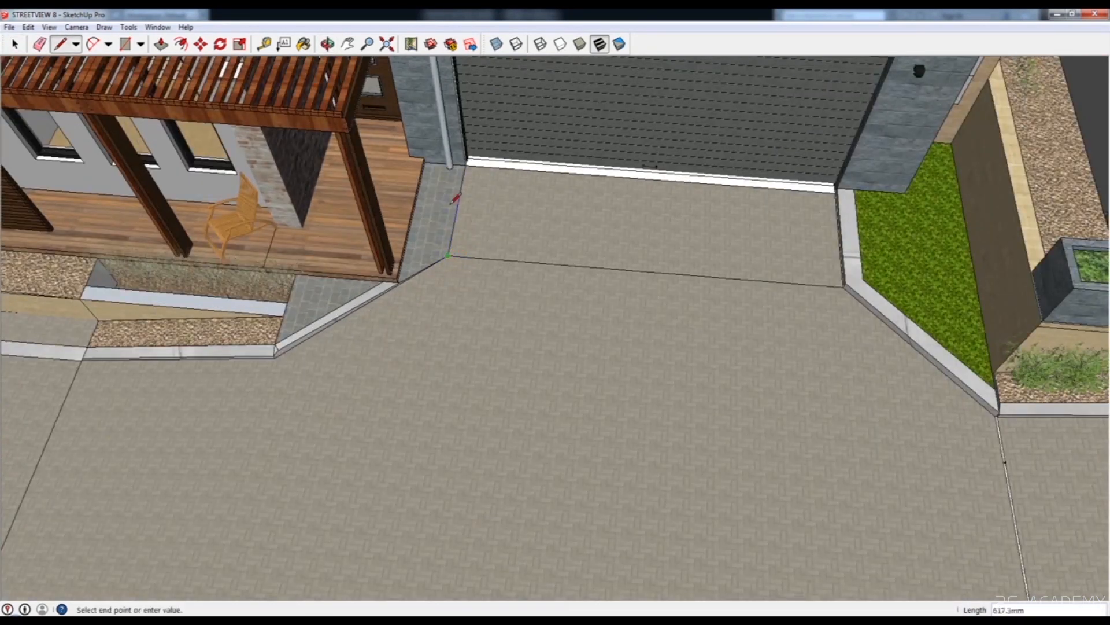
left_click(469, 158)
key("space")
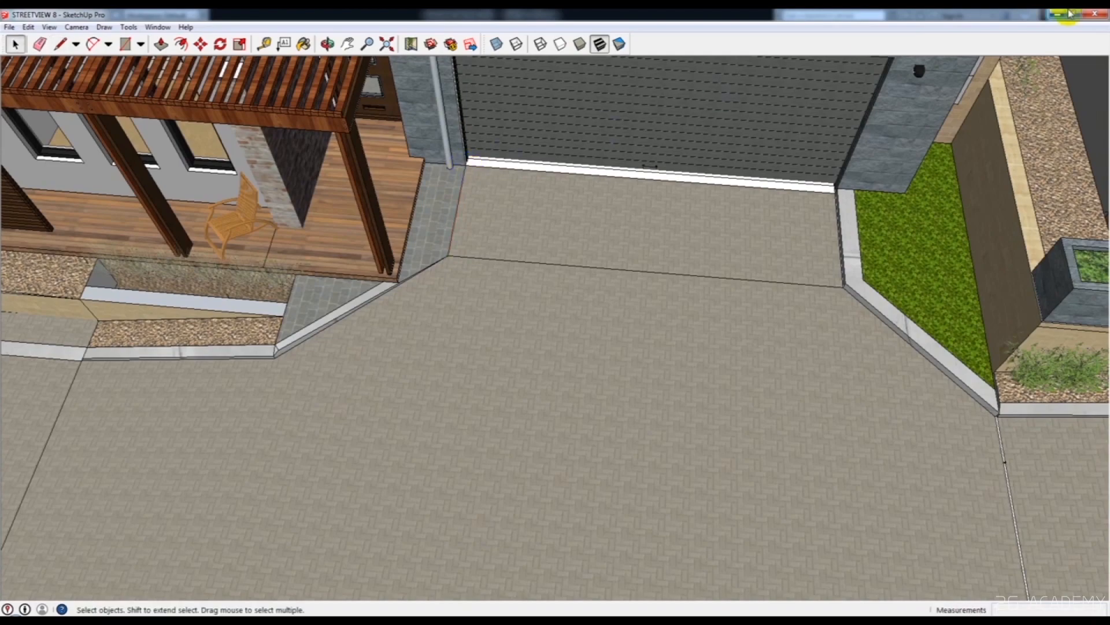
left_click(1056, 14)
- Connect the forecourt's two side edges with a new crosswise edge in front of the garage door
mouse_move(734, 218)
middle_mouse_down("alt")
mouse_move(760, 238)
mouse_move(656, 283)
middle_mouse_up("alt")
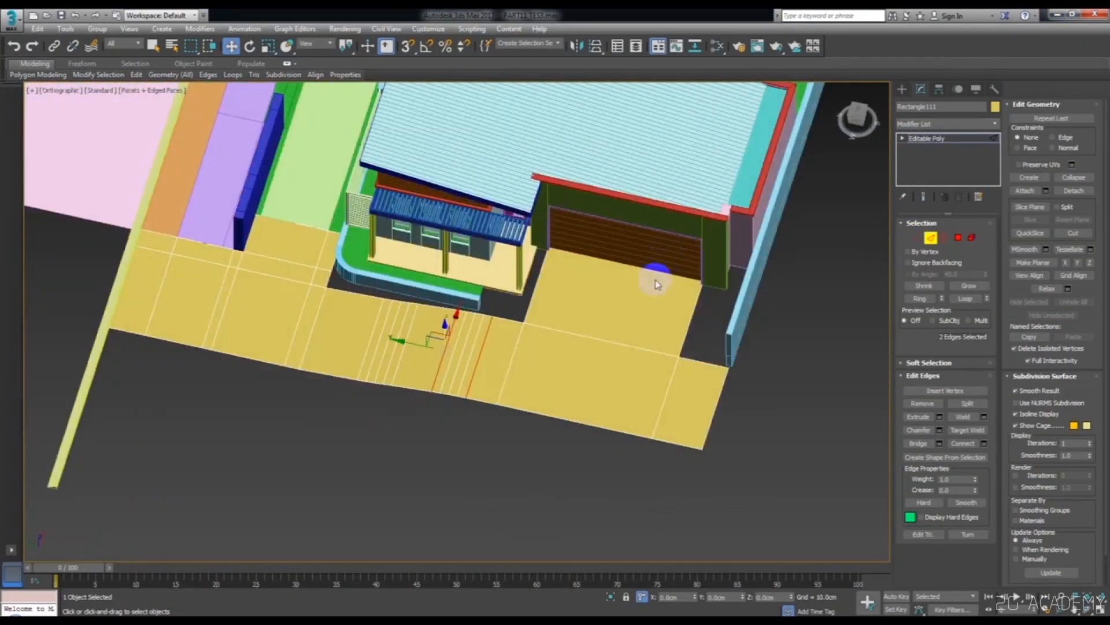
left_click(933, 238)
left_click(931, 238)
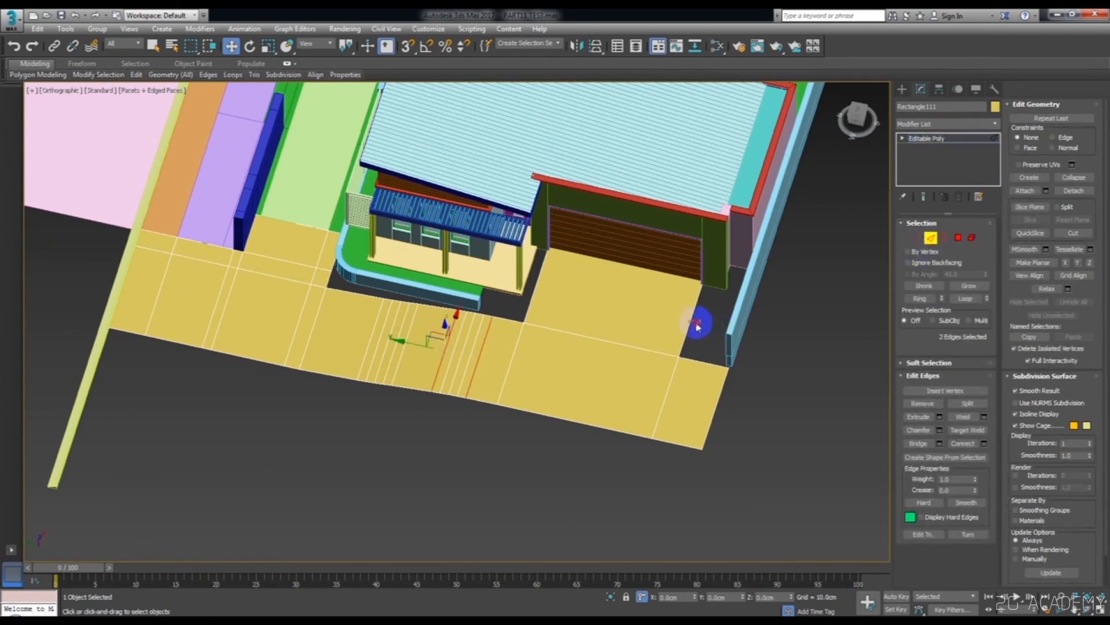
left_click_drag(542, 287, 543, 288)
right_click(565, 298)
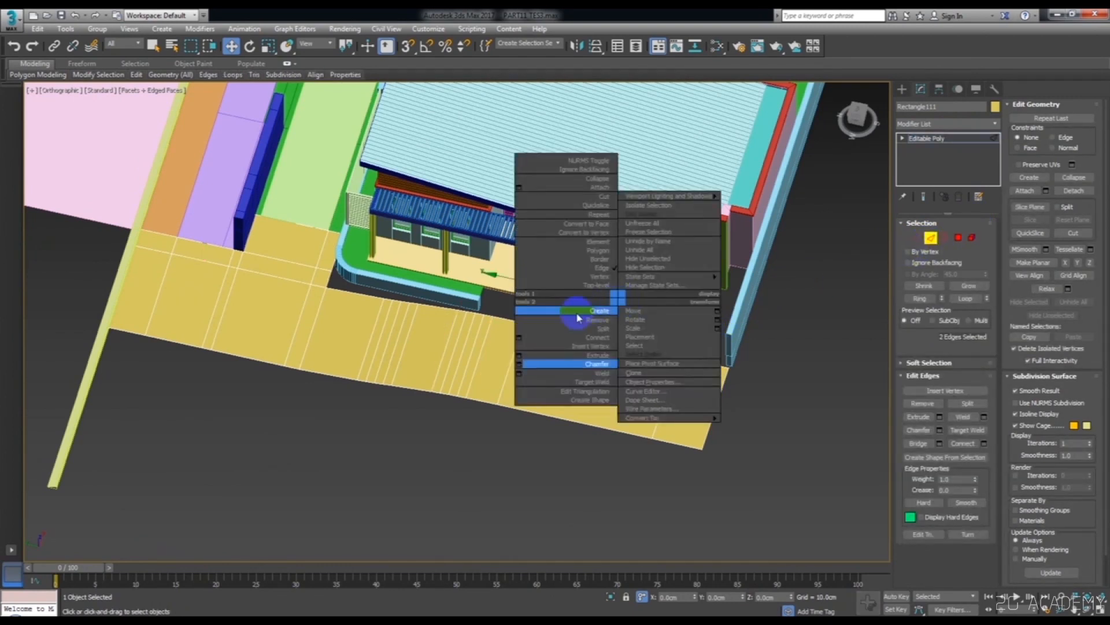
left_click(562, 352)
left_click(462, 378)
- Snap the new crosswise edge to the base of the garage door and offset it along X back towards the driveway
scroll(533, 317, "up", 8)
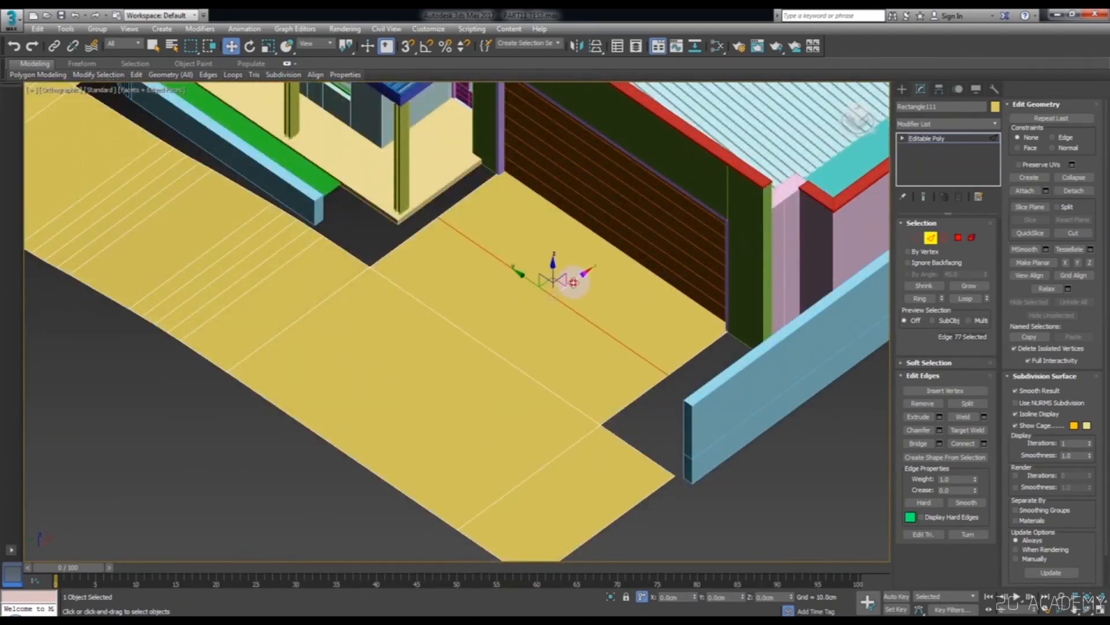
key("F3")
scroll(766, 350, "up", 5)
key("F3")
key("F3")
key("s")
scroll(660, 265, "down", 6)
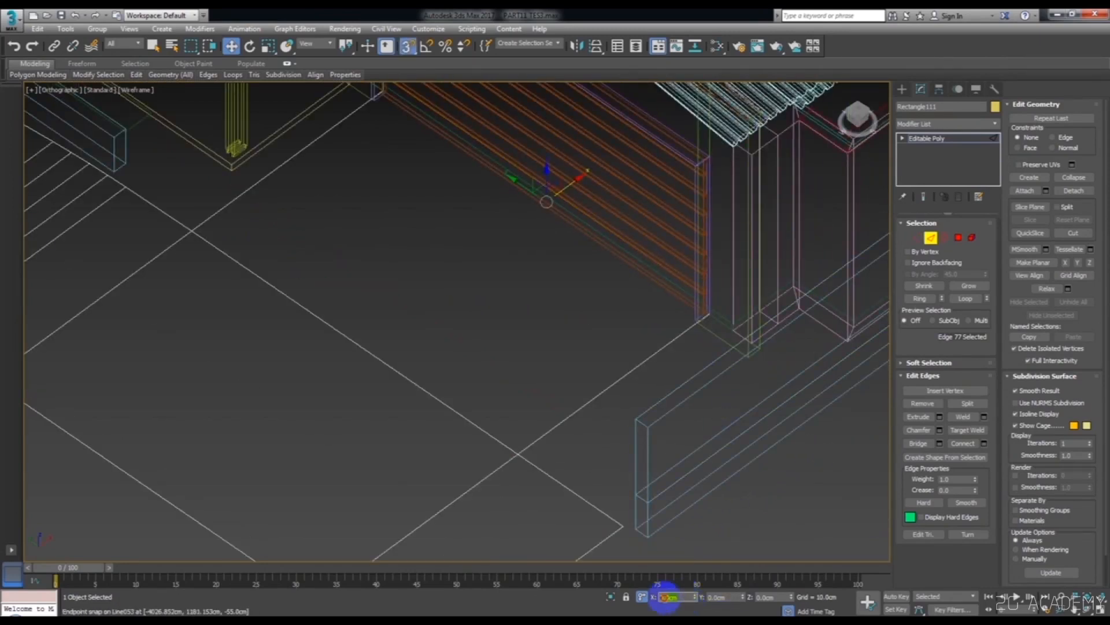
type("0")
key("Return")
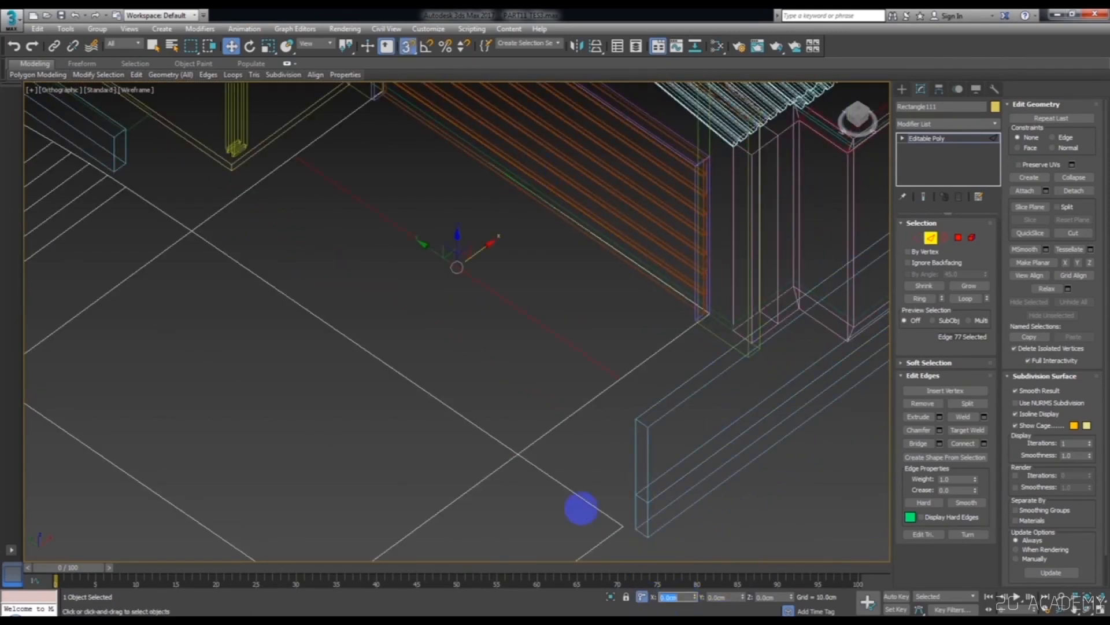
key("F3")
scroll(466, 337, "down", 3)
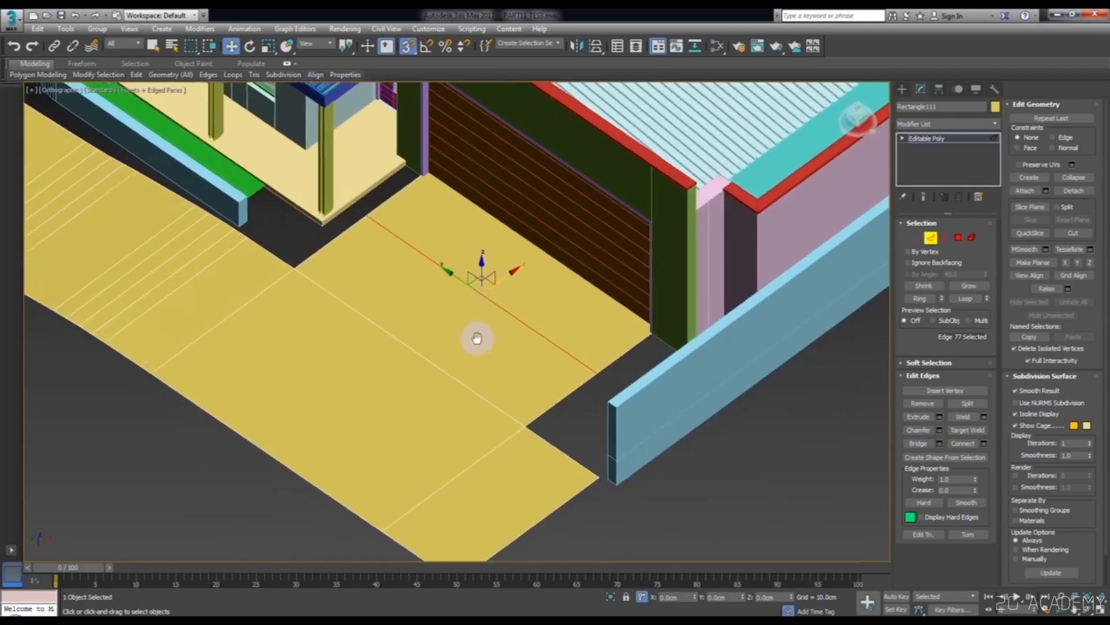
- Extrude the three short driveway border edges beside the garden wall's end towards the porch, level with the forecourt's crosswise edge
middle_click_drag(476, 335, 531, 345, "alt")
scroll(270, 350, "up", 5)
middle_click_drag(366, 355, 387, 342, "alt")
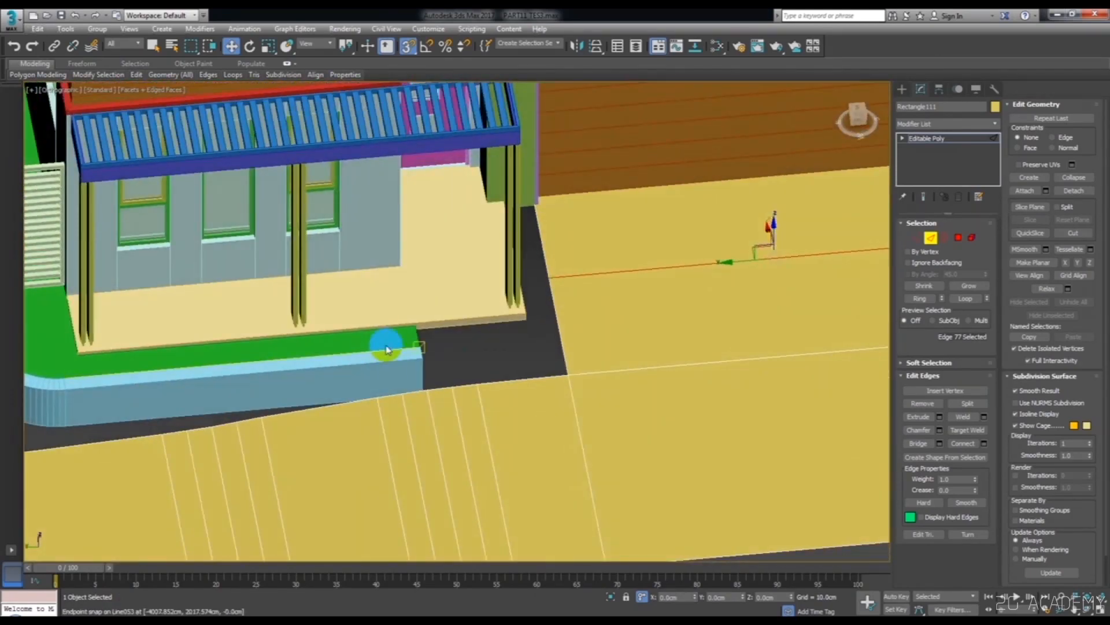
middle_click_drag(452, 376, 426, 379, "alt")
left_click(442, 387)
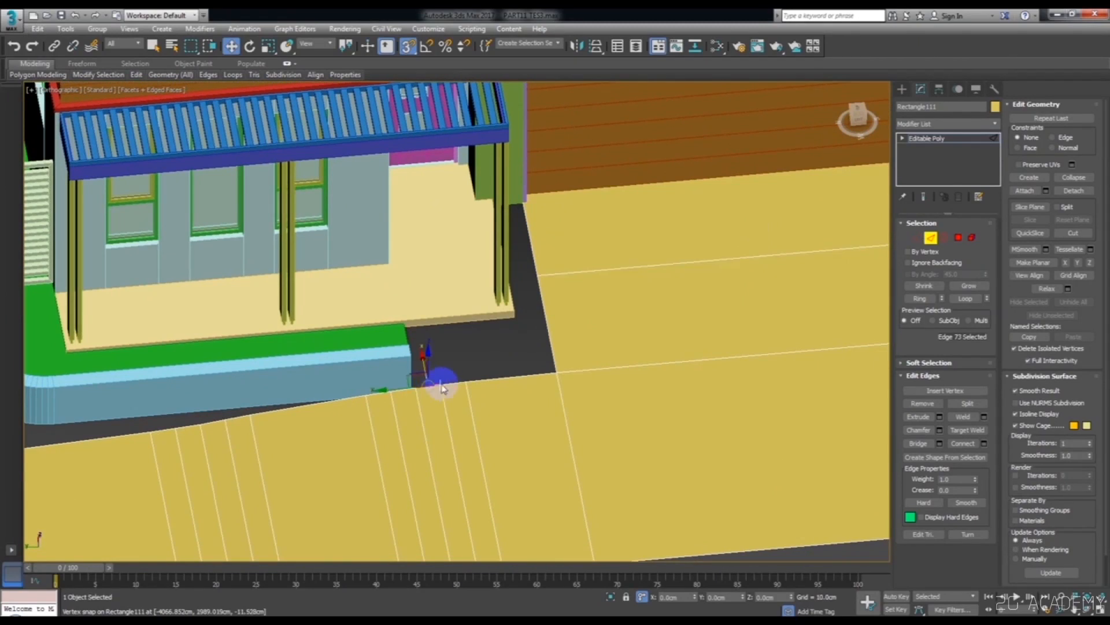
left_click(455, 385, "ctrl")
left_click(489, 383, "ctrl")
middle_click_drag(454, 369, 491, 362, "alt")
left_click_drag(453, 370, 473, 267, "shift")
middle_click_drag(520, 301, 496, 293, "alt")
- Weld the vertices at the forecourt corner and cut a diagonal from there to the garden wall's end
key("1")
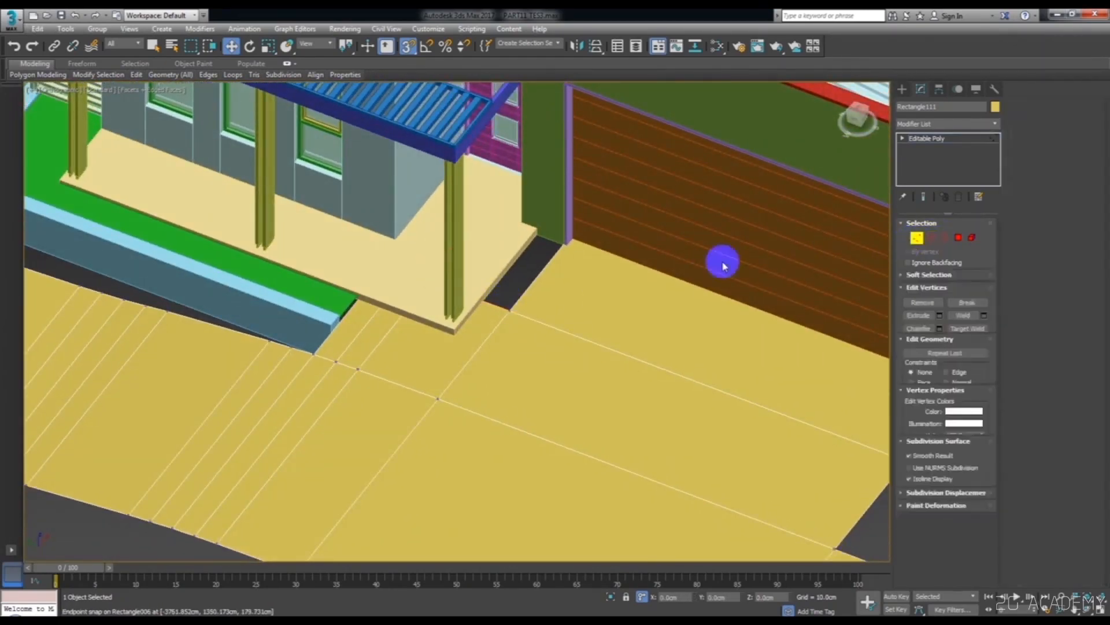
left_click_drag(531, 324, 491, 302)
left_click(963, 404)
middle_click_drag(783, 330, 574, 369, "alt")
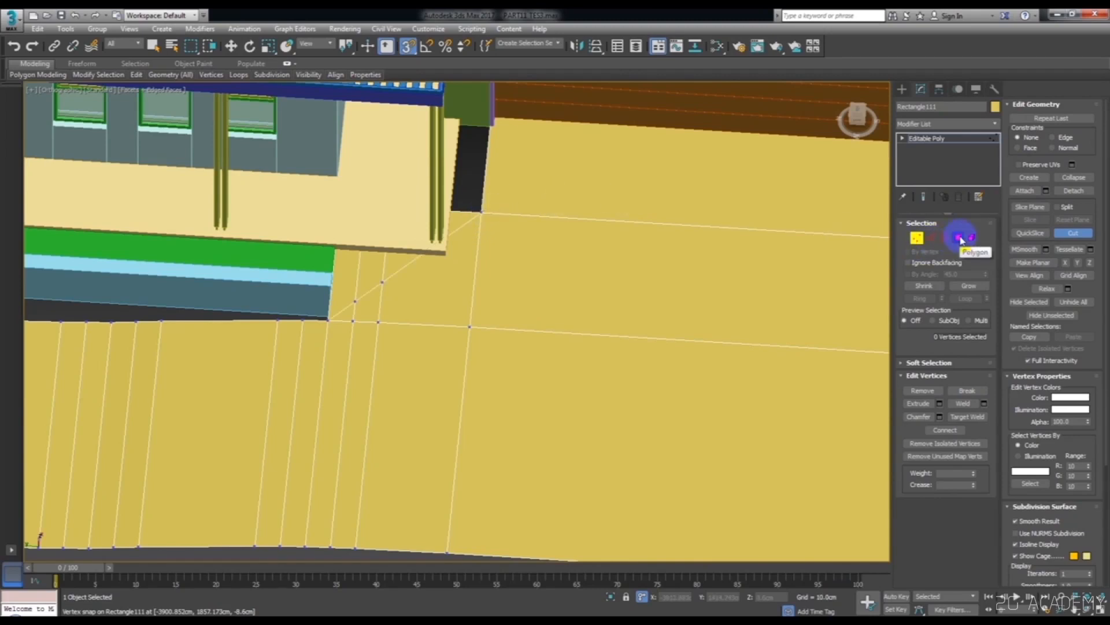
- Delete the three polygons on the porch side of the diagonal cut
left_click(941, 234)
left_click(960, 238)
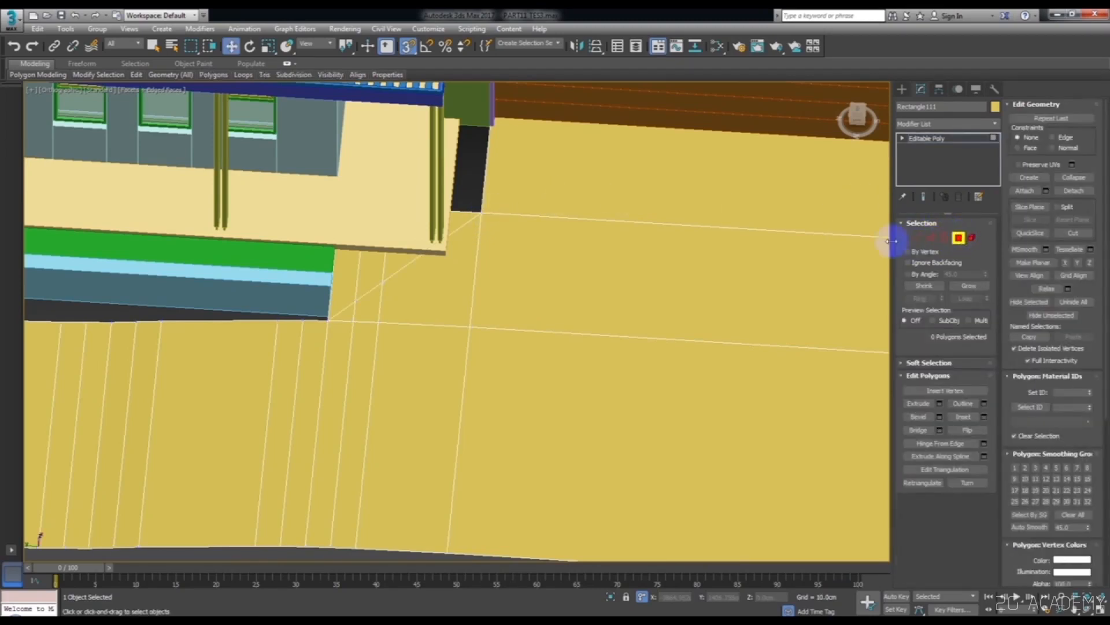
key("F3")
left_click_drag(396, 184, 321, 235)
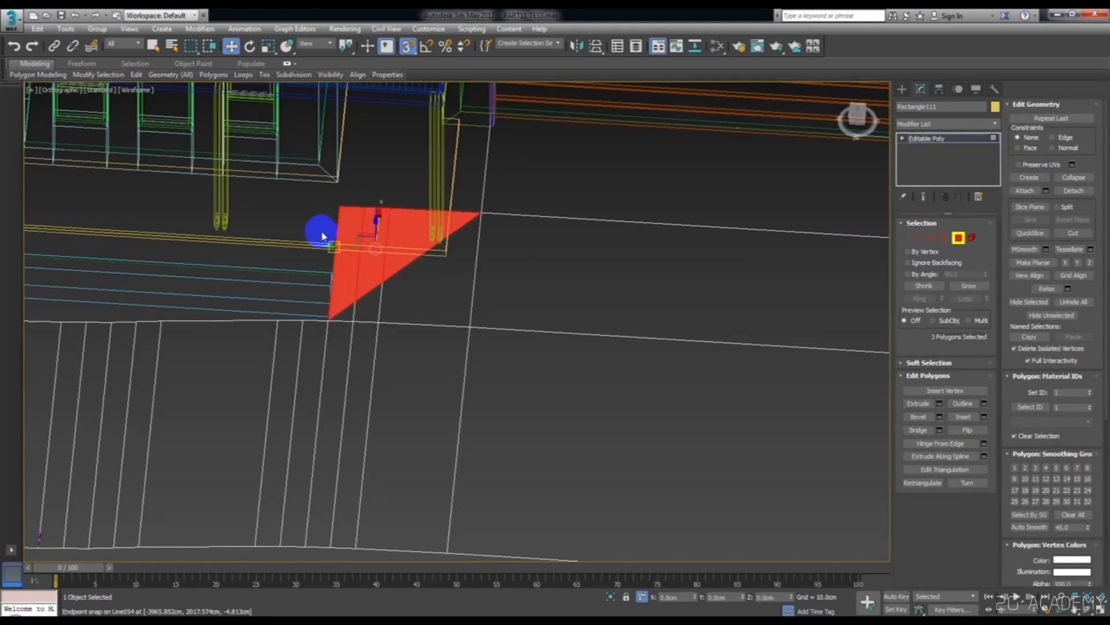
left_click(323, 236)
key("F3")
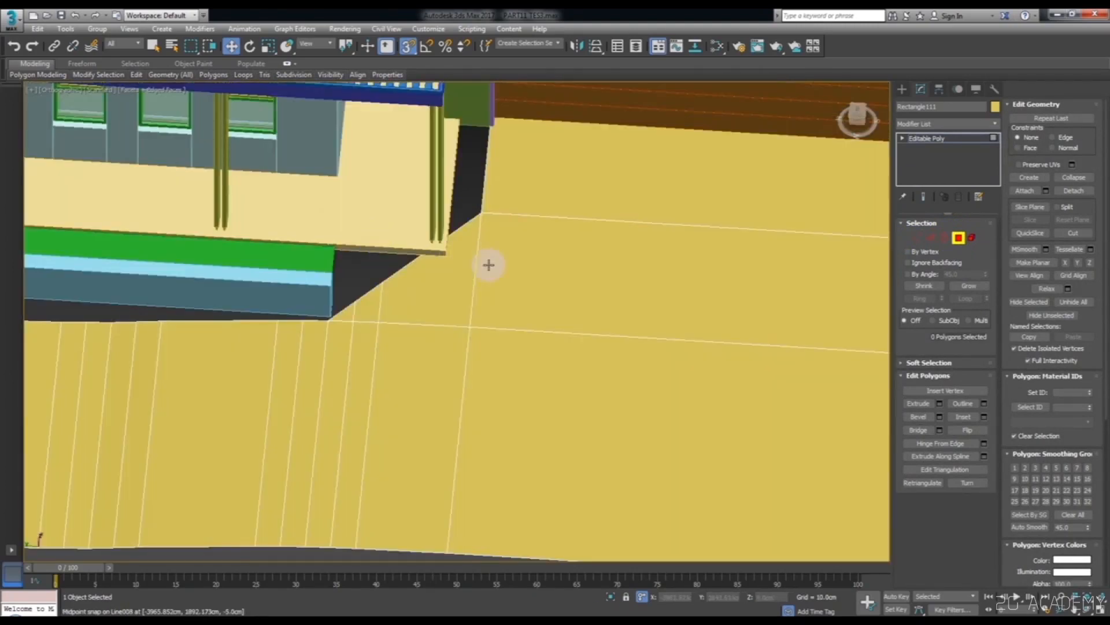
scroll(323, 375, "down", 2)
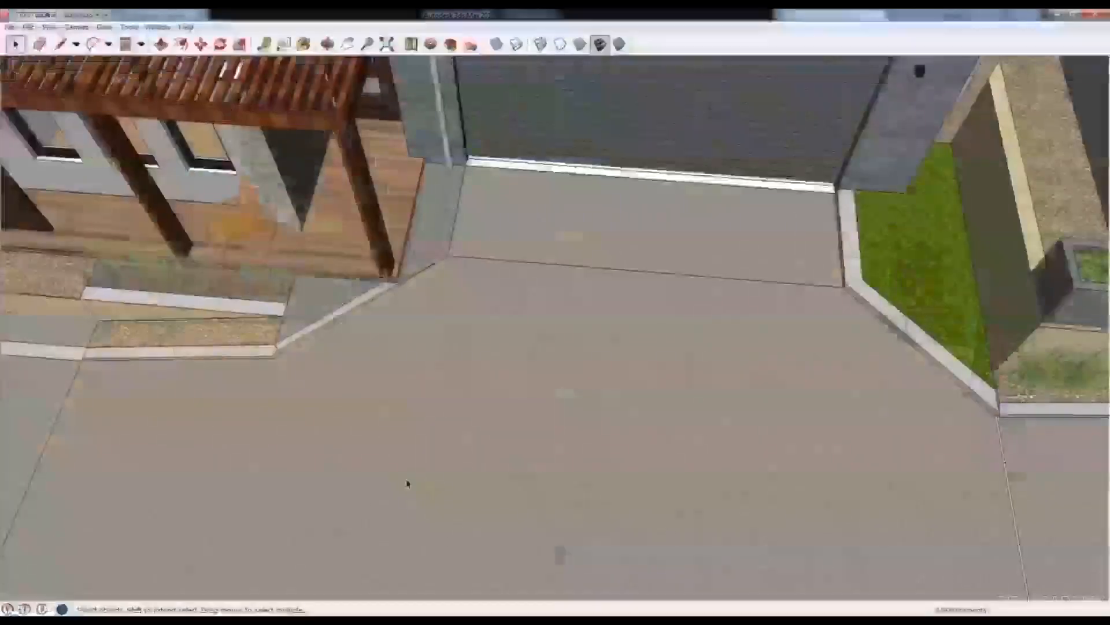
- After checking the grass corner beside the garage in SketchUp, extrude the 3ds Max edge next to the boundary wall to the forecourt's crosswise edge
mouse_move(409, 483)
left_mouse_down()
mouse_move(483, 384)
mouse_move(652, 251)
left_mouse_up()
key("space")
middle_click_drag(651, 251, 674, 376)
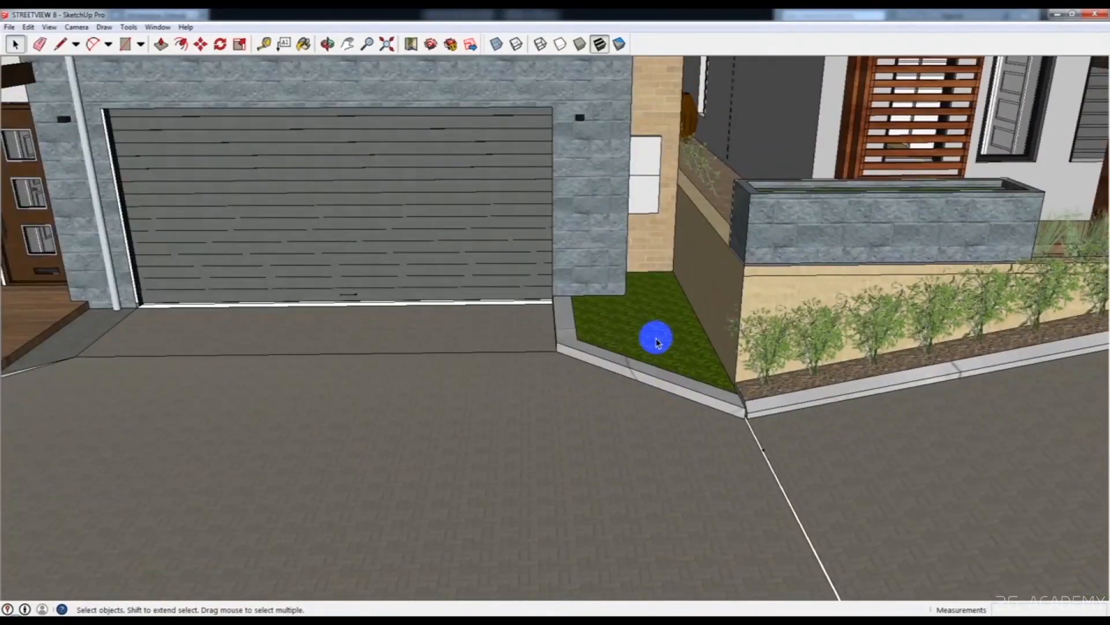
left_click(1056, 14)
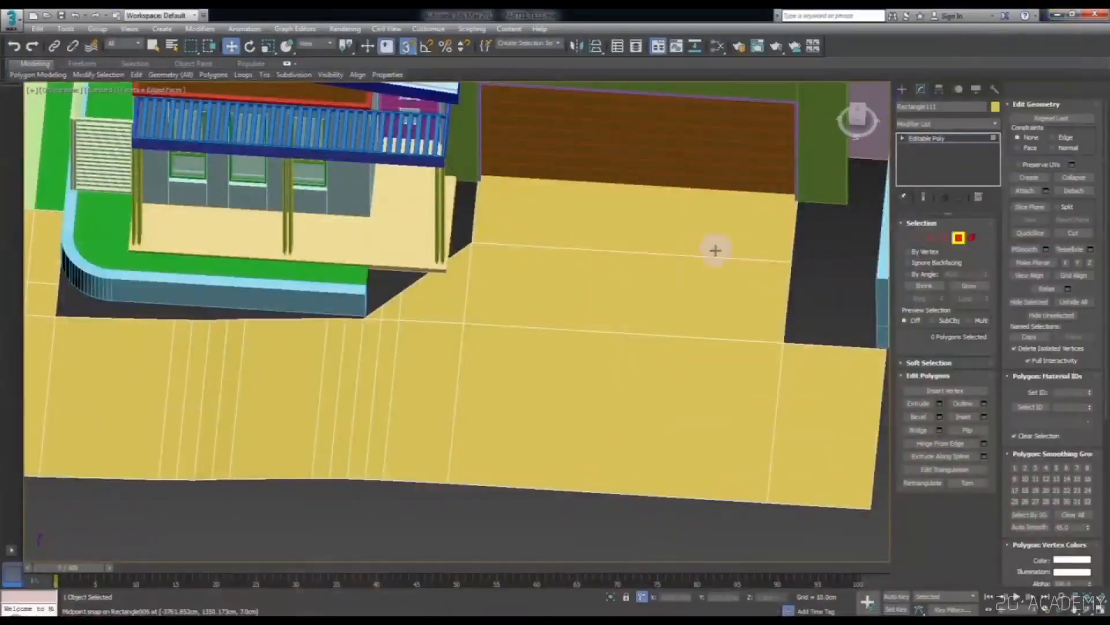
middle_click_drag(683, 318, 605, 324)
scroll(671, 306, "up", 3)
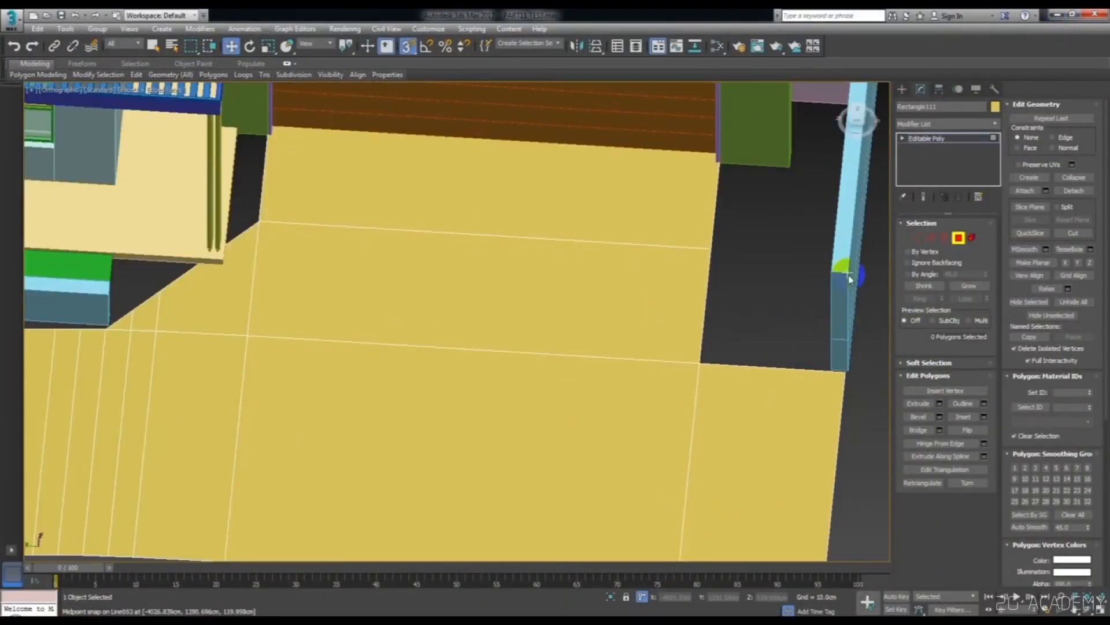
left_click(931, 237)
left_click(780, 362)
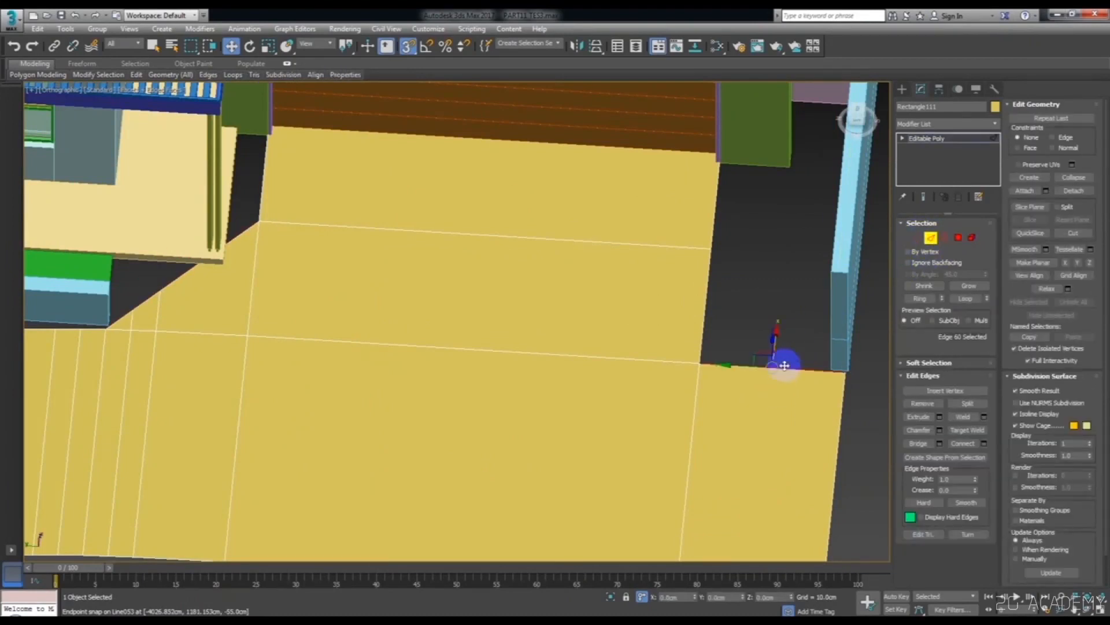
middle_click_drag(780, 363, 793, 349, "alt")
left_click_drag(753, 359, 611, 352)
- Move the driveway's outer side edges along Y to line up with the boundary wall's inner face
middle_click_drag(670, 345, 562, 216, "alt")
left_click_drag(562, 216, 659, 400)
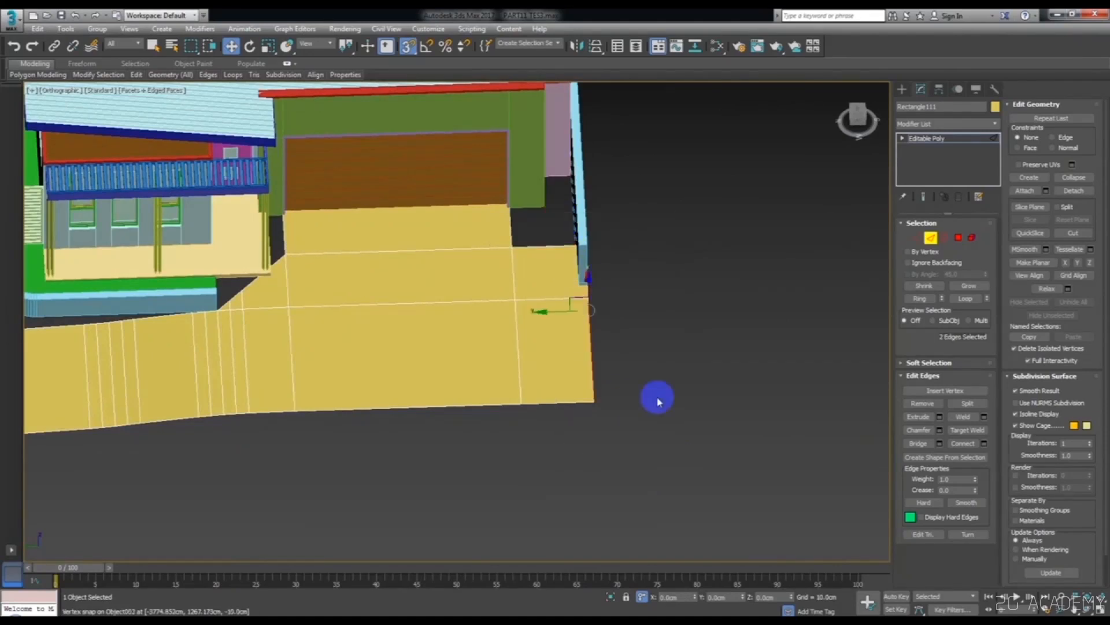
left_click(575, 286)
middle_click_drag(632, 322, 618, 277, "alt")
- Connect the forecourt's corner vertex diagonally to the vertex at the boundary wall's front corner
scroll(617, 275, "up", 3)
left_click(917, 237)
left_click(416, 236)
left_click_drag(614, 406, 510, 328, "ctrl")
right_click(647, 421)
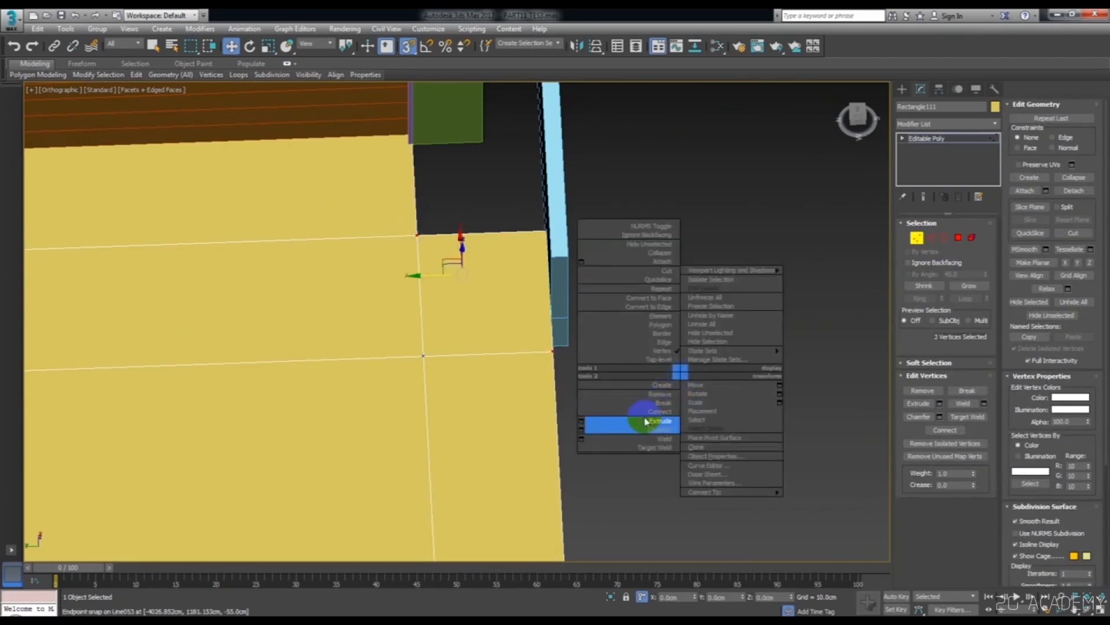
left_click(647, 420)
- Delete the triangular polygon between the new diagonal and the boundary wall
left_click(932, 249)
left_click(960, 238)
left_click(506, 246)
key("Delete")
scroll(699, 308, "down", 3)
scroll(698, 307, "down", 3)
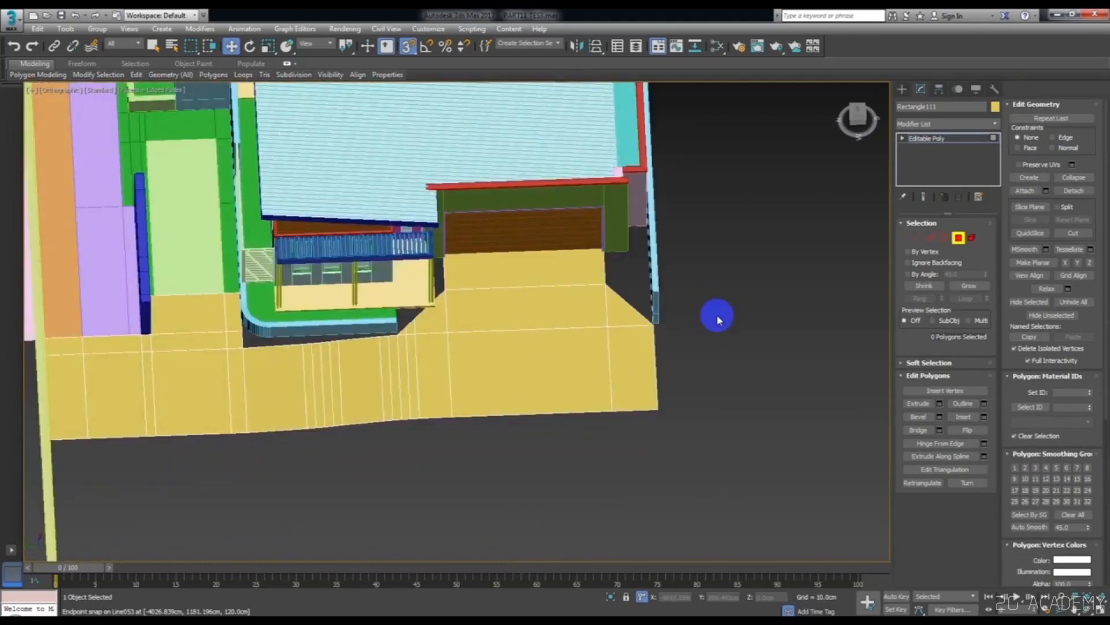
- Compare the driveway outline around the garage and porch with the SketchUp model and return to 3ds Max
left_click(958, 238)
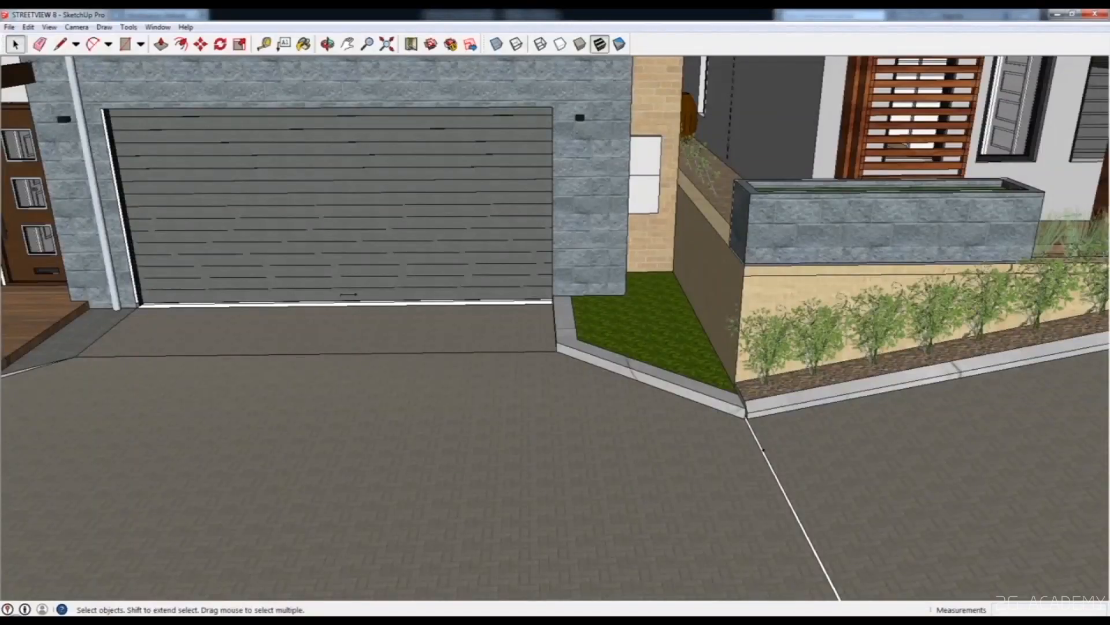
mouse_move(763, 449)
middle_mouse_down()
mouse_move(632, 422)
mouse_move(835, 399)
mouse_move(366, 409)
mouse_move(422, 394)
mouse_move(509, 408)
middle_mouse_up()
scroll(387, 436, "up", 3)
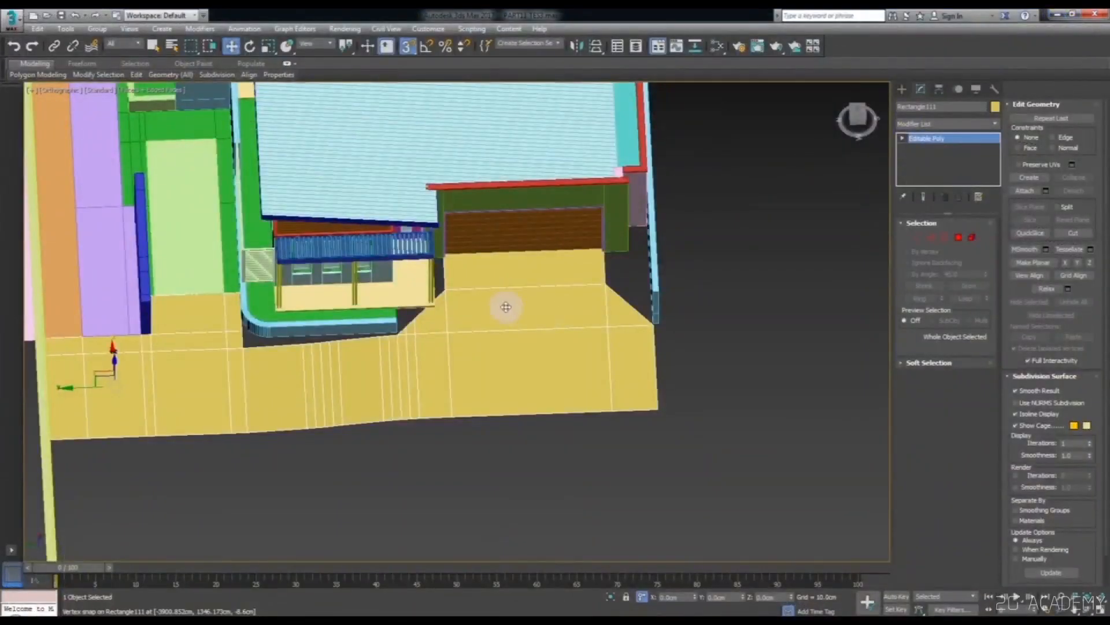
scroll(426, 346, "up", 4)
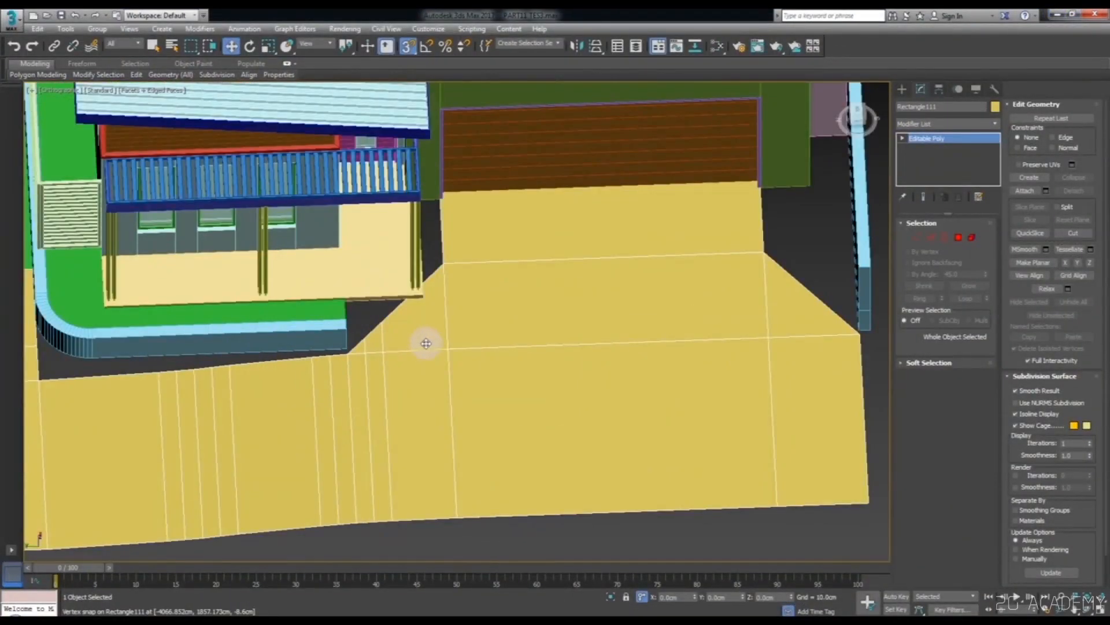
scroll(431, 334, "up", 2)
scroll(434, 321, "down", 3)
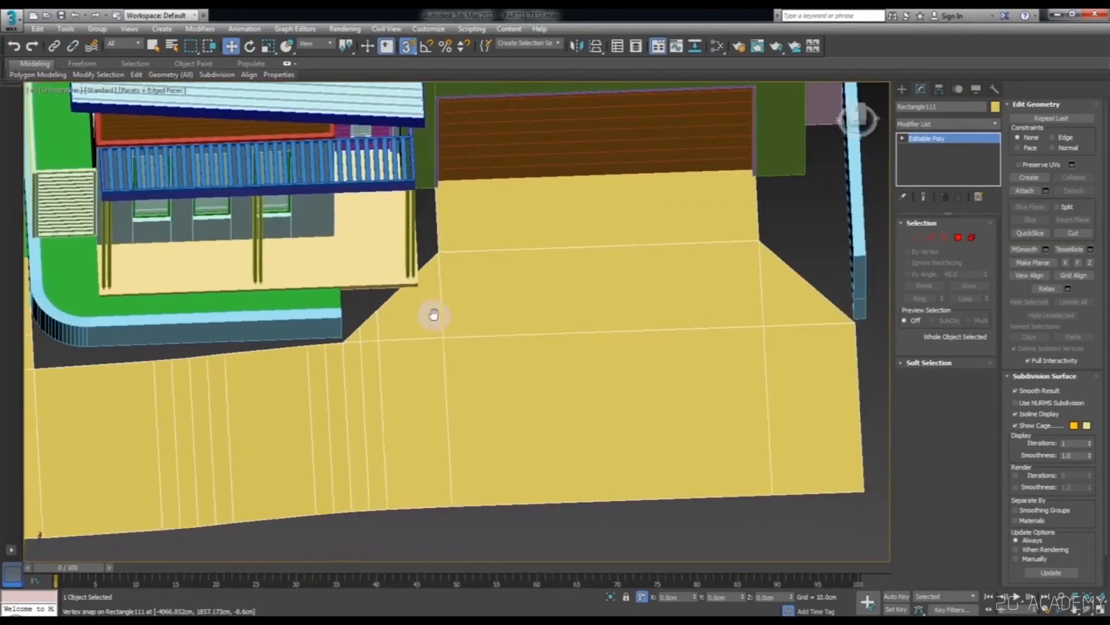
- In the top view, move the two intermediate vertices on the porch-side diagonal outwards along X
left_click(931, 237)
middle_click_drag(607, 258, 408, 281, "alt")
key("s")
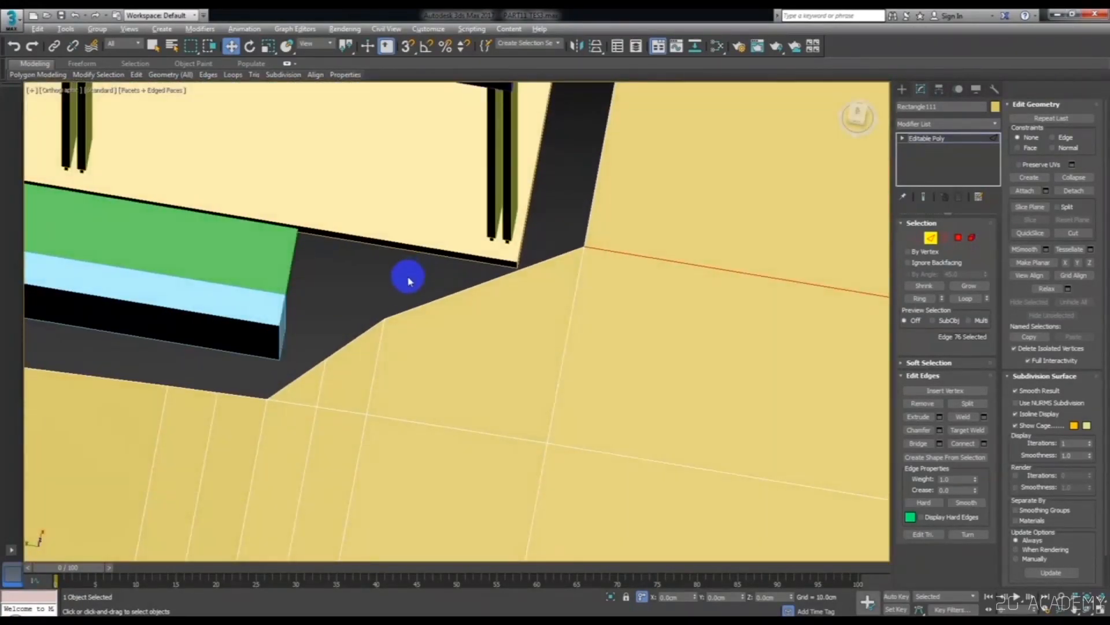
left_click(913, 239)
left_click(372, 318)
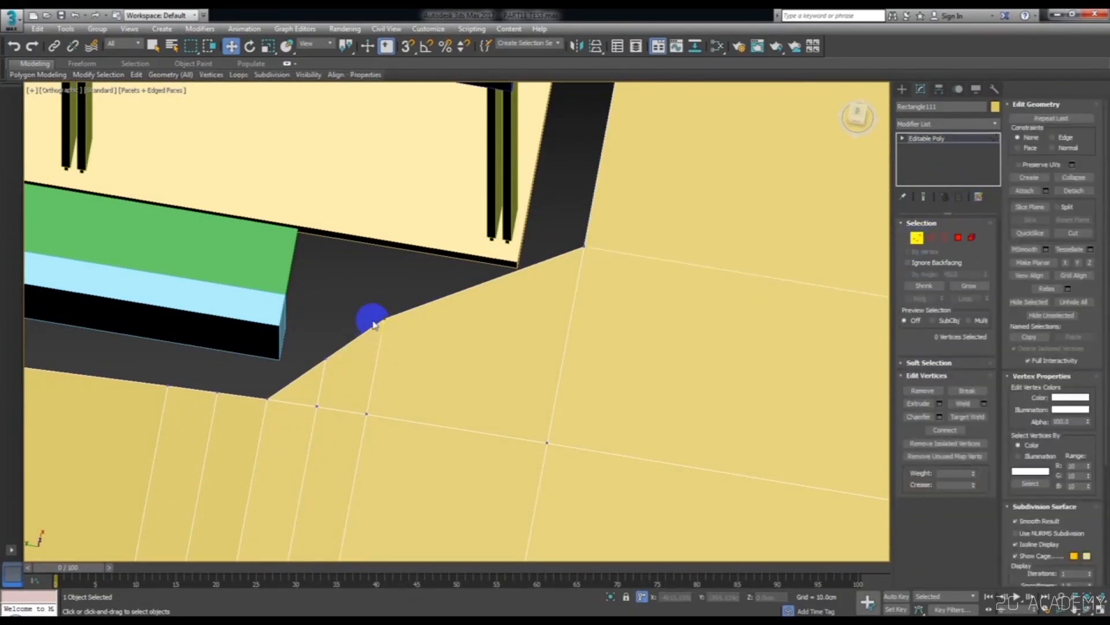
mouse_move(391, 342)
middle_mouse_down("alt")
mouse_move(387, 334)
mouse_move(403, 338)
middle_mouse_up("alt")
key("y")
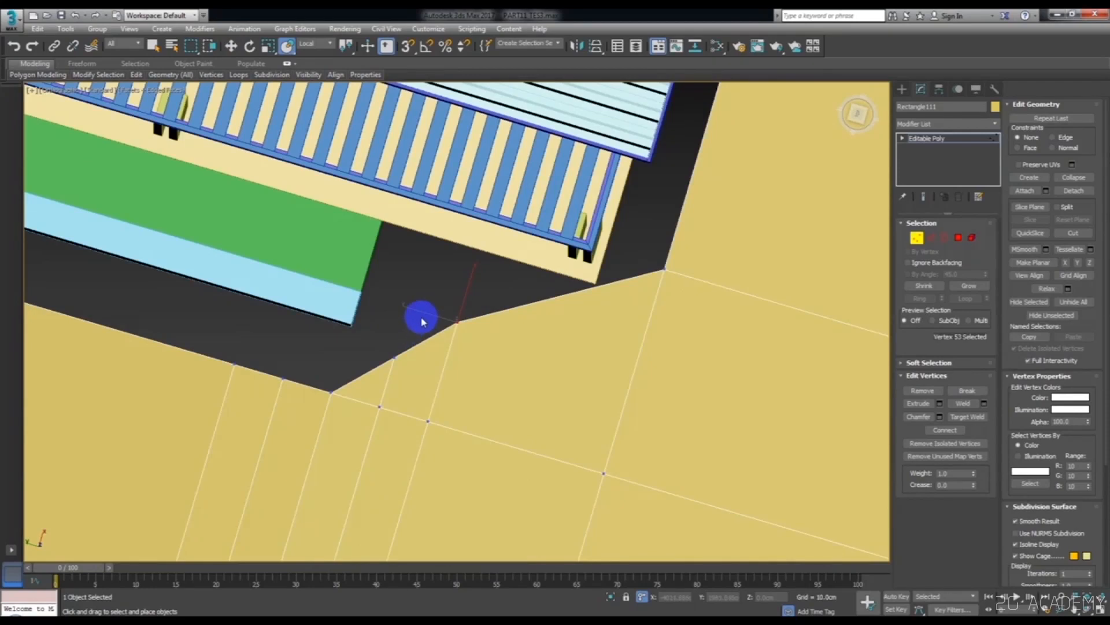
key("t")
scroll(429, 312, "down", 2)
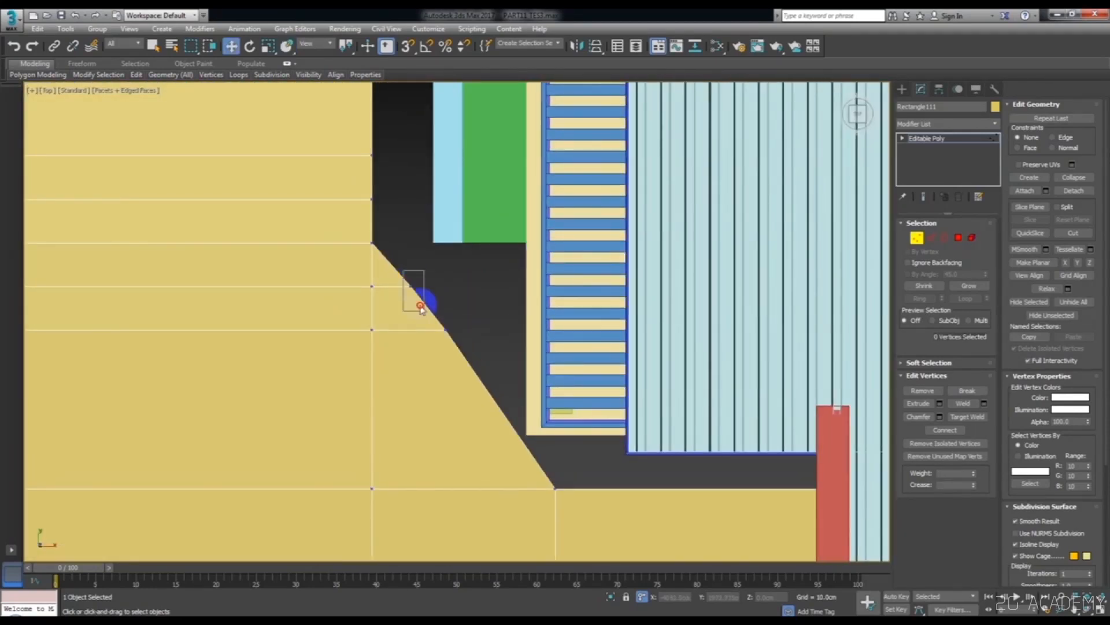
left_click_drag(421, 308, 523, 298)
left_click(706, 399)
- Cut a straight diagonal across the driveway from the garden wall's end to the forecourt corner, snapping to the vertices
left_click(919, 237)
left_click(1089, 234)
key("s")
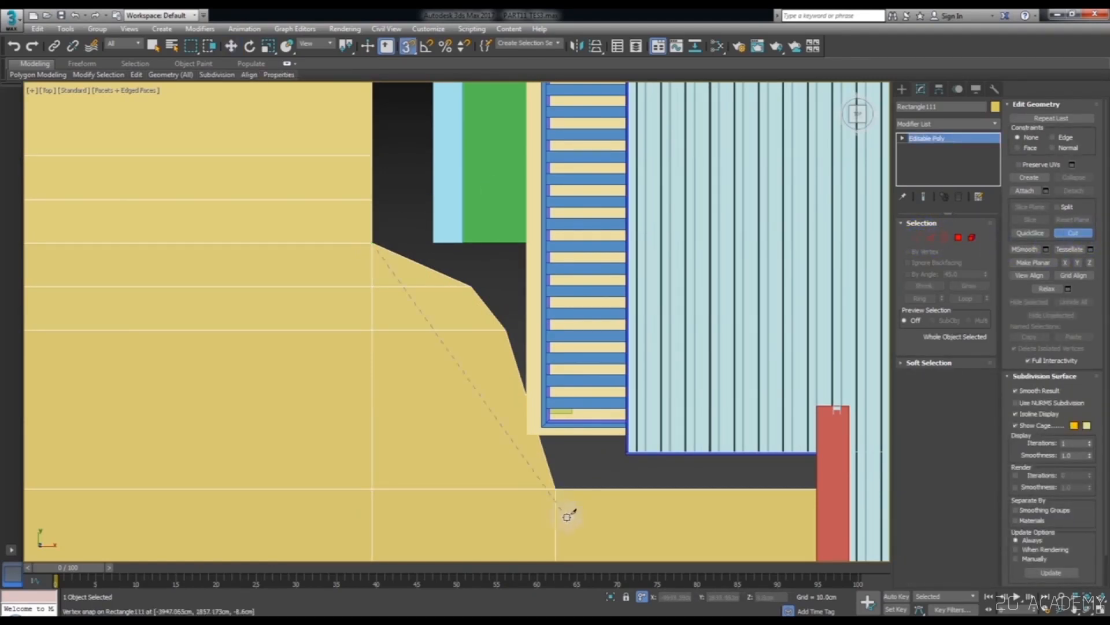
right_click(734, 231)
- Delete the three bulging polygons outside the straight diagonal cut
left_click(932, 237)
left_click(958, 237)
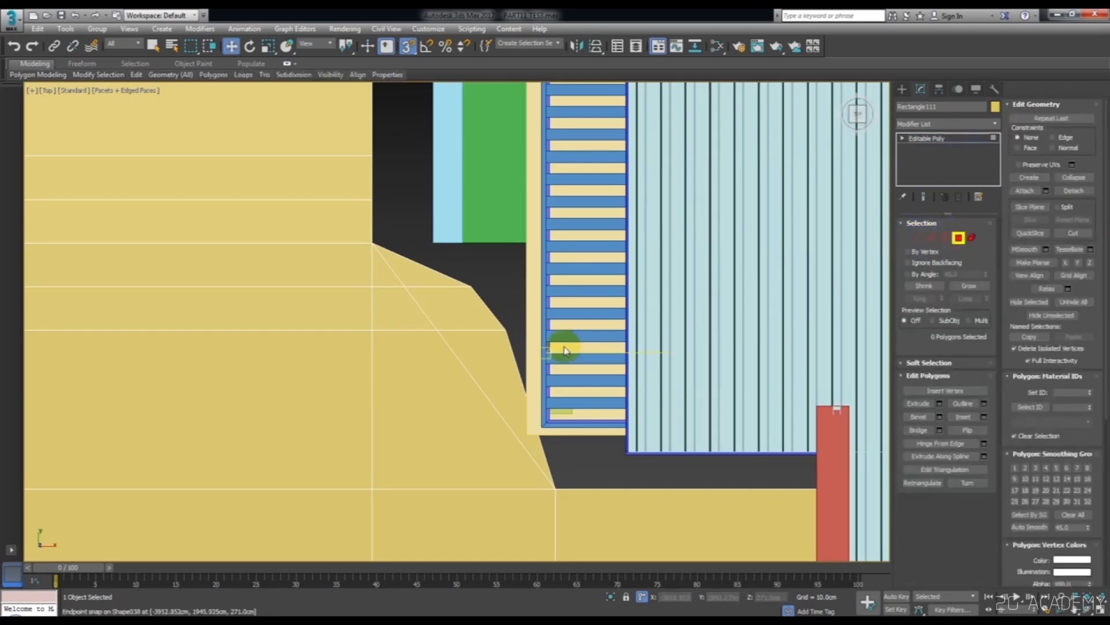
left_click_drag(515, 322, 439, 238)
left_click_drag(521, 350, 492, 304, "ctrl")
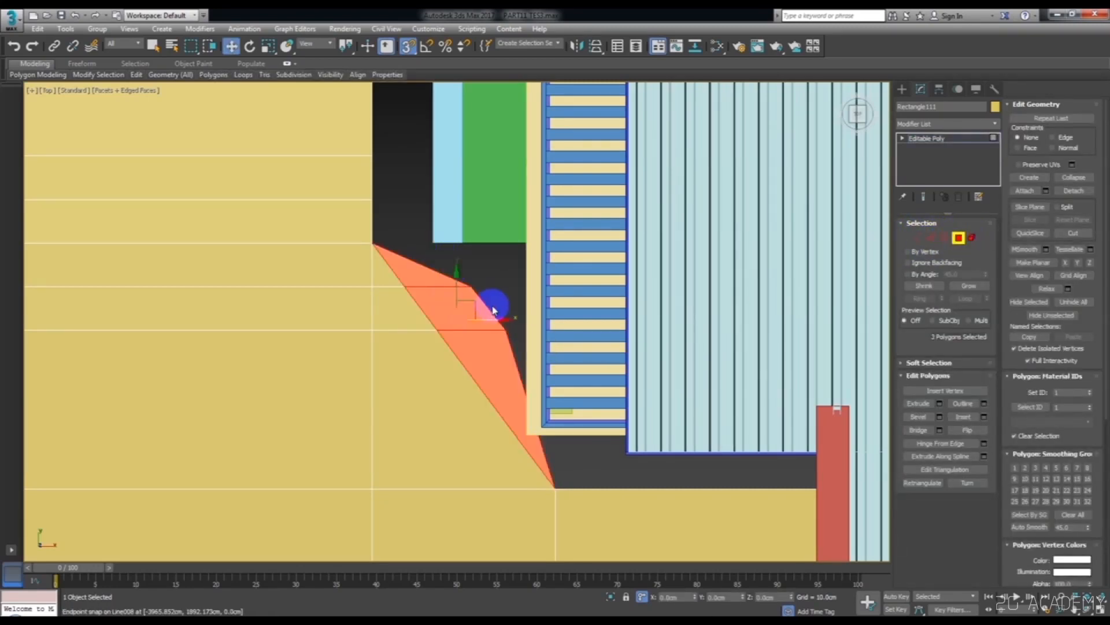
key("Delete")
- Switch to the SketchUp model and measure the white kerb's width at its end near the curved planter wall with the Line tool
scroll(512, 340, "down", 6)
middle_click_drag(513, 340, 619, 292, "alt")
scroll(635, 274, "down", 3)
left_click(264, 606)
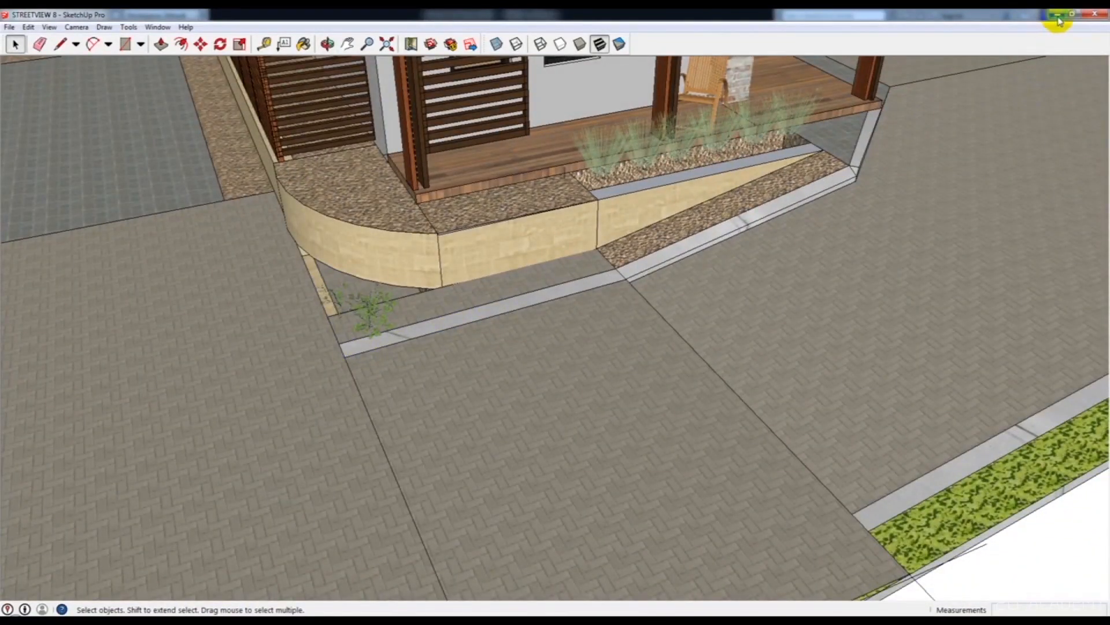
middle_click_drag(584, 312, 640, 345)
key("l")
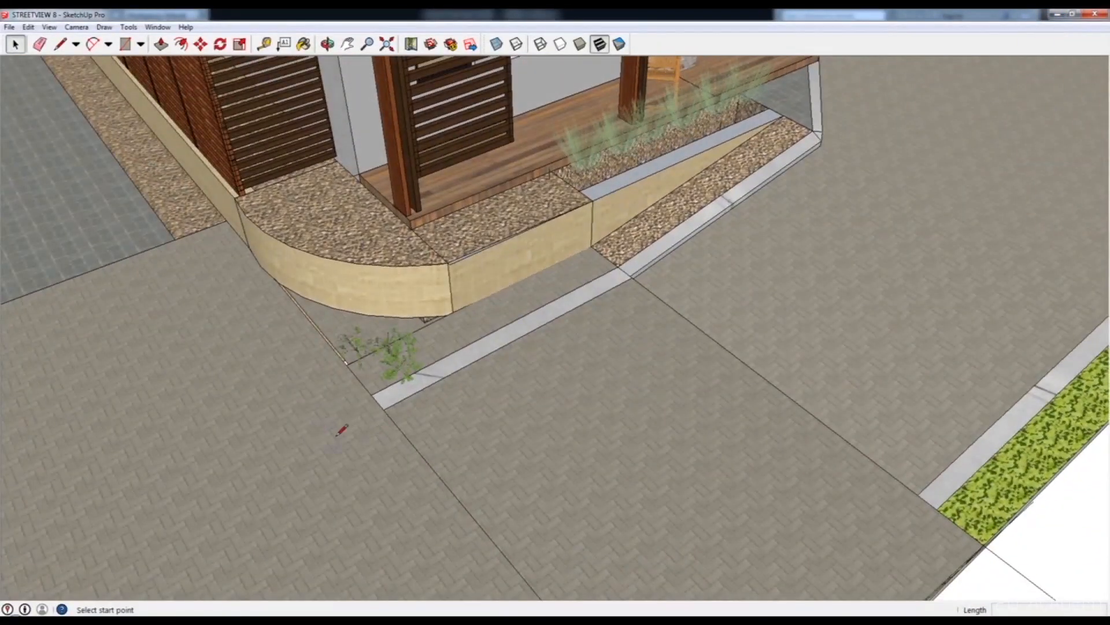
scroll(381, 395, "up", 5)
left_click(377, 392)
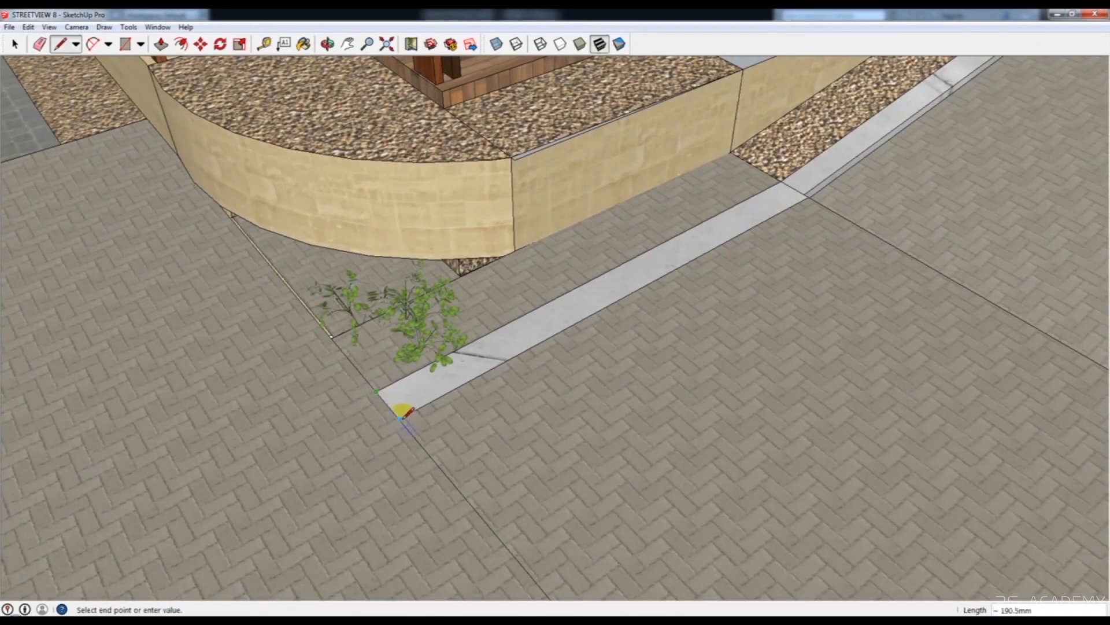
left_click(400, 419)
key("space")
middle_click_drag(704, 193, 810, 243)
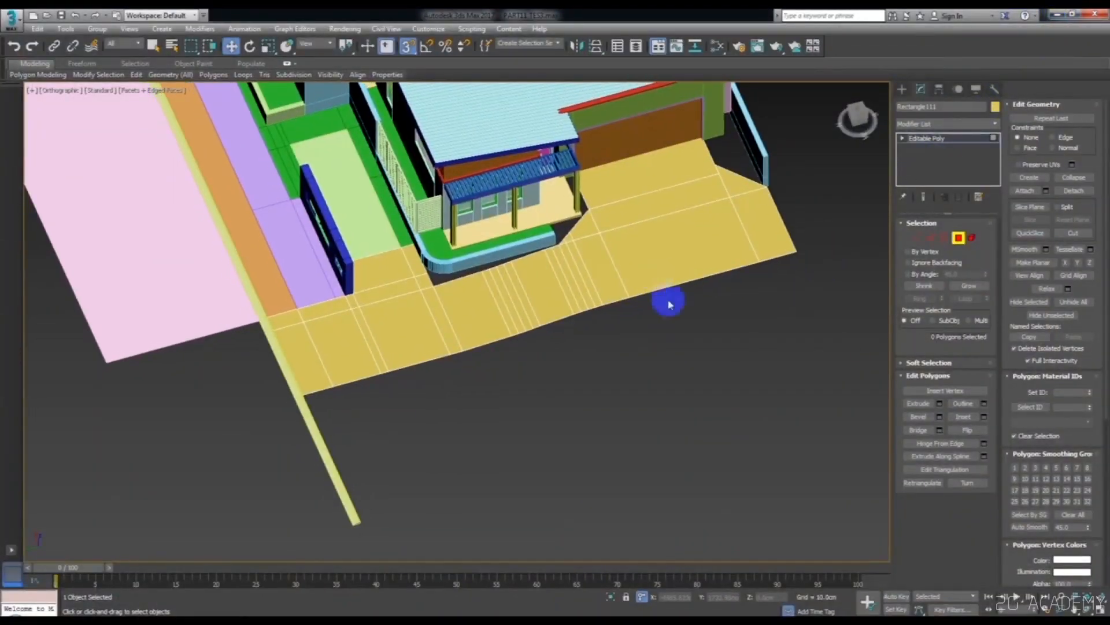
- In 3ds Max, start a spline line at the curved garden wall's base and run it to the driveway's inner corner, snapping to vertices
left_click(933, 238)
scroll(509, 317, "up", 8)
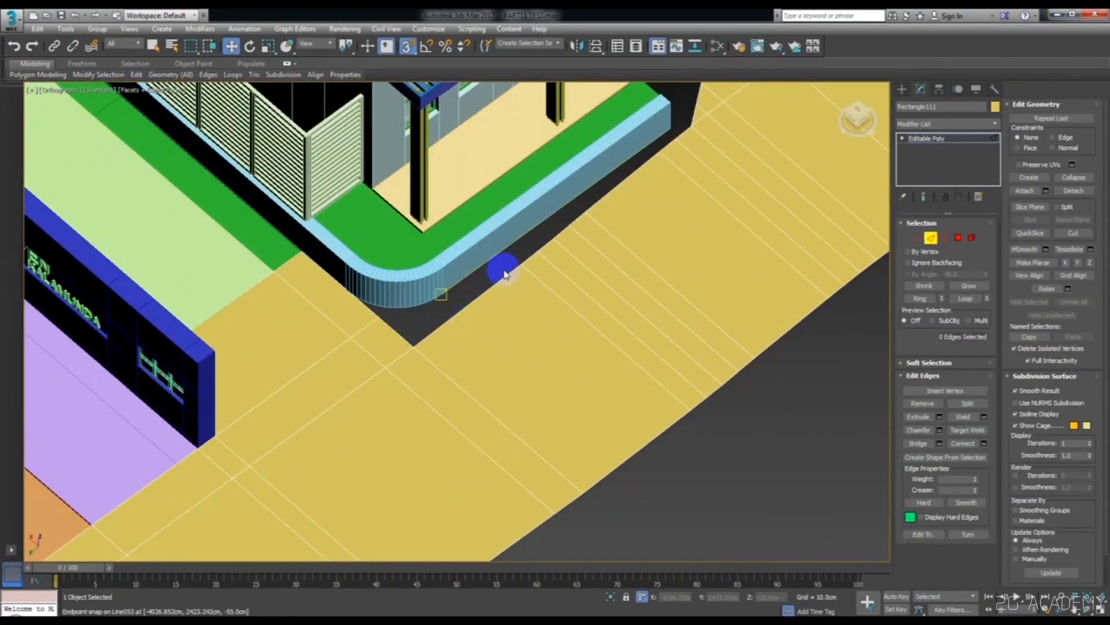
left_click(931, 237)
left_click(902, 89)
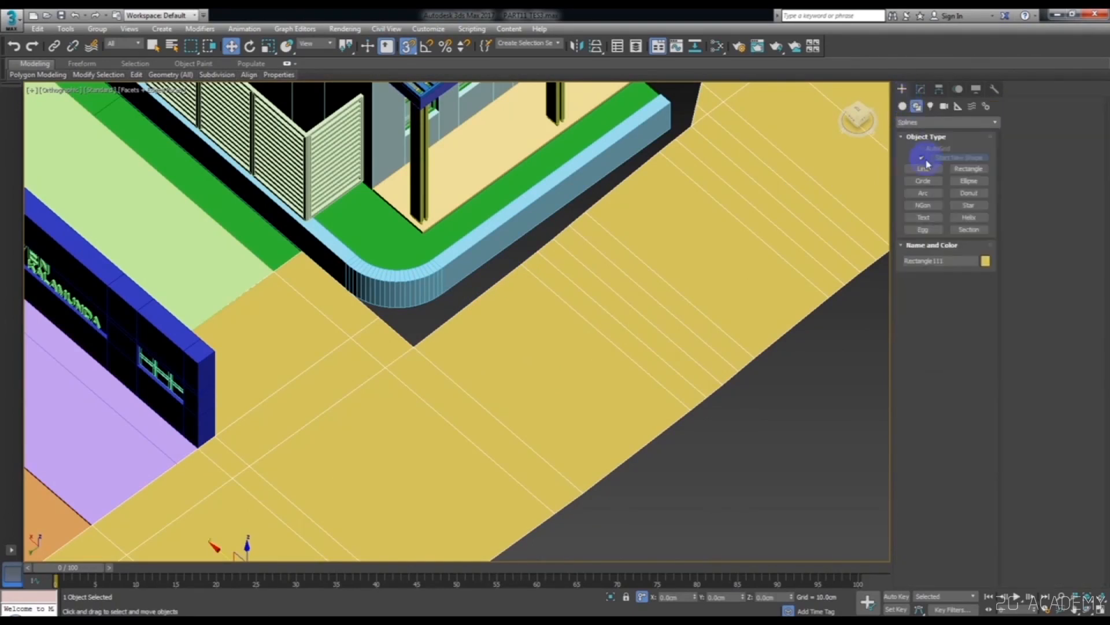
left_click(924, 169)
scroll(439, 302, "up", 6)
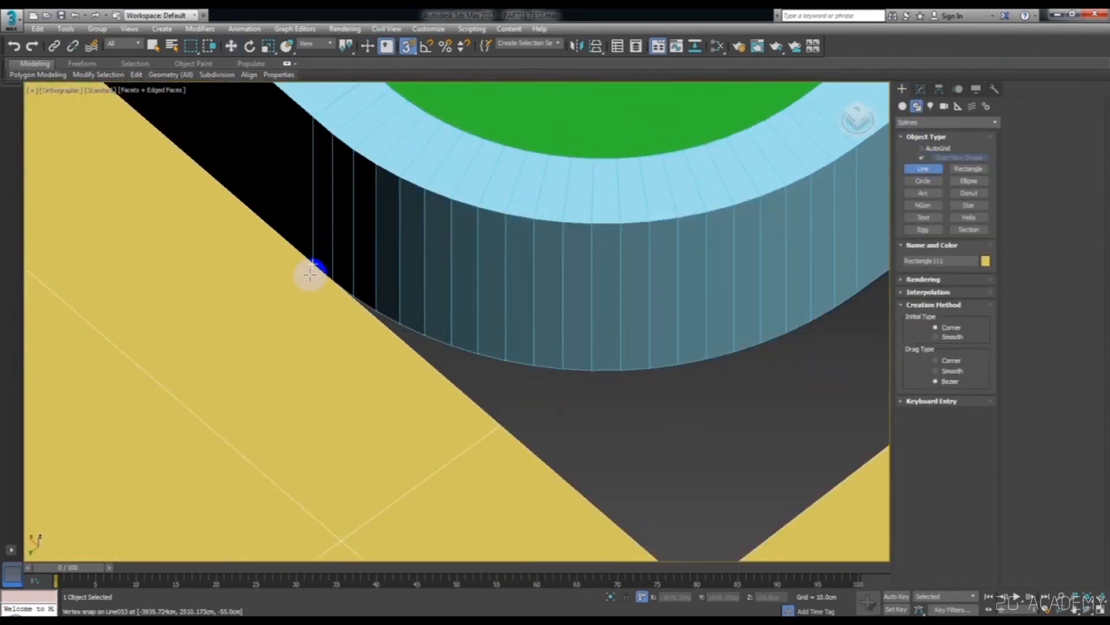
left_click(311, 274)
scroll(364, 307, "down", 2)
left_click(596, 502)
- Continue the line through the driveway edge vertices in front of the planter wall to the start of the porch-side diagonal
scroll(717, 397, "down", 3)
middle_click_drag(717, 397, 459, 463)
scroll(581, 355, "up", 2)
left_click(614, 348)
left_click(659, 312)
left_click(751, 238)
middle_click_drag(795, 203, 511, 366)
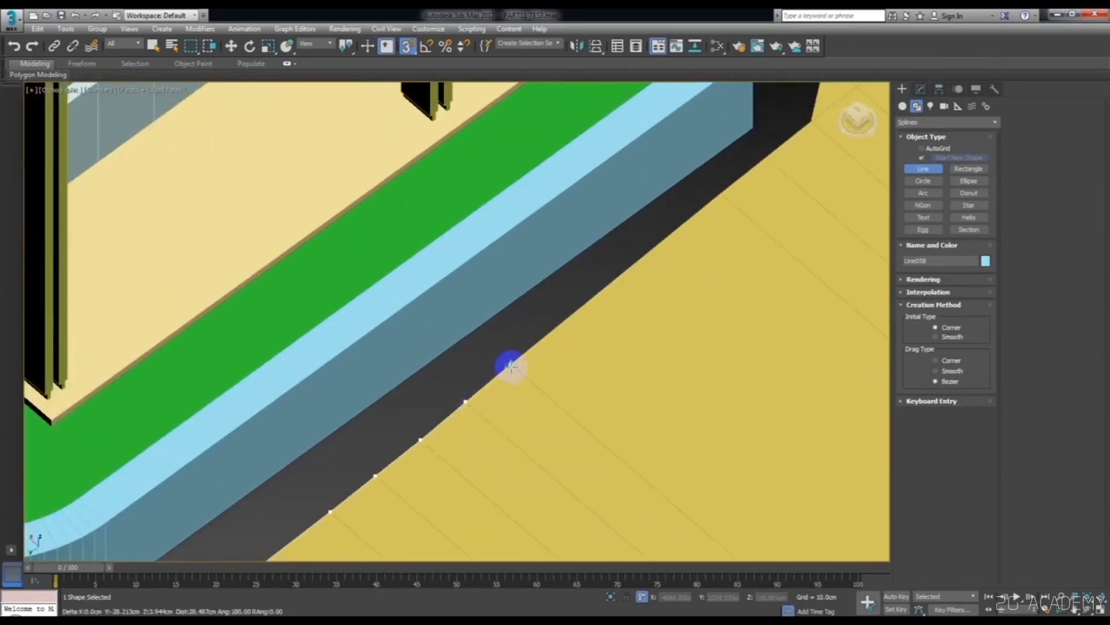
middle_click_drag(675, 245, 506, 354)
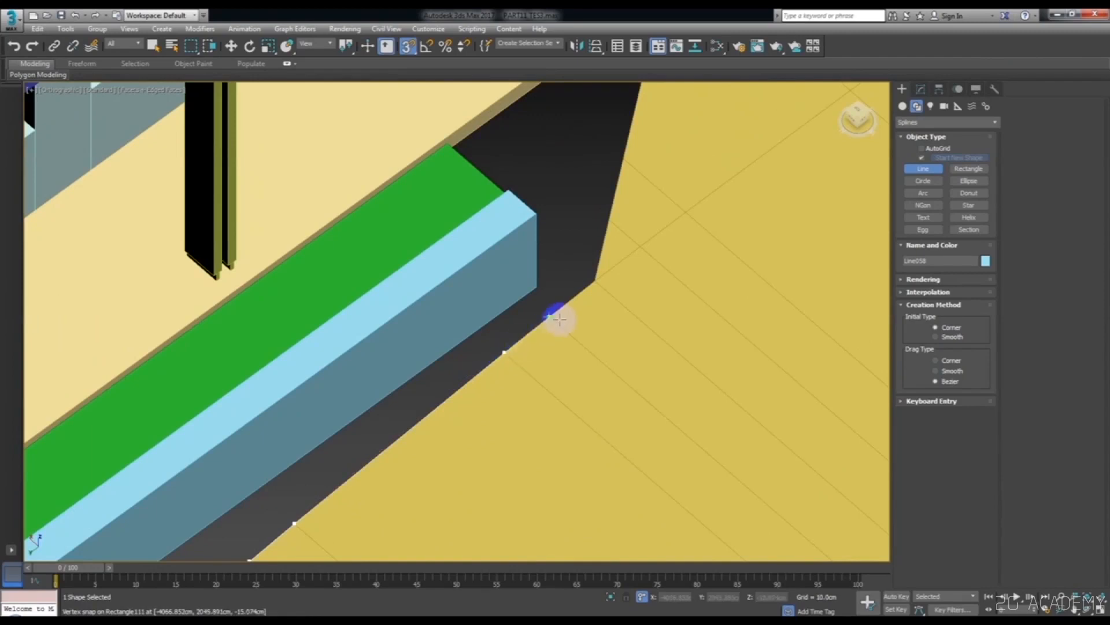
left_click(561, 315)
left_click(588, 281)
- Continue the line along the porch-side diagonal to the forecourt corner and finish it there
scroll(588, 282, "down", 2)
middle_click_drag(588, 281, 514, 358)
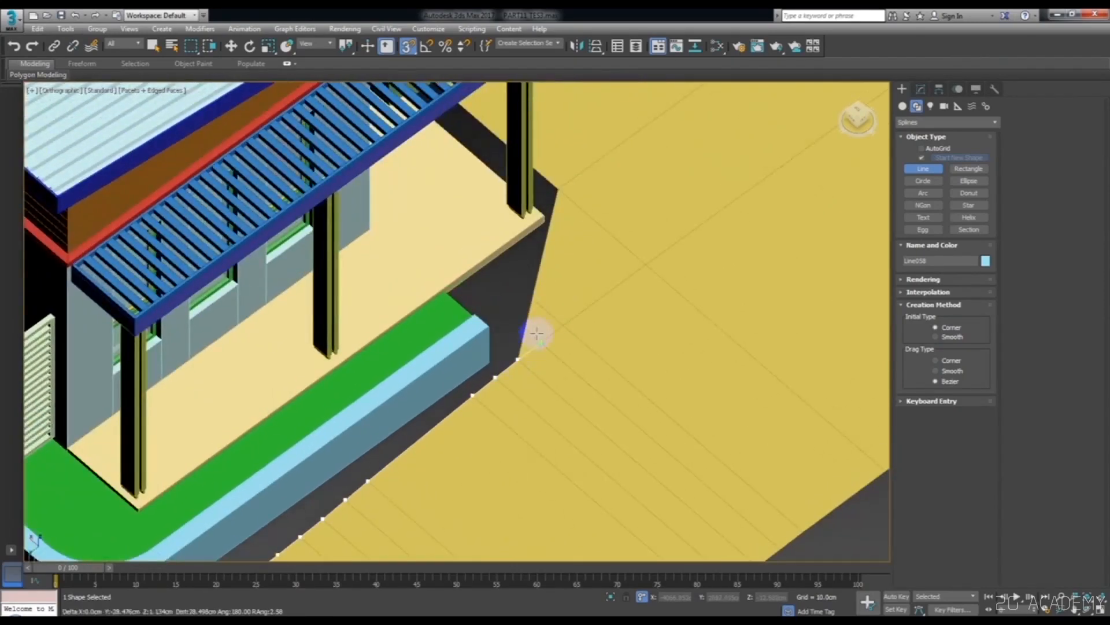
scroll(531, 330, "up", 1)
middle_click_drag(539, 278, 473, 397)
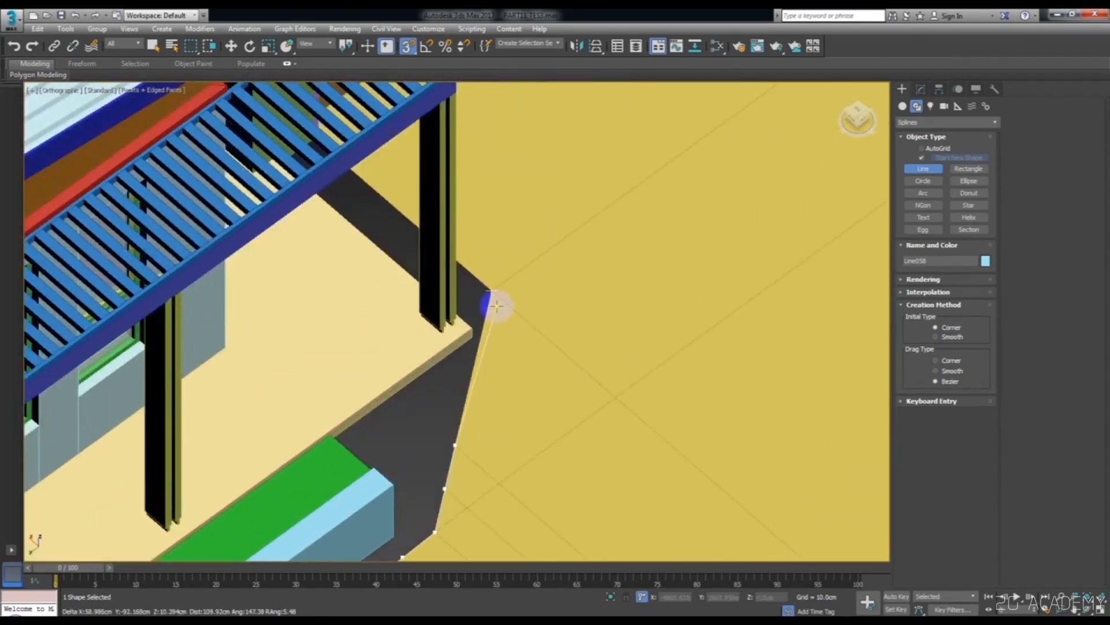
middle_click_drag(502, 329, 469, 399, "alt")
scroll(584, 442, "down", 5)
scroll(672, 277, "up", 4)
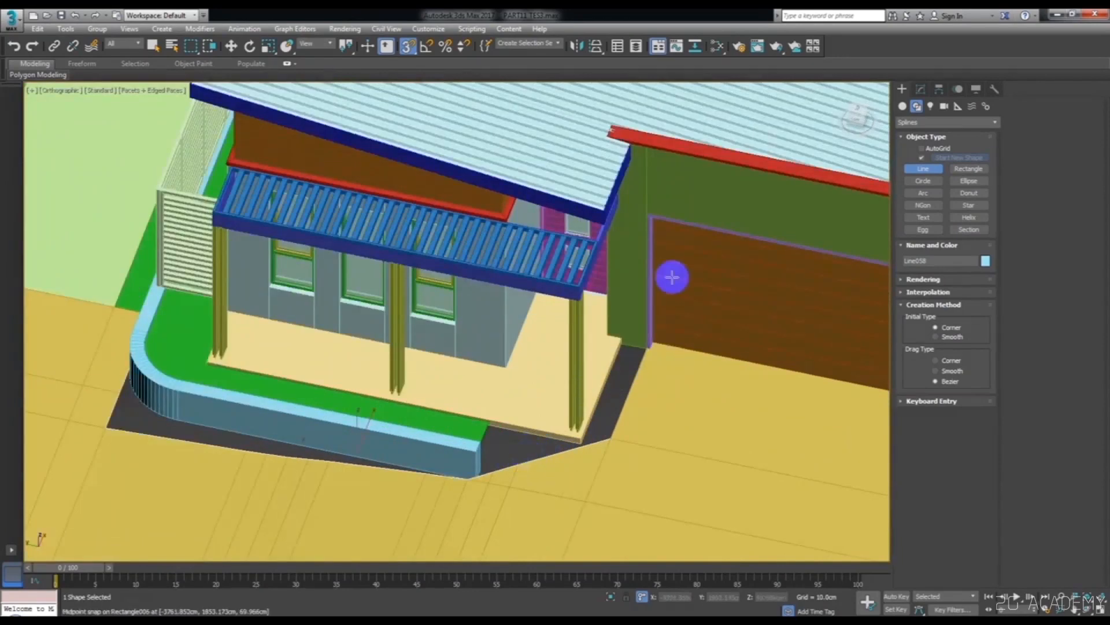
- Apply a Sweep modifier to the kerb line and set its built-in section to Bar
left_click(991, 124)
scroll(948, 289, "down", 3)
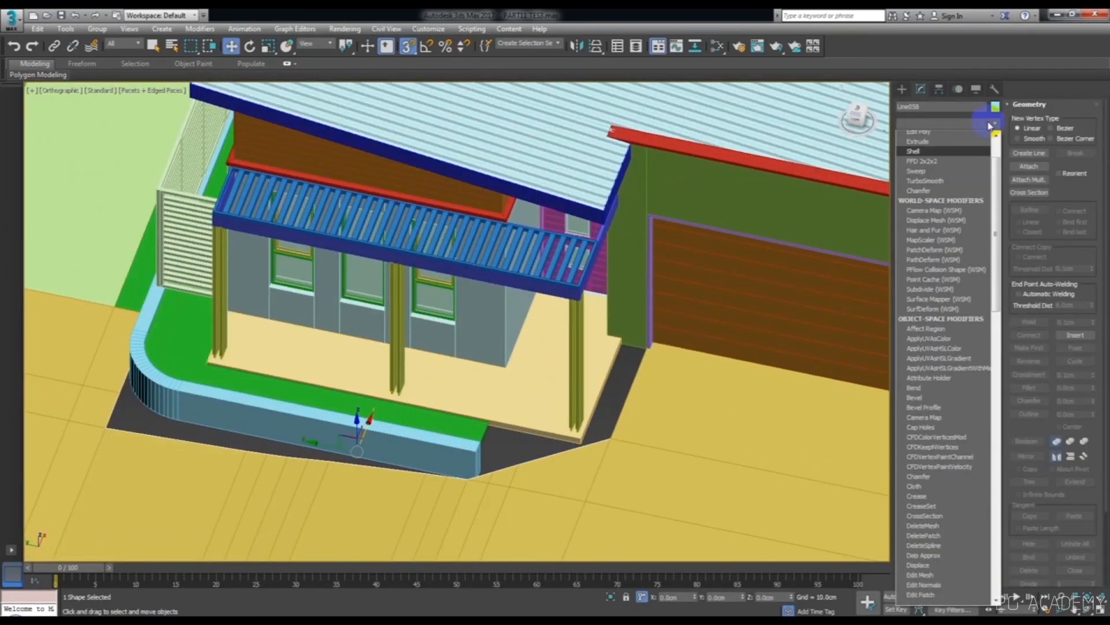
left_click(920, 135)
middle_click_drag(578, 347, 528, 428, "alt")
scroll(623, 413, "up", 3)
scroll(394, 453, "up", 5)
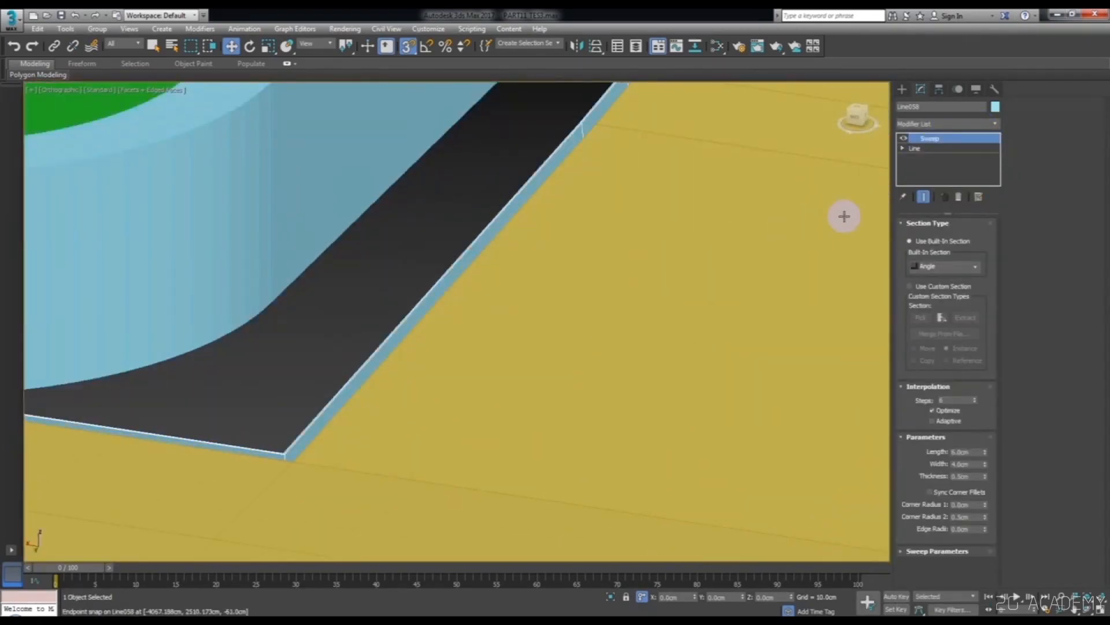
left_click(935, 268)
left_click(940, 283)
- Turn off snapping, raise the kerb slightly along Z above the driveway edge and change its object colour to purple
middle_click_drag(615, 295, 543, 379, "alt")
scroll(630, 265, "down", 5)
scroll(664, 181, "up", 4)
scroll(688, 251, "up", 2)
scroll(684, 264, "down", 3)
scroll(543, 378, "up", 4)
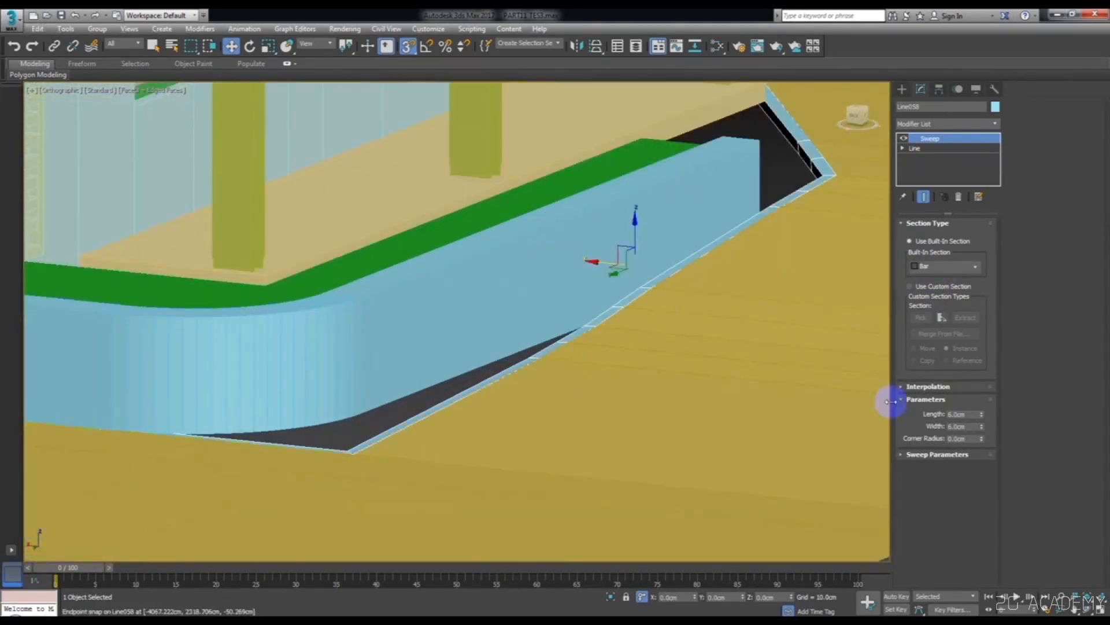
key("s")
mouse_move(627, 240)
left_mouse_down()
mouse_move(635, 249)
mouse_move(634, 236)
left_mouse_up()
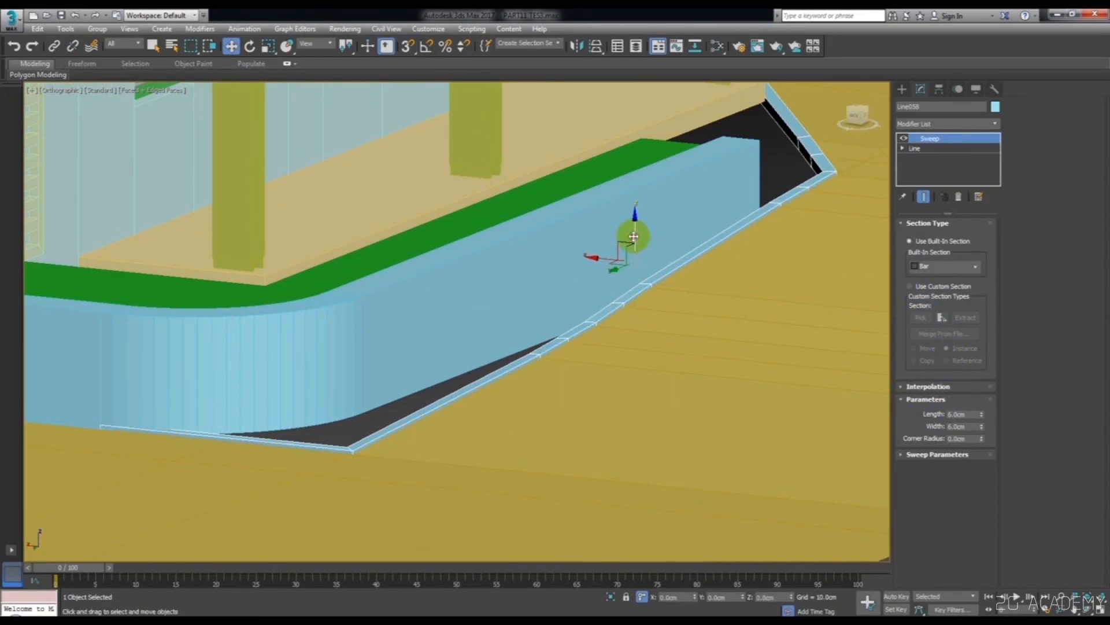
left_click(995, 107)
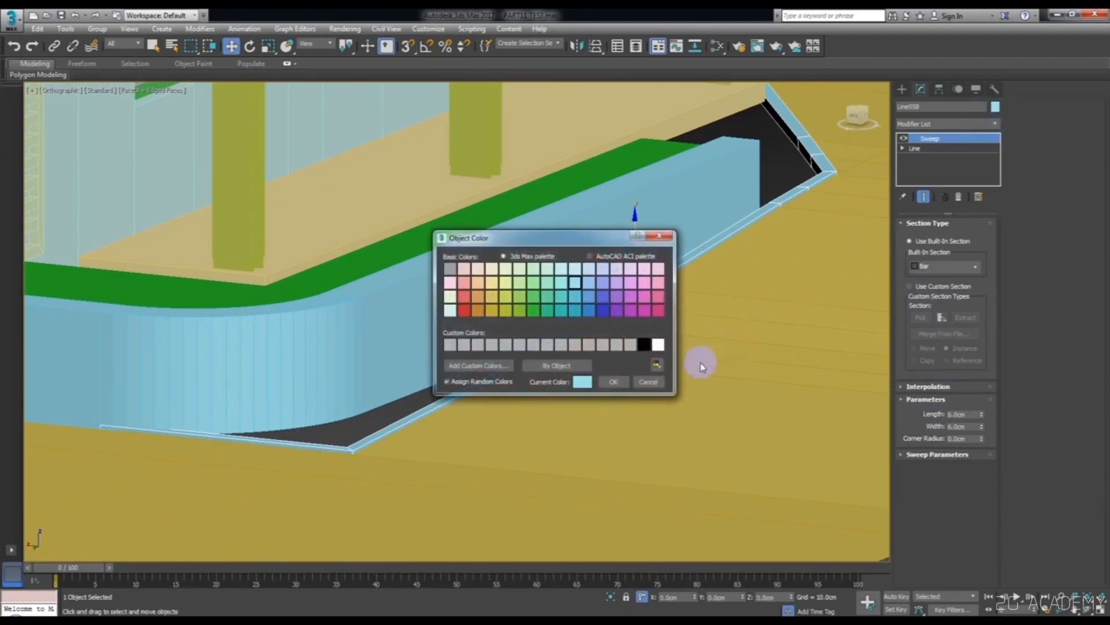
left_click(645, 382)
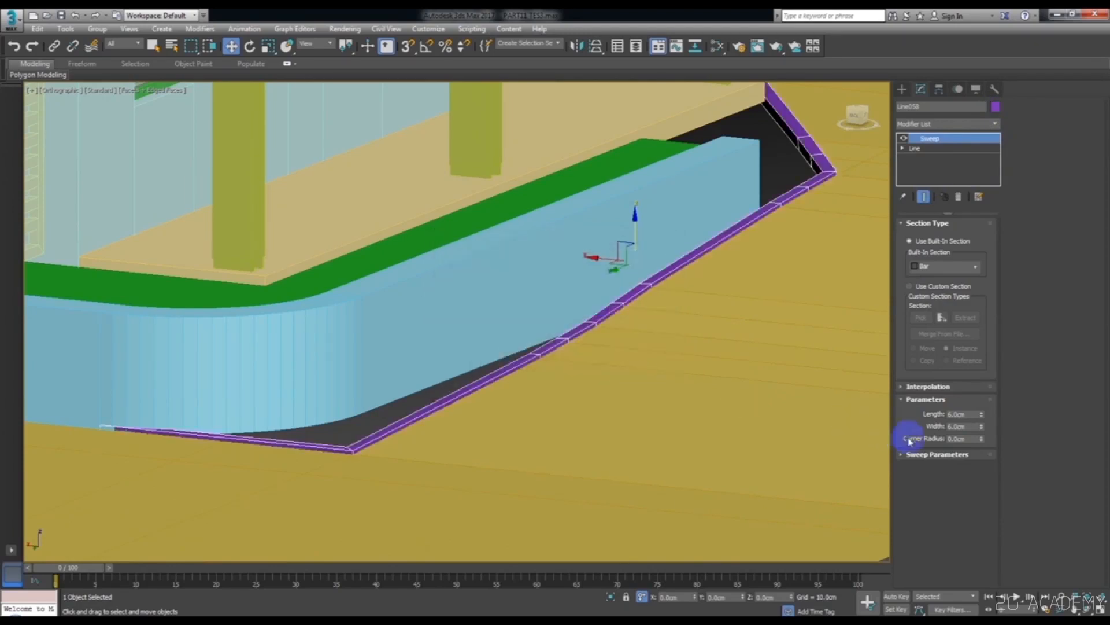
- Set the width of the kerb's bar section to 18 cm
left_click_drag(982, 428, 969, 404)
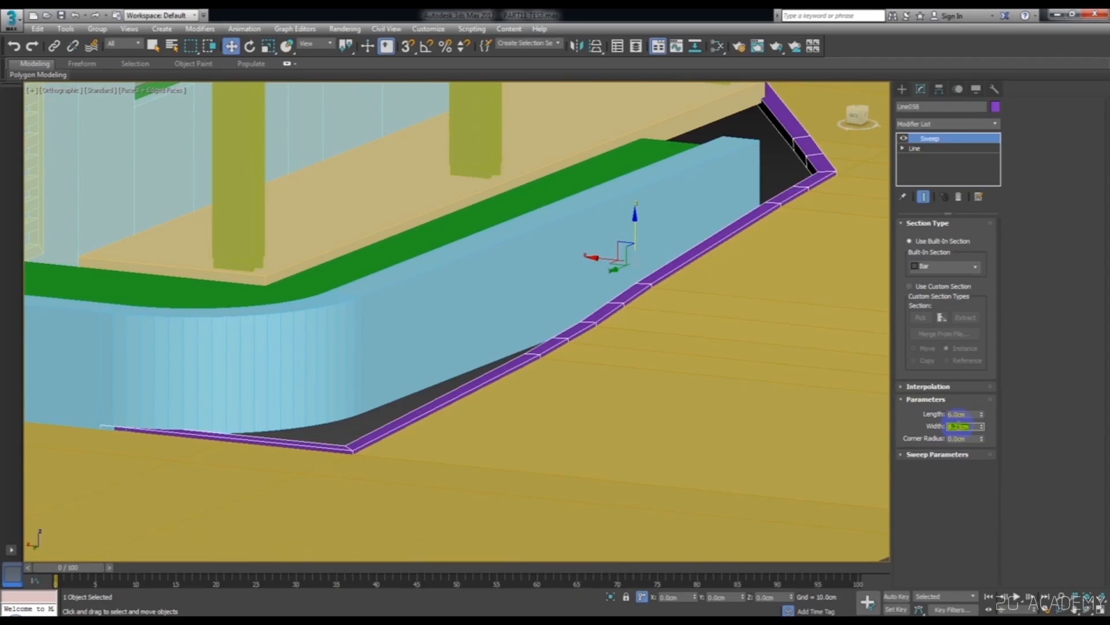
key("Return")
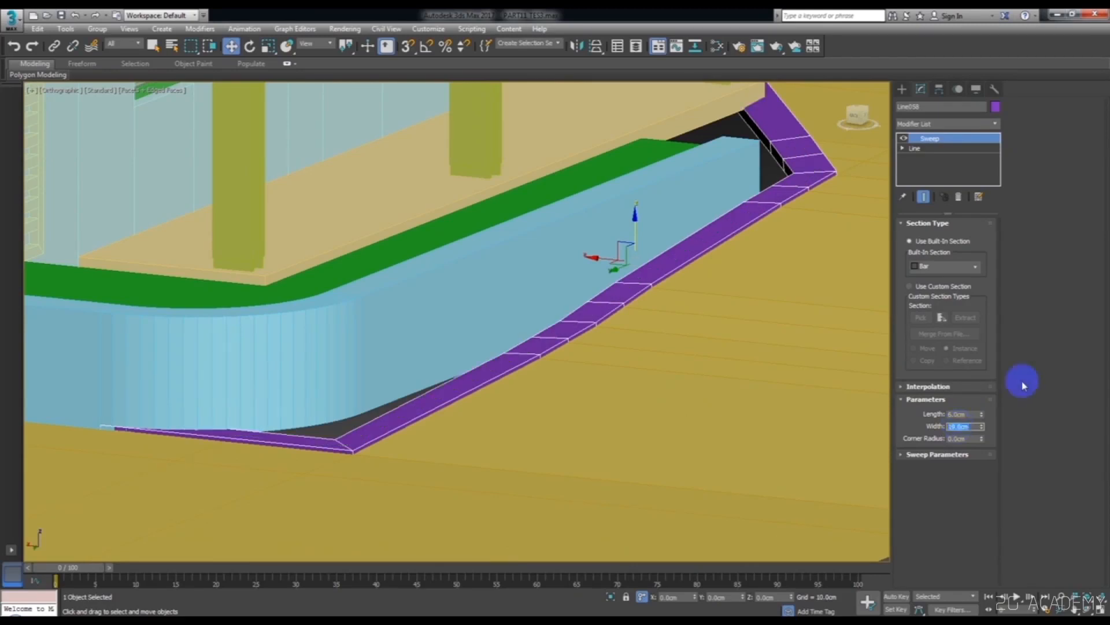
scroll(843, 301, "down", 3)
middle_click_drag(841, 302, 731, 404)
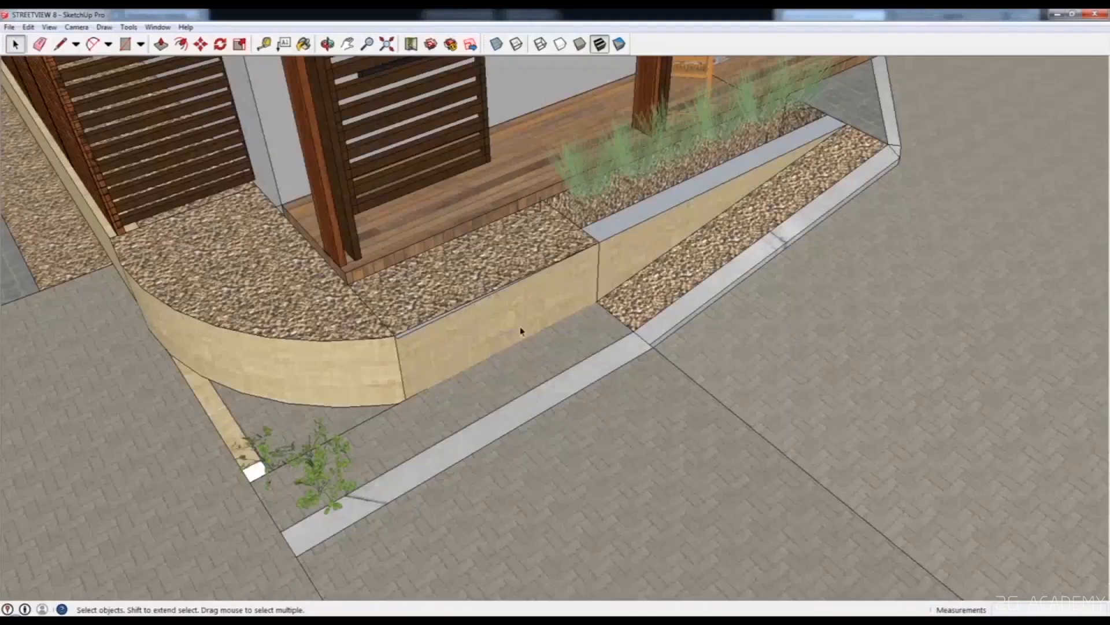
- Measure the kerb's width in SketchUp at the joint beside the gravel strip with the Line tool and return to 3ds Max
mouse_move(520, 326)
middle_mouse_down()
mouse_move(665, 232)
mouse_move(766, 260)
mouse_move(875, 179)
mouse_move(875, 193)
middle_mouse_up()
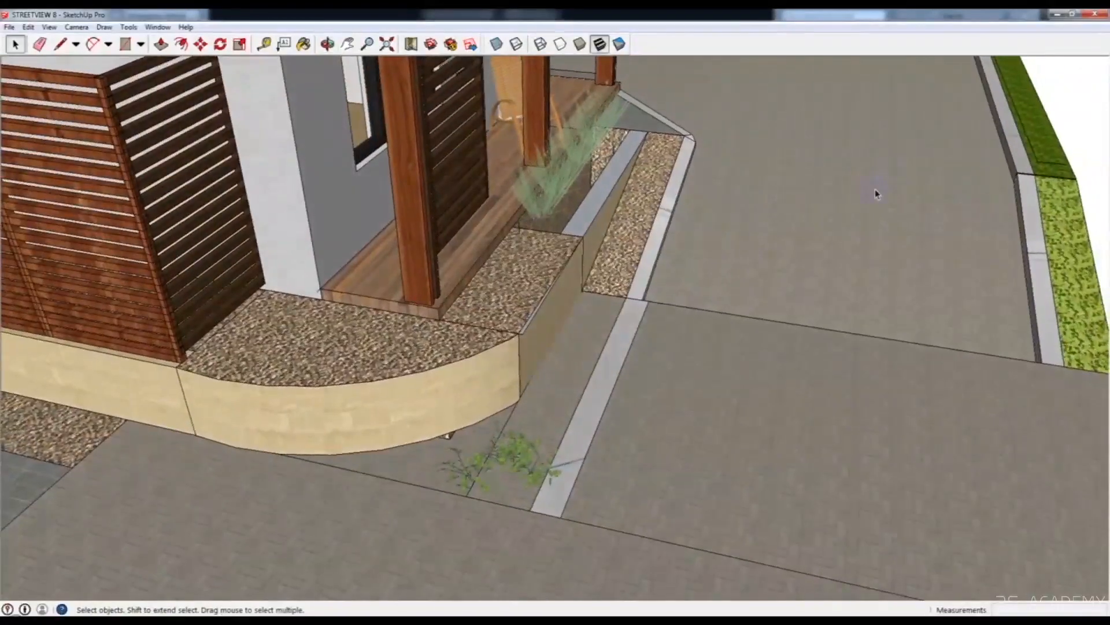
scroll(721, 307, "up", 3)
key("l")
scroll(578, 292, "up", 3)
left_click(555, 297)
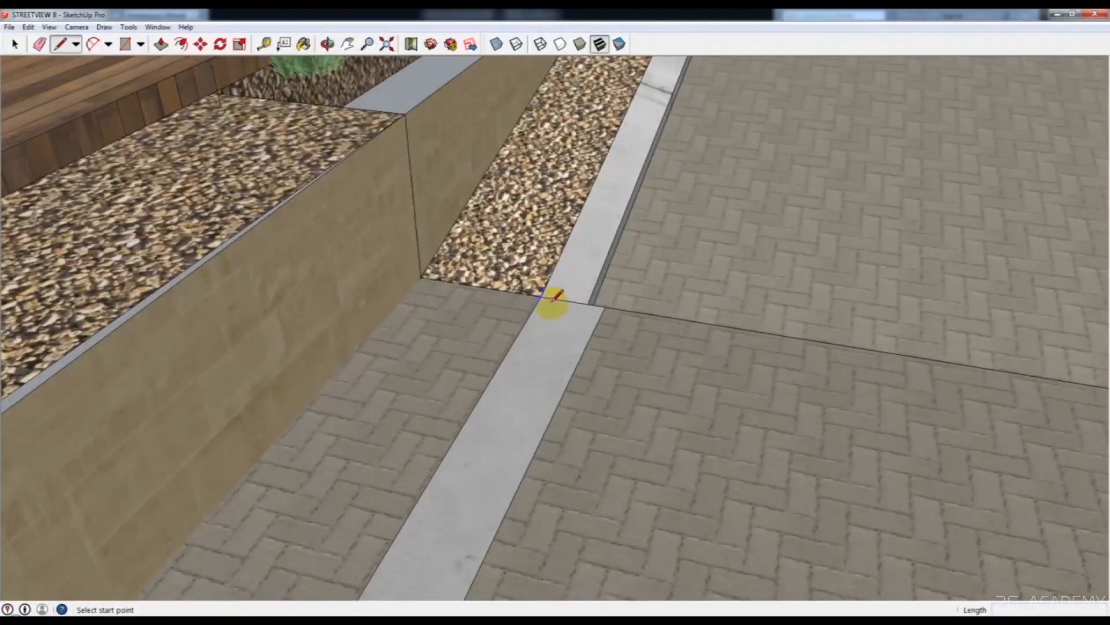
left_click(541, 296)
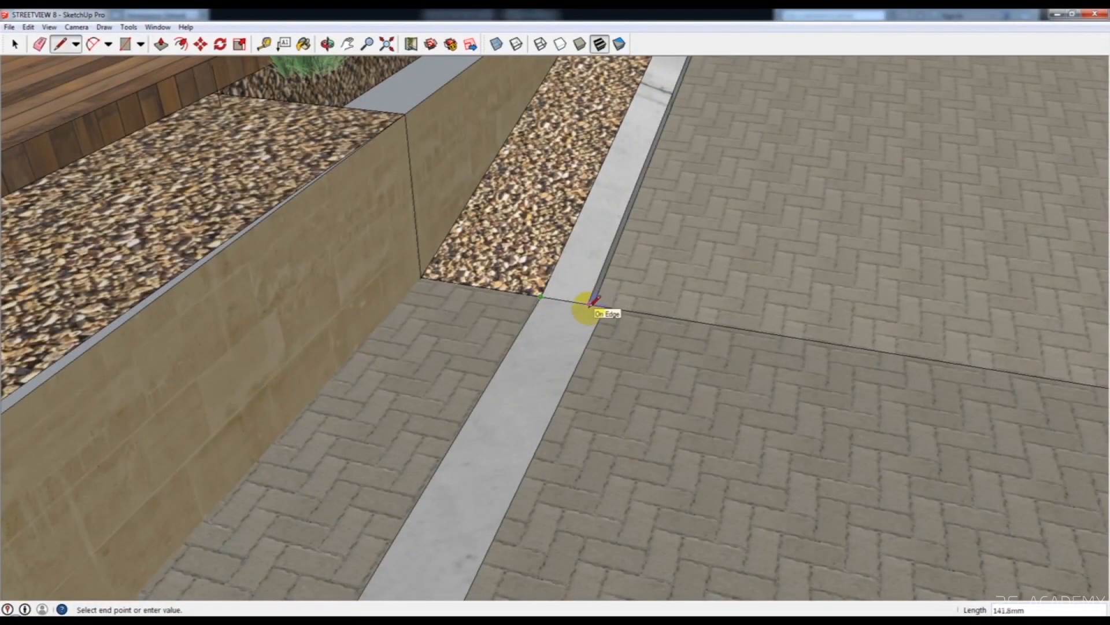
left_click(590, 304)
key("space")
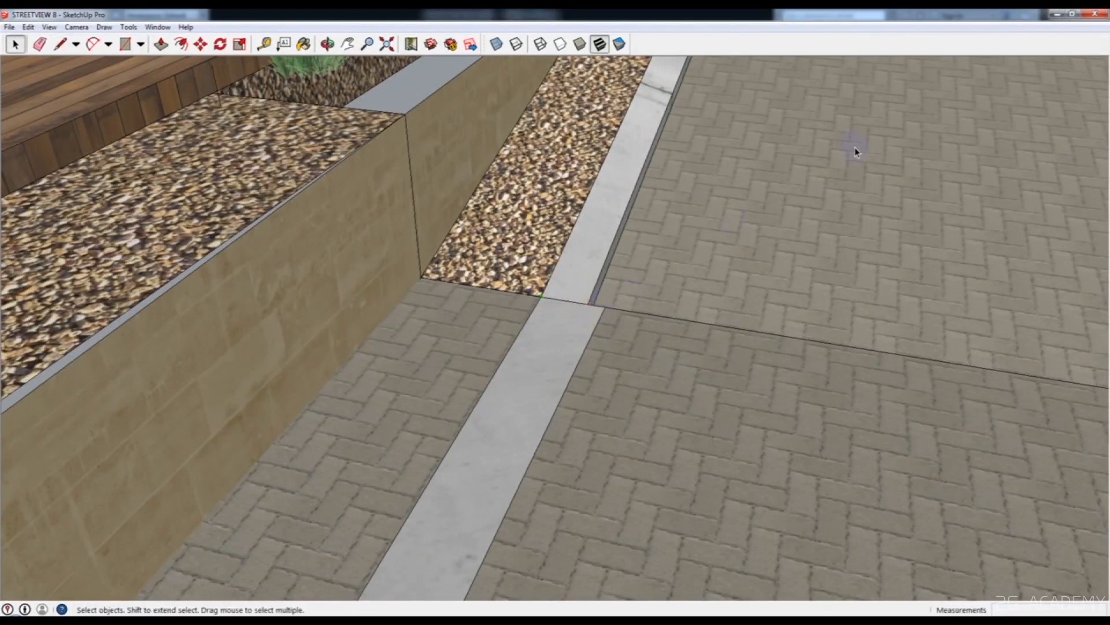
left_click(1059, 14)
- Set the width of the kerb's bar section to 14 cm
type("1")
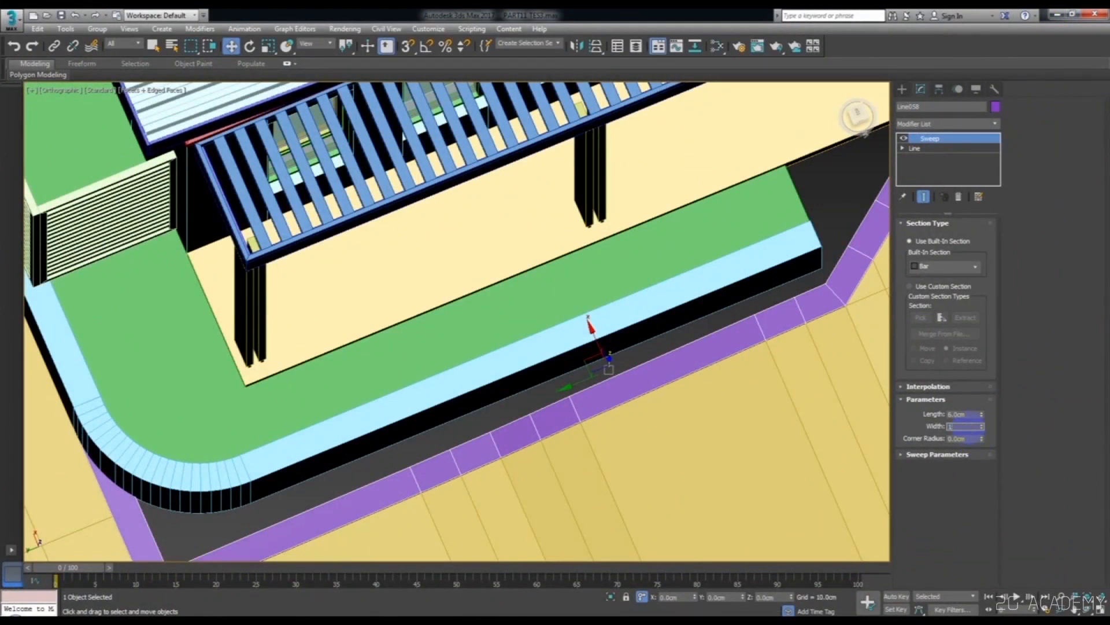
type("4")
key("Return")
middle_click_drag(609, 362, 622, 289, "alt")
scroll(621, 289, "up", 6)
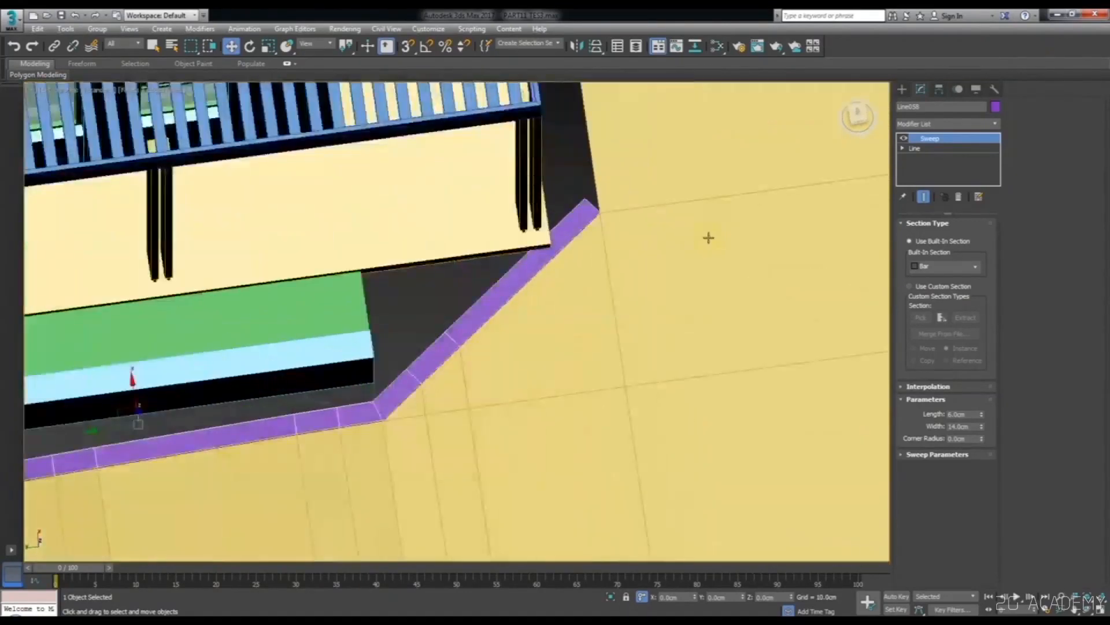
- Compare the kerb's diagonal end at the porch corner with the SketchUp model
middle_click_drag(708, 237, 565, 299, "alt")
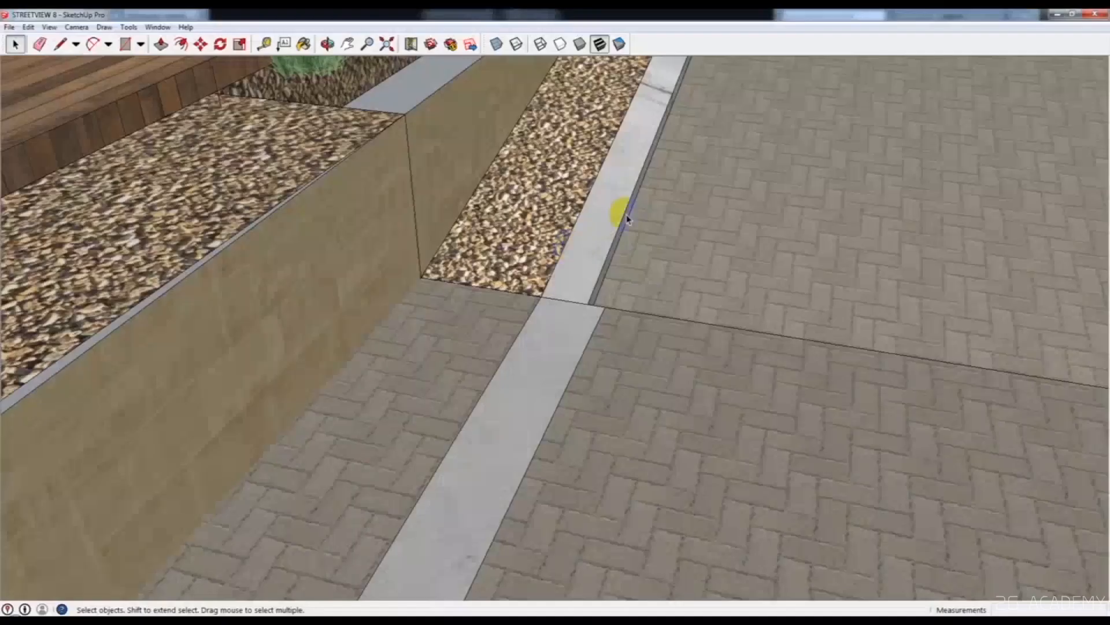
mouse_move(615, 210)
middle_mouse_down()
mouse_move(526, 322)
mouse_move(677, 244)
mouse_move(515, 359)
mouse_move(730, 145)
middle_mouse_up()
scroll(677, 244, "down", 3)
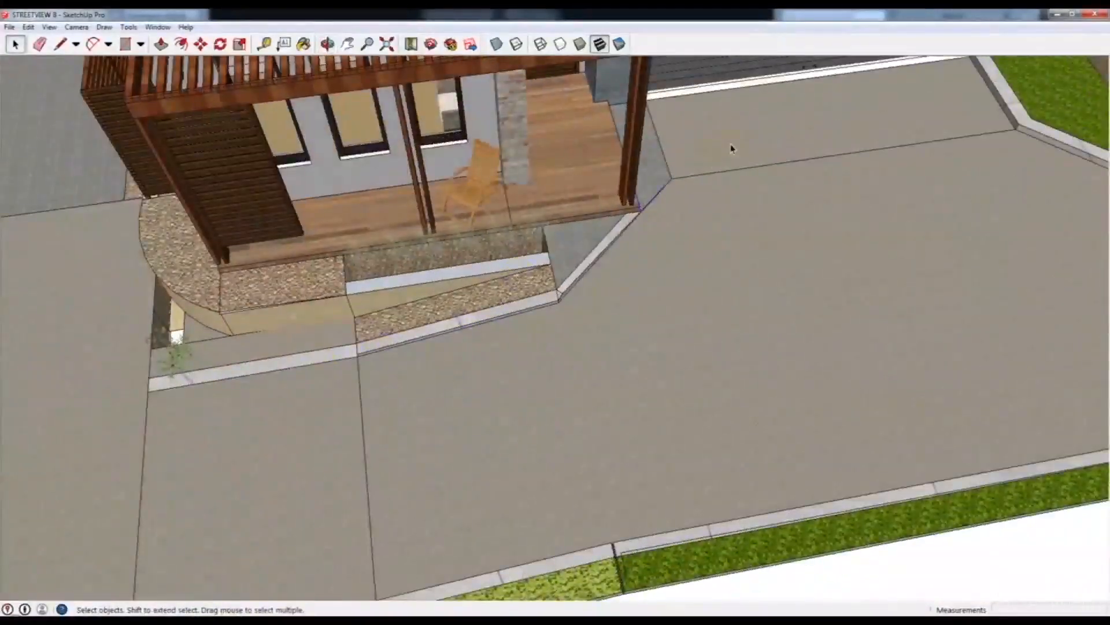
scroll(692, 203, "up", 3)
scroll(596, 253, "up", 2)
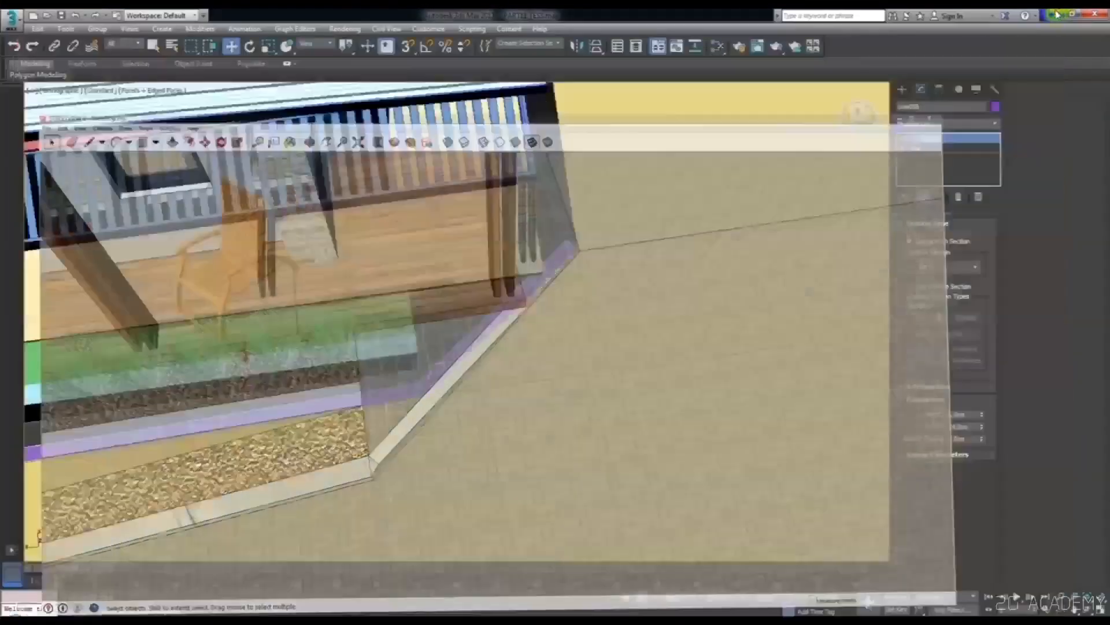
scroll(615, 298, "up", 3)
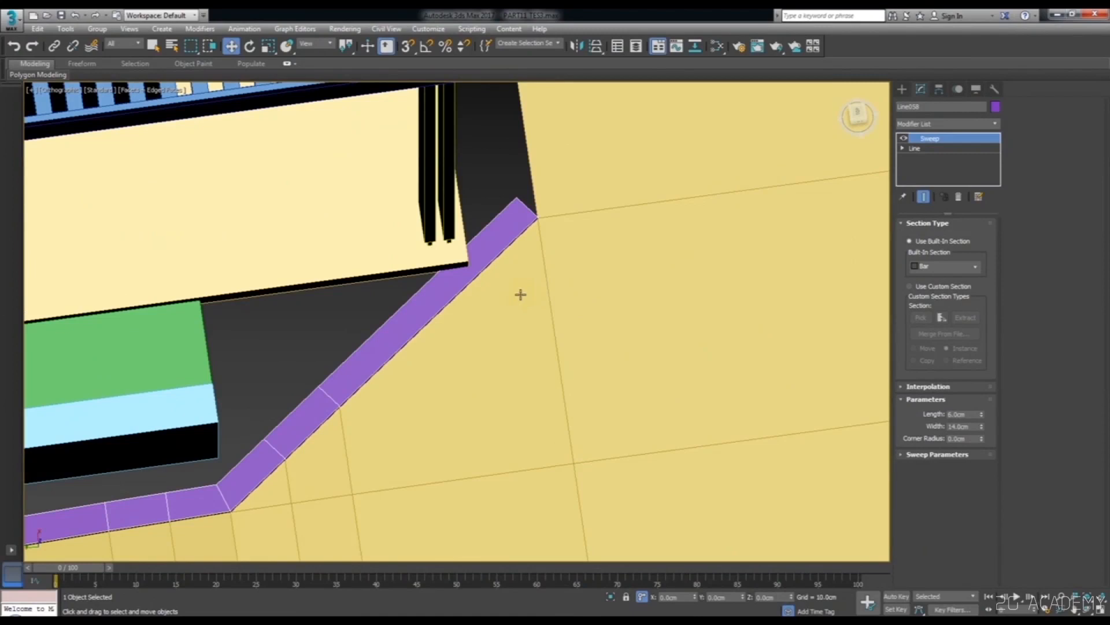
- Isolate the kerb, the driveway surface and the porch floor together and show them in the top view
scroll(587, 245, "down", 3)
middle_click_drag(587, 245, 582, 202, "alt")
scroll(629, 284, "up", 2)
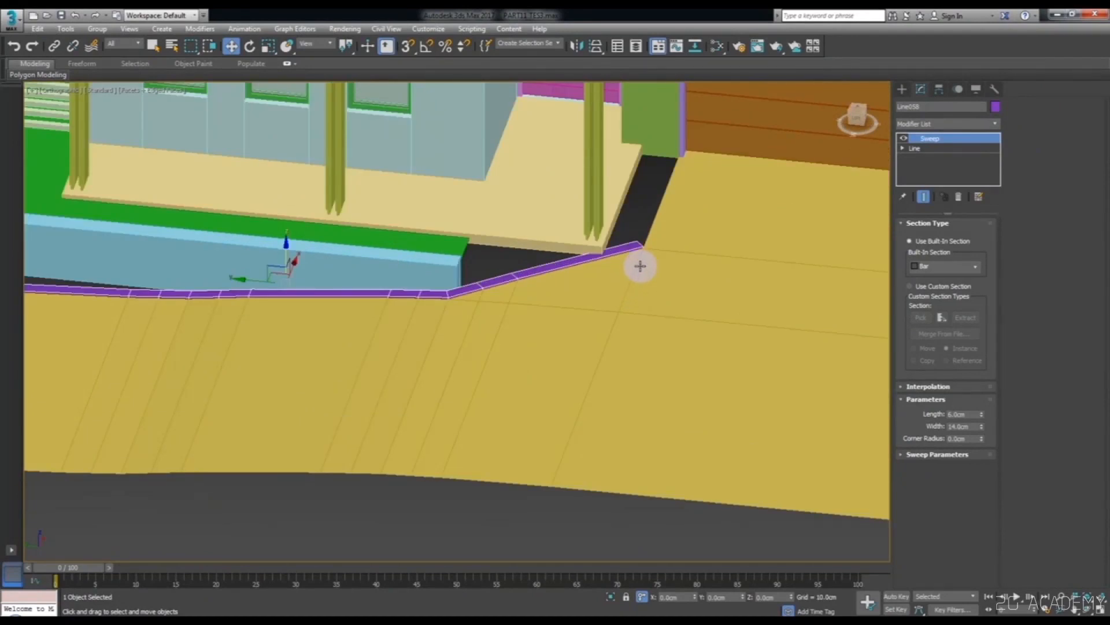
left_click(642, 303, "ctrl")
key("alt+q")
middle_click_drag(641, 302, 640, 332, "alt")
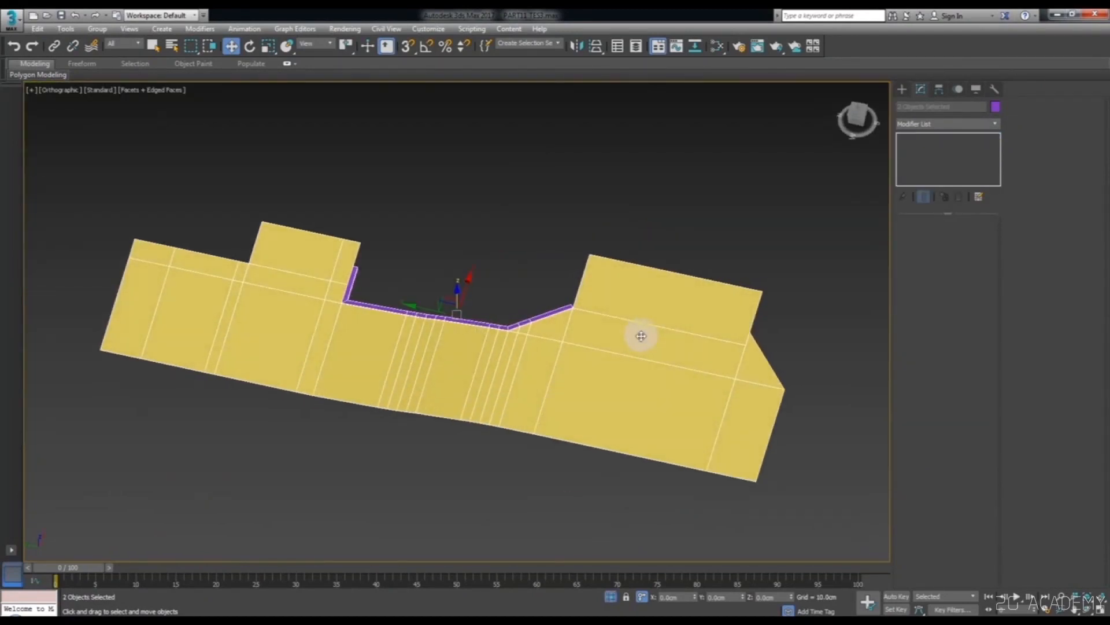
key("alt+q")
left_click(531, 285, "ctrl")
key("alt+q")
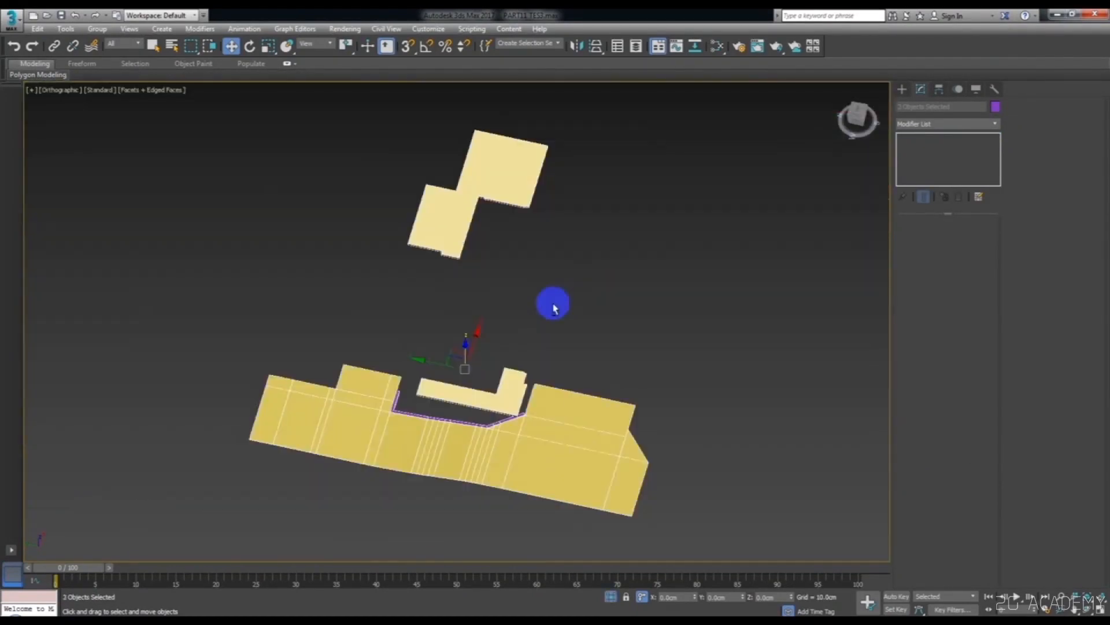
key("r")
key("t")
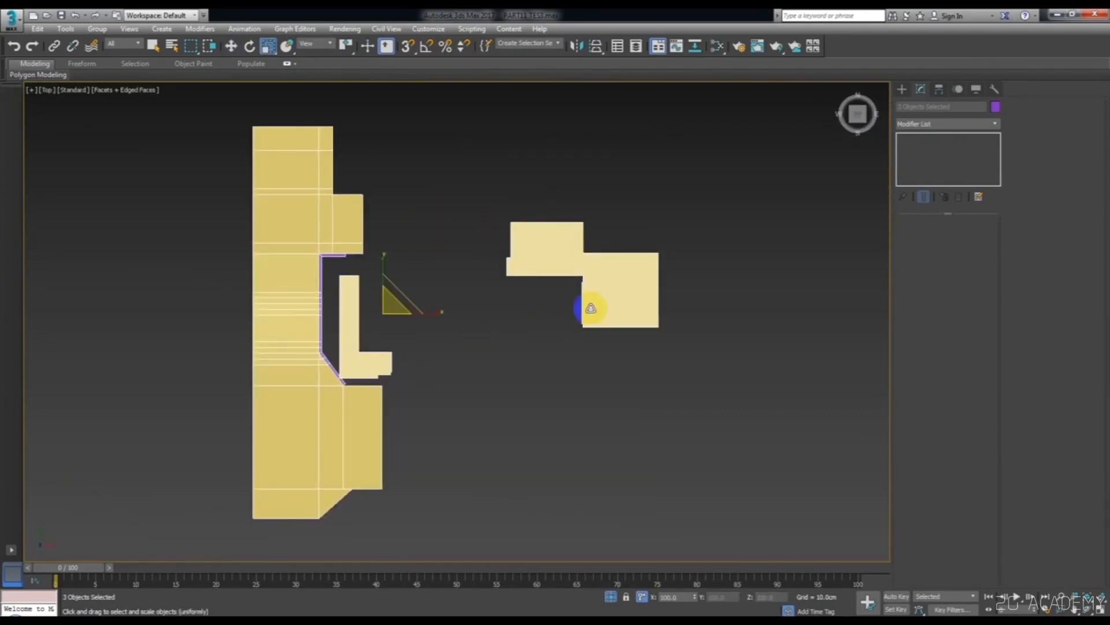
- Convert the kerb sweep to an editable poly
left_click(757, 309)
key("q")
scroll(301, 347, "up", 5)
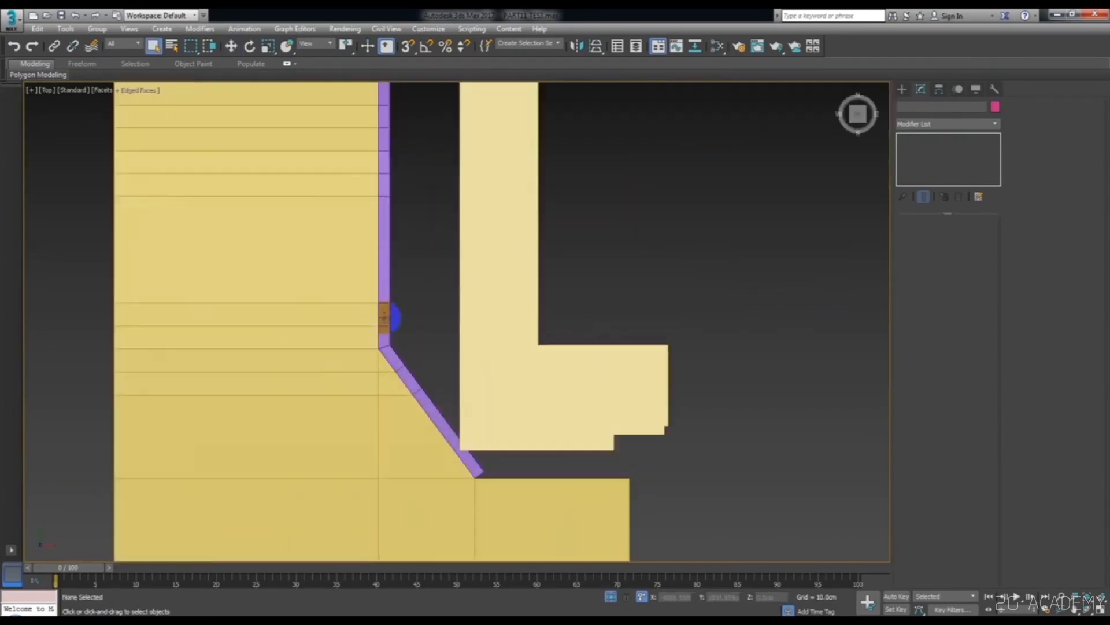
scroll(393, 317, "up", 2)
right_click(405, 312)
mouse_move(470, 428)
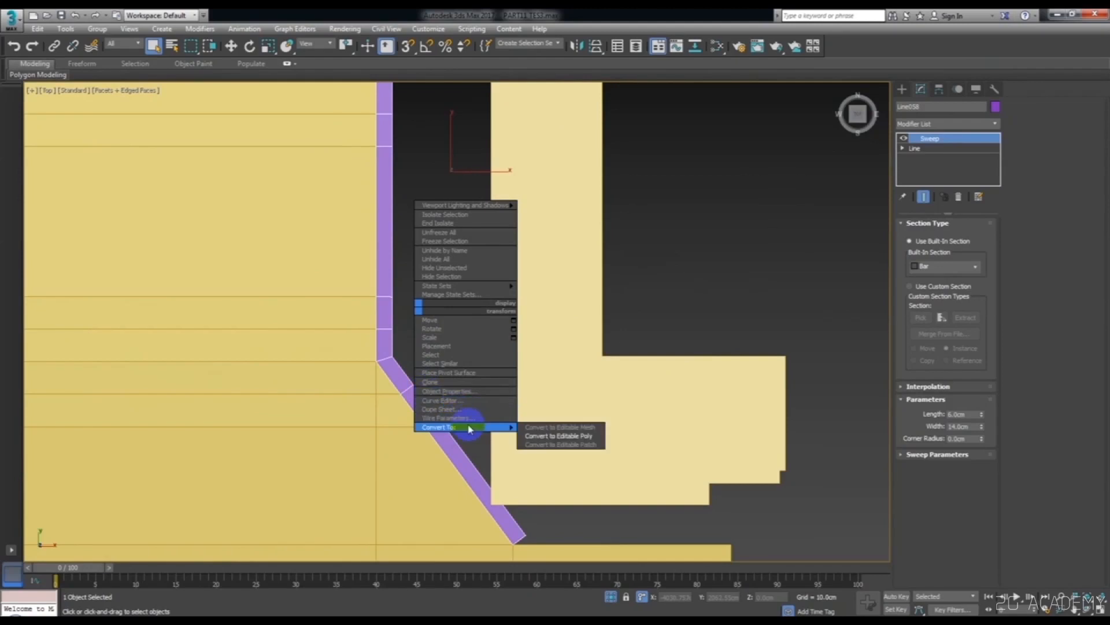
left_click(528, 437)
- Slice the kerb's diagonal end in line with the porch floor's edge and delete the polygons beyond the cut
key("s")
right_click(488, 241)
right_click(681, 275)
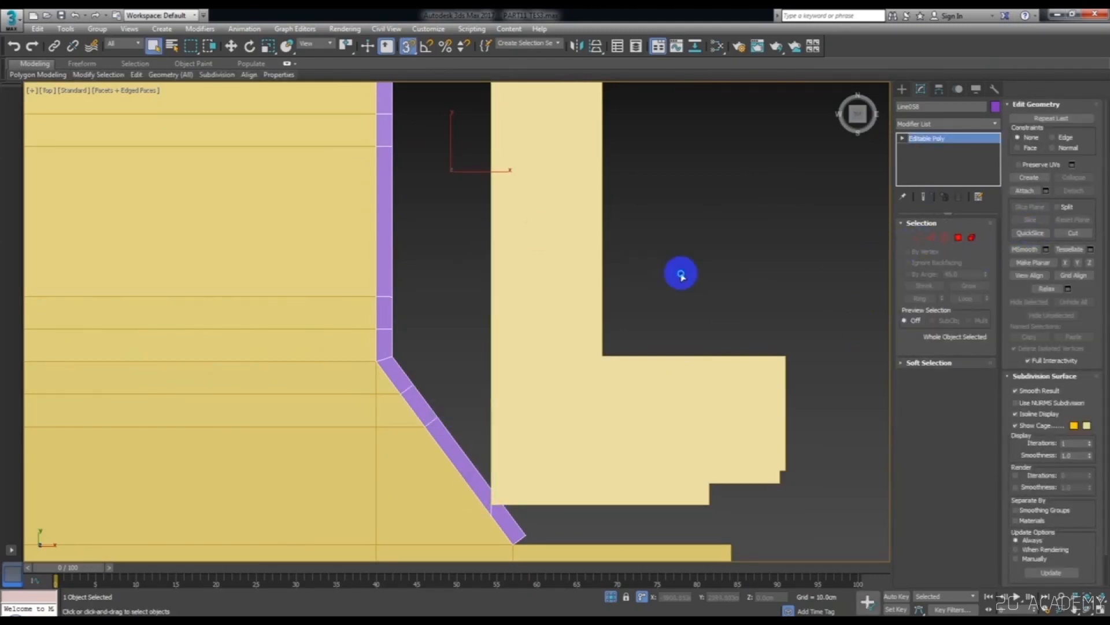
left_click(963, 238)
middle_click_drag(738, 389, 759, 297)
left_click_drag(475, 473, 632, 362)
key("Delete")
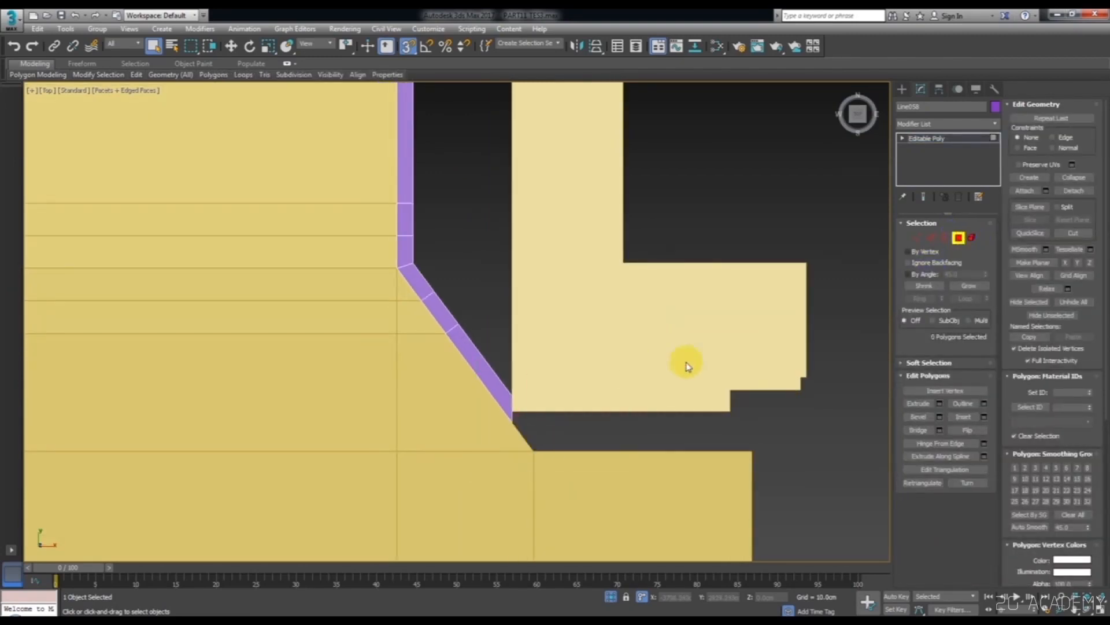
- Cap the kerb's open end at the porch corner and end the isolation to show the whole scene
left_click(945, 238)
left_click(555, 455)
right_click(501, 301)
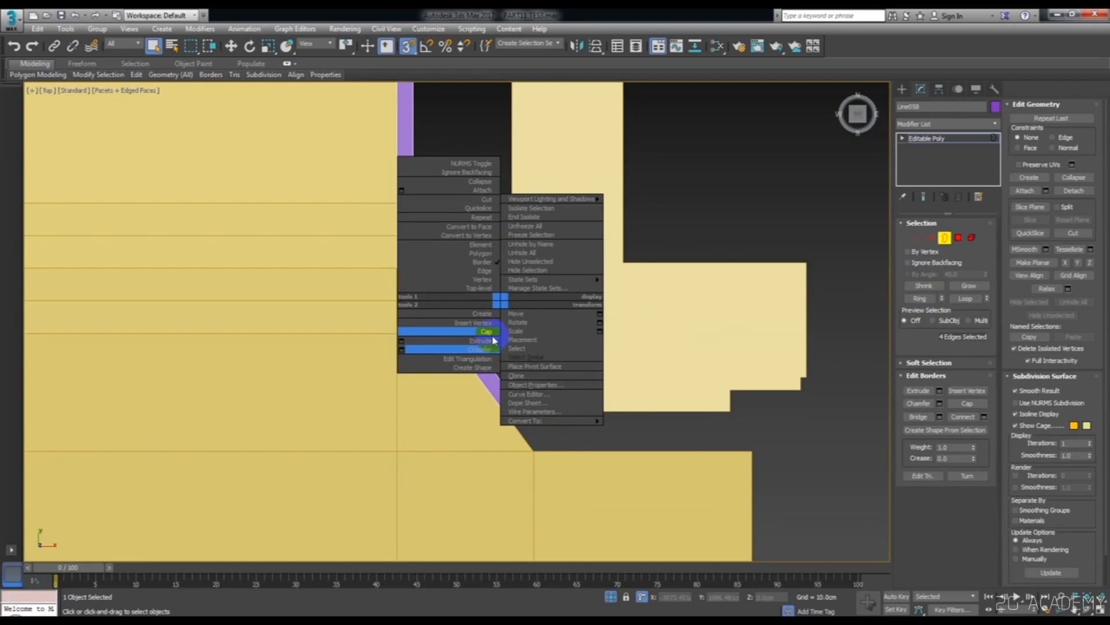
left_click(491, 334)
scroll(493, 339, "down", 3)
middle_click_drag(494, 339, 855, 226, "alt")
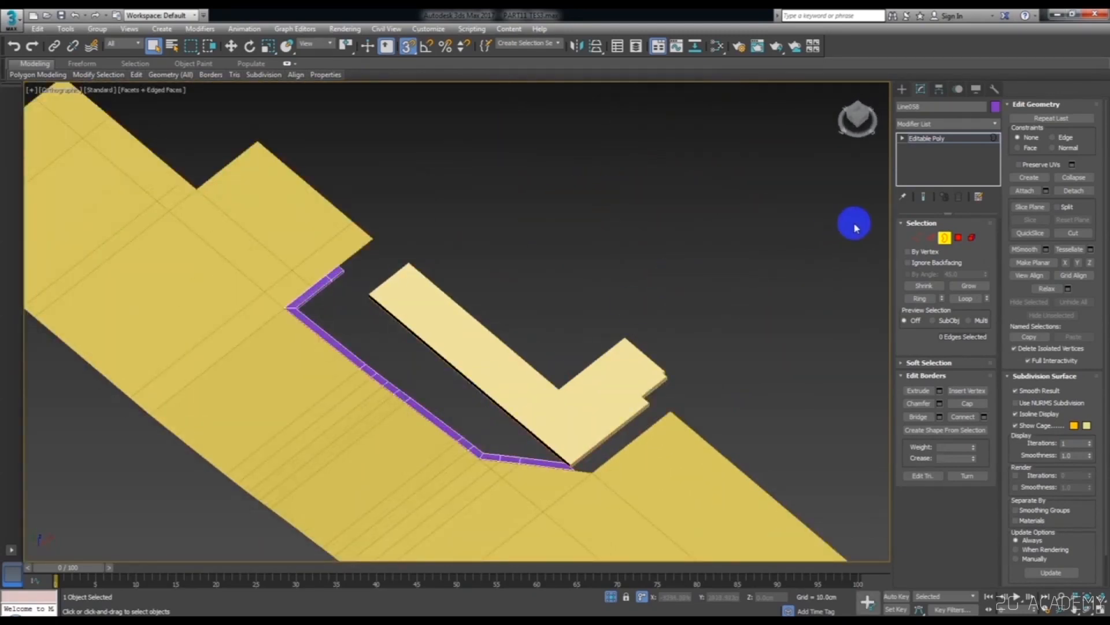
left_click(943, 238)
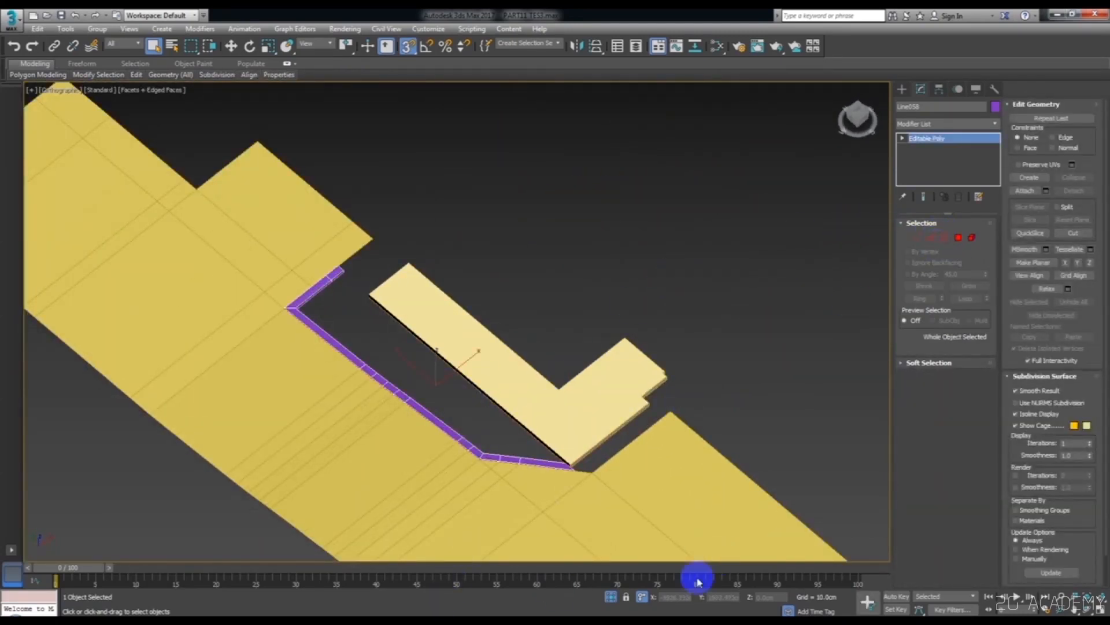
left_click(611, 596)
- Examine the kerb and the gap between it and the curved garden wall
middle_click_drag(532, 424, 585, 386, "alt")
scroll(376, 384, "up", 3)
left_click(334, 379)
scroll(335, 378, "up", 4)
scroll(289, 346, "down", 3)
middle_click_drag(258, 327, 312, 322)
scroll(332, 414, "up", 2)
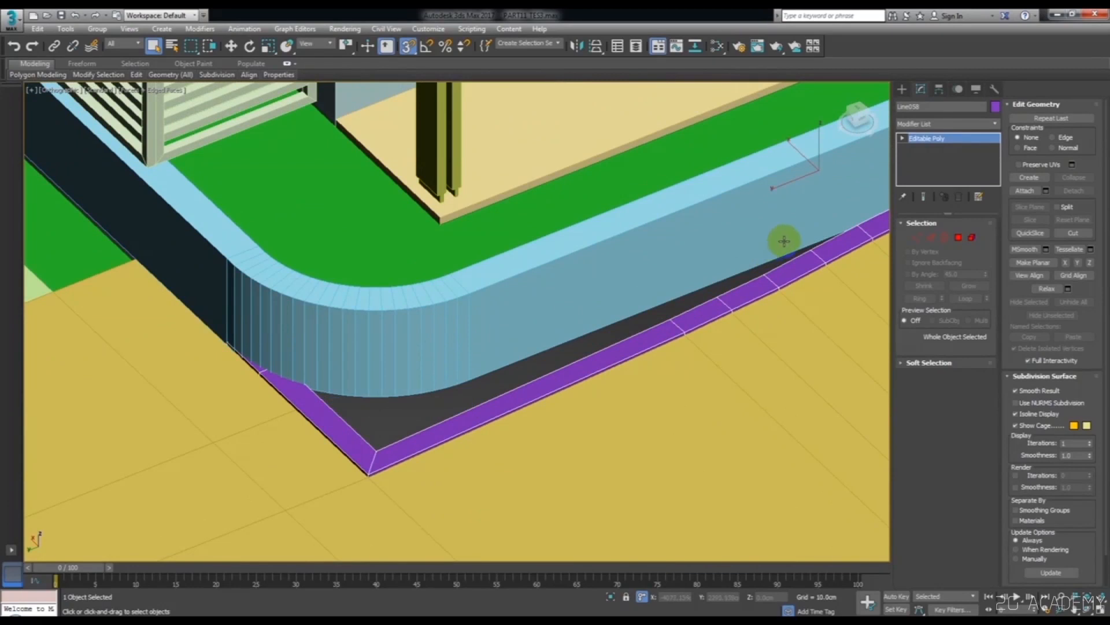
scroll(496, 325, "down", 5)
middle_click_drag(496, 324, 538, 338, "alt")
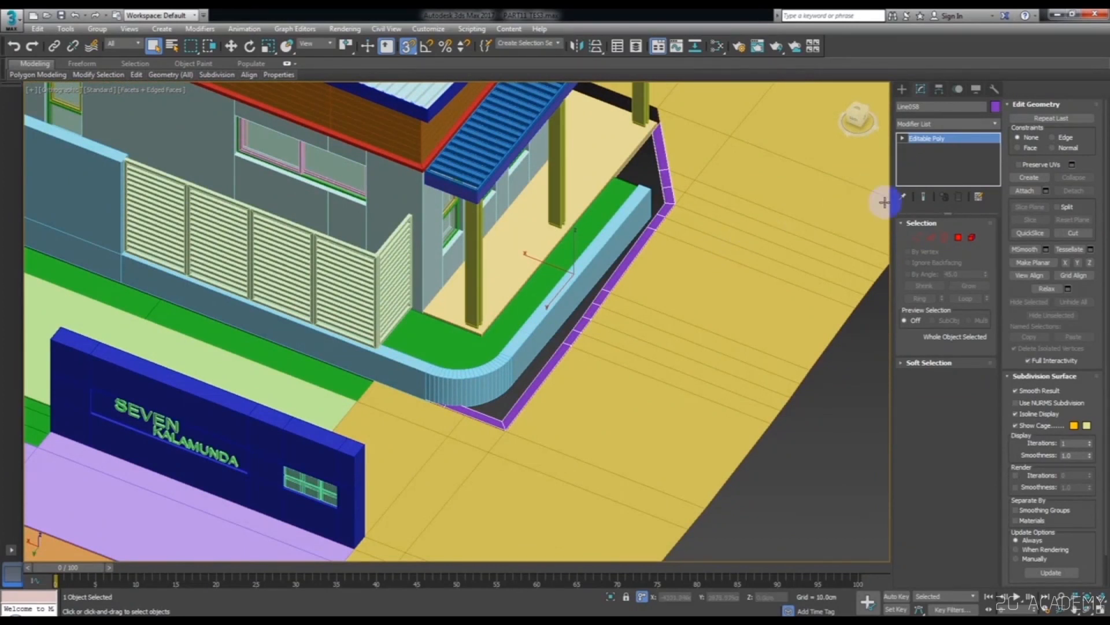
- Create a linear shape from the garden wall's outer top edges, from the rounded corner to the wall's end
left_click(595, 267)
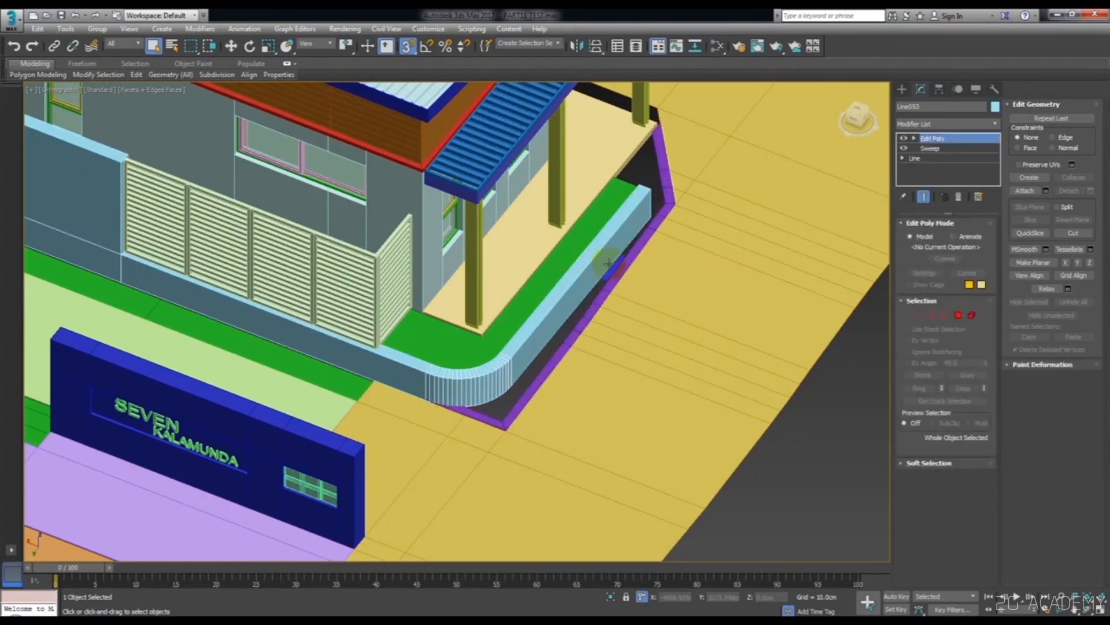
left_click(933, 316)
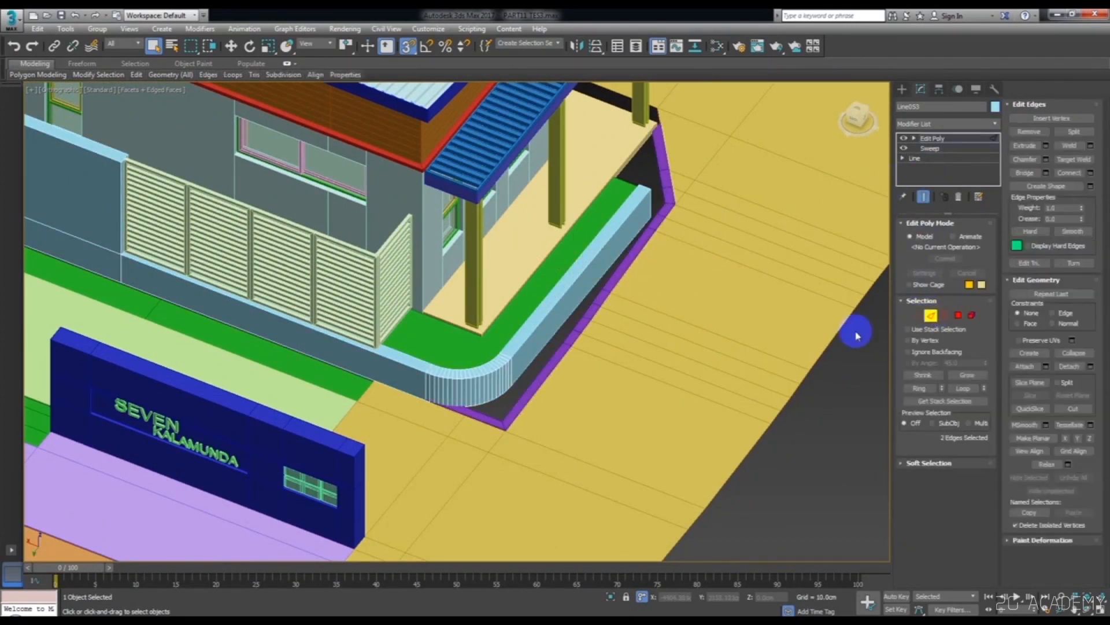
scroll(465, 391, "up", 6)
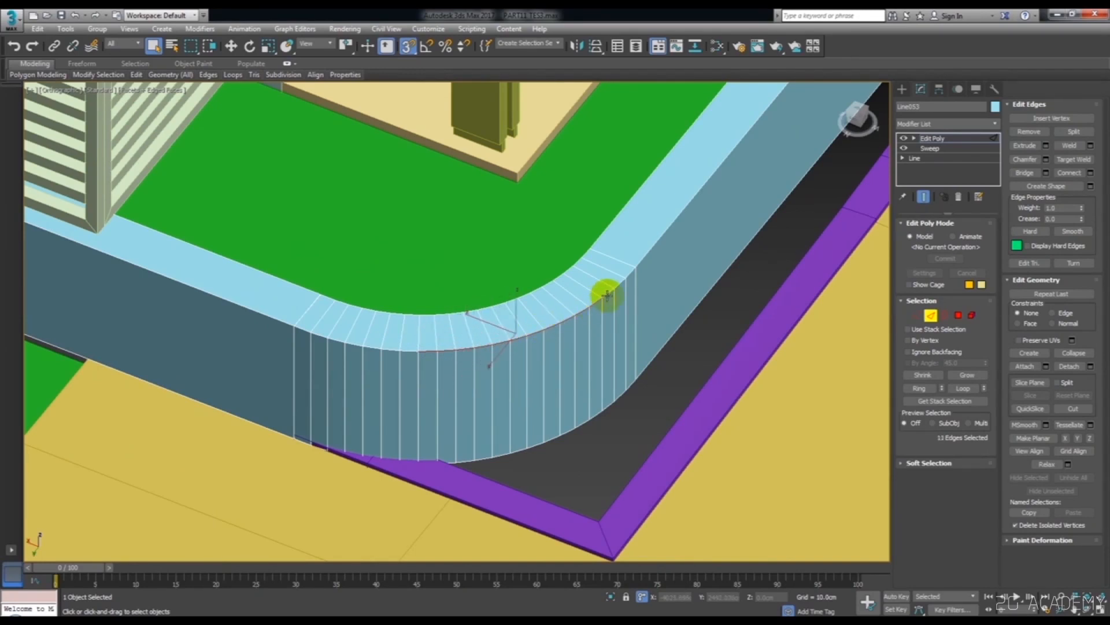
left_click(640, 259, "ctrl")
scroll(641, 259, "down", 3)
scroll(609, 250, "up", 6)
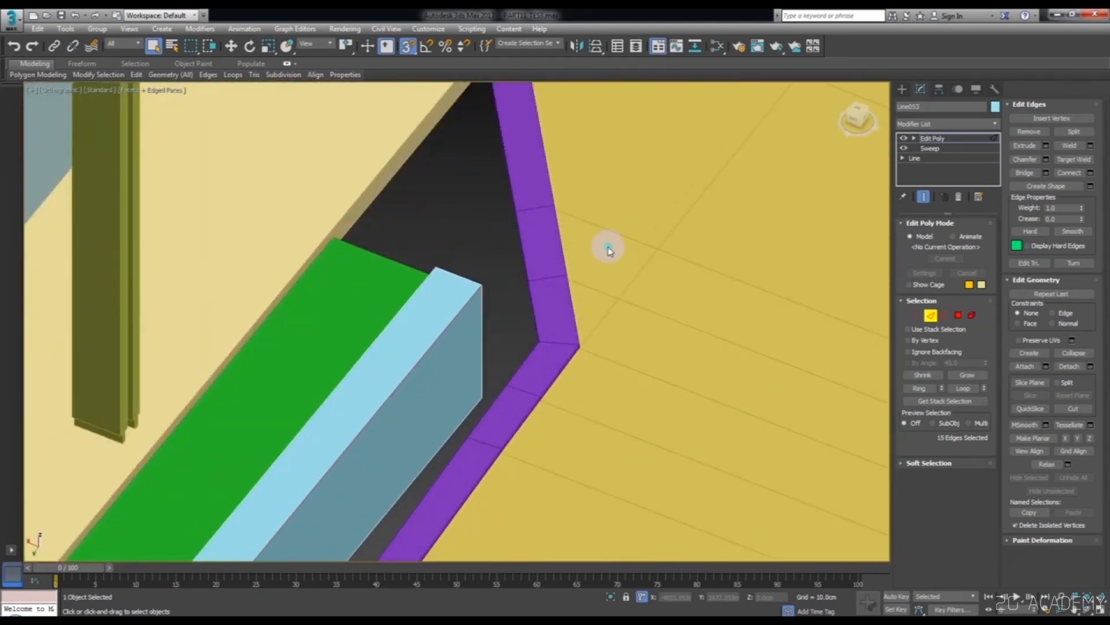
right_click(609, 250)
left_click(579, 328)
left_click(585, 319)
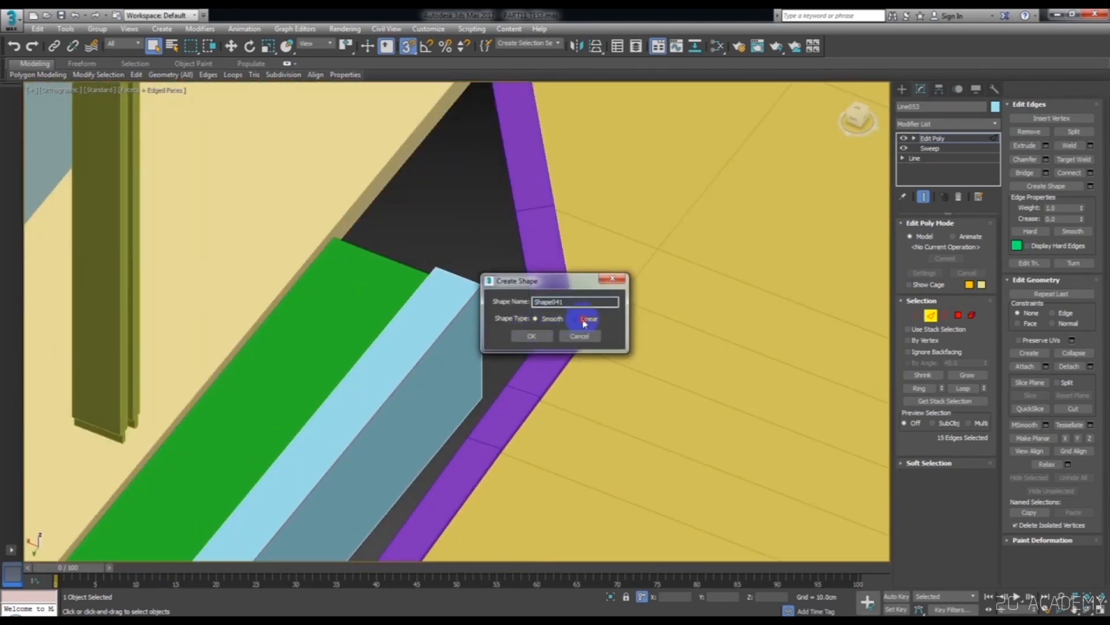
left_click(549, 337)
left_click(931, 317)
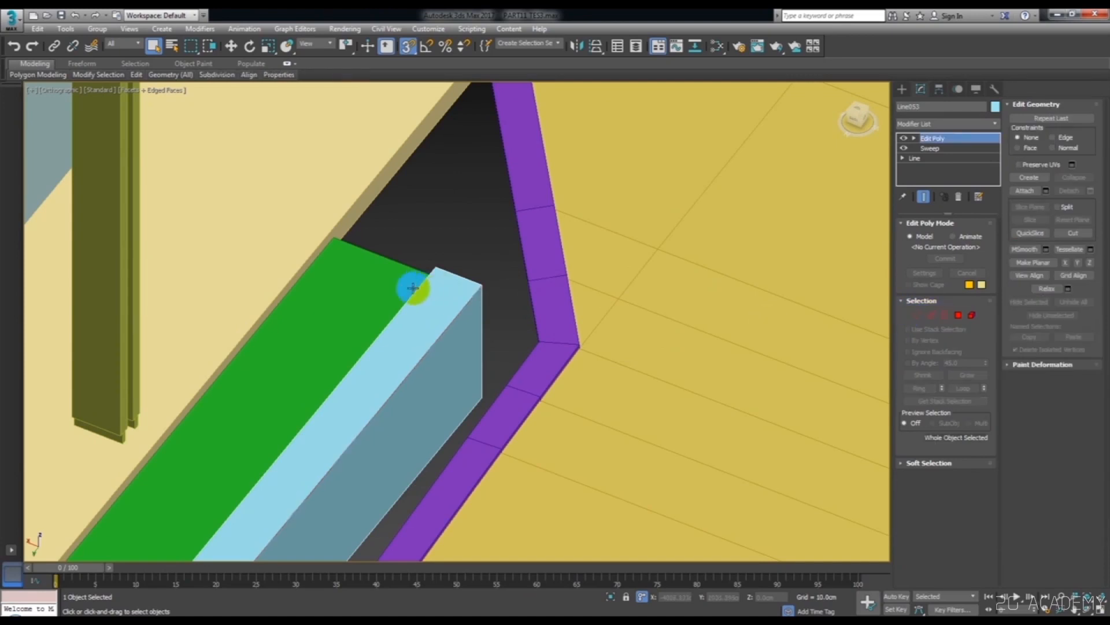
- Start a snapped line at the kerb's inner end beneath the curved wall and take it to the kerb's inner corner
scroll(505, 230, "down", 4)
scroll(369, 417, "up", 3)
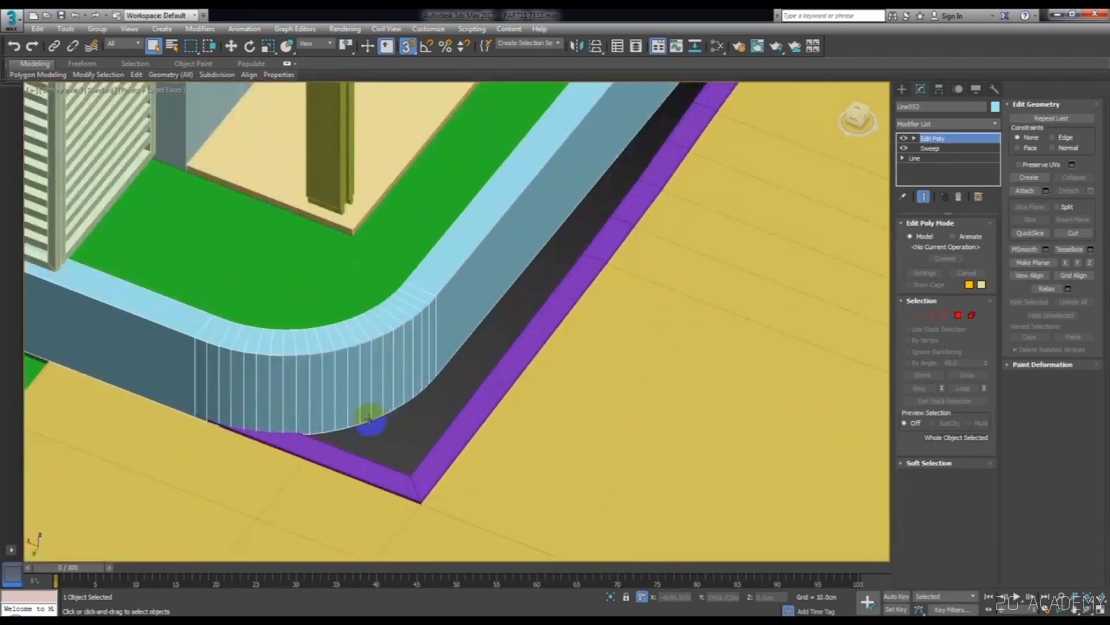
left_click(905, 90)
left_click(923, 168)
scroll(298, 399, "up", 5)
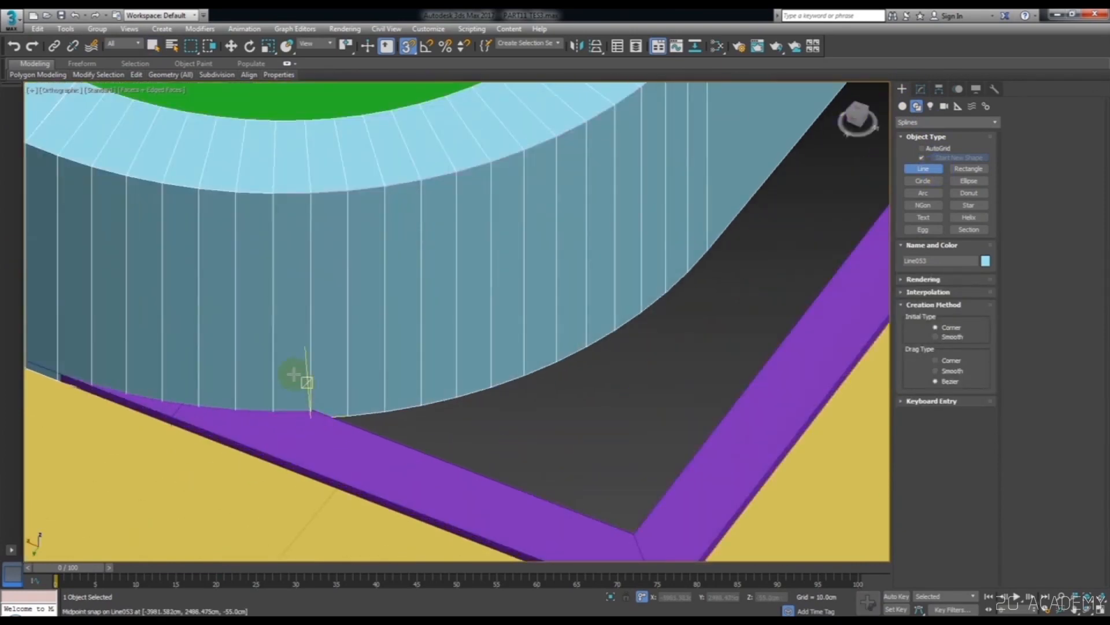
key("F3")
left_click(210, 370)
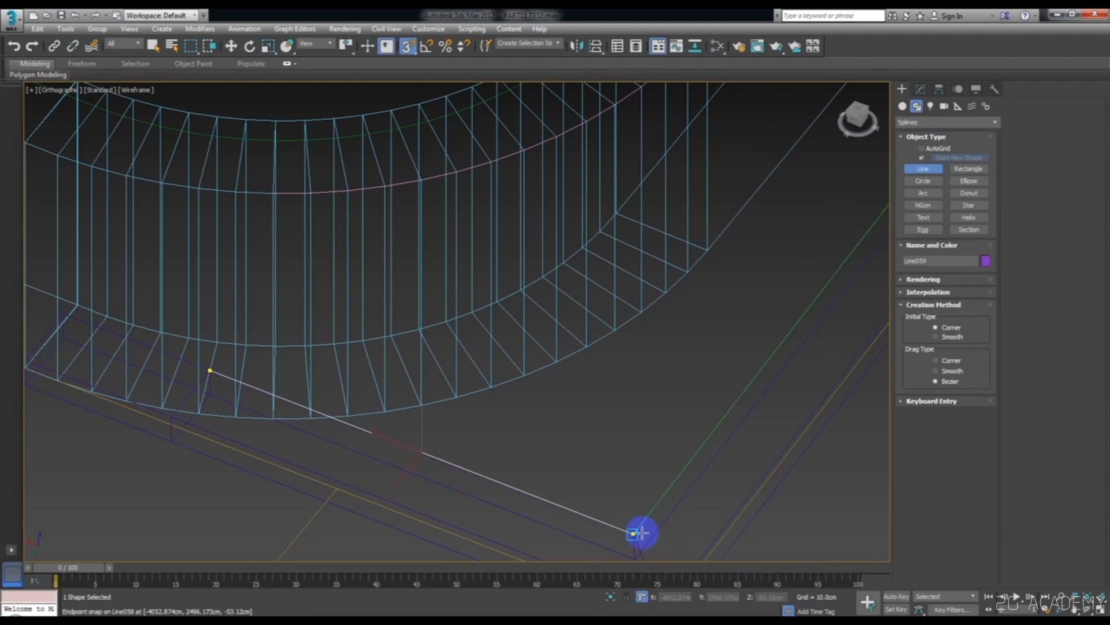
key("F3")
scroll(614, 496, "up", 3)
left_click(520, 541)
- Trace the kerb's inner top edge with line points at its joints, up to the bend near the garden wall's end
scroll(574, 478, "up", 3)
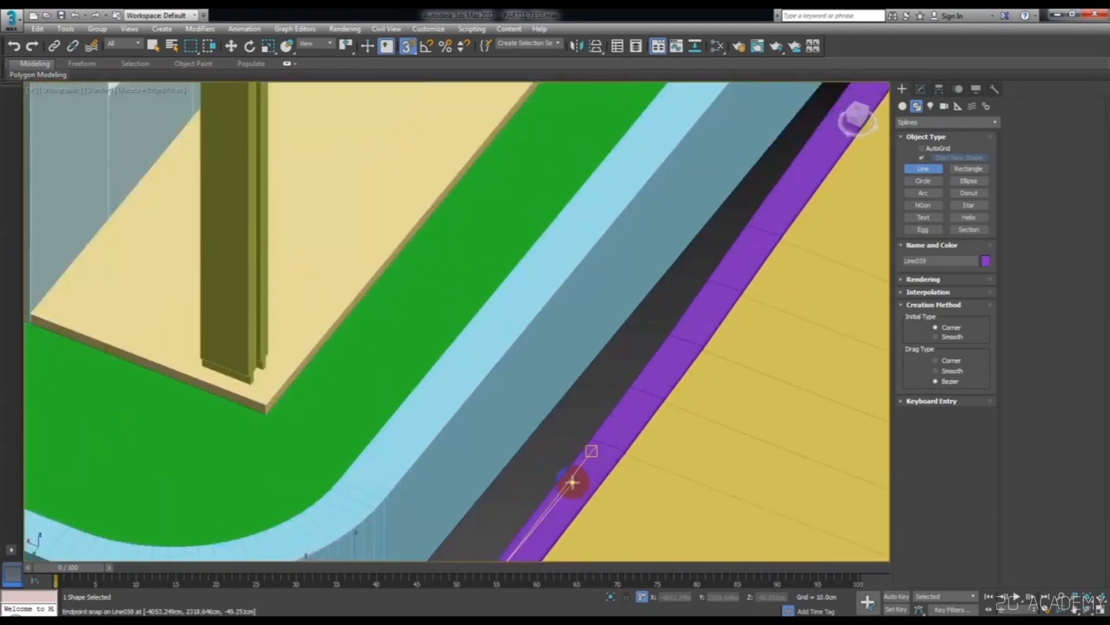
left_click(589, 438)
left_click(618, 386)
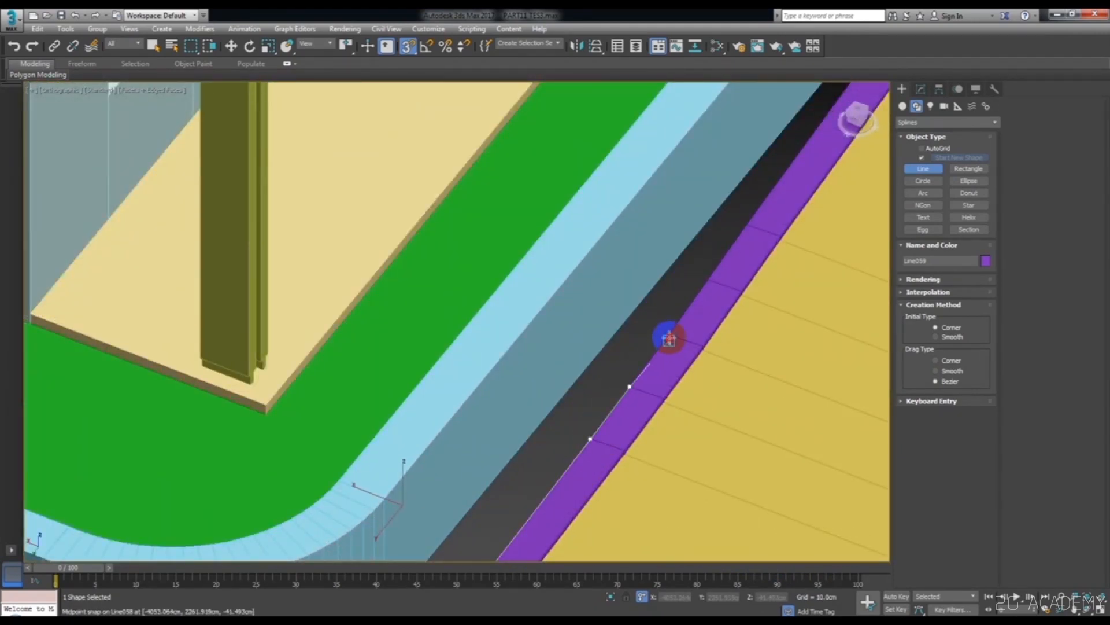
left_click(674, 328)
left_click(708, 279)
scroll(701, 258, "down", 4)
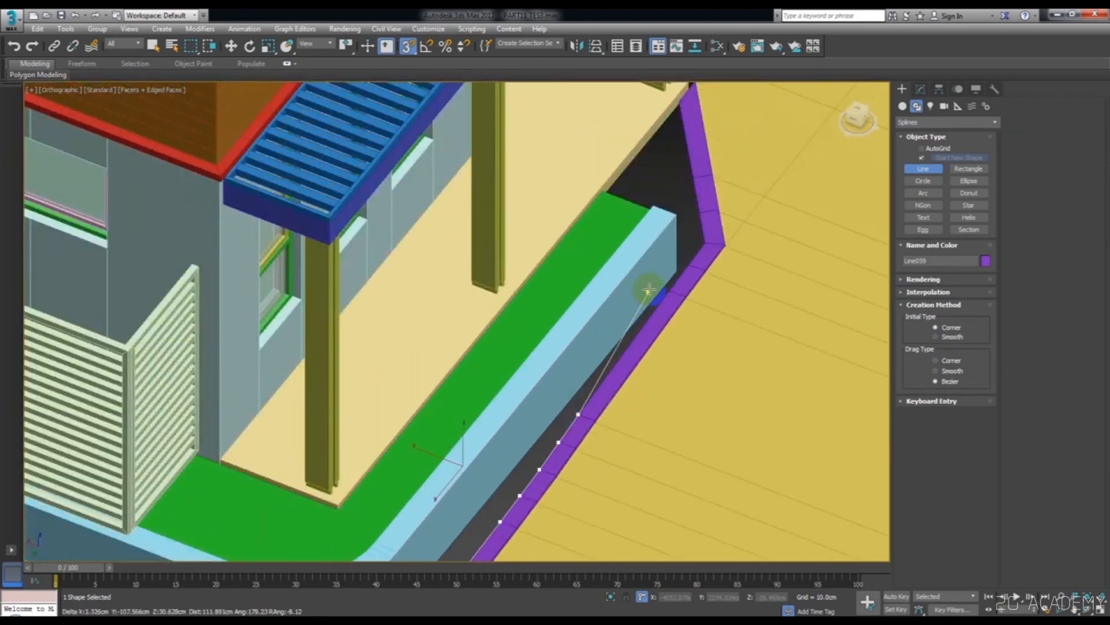
scroll(650, 285, "up", 5)
left_click(702, 262)
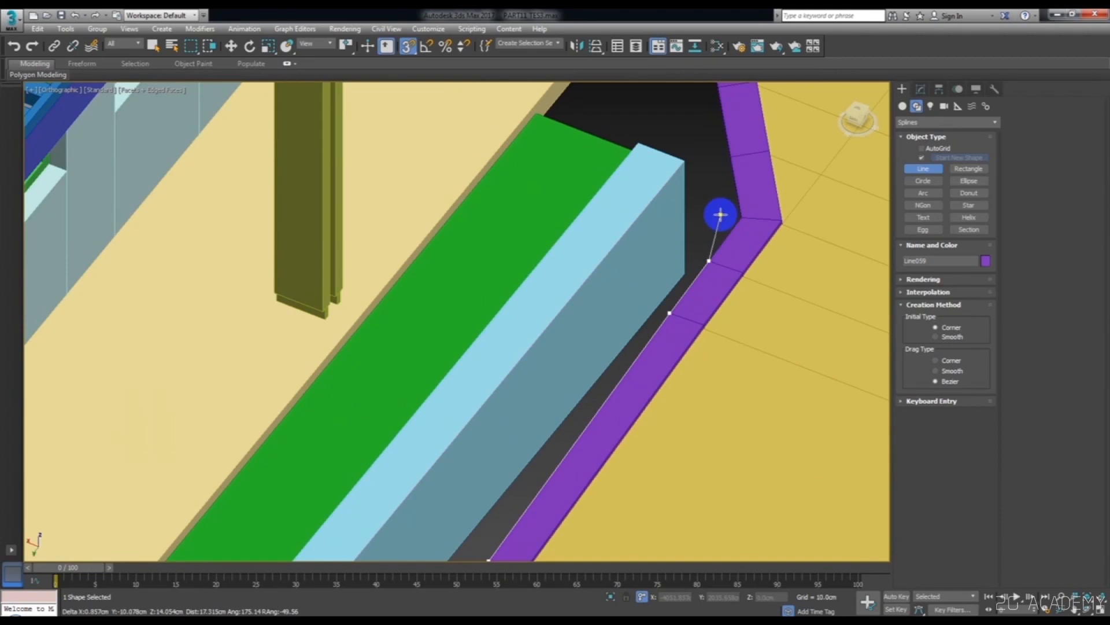
left_click(733, 213)
- Continue the line along the kerb's diagonal and the porch floor's edge to the green bed's corner, ending at the wall's end
middle_click_drag(733, 212, 575, 460)
left_click(654, 307)
left_click(594, 332)
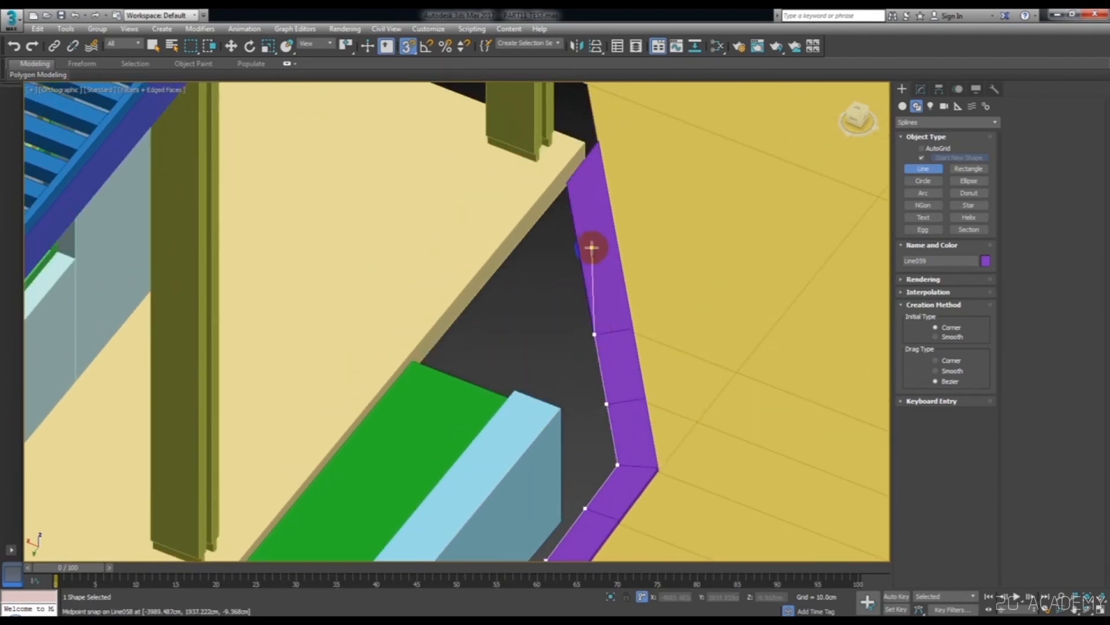
mouse_move(478, 324)
middle_mouse_down("alt")
mouse_move(463, 332)
mouse_move(426, 318)
mouse_move(314, 193)
mouse_move(270, 108)
middle_mouse_up("alt")
scroll(426, 317, "down", 4)
scroll(502, 409, "up", 3)
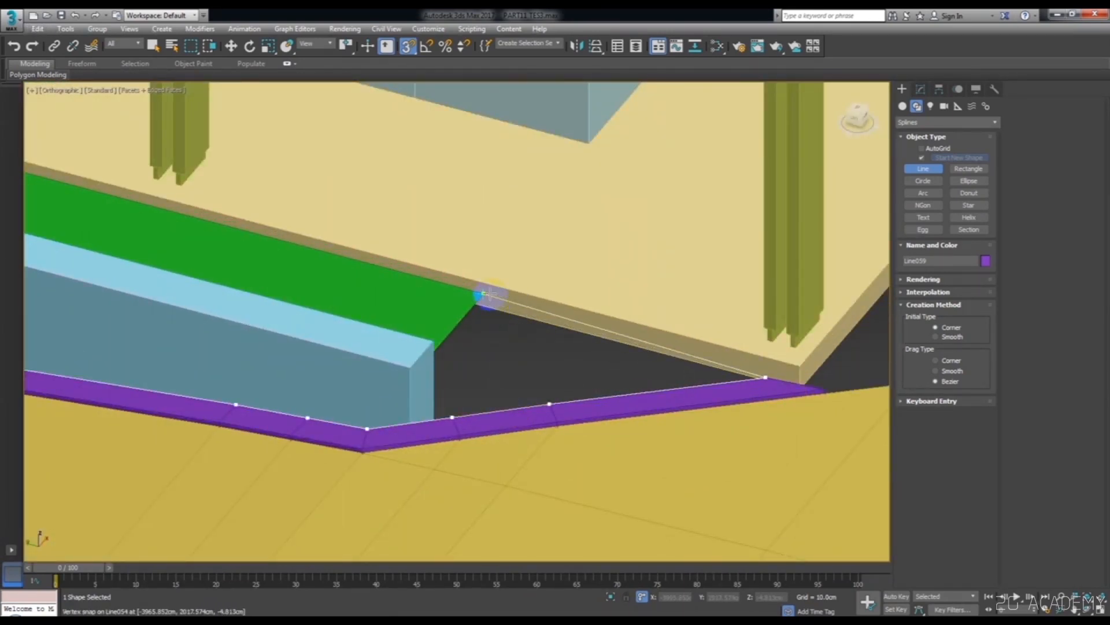
left_click(489, 293)
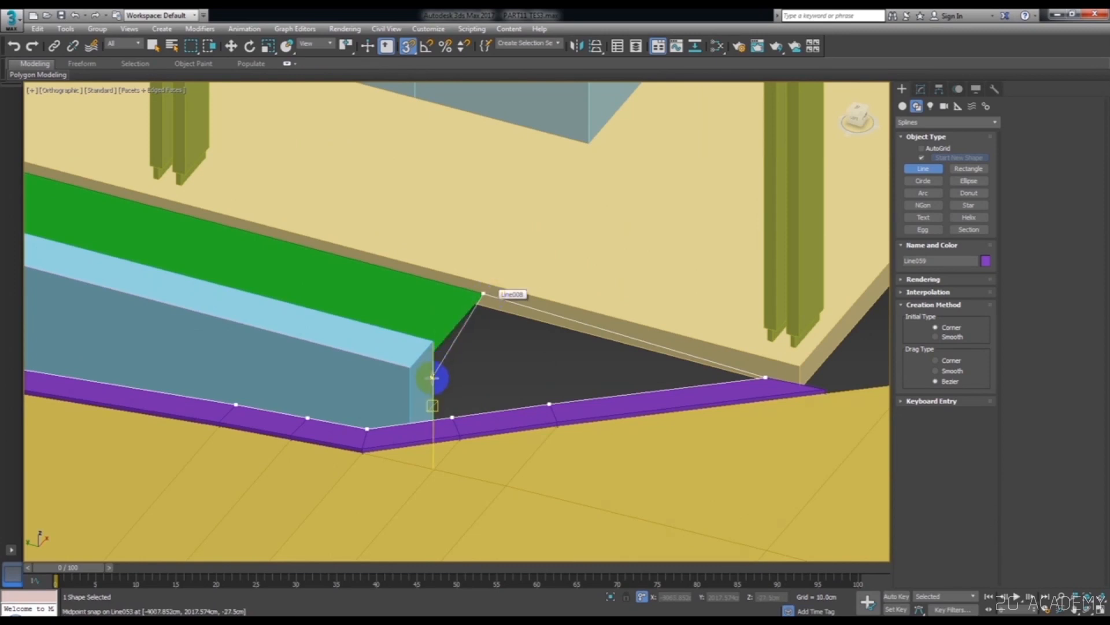
left_click(411, 368)
right_click(509, 360)
right_click(530, 354)
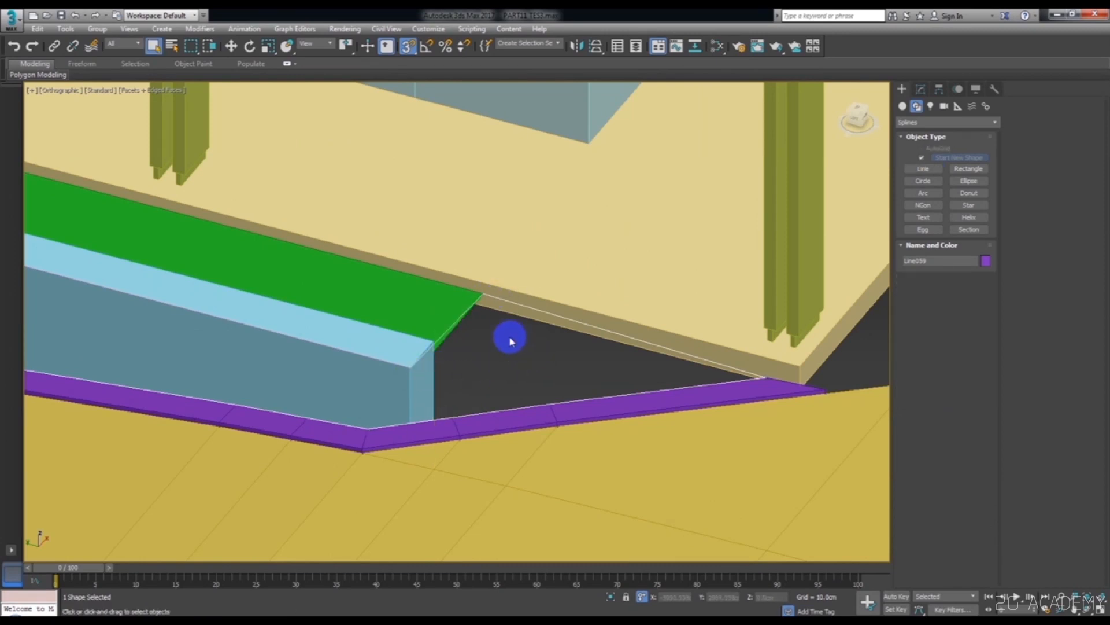
- Check the porch corner in SketchUp and, back in 3ds Max, delete the new line's segments beyond the kerb's bend
left_click(424, 386)
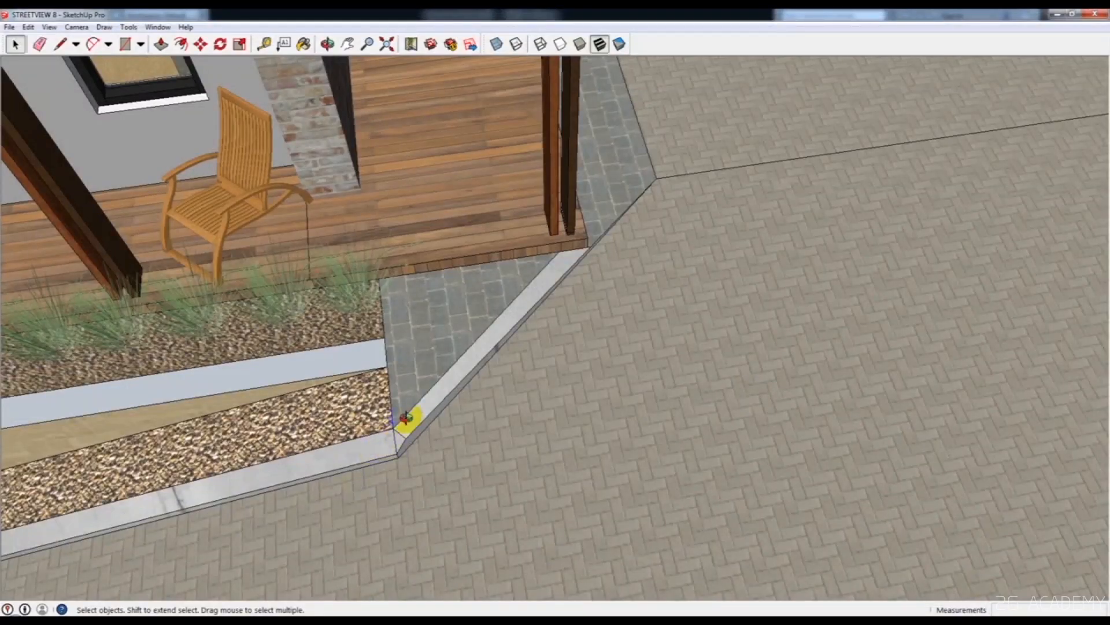
mouse_move(406, 418)
middle_mouse_down()
mouse_move(364, 322)
mouse_move(411, 235)
mouse_move(411, 250)
middle_mouse_up()
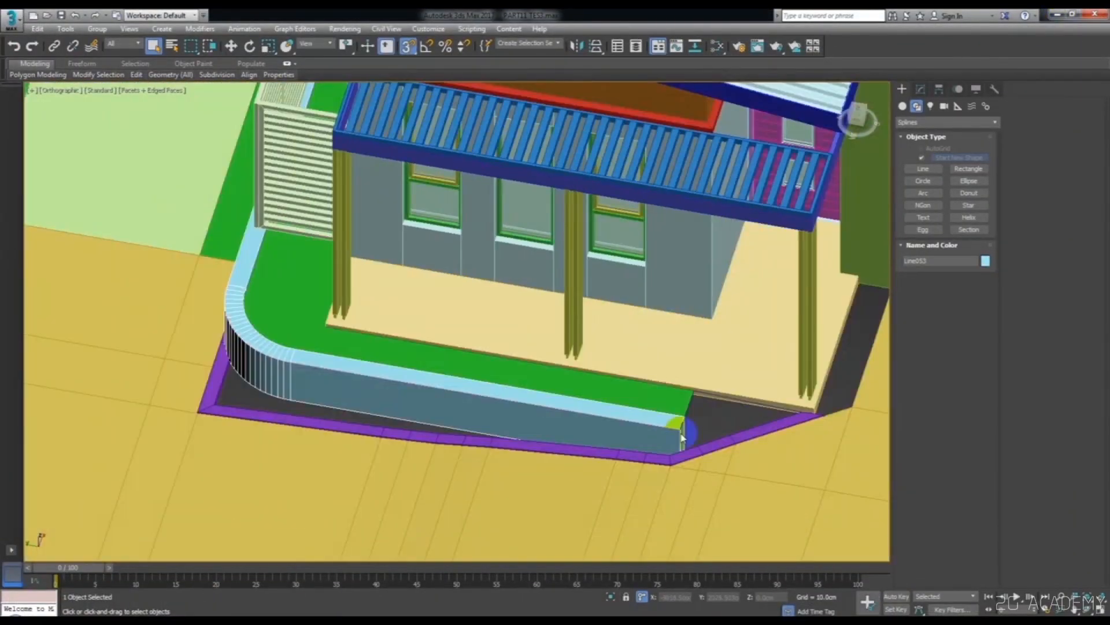
scroll(683, 440, "up", 5)
left_click_drag(765, 357, 756, 407)
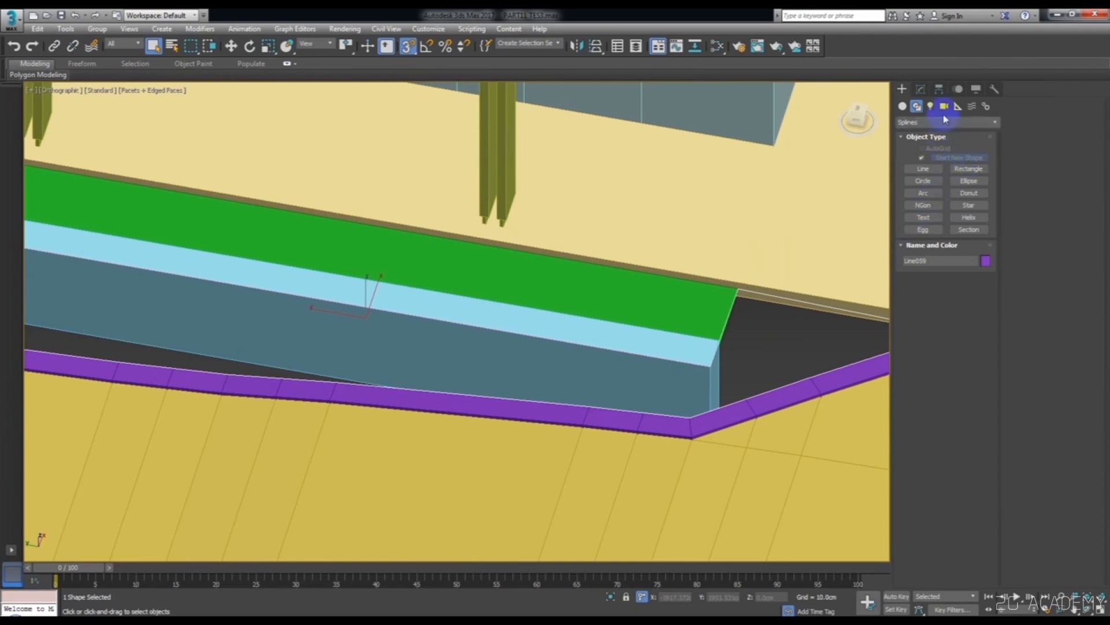
left_click(920, 88)
left_click(951, 269)
scroll(700, 358, "down", 2)
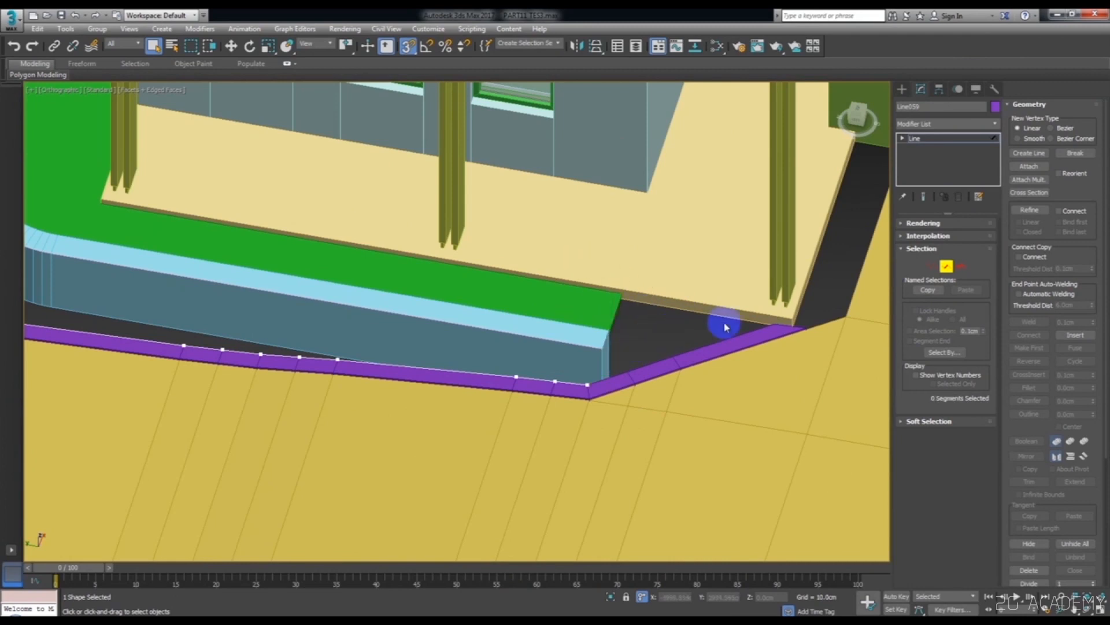
left_click(949, 270)
- Isolate the kerb line together with the shape taken from the garden wall's top edge
scroll(659, 312, "down", 4)
middle_click_drag(659, 312, 696, 298, "alt")
scroll(525, 302, "up", 4)
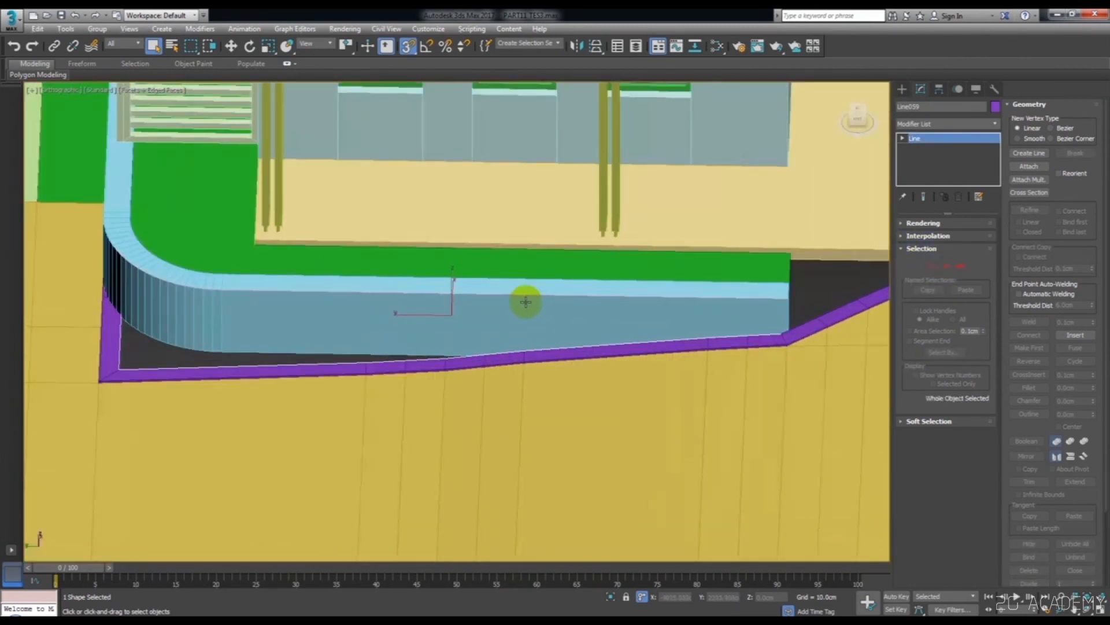
left_click(546, 296, "ctrl")
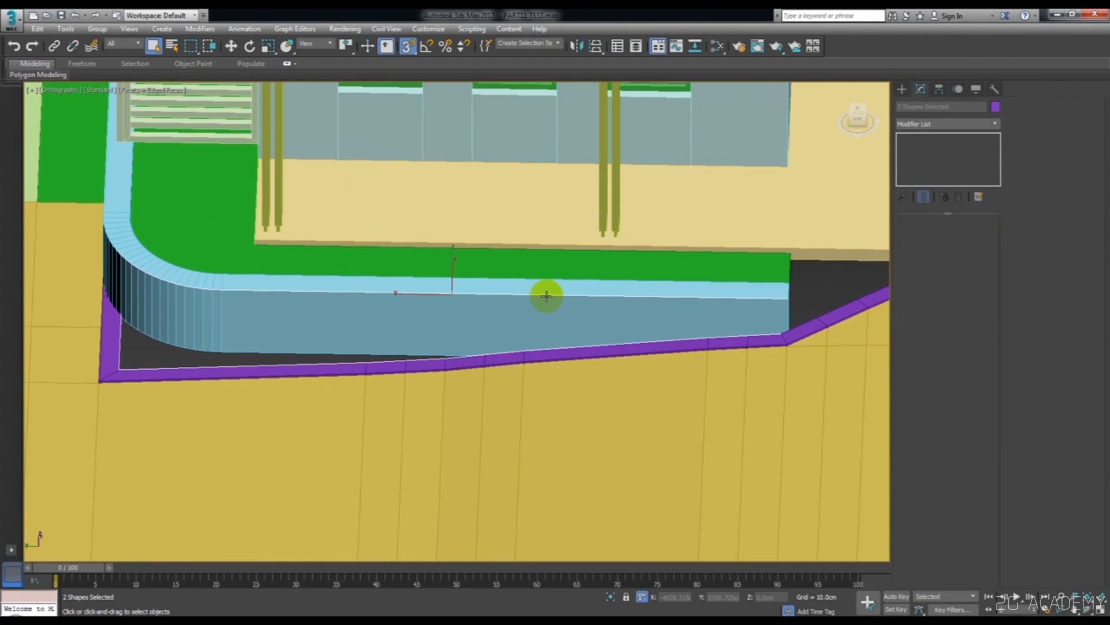
key("alt+q")
middle_click_drag(550, 310, 619, 360, "alt")
left_click(624, 364)
middle_click_drag(511, 382, 578, 366, "alt")
- Attach the wall's top-edge shape to the kerb line and open the combined line's vertices for editing
left_click(602, 347)
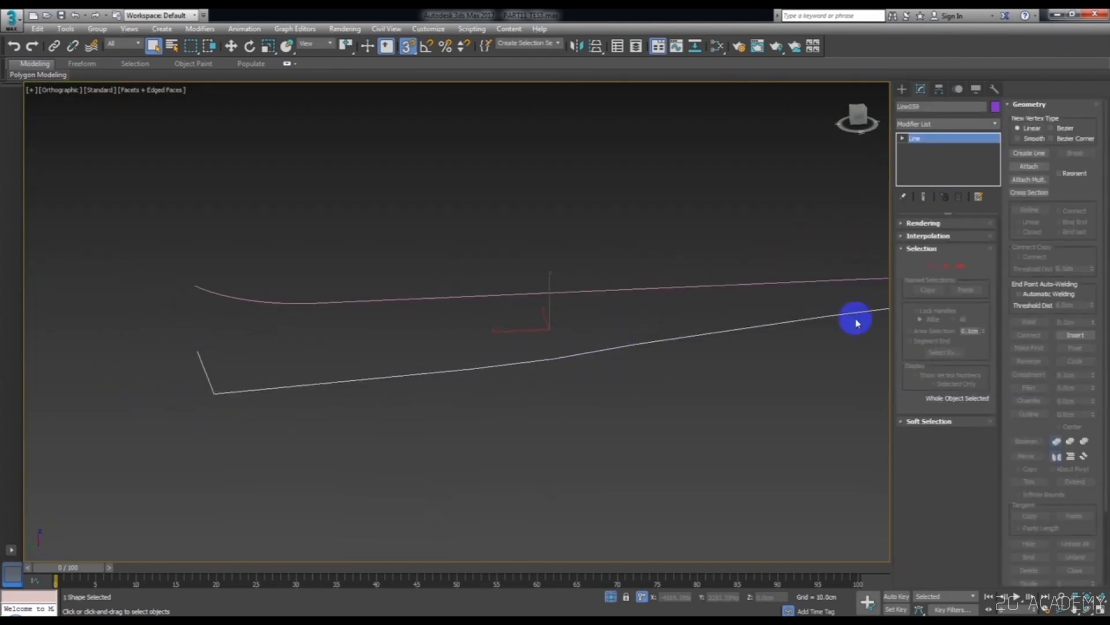
left_click(1029, 166)
left_click(738, 284)
key("w")
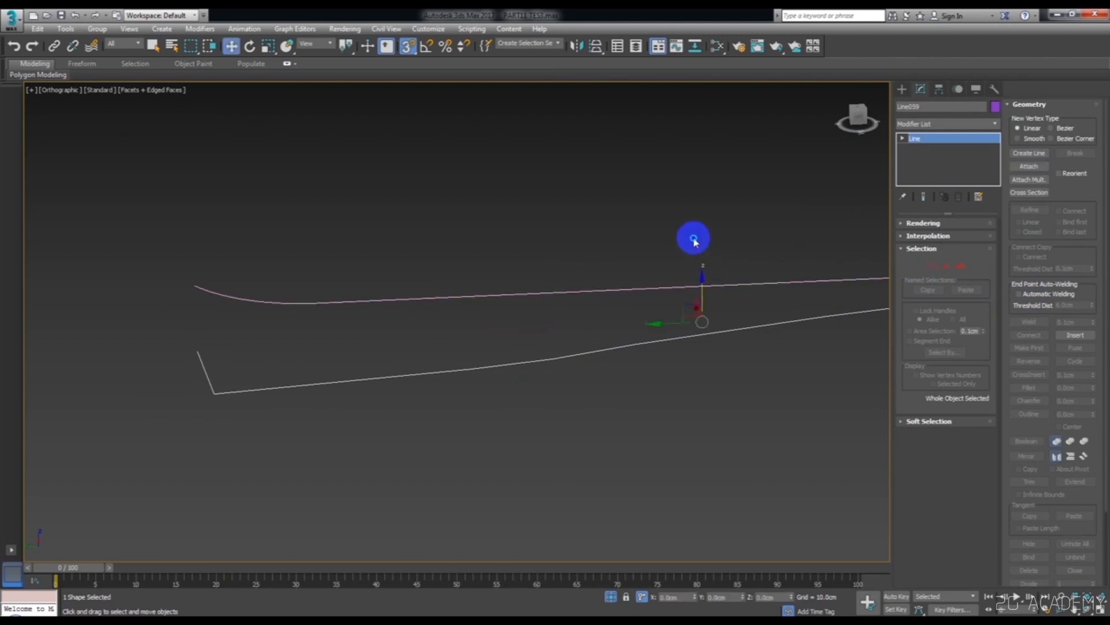
left_click(932, 267)
middle_click_drag(779, 333, 669, 342)
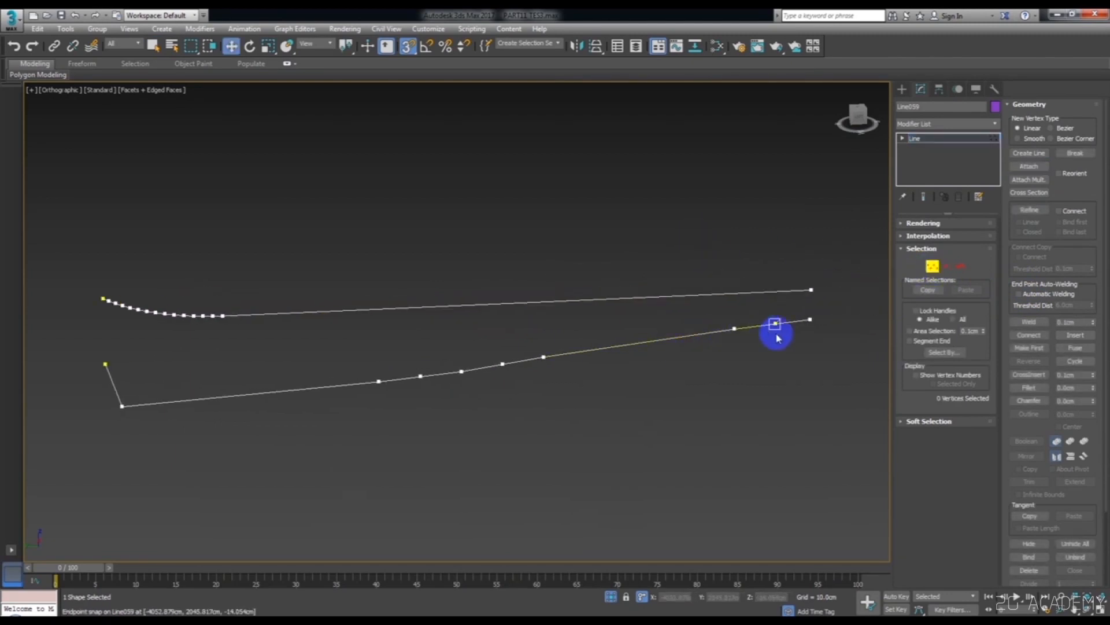
- Refine the wall-edge line's straight run with added vertices opposite those of the kerb line
left_click(1025, 208)
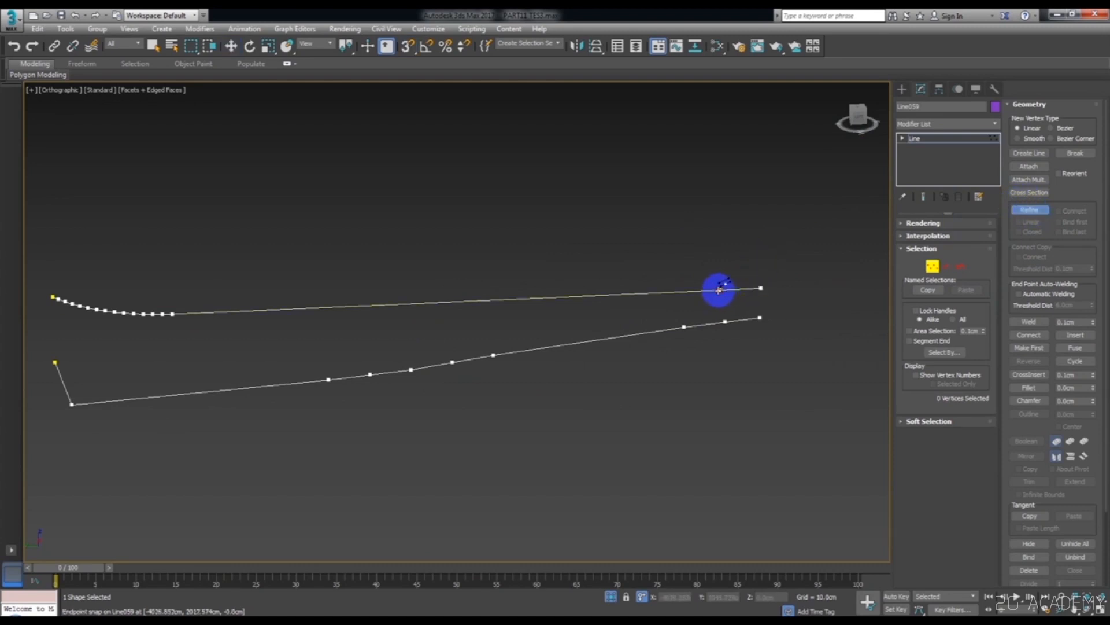
left_click(487, 300)
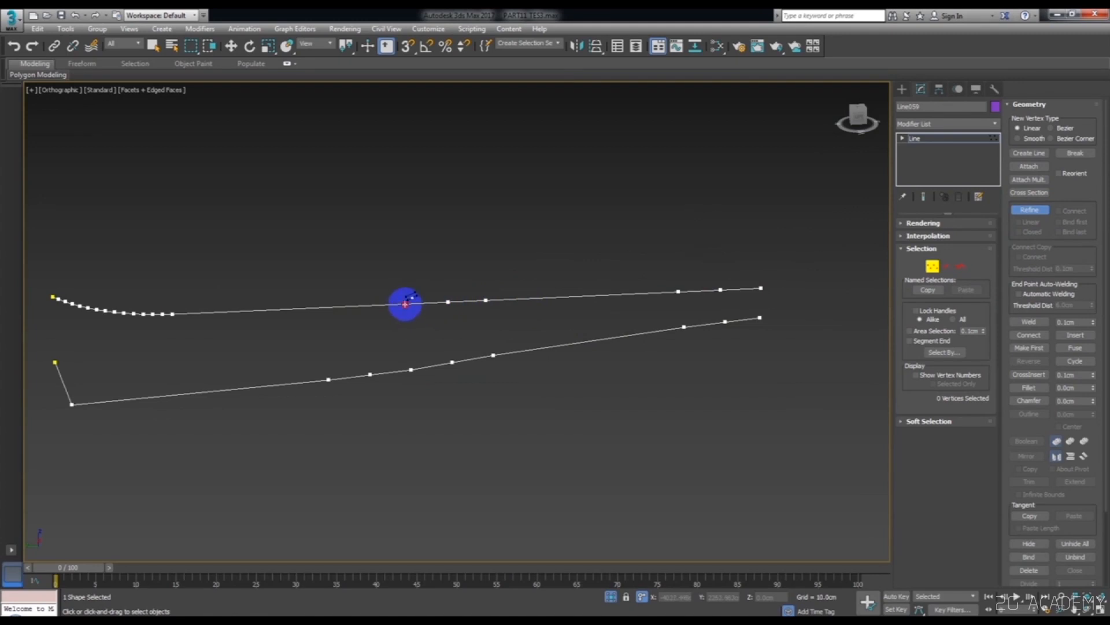
middle_click_drag(324, 308, 493, 381, "alt")
middle_click_drag(716, 439, 616, 341, "alt")
- Lower the wall-edge line's curved end and its first added vertex to the kerb line's height
left_click_drag(409, 265, 169, 191)
left_click_drag(242, 199, 241, 303)
key("s")
middle_click_drag(554, 229, 497, 261)
left_click_drag(495, 261, 458, 327)
- Lower the next four vertices along the wall-edge line to the heights of their matching kerb vertices
left_click(501, 260)
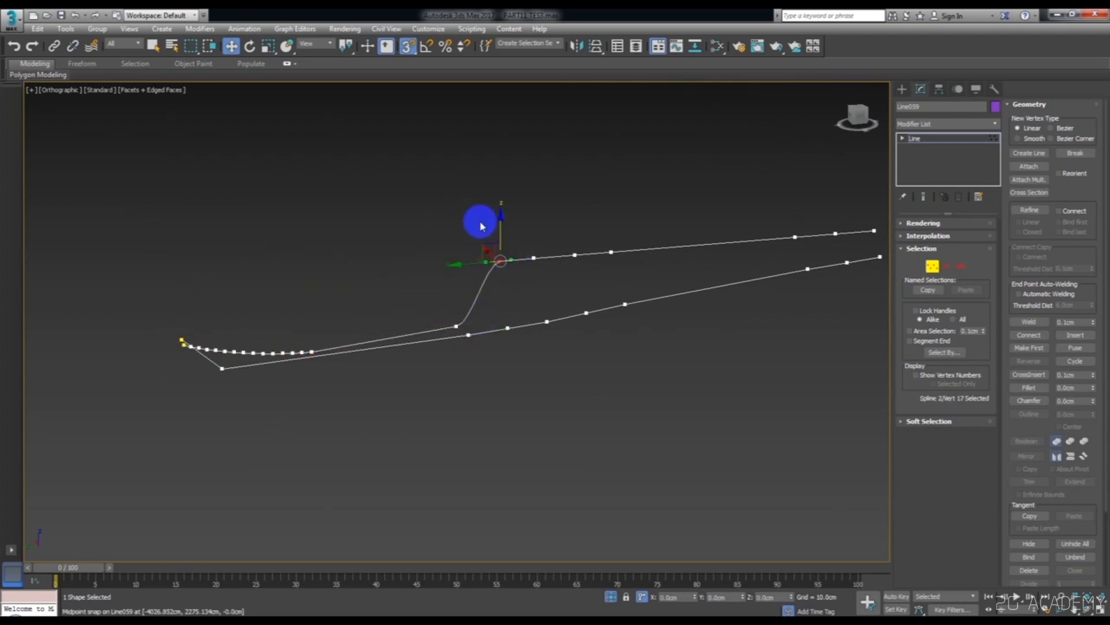
left_click_drag(500, 221, 513, 322)
left_click(533, 257)
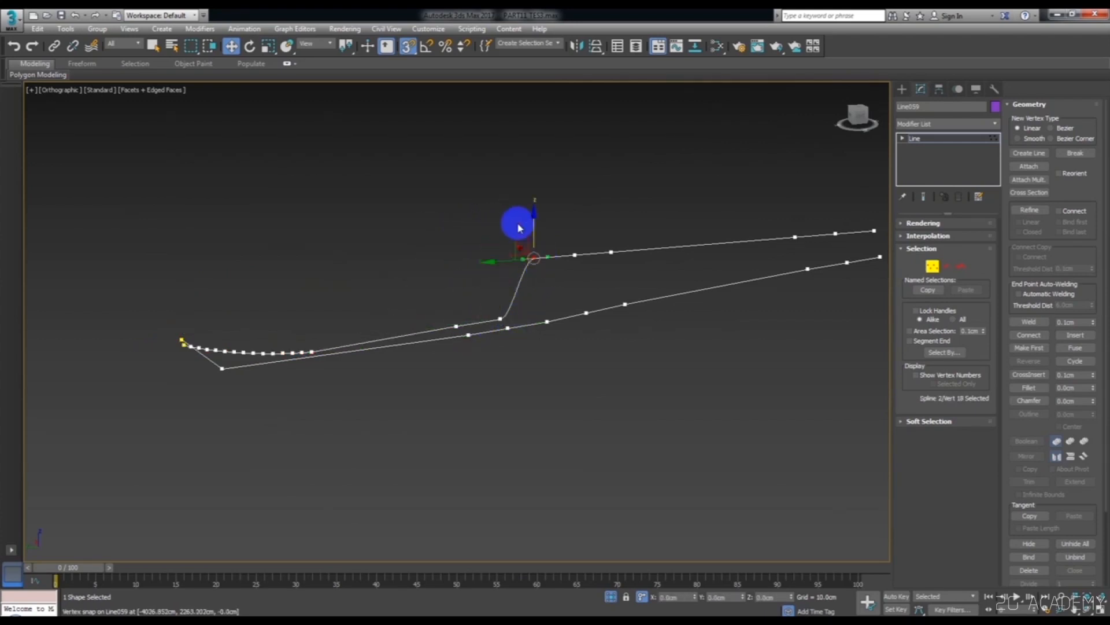
left_click_drag(532, 223, 540, 314)
left_click(575, 254)
left_click_drag(579, 245, 598, 293)
left_click(612, 252)
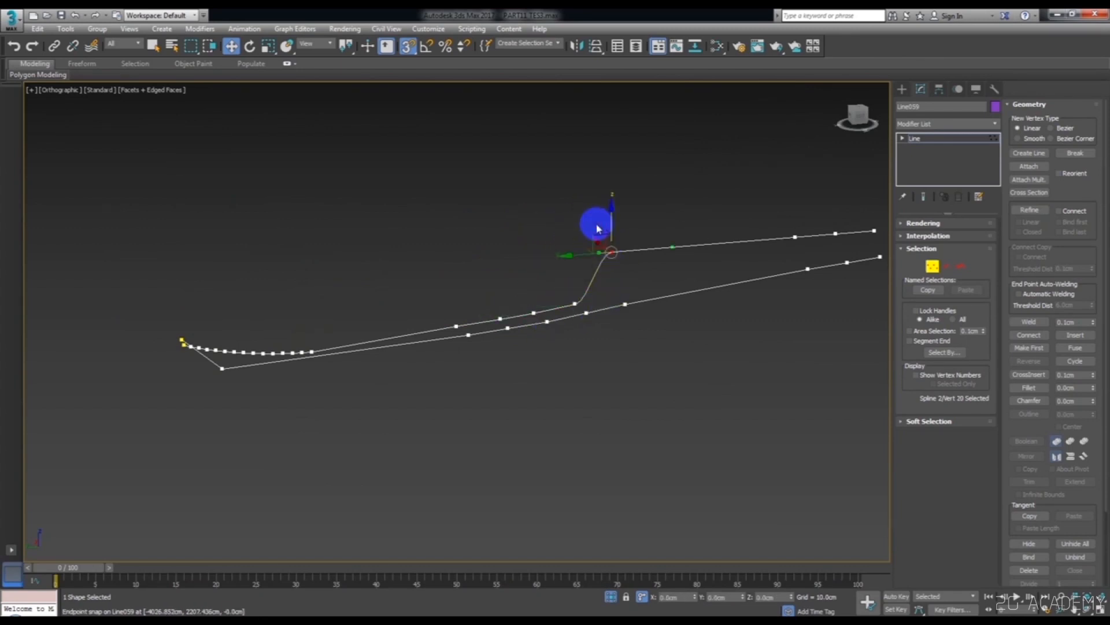
left_click_drag(609, 223, 627, 297)
- Lower the last three vertices at the wall-edge line's far end to match the kerb line
middle_click_drag(812, 265, 675, 297)
mouse_move(681, 281)
left_mouse_down()
mouse_move(625, 243)
mouse_move(669, 297)
left_mouse_up()
left_click(698, 265)
left_click_drag(698, 231, 747, 291)
left_click(735, 263)
middle_click_drag(746, 290, 665, 304, "alt")
- Convert the eight lowered vertices of the wall-edge line to corner vertices
left_click_drag(708, 271, 266, 209)
middle_click_drag(394, 325, 570, 297, "alt")
left_click_drag(569, 297, 252, 252)
middle_click_drag(253, 253, 515, 272, "alt")
right_click(515, 265)
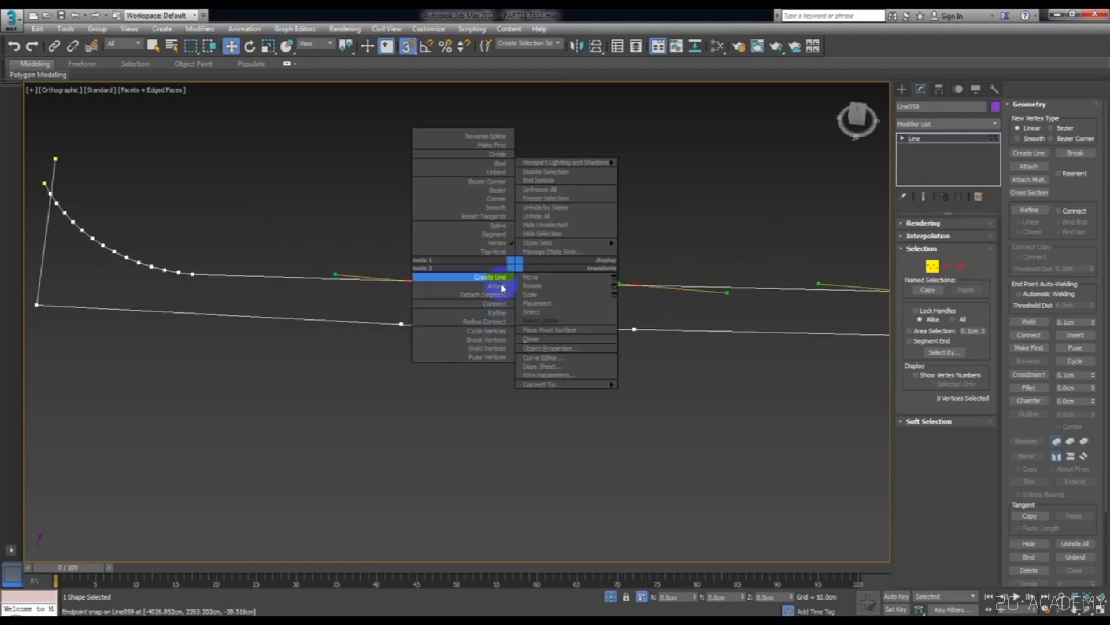
left_click(503, 207)
middle_click_drag(505, 209, 601, 287, "alt")
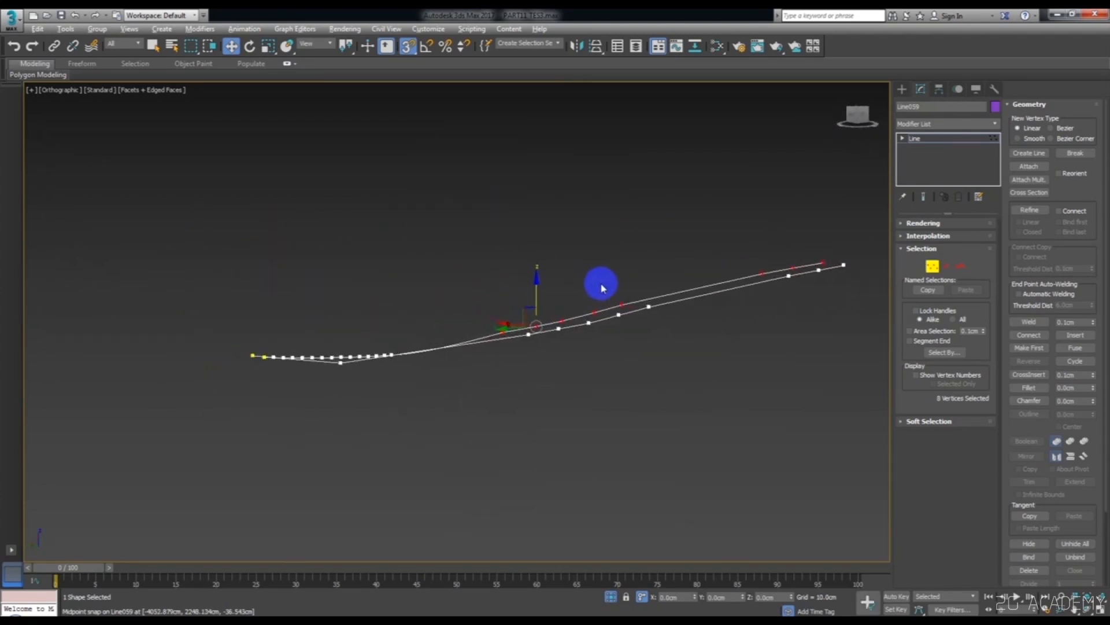
- Convert the vertex where the wall-edge line's curve meets its straight run to a corner vertex
scroll(480, 364, "up", 5)
left_click(281, 368)
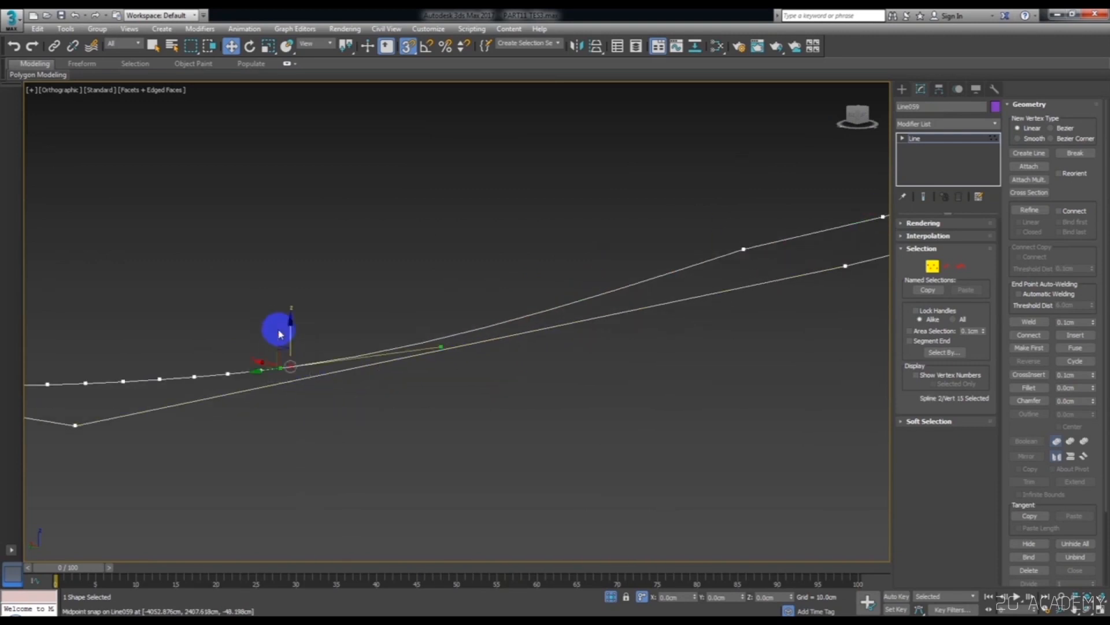
right_click(454, 346)
left_click(436, 283)
middle_click_drag(437, 285, 458, 293, "alt")
left_click(532, 372)
middle_click_drag(533, 372, 466, 374, "alt")
middle_click_drag(230, 330, 228, 352, "alt")
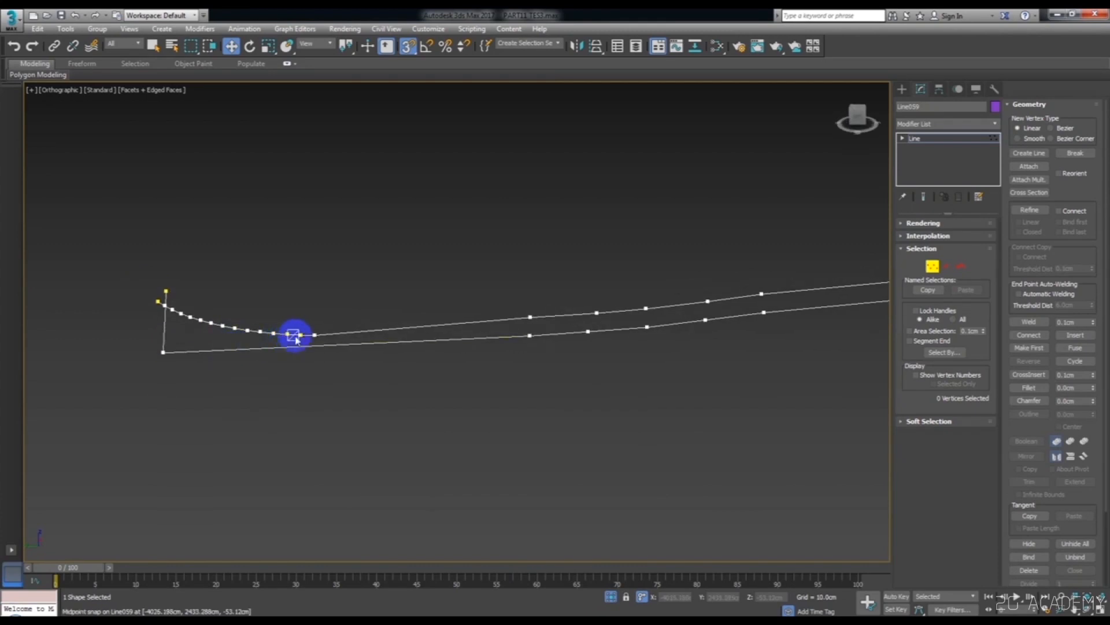
middle_click_drag(295, 339, 339, 345, "alt")
left_click_drag(339, 342, 86, 283)
middle_click_drag(284, 345, 347, 347, "alt")
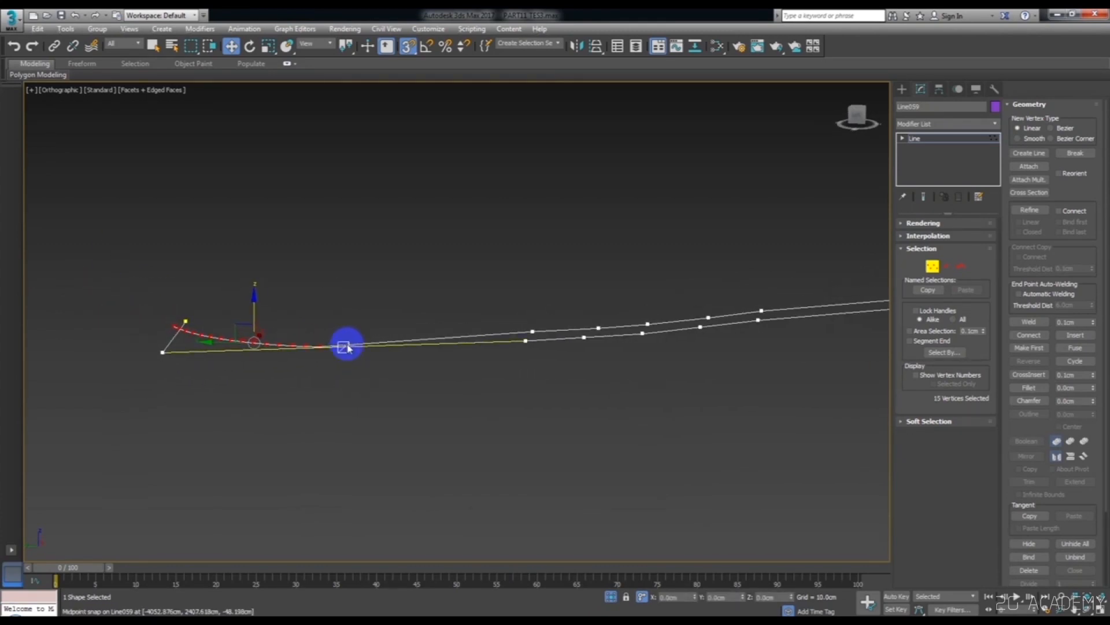
key("l")
scroll(557, 370, "down", 5)
middle_click_drag(558, 370, 411, 374)
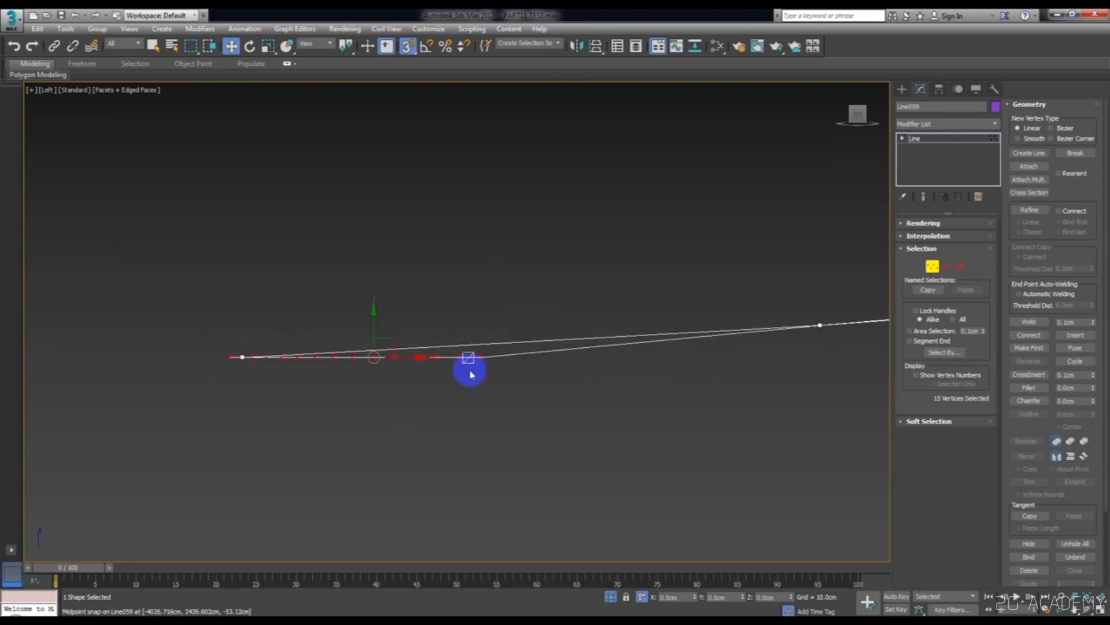
left_click_drag(470, 374, 434, 375)
key("e")
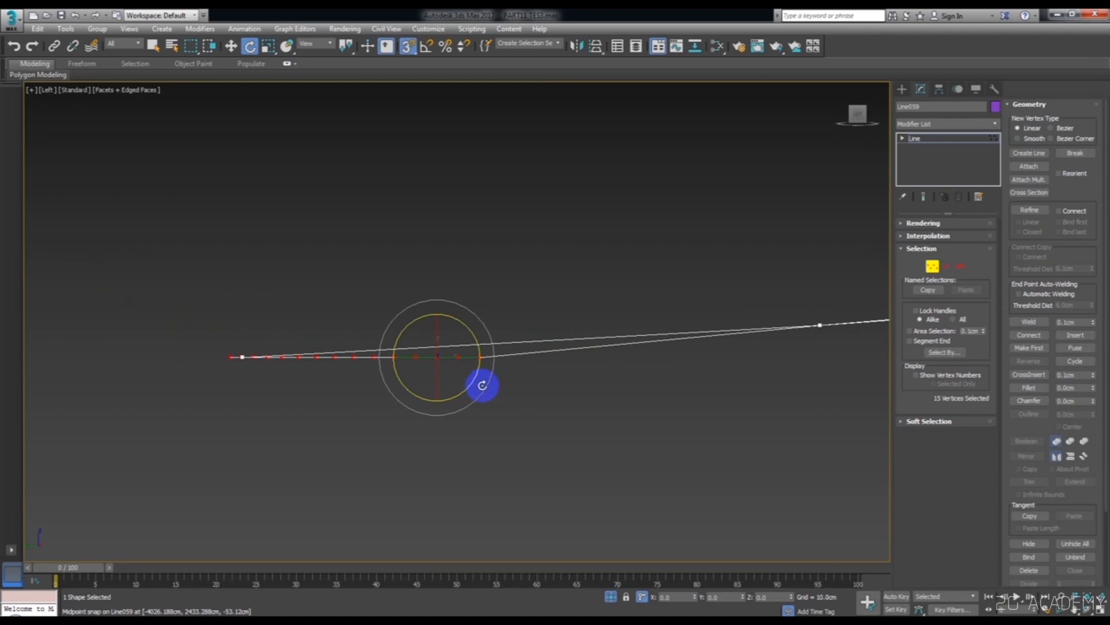
middle_click_drag(482, 385, 423, 389, "alt")
- In the left view, raise the three curve vertices nearest the straight run onto the kerb line's slope
key("l")
scroll(424, 389, "down", 3)
key("w")
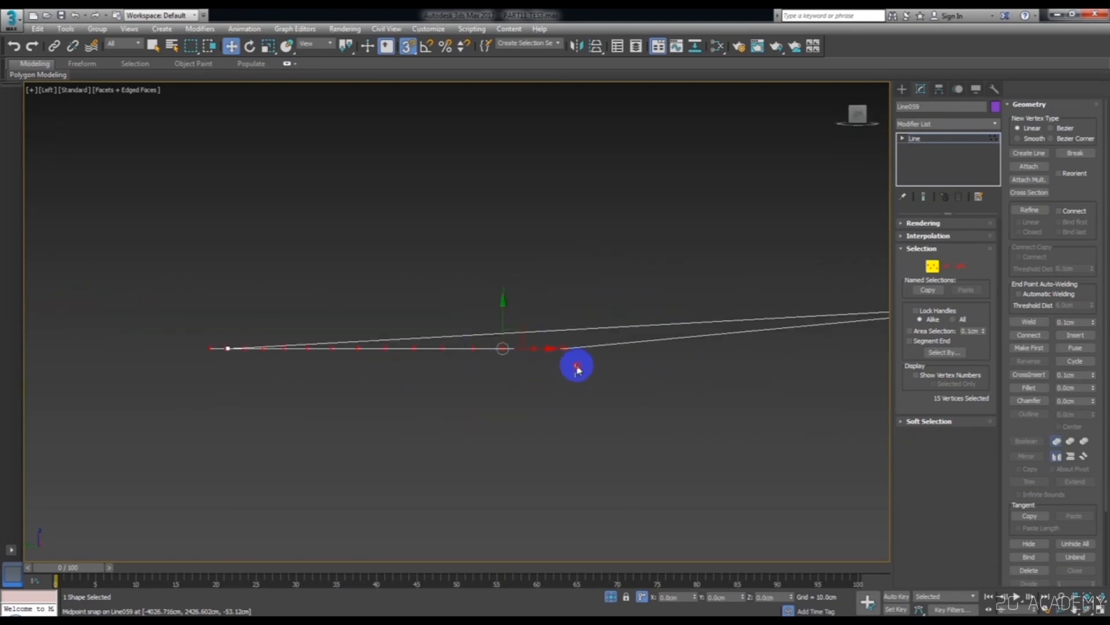
left_click(565, 348)
left_click_drag(562, 317, 533, 308)
left_click(533, 348)
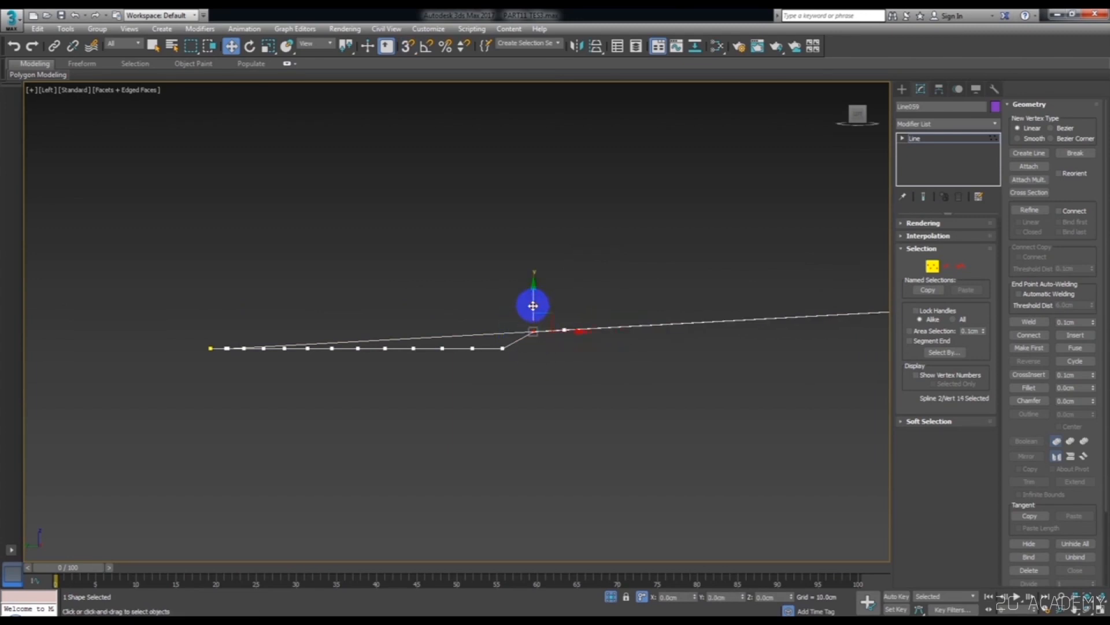
left_click(502, 348)
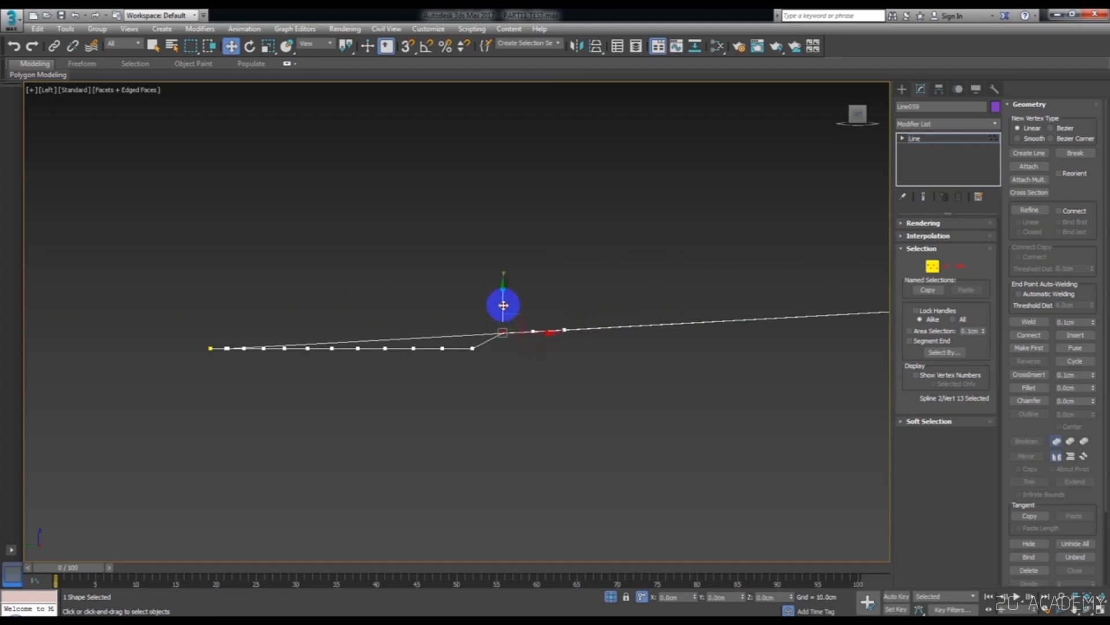
- Raise the vertices along the middle of the curve onto the kerb line's slope
left_click(465, 340)
left_click(441, 347)
left_click(413, 347)
left_click(383, 347)
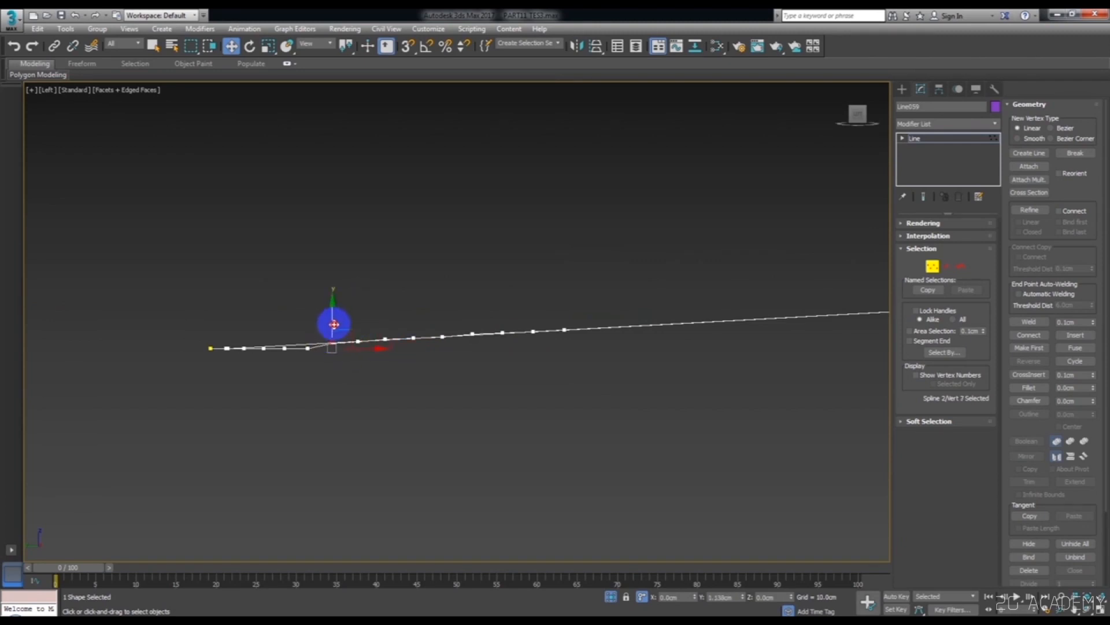
- Raise the remaining curve vertices near the line's pointed end onto the kerb line's slope
left_click(308, 347)
scroll(293, 334, "up", 2)
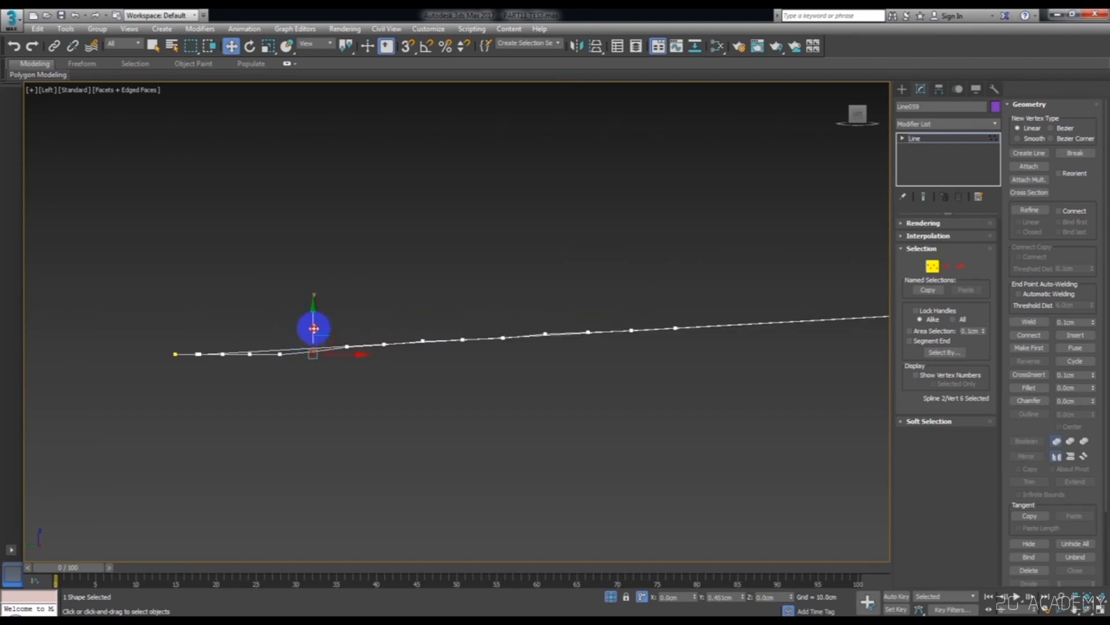
left_click_drag(313, 325, 280, 367)
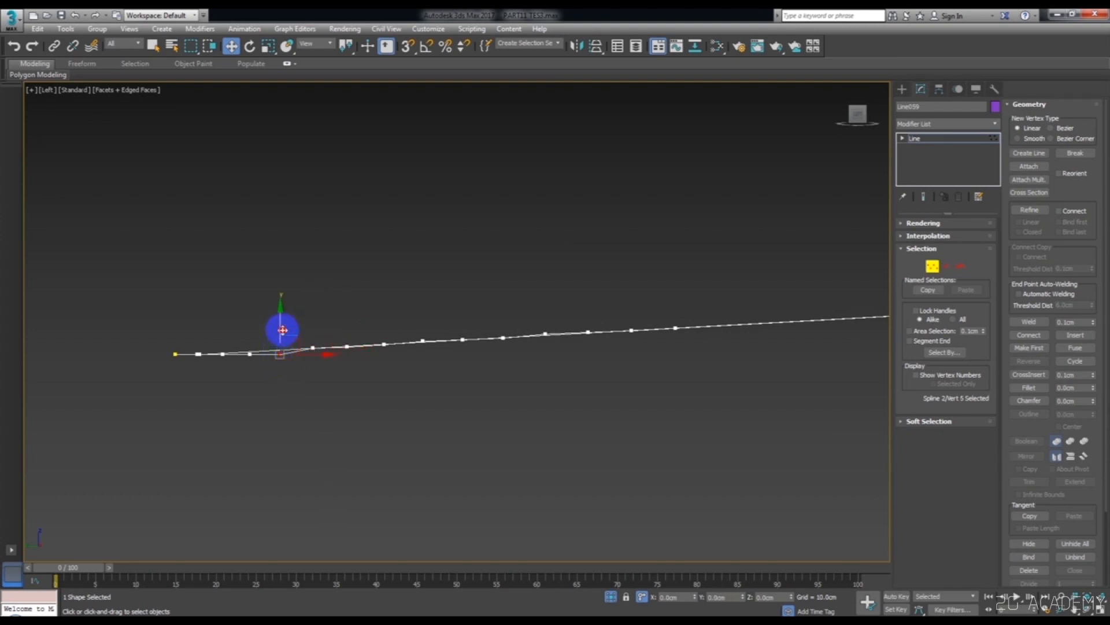
left_click(253, 354)
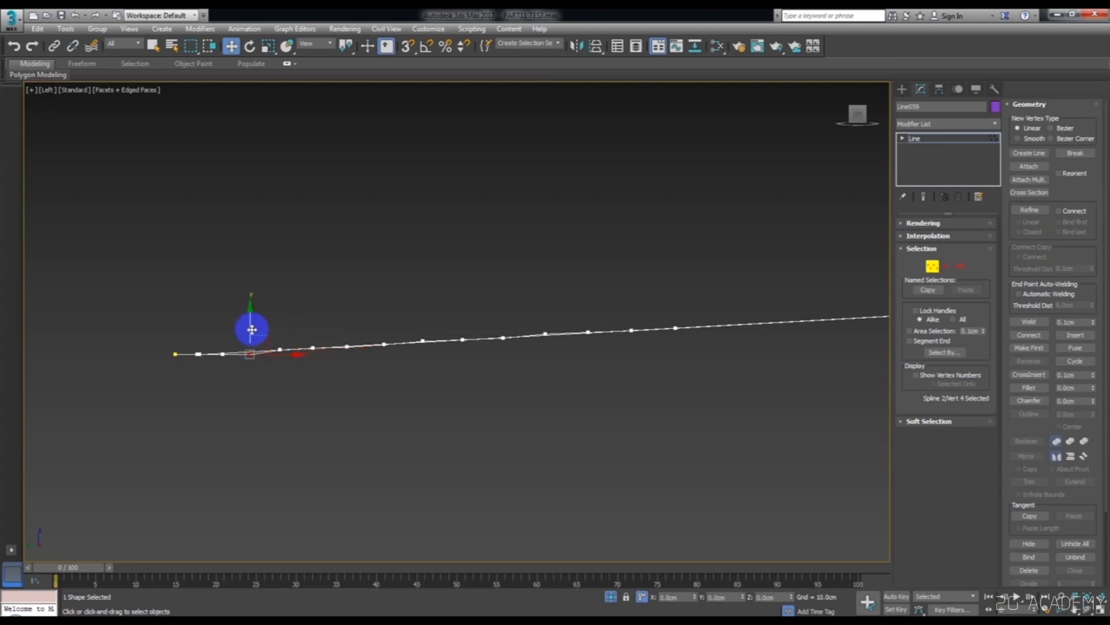
scroll(229, 356, "up", 4)
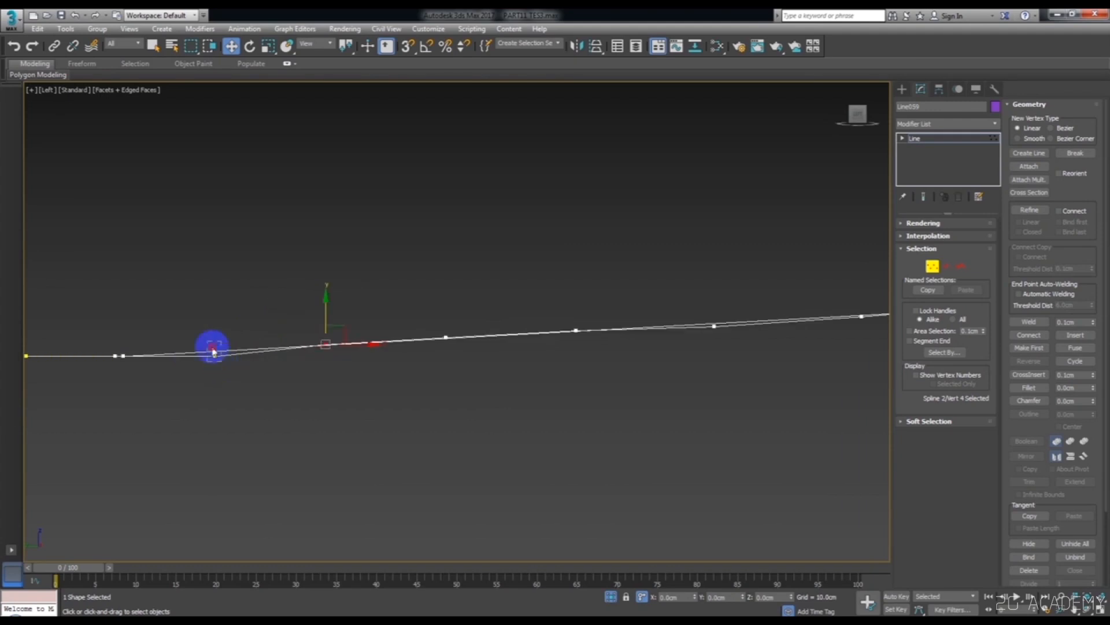
middle_click_drag(218, 324, 292, 362, "alt")
- Trim the overshooting ends of both splines where the curve crosses the kerb line
left_click(965, 266)
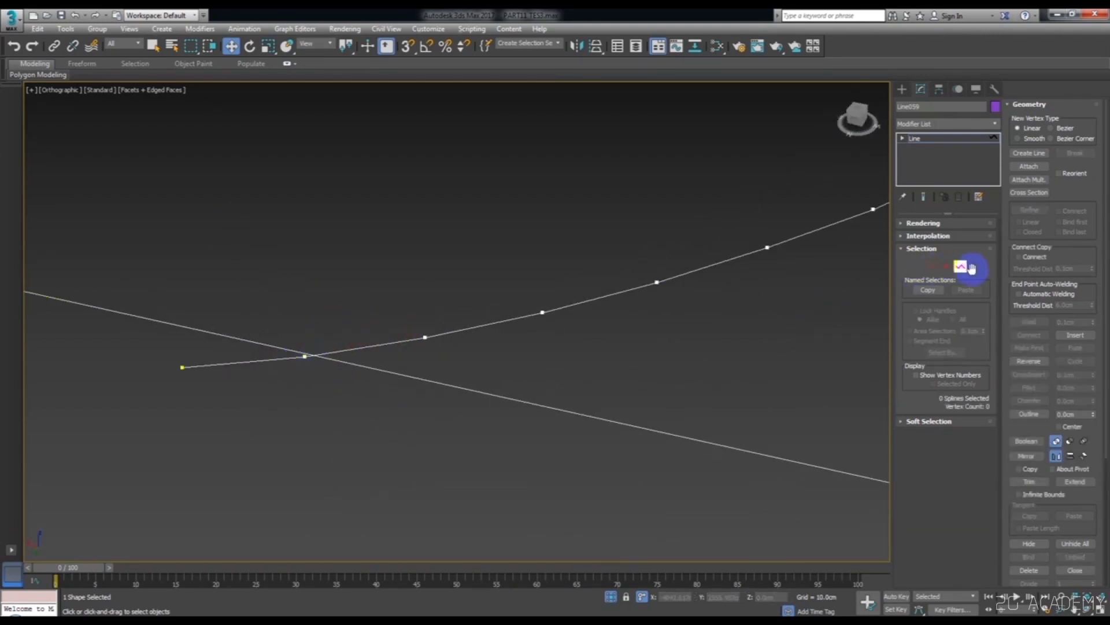
left_click(1029, 481)
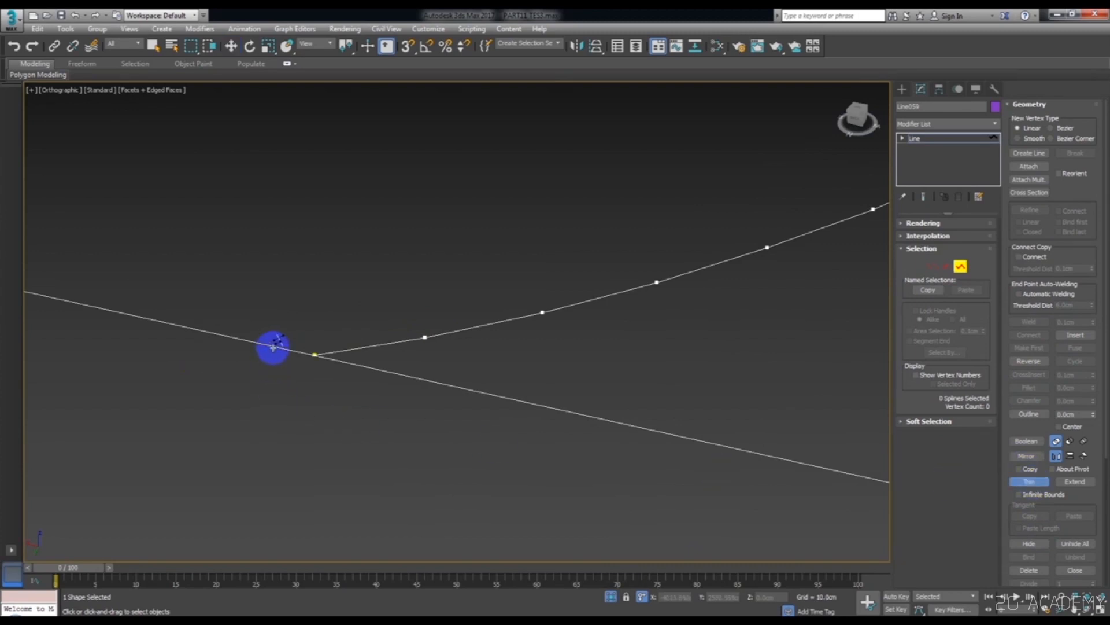
left_click(340, 377)
right_click(836, 298)
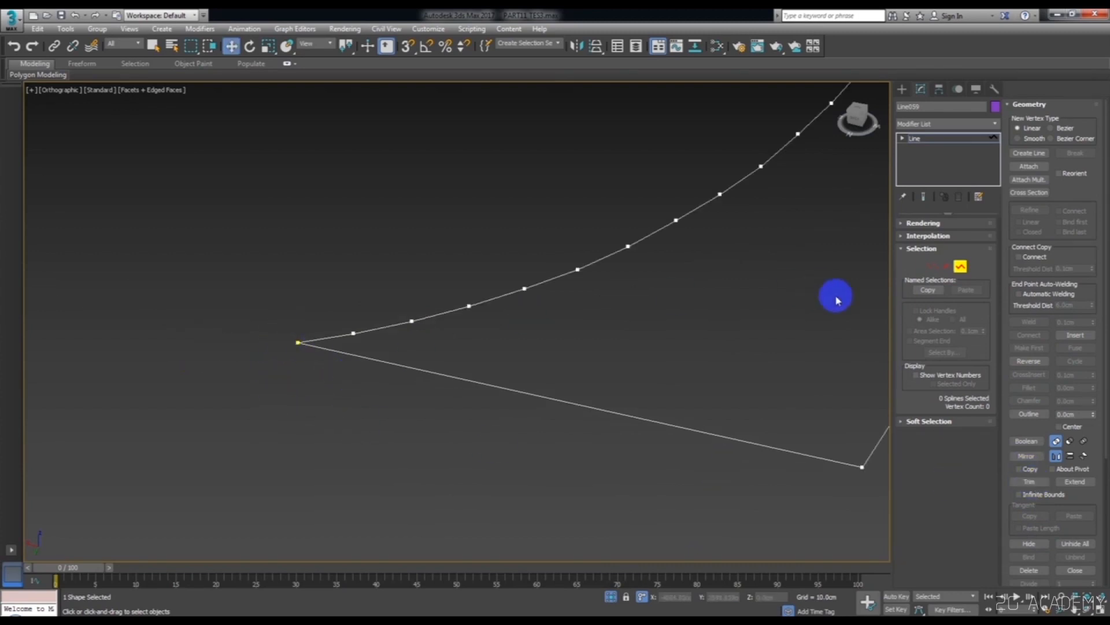
- Weld the two end vertices at the trimmed crossing
left_click(927, 266)
left_click_drag(323, 361, 235, 280)
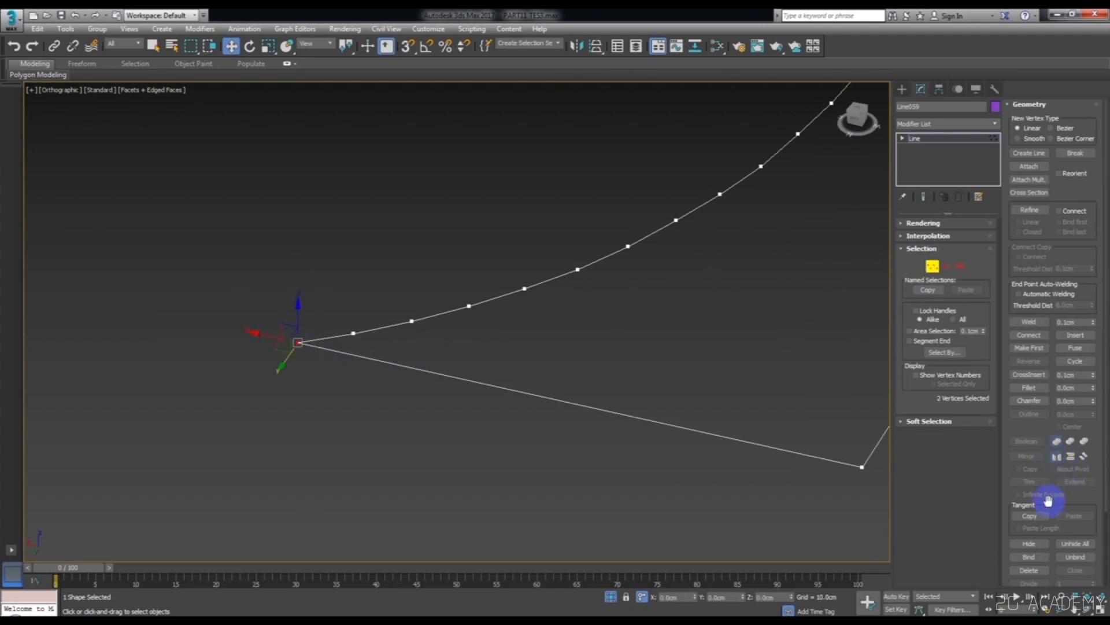
middle_click_drag(615, 372, 728, 254, "alt")
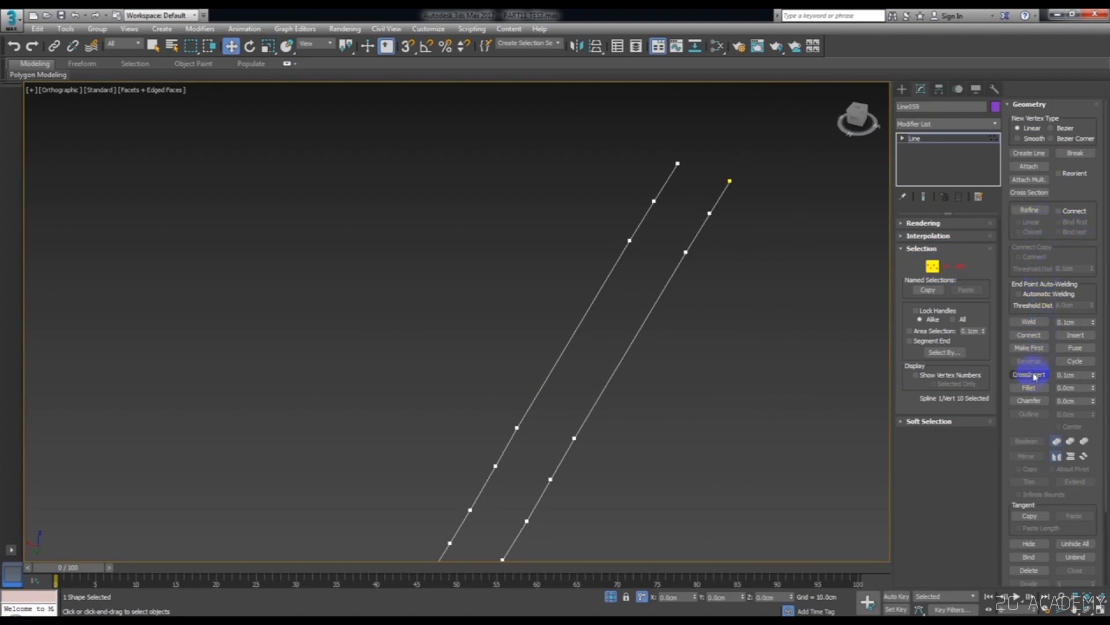
- Connect the two open end vertices at the far end to close the outline
left_click(1030, 337)
left_click_drag(678, 164, 731, 179)
key("w")
middle_click_drag(730, 180, 719, 312, "alt")
right_click(779, 269)
left_click(809, 134)
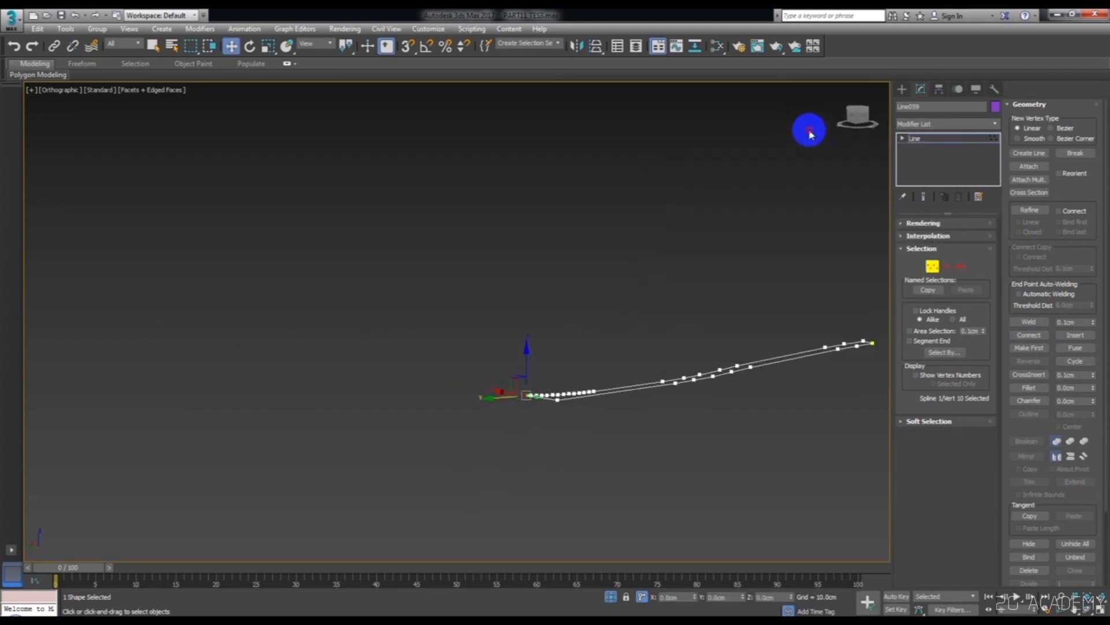
- Apply an Edit Poly modifier to the closed outline and exit isolation to show the whole house
left_click(994, 124)
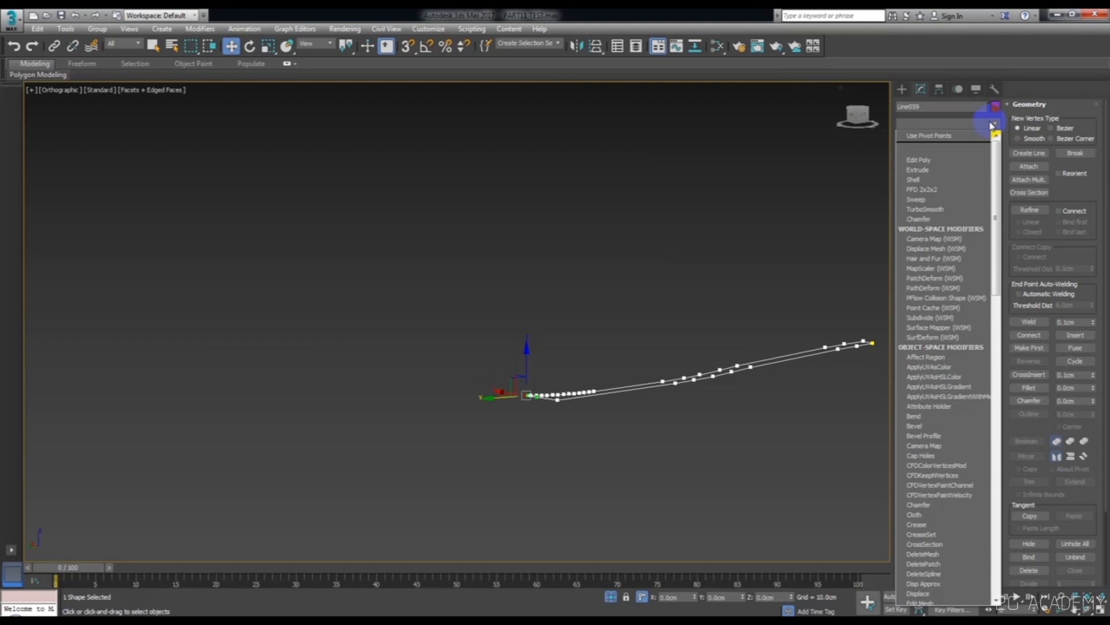
left_click(923, 140)
middle_click_drag(746, 271, 671, 512, "alt")
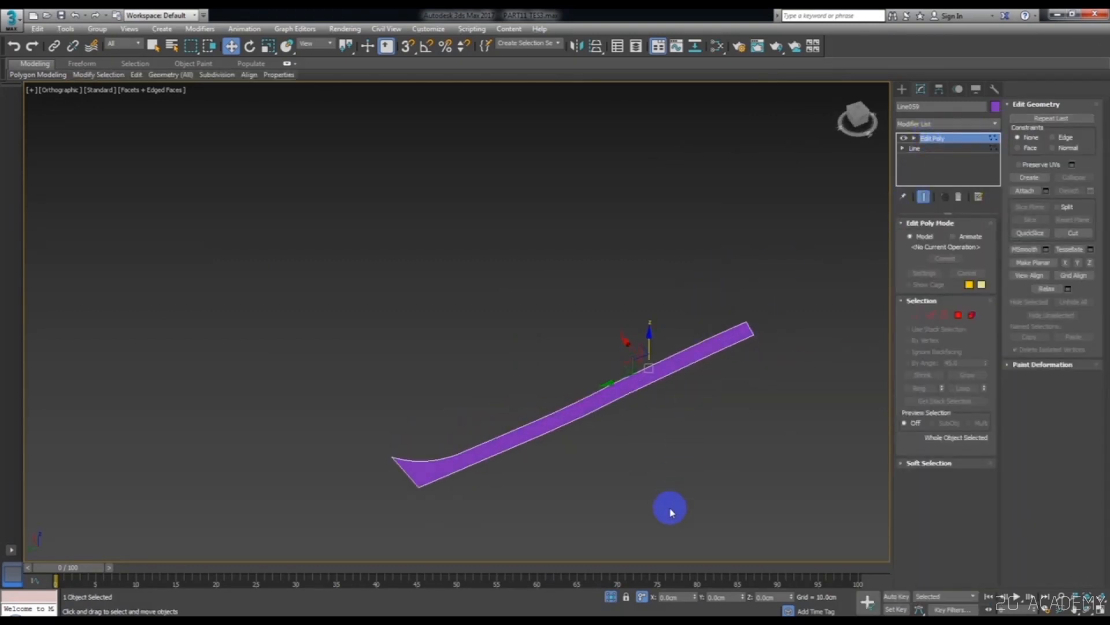
left_click(612, 596)
middle_click_drag(619, 463, 635, 350, "alt")
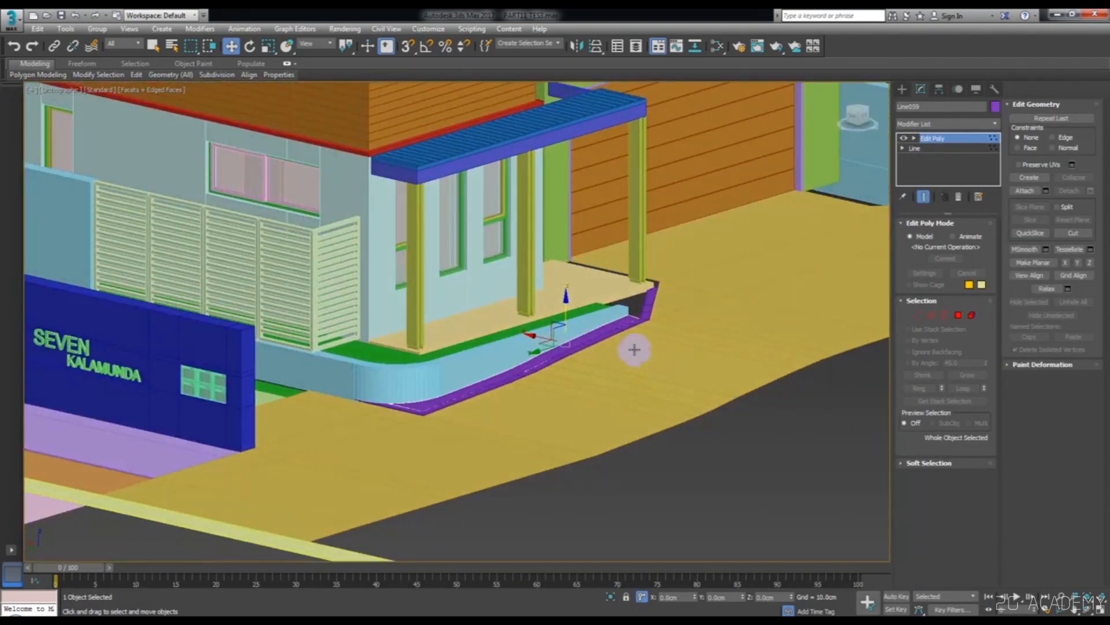
scroll(579, 289, "up", 5)
left_click(562, 272)
left_click(628, 301)
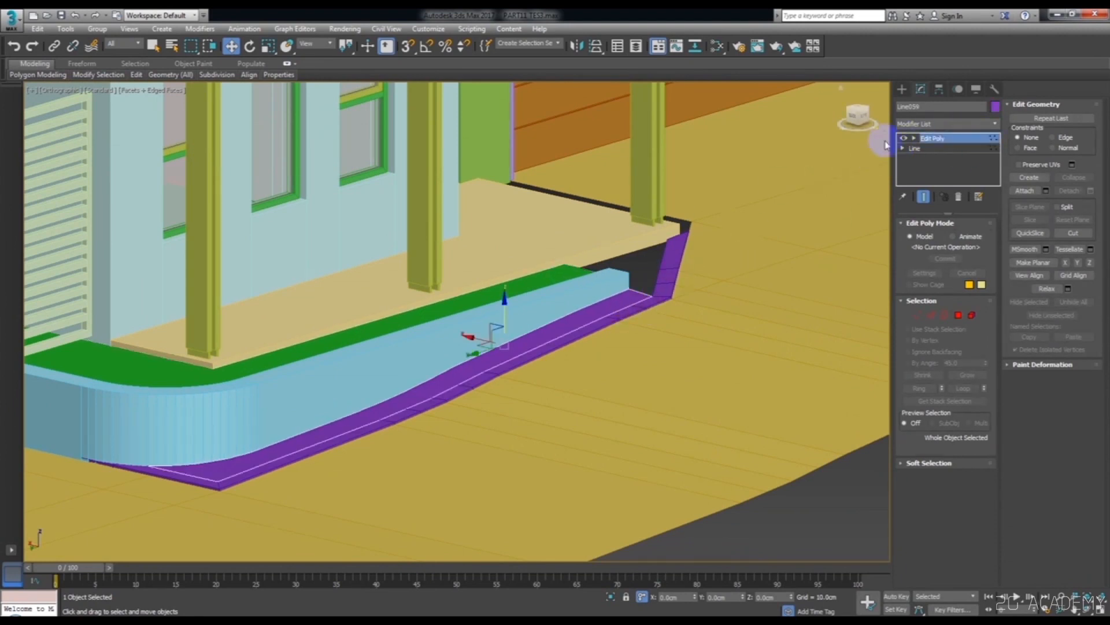
- Change the new ground strip's object colour to green
left_click(996, 107)
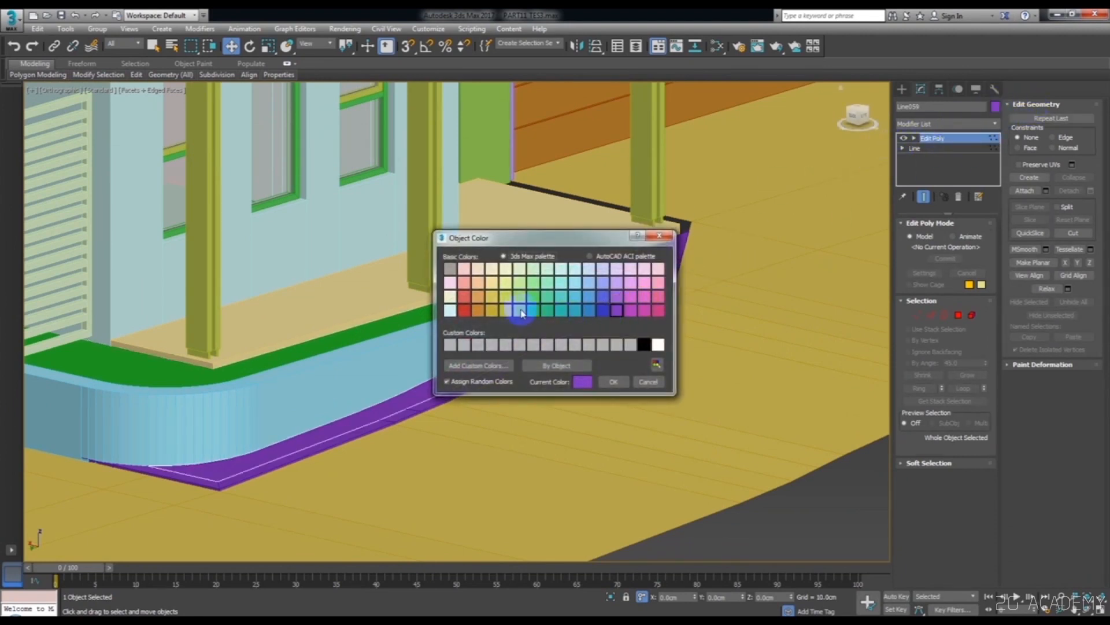
left_click(614, 381)
middle_click_drag(614, 381, 522, 414, "alt")
- Lower the green strip slightly so it sits against the kerb along the garden wall
scroll(465, 390, "up", 5)
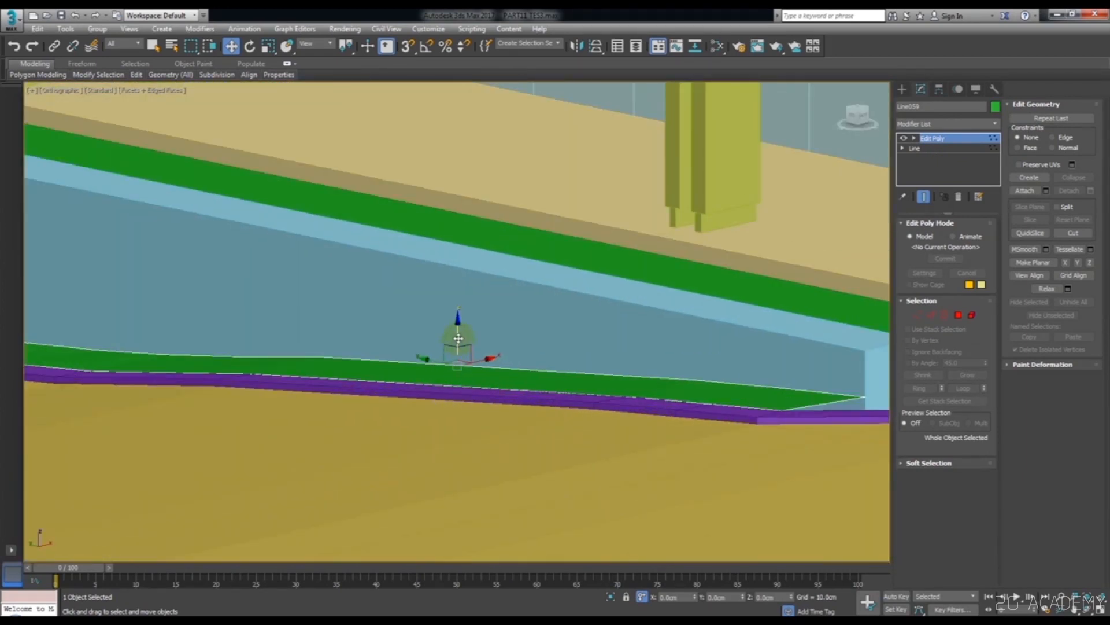
mouse_move(458, 338)
left_mouse_down()
mouse_move(457, 324)
mouse_move(462, 341)
left_mouse_up()
key("s")
middle_click_drag(565, 377, 207, 431, "alt")
left_click_drag(207, 430, 208, 431)
scroll(208, 431, "down", 4)
middle_click_drag(208, 431, 248, 420, "alt")
scroll(174, 293, "up", 3)
left_click_drag(166, 298, 166, 302)
scroll(166, 302, "down", 3)
middle_click_drag(166, 303, 428, 398, "alt")
- QuickSlice the green strip straight across its end, starting at the kerb's inner corner vertex
scroll(240, 337, "down", 4)
scroll(478, 359, "down", 4)
scroll(454, 394, "up", 4)
scroll(431, 397, "down", 3)
middle_click_drag(664, 332, 632, 356, "alt")
scroll(694, 325, "up", 6)
key("t")
scroll(619, 340, "down", 2)
scroll(453, 484, "up", 5)
scroll(453, 485, "up", 2)
middle_click_drag(453, 485, 548, 340)
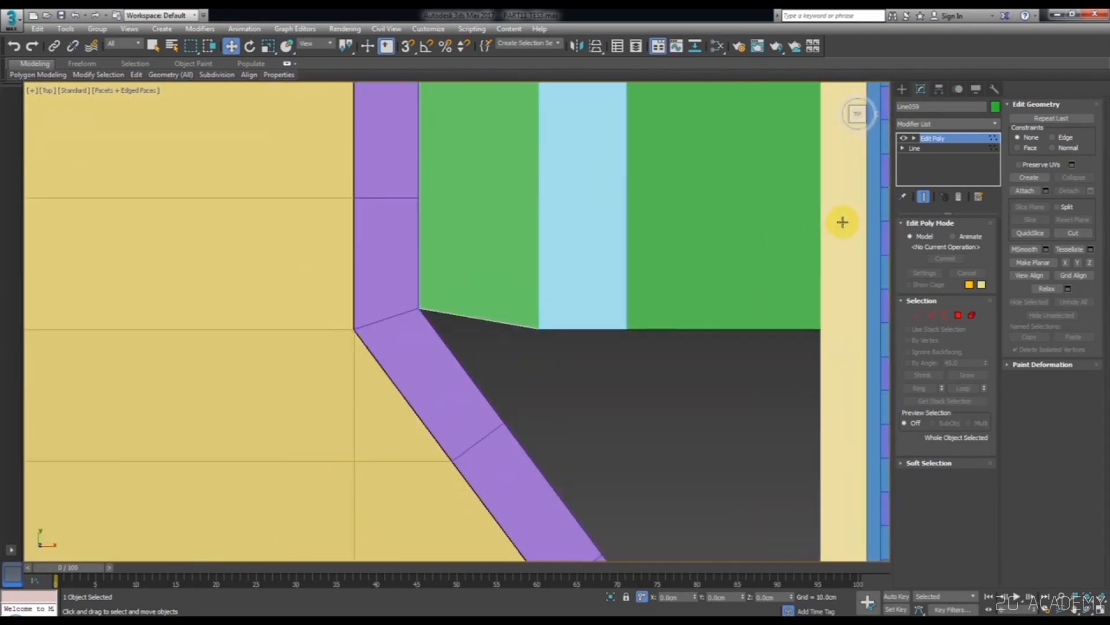
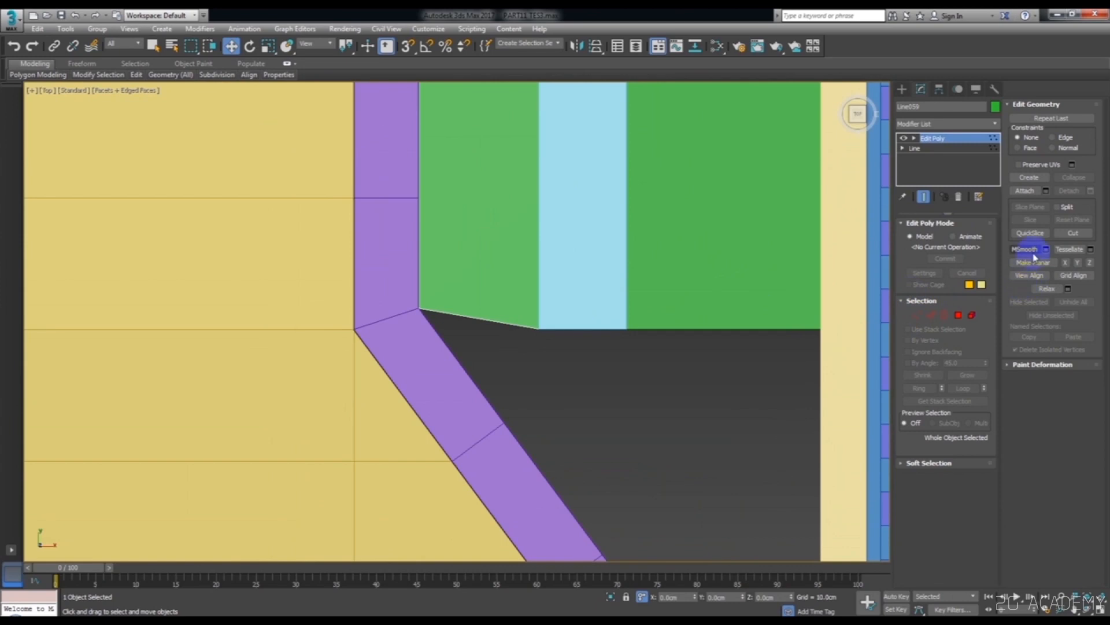
left_click(1030, 233)
key("s")
left_click(419, 308)
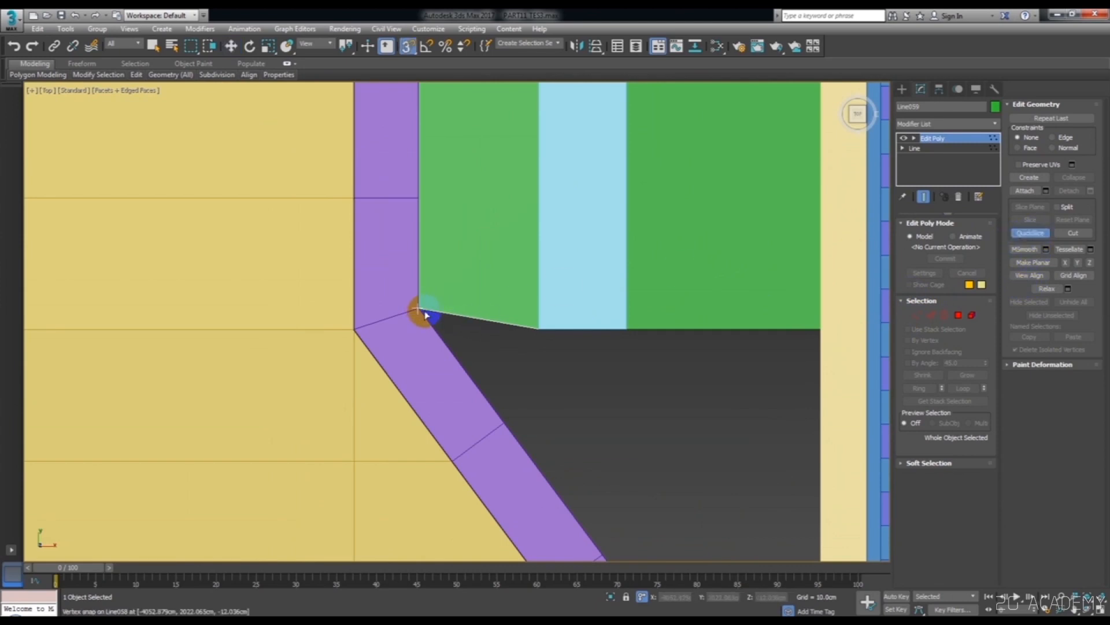
left_click(751, 312)
right_click(726, 345)
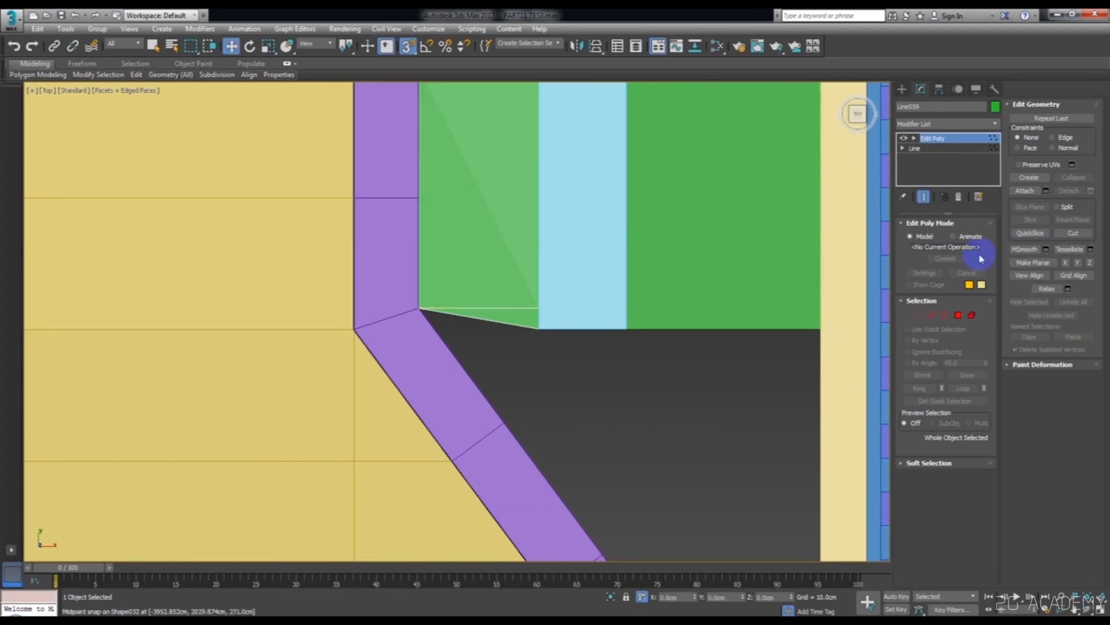
- Delete the small triangular polygon beyond the slice so the green strip ends square, and deselect the strip
left_click(955, 315)
left_click_drag(652, 293, 652, 292)
key("Delete")
scroll(652, 292, "down", 3)
middle_click_drag(615, 335, 692, 266, "alt")
scroll(752, 267, "up", 2)
middle_click_drag(820, 310, 589, 359)
left_click(959, 319)
scroll(540, 339, "down", 3)
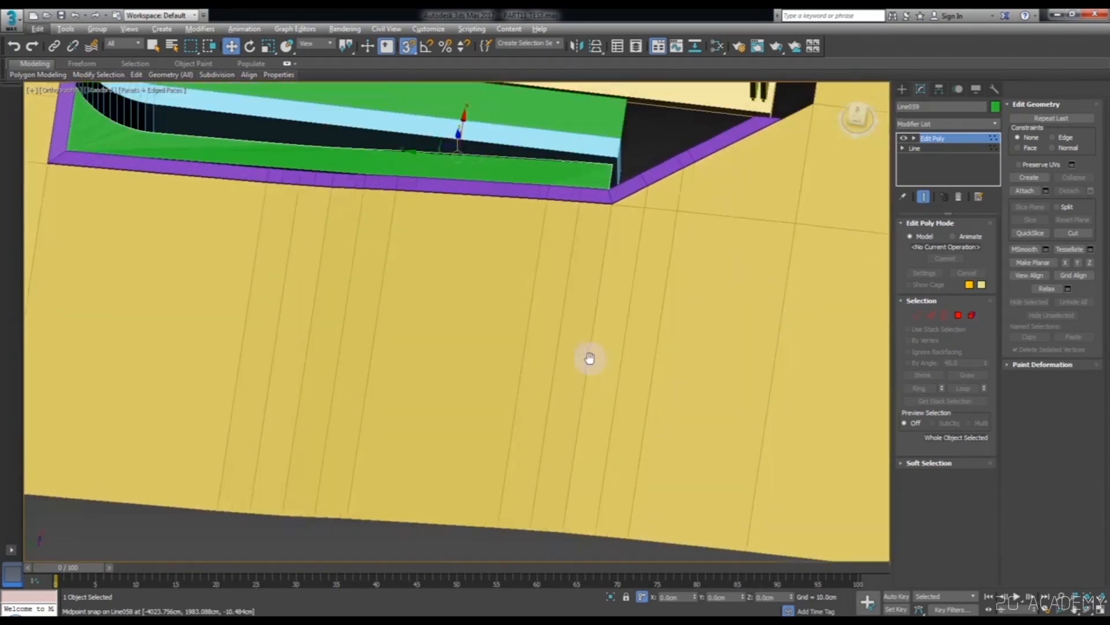
scroll(653, 161, "up", 3)
scroll(580, 203, "down", 2)
middle_click_drag(580, 203, 545, 301)
left_click(668, 240)
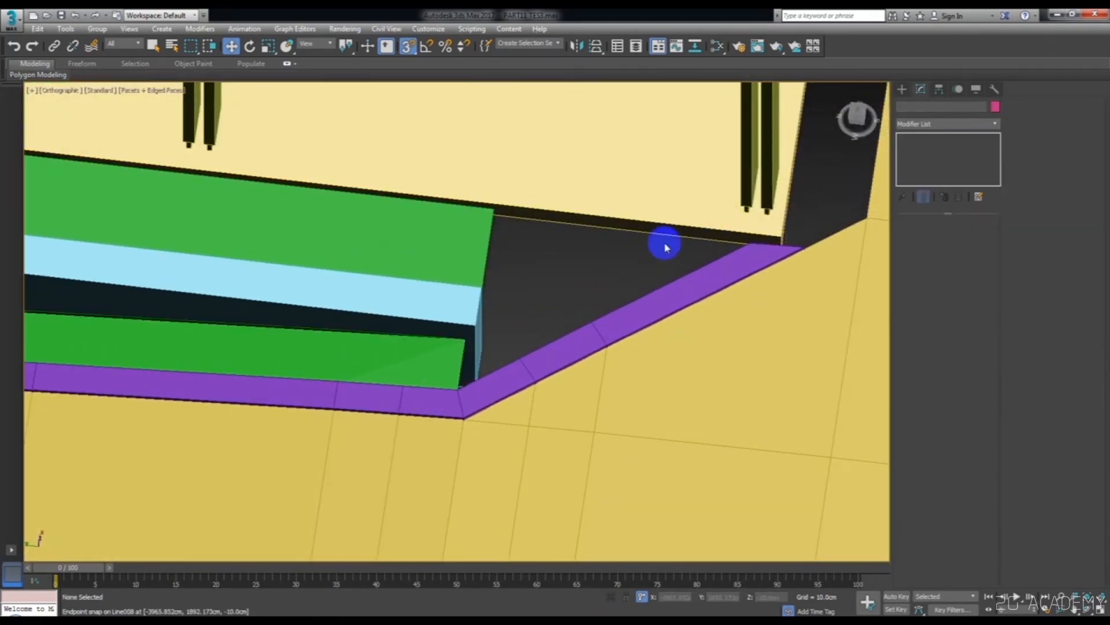
- With 2.5D snapping, start a line outline of the ground gap from the kerb's inner corner along the green strip's end to the wall's corner
key("t")
scroll(458, 340, "up", 2)
scroll(253, 474, "up", 3)
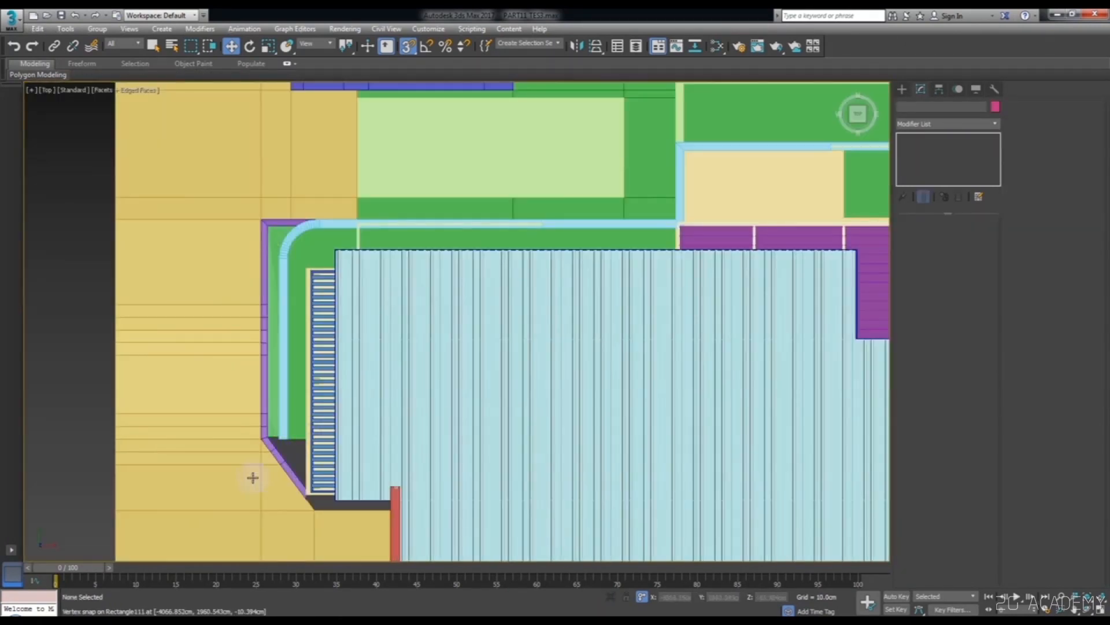
scroll(368, 434, "up", 3)
middle_click_drag(368, 434, 467, 325)
left_click(901, 88)
left_click(909, 153)
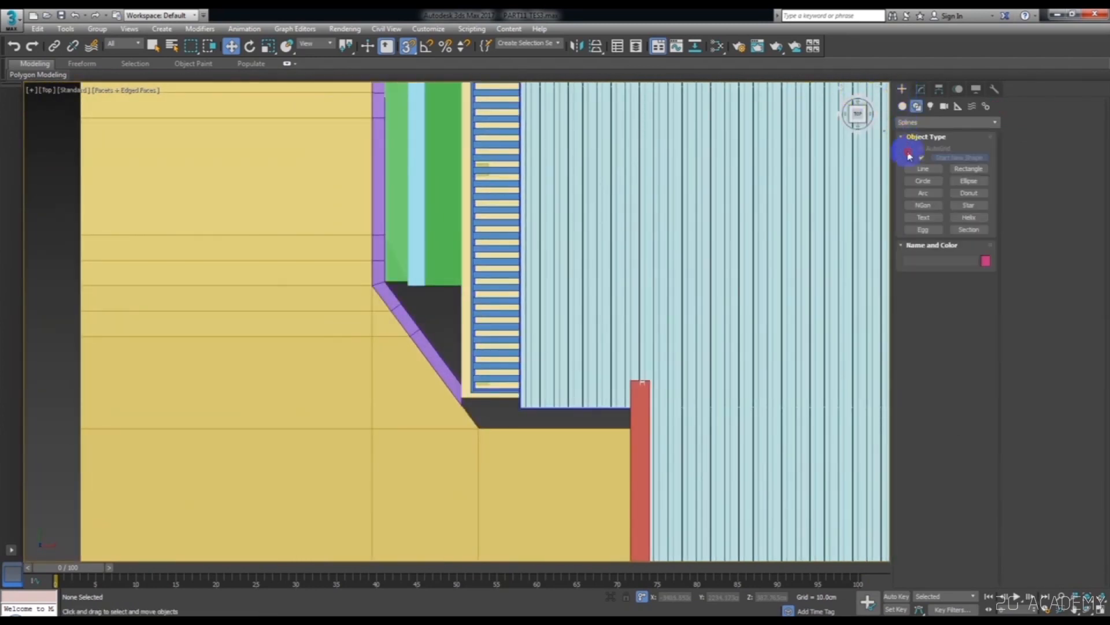
left_click(923, 169)
left_click(411, 83)
scroll(414, 273, "up", 3)
left_click(367, 286)
scroll(371, 285, "up", 2)
right_click(289, 243)
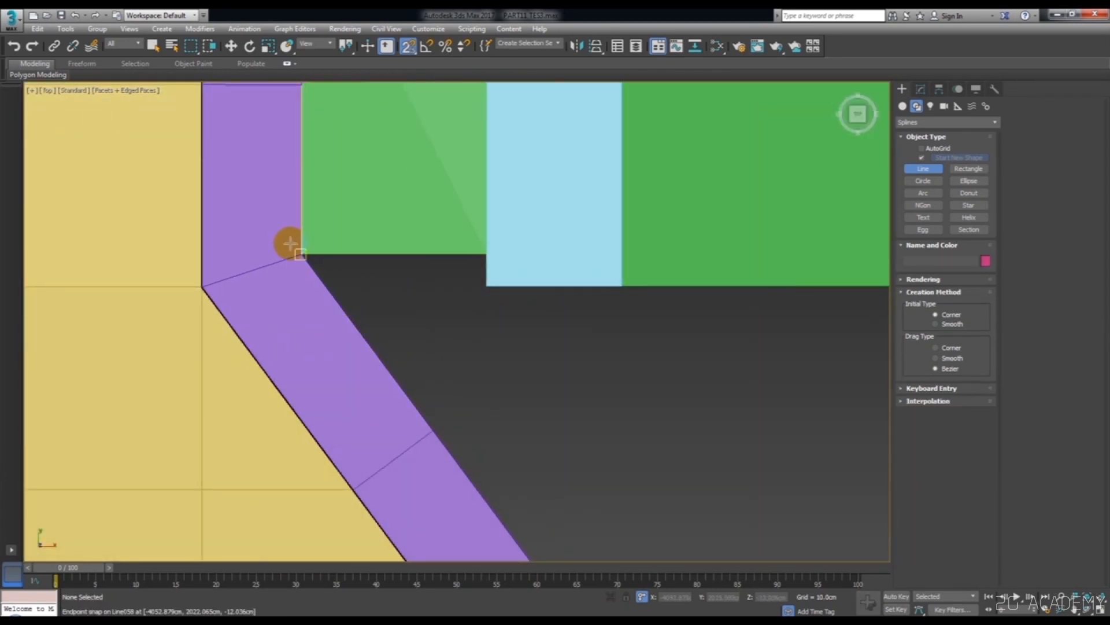
left_click(301, 250)
left_click(487, 254)
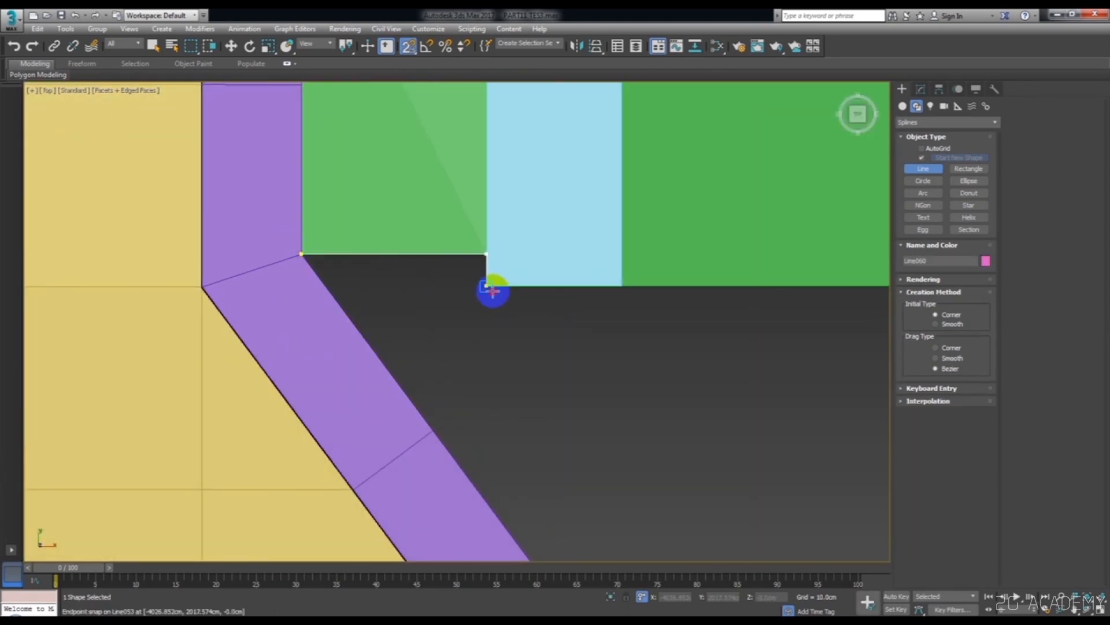
left_click(487, 286)
scroll(491, 289, "down", 4)
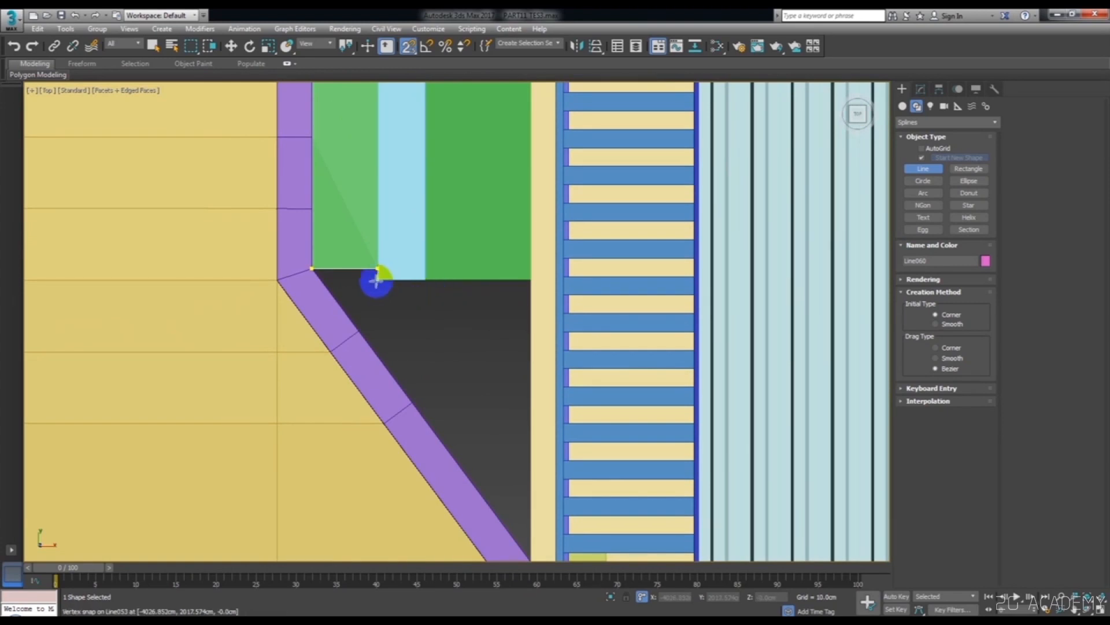
- Trace and close the snapped line outline around the triangular gap between the green strip, blue wall end, porch slab and purple curb
scroll(512, 286, "up", 4)
left_click(547, 274)
scroll(511, 208, "down", 5)
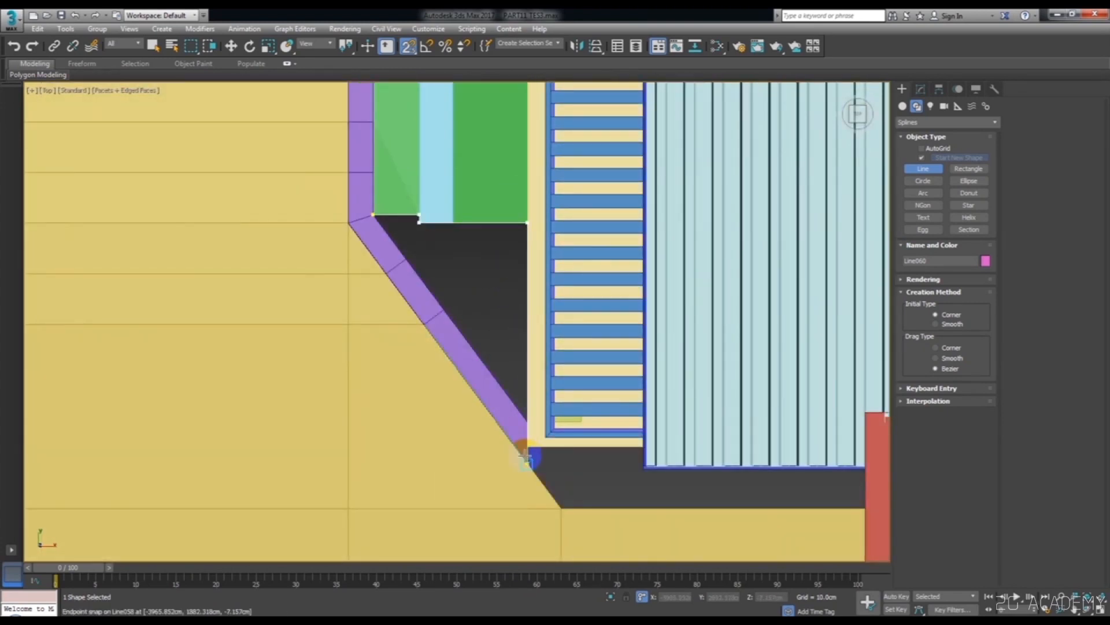
scroll(530, 456, "up", 5)
left_click(532, 409)
scroll(531, 409, "down", 5)
scroll(441, 285, "up", 4)
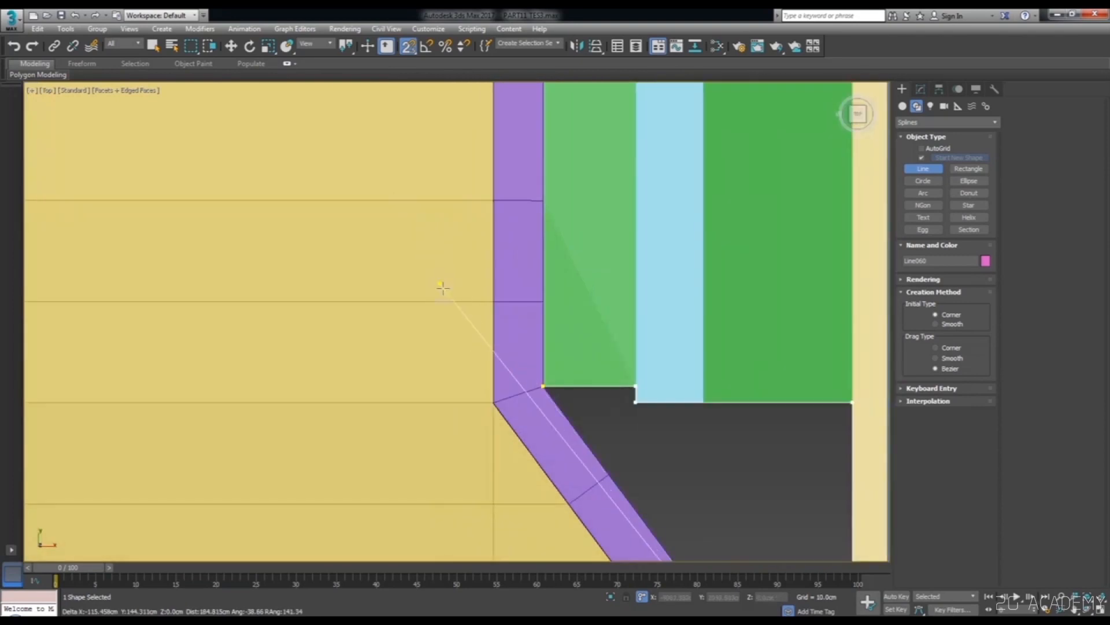
left_click(541, 385)
left_click(533, 354)
scroll(488, 317, "down", 4)
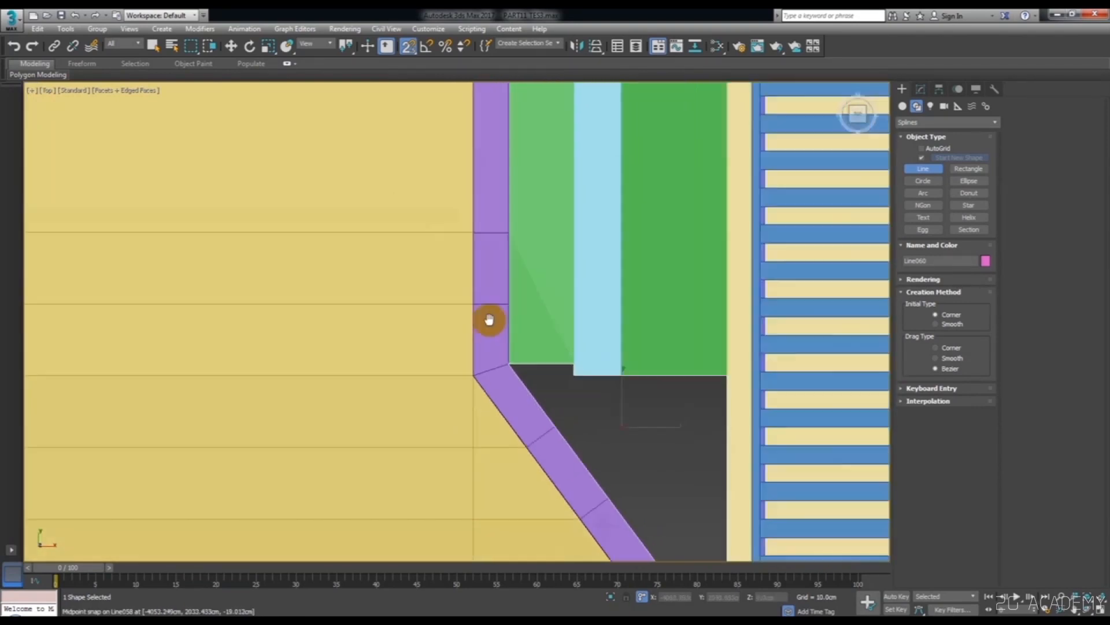
right_click(367, 86)
- Enable 3D snapping and lower the new outline into the gap to the level of the purple curb's end beside the porch
left_click_drag(408, 50, 409, 93)
middle_click_drag(495, 286, 511, 339, "alt")
scroll(556, 451, "up", 2)
scroll(523, 350, "up", 2)
left_click_drag(515, 330, 494, 349)
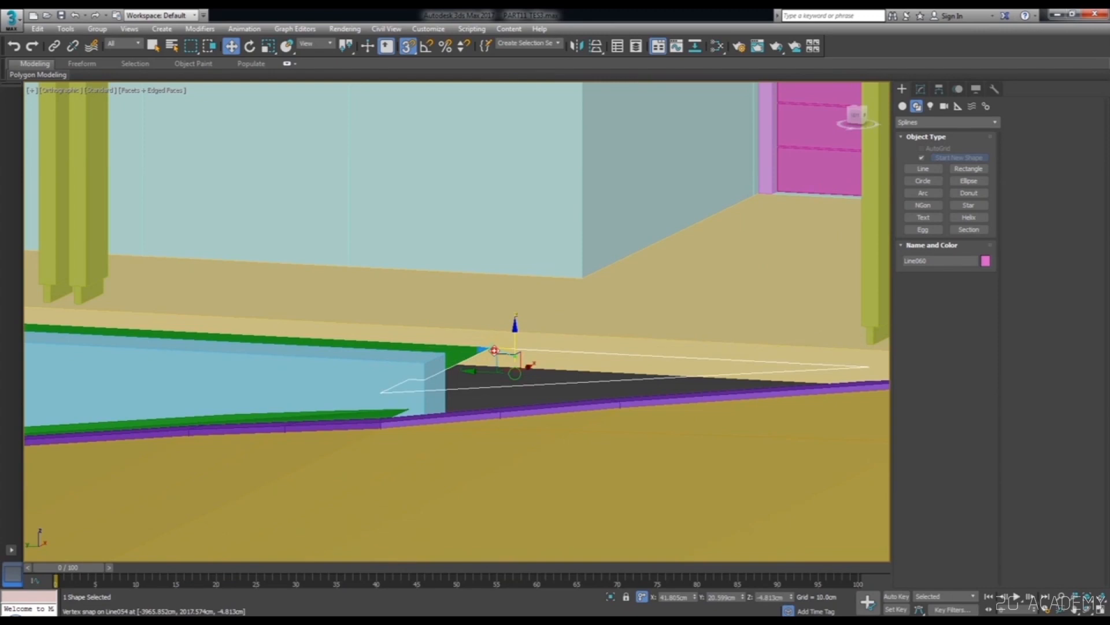
middle_click_drag(844, 386, 537, 400)
middle_click_drag(594, 375, 601, 374, "alt")
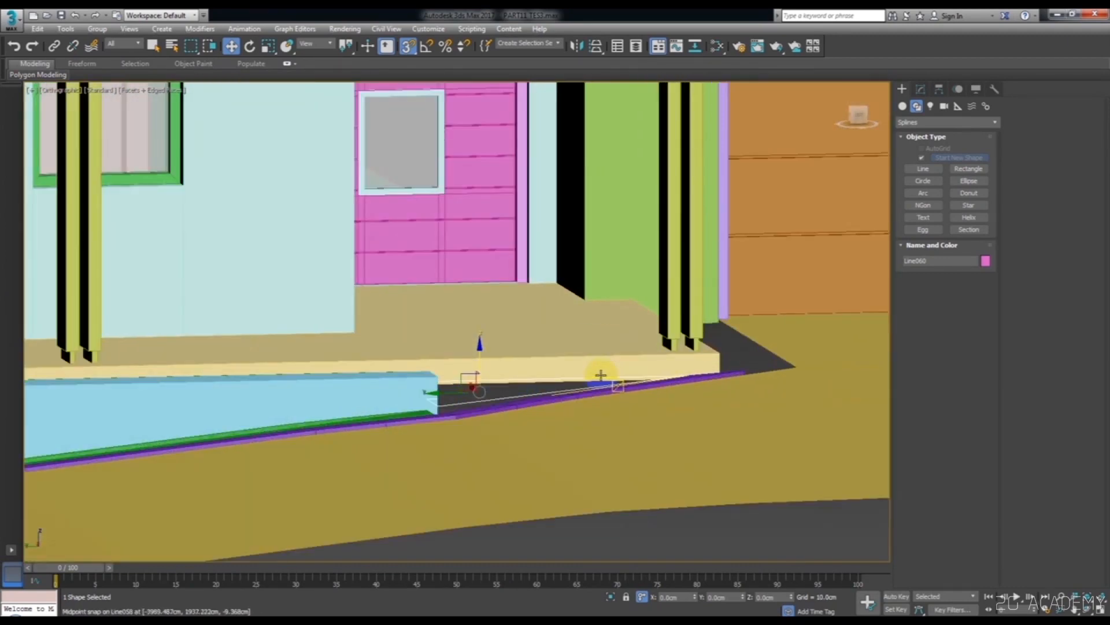
middle_click_drag(703, 379, 414, 376, "alt")
scroll(439, 371, "up", 2)
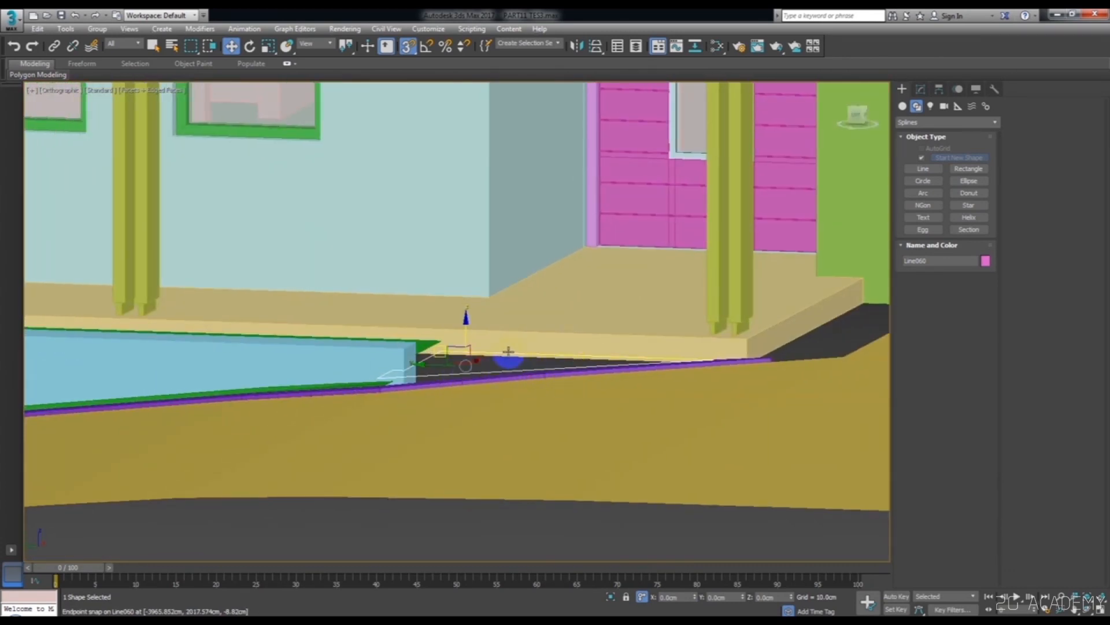
- Apply an Extrude modifier to the triangular outline with a downward amount of about 19 cm
left_click(922, 90)
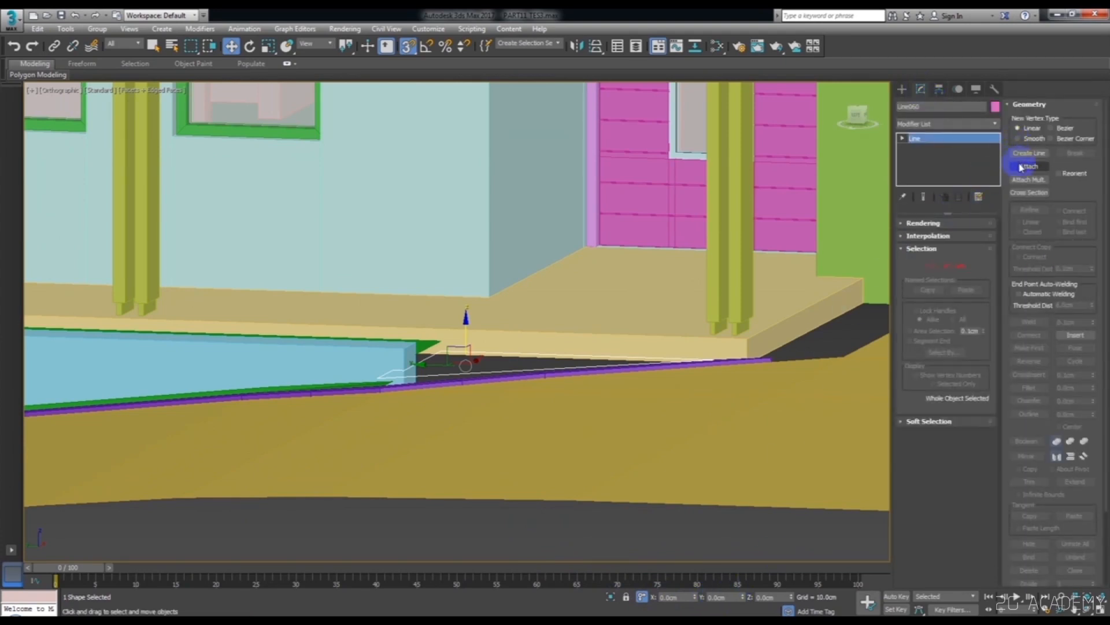
left_click(990, 123)
key("w")
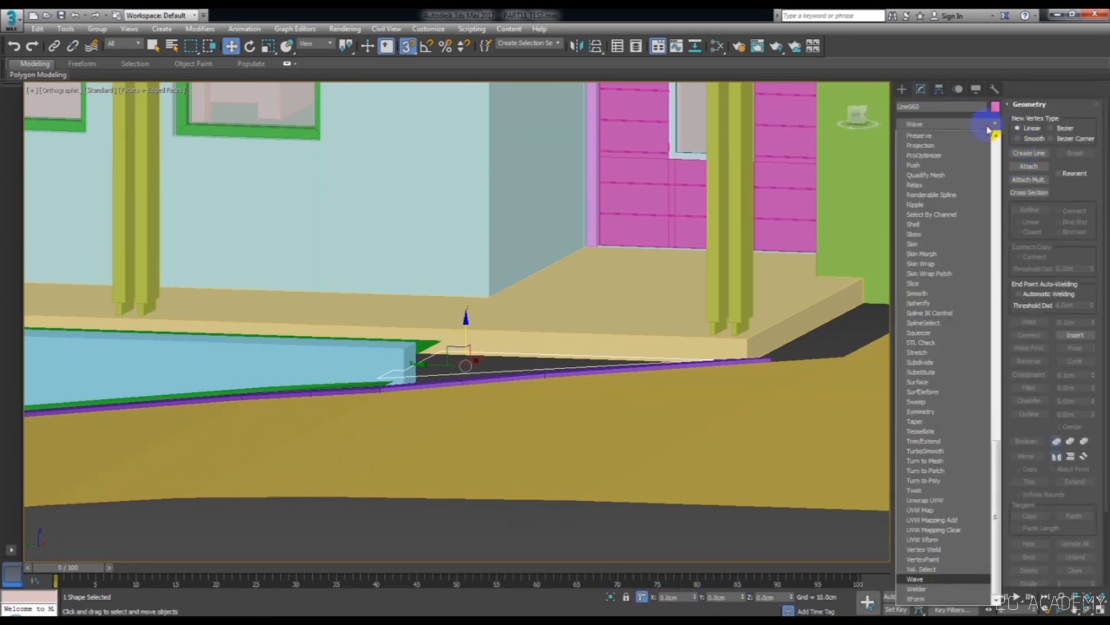
key("e")
left_click(938, 142)
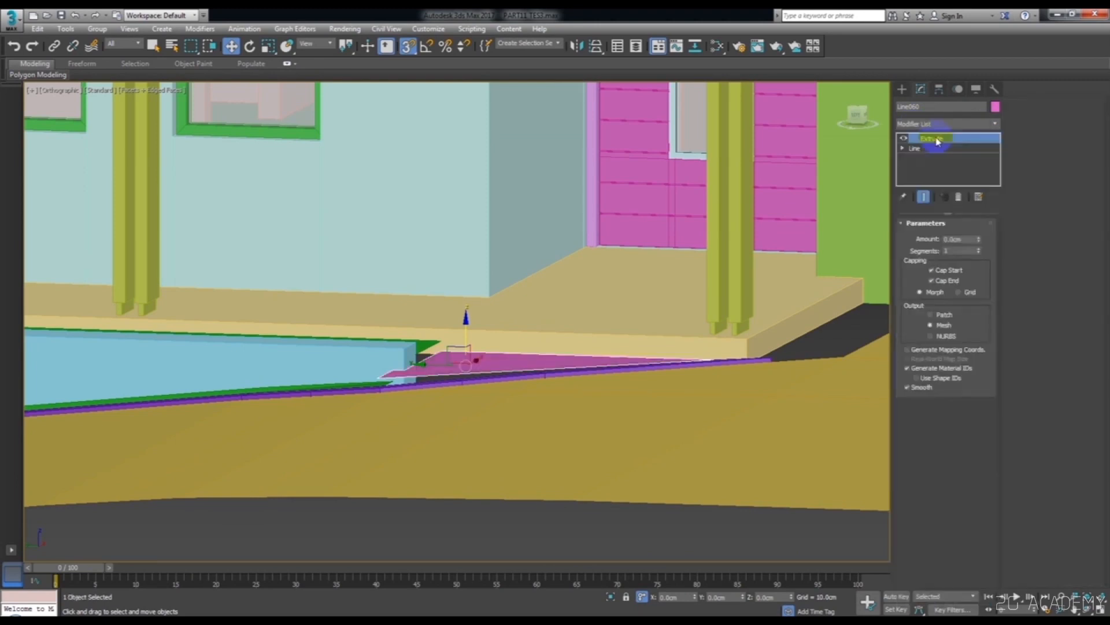
mouse_move(981, 241)
left_mouse_down()
mouse_move(980, 205)
mouse_move(970, 258)
left_mouse_up()
middle_click_drag(686, 315, 651, 368, "alt")
scroll(509, 384, "up", 2)
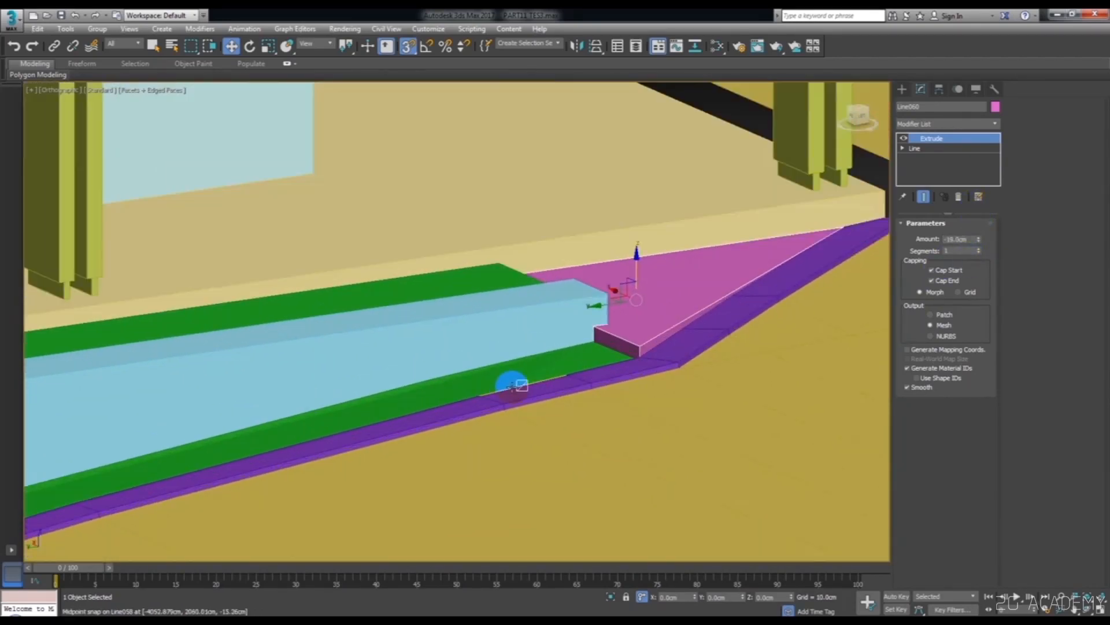
- Connect opposite vertex pairs across the lower green strip, starting at its end beside the pink wedge
left_click(513, 373)
left_click(914, 317)
left_click(587, 355)
middle_click_drag(588, 355, 524, 307, "alt")
right_click(542, 427)
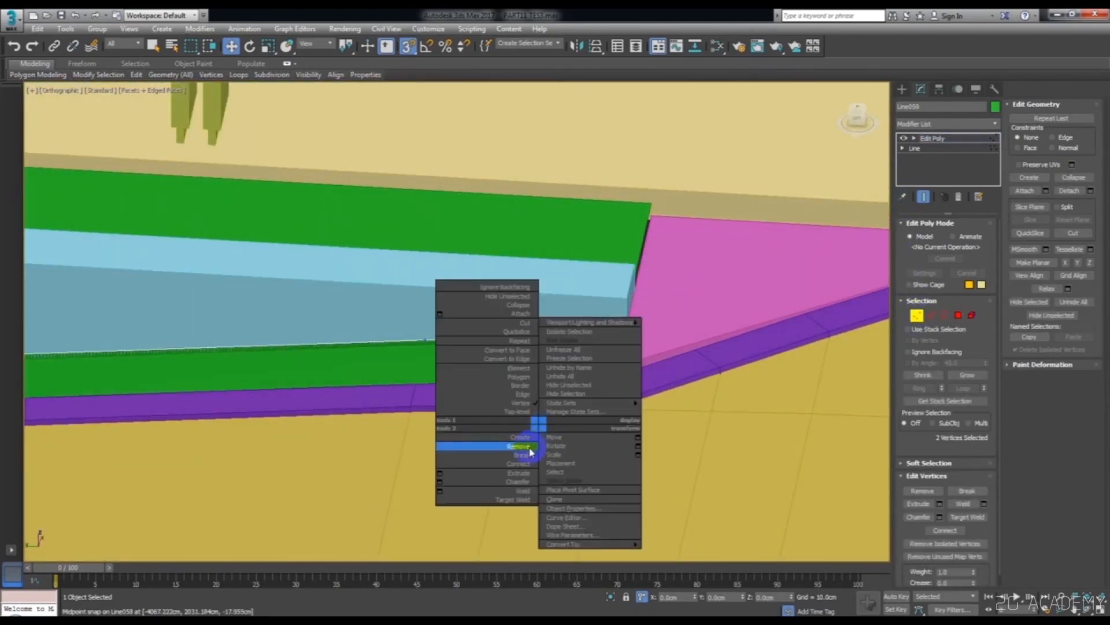
left_click(525, 470)
left_click_drag(459, 428, 339, 266)
right_click(335, 263)
left_click(332, 310)
scroll(331, 311, "down", 5)
scroll(439, 291, "up", 5)
right_click(479, 357)
left_click(460, 395)
- Connect the remaining opposite vertex pairs across the lower green strip, working towards the wall's rounded corner
left_click_drag(426, 374, 335, 250)
right_click(347, 255)
left_click(342, 286)
left_click(332, 354)
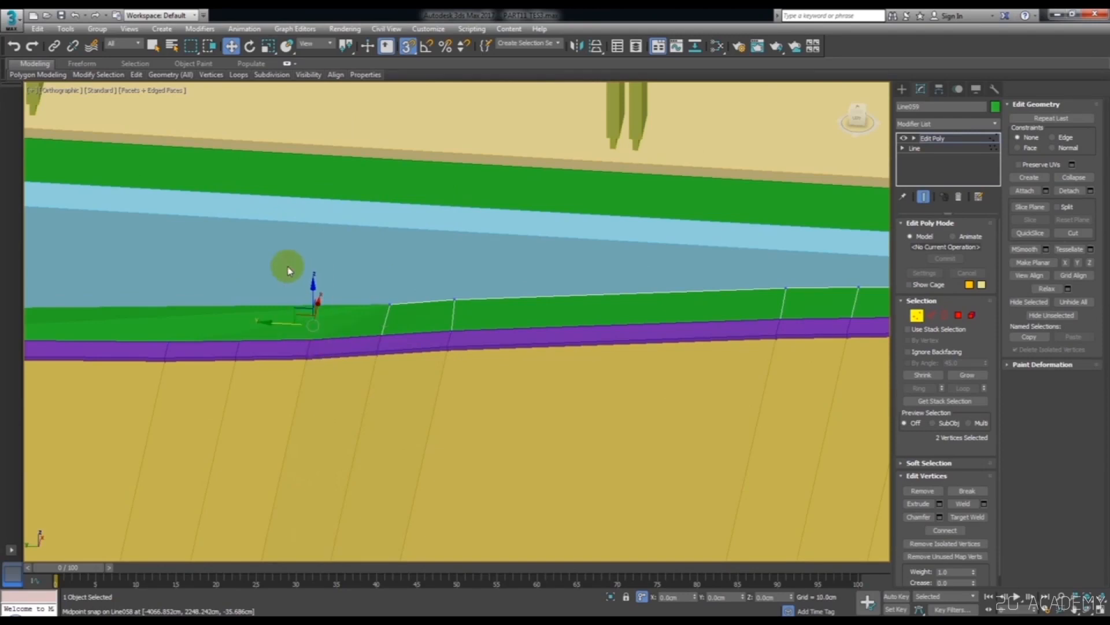
key("F4")
key("F3")
right_click(340, 321)
left_click(327, 370)
left_click_drag(230, 290, 226, 287)
right_click(226, 288)
left_click(219, 327)
left_click_drag(203, 357, 140, 276)
right_click(139, 274)
left_click(130, 313)
- Examine the new cross edges and shading along the lower green strip and around the curved wall
key("F3")
scroll(434, 287, "down", 5)
middle_click_drag(344, 337, 495, 315, "alt")
left_click(520, 315)
scroll(536, 307, "down", 3)
key("F4")
scroll(546, 264, "up", 3)
middle_click_drag(545, 265, 546, 278, "alt")
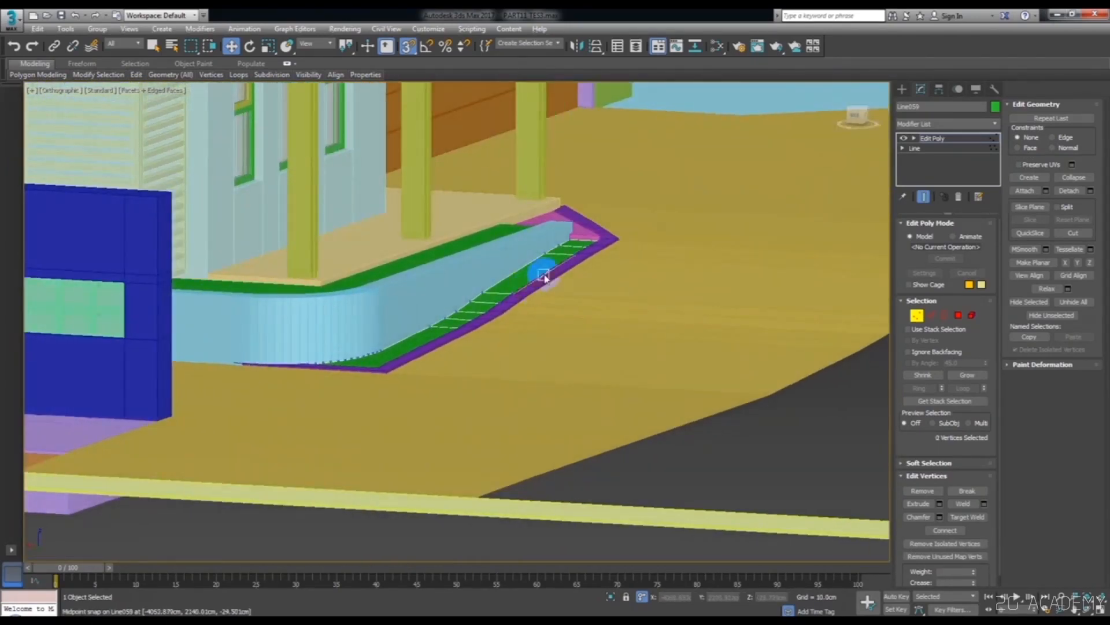
left_click(929, 318)
middle_click_drag(459, 276, 613, 315, "alt")
- Connect the green strip's outer corner vertex to a vertex midway along the curved wall edge
left_click(919, 321)
middle_click_drag(469, 350, 521, 353)
scroll(354, 306, "up", 4)
key("F4")
scroll(346, 296, "up", 4)
key("F4")
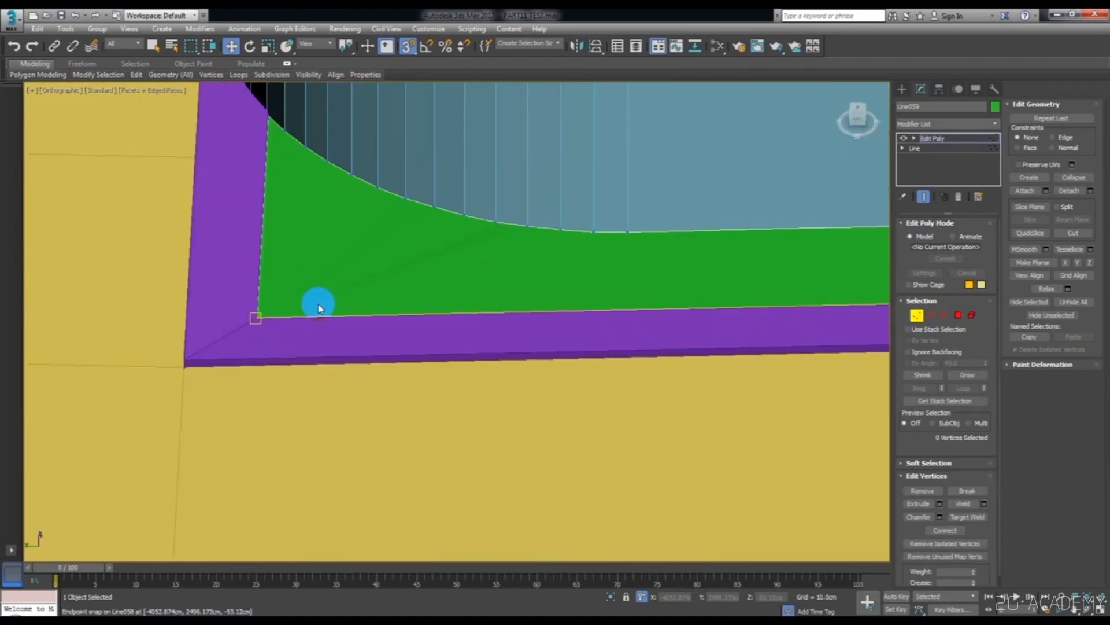
key("F3")
left_click_drag(296, 344, 203, 283)
left_click_drag(414, 213, 393, 192, "ctrl")
right_click(428, 290)
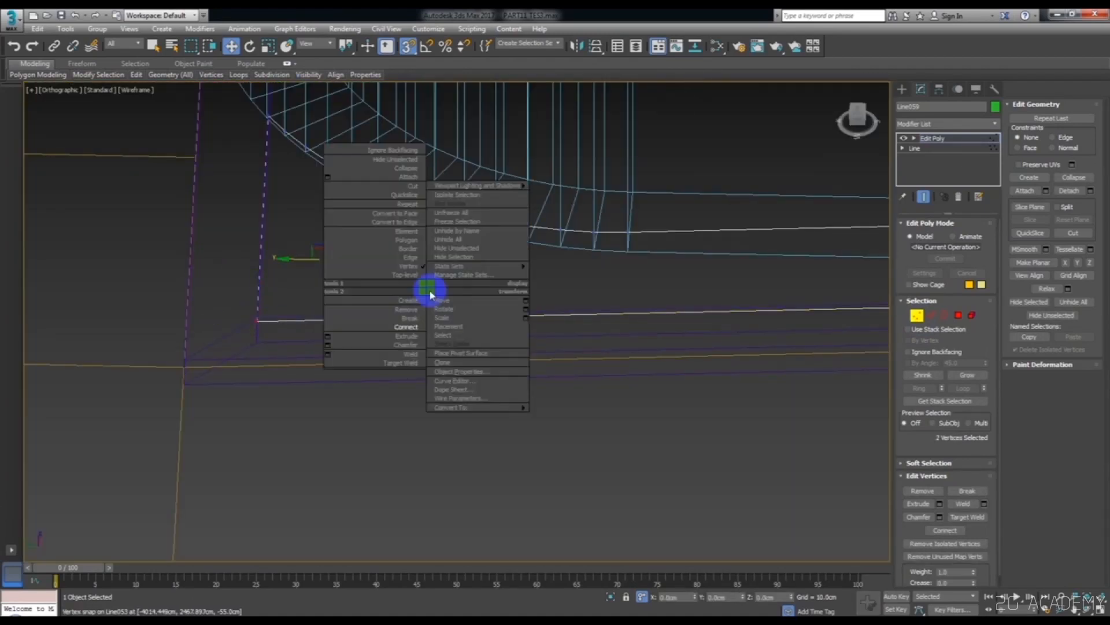
left_click(411, 323)
key("F3")
scroll(414, 327, "down", 2)
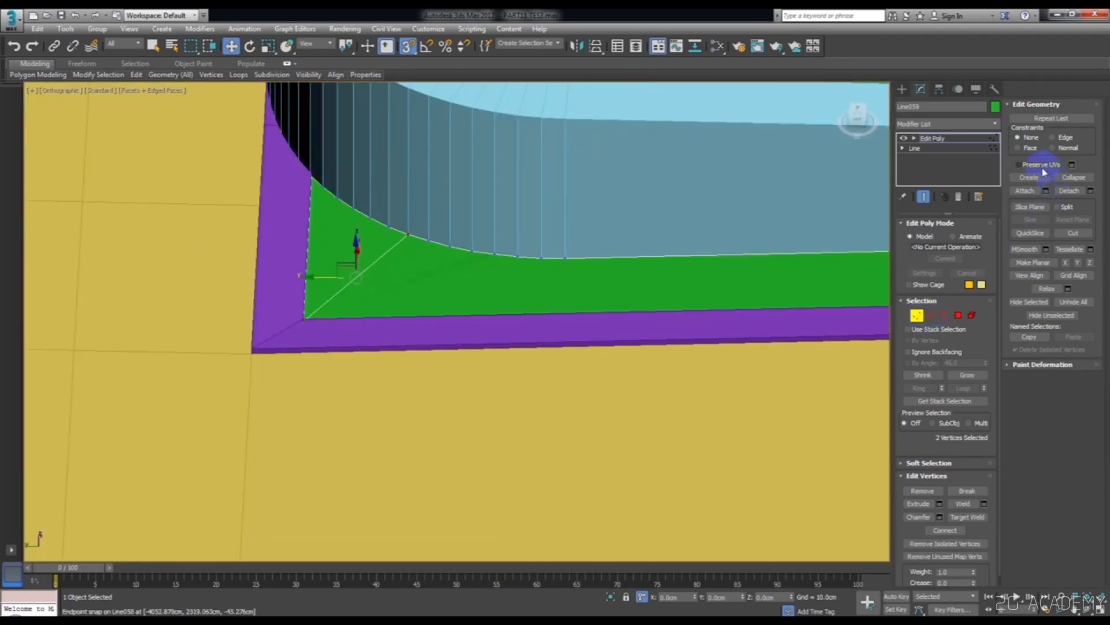
- Try to insert a vertex on the green strip's outer edge opposite the end of the wall's curve
left_click(931, 317)
left_click(1052, 118)
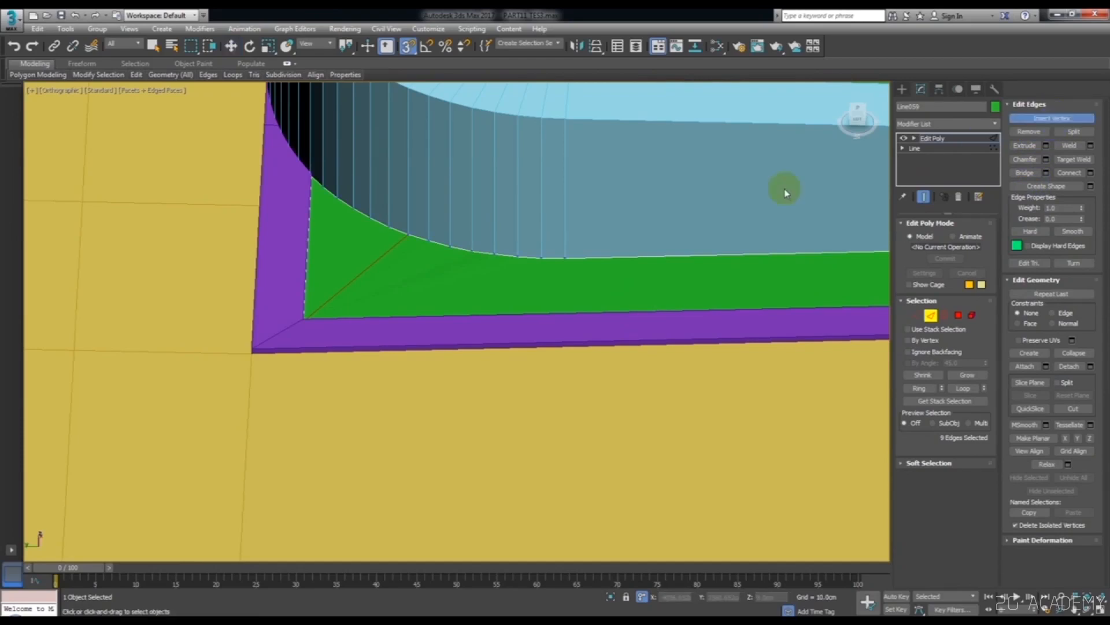
left_click(567, 312)
right_click(567, 313)
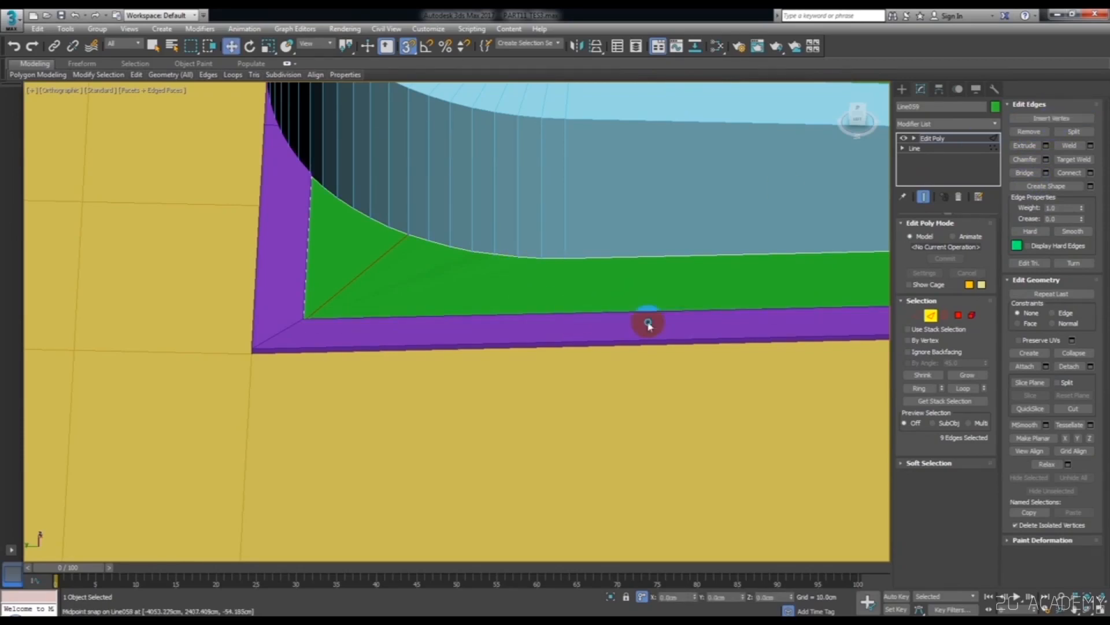
left_click(917, 317)
left_click_drag(677, 359, 572, 235)
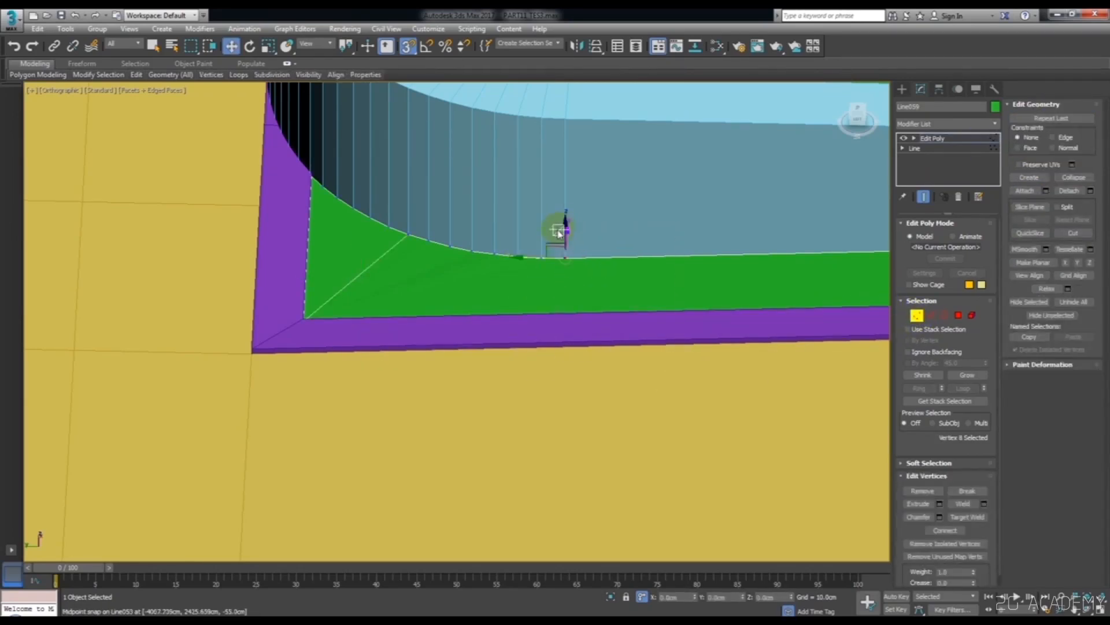
- Insert a vertex on the green strip's outer edge near the end of the wall's curve, working in wireframe
key("F3")
scroll(732, 356, "down", 3)
middle_click_drag(674, 358, 384, 338)
scroll(449, 306, "up", 3)
left_click(492, 366)
left_click(934, 316)
left_click(1044, 120)
right_click(367, 330)
key("w")
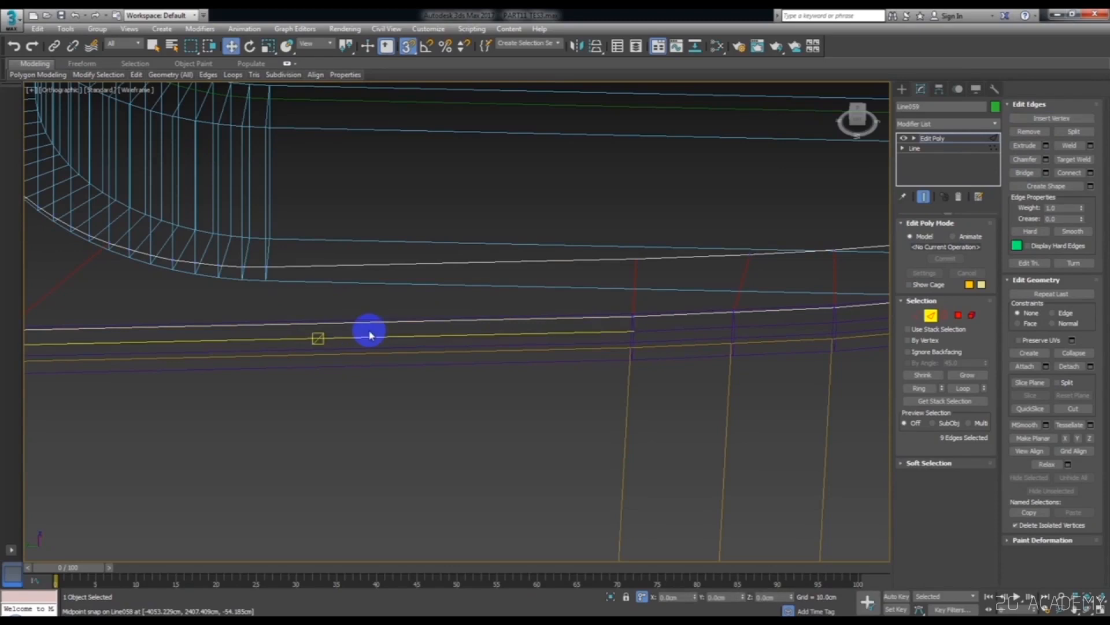
- Constrain movement to Edge and slide the inserted vertex along the strip's outer edge until it lines up with the curve's end
left_click_drag(392, 387, 297, 290)
key("1")
scroll(548, 350, "up", 2)
left_click_drag(547, 355, 420, 247)
left_click(565, 340)
left_click_drag(551, 380, 462, 295)
left_click(1066, 139)
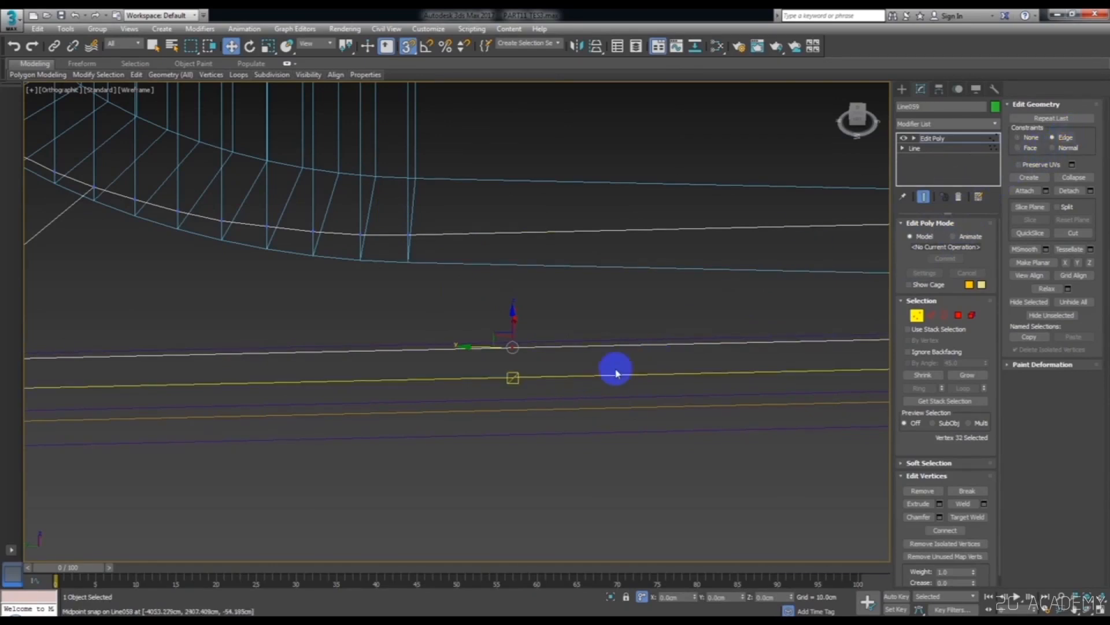
left_click_drag(479, 350, 550, 305)
- Connect the inserted vertex to the vertex at the end of the curve and leave vertex editing of the green strip
left_click_drag(476, 377, 384, 228)
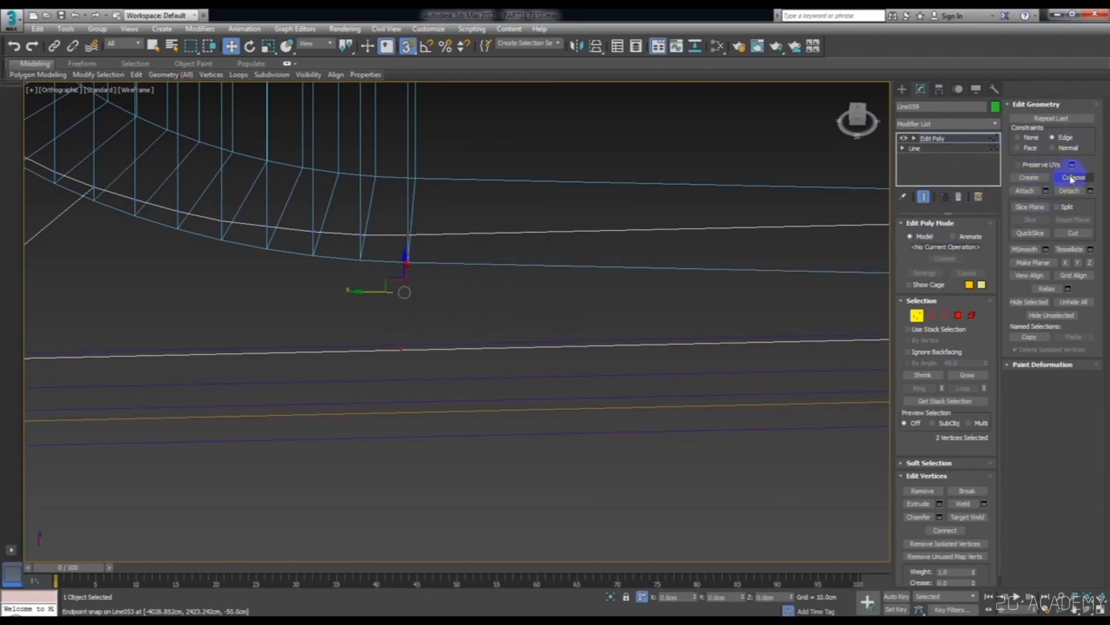
right_click(623, 266)
left_click(600, 312)
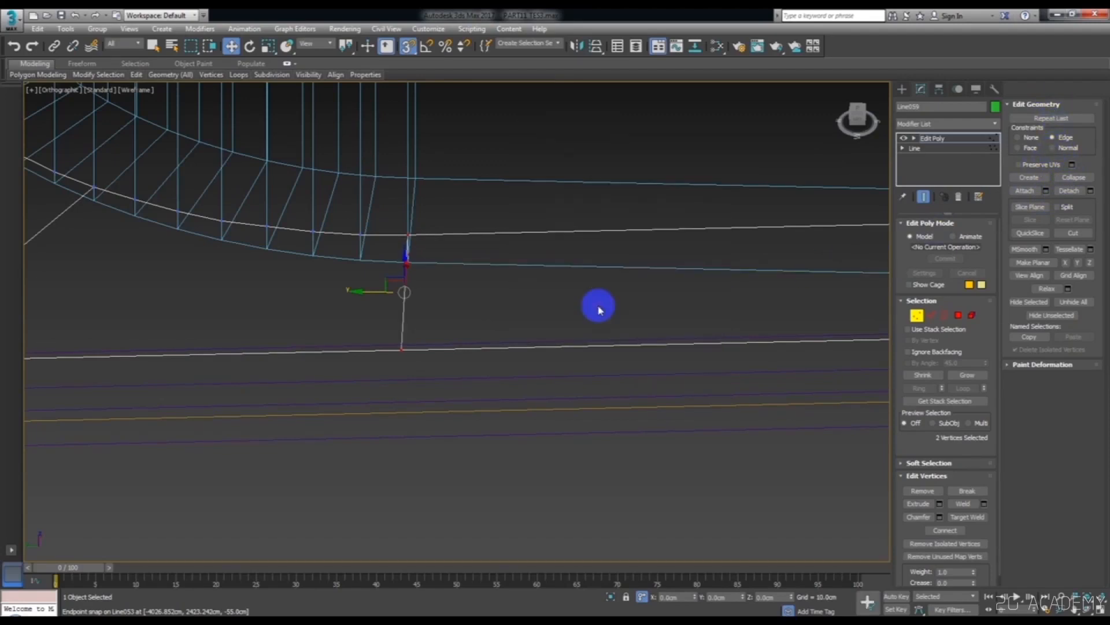
key("F3")
mouse_move(533, 322)
middle_mouse_down("alt")
mouse_move(459, 315)
mouse_move(458, 292)
mouse_move(515, 269)
mouse_move(607, 397)
middle_mouse_up("alt")
left_click(914, 315)
left_click(917, 315)
middle_click_drag(726, 237, 577, 346, "alt")
scroll(580, 316, "down", 3)
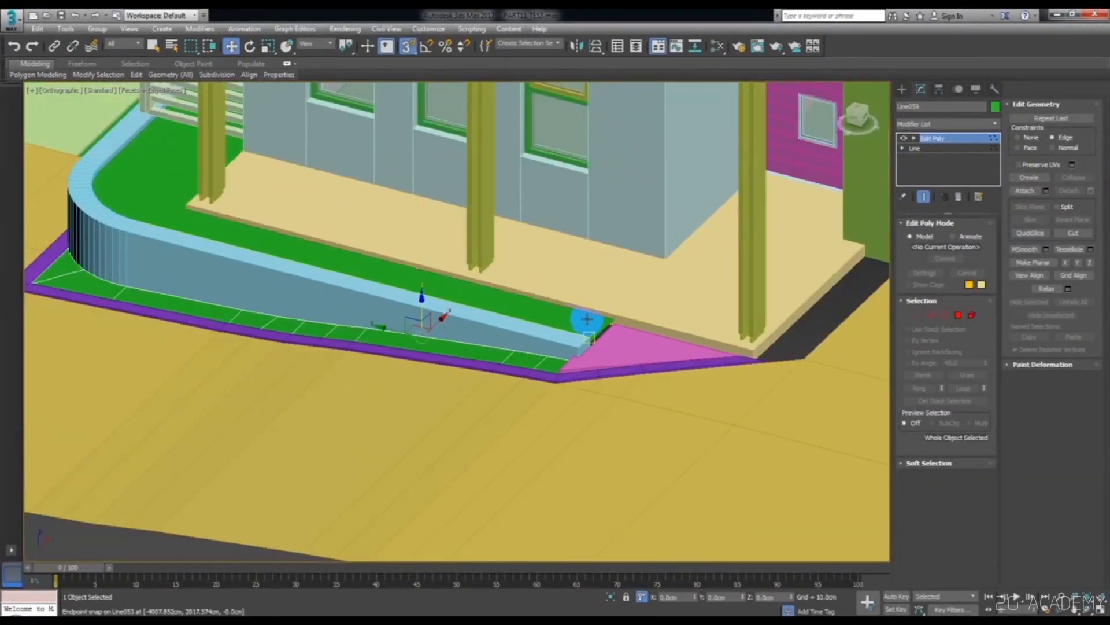
- Edit the purple curb's vertices and raise the inner top vertex at its bend to the height of the outer one
middle_click_drag(855, 327, 737, 333, "alt")
scroll(472, 204, "up", 6)
left_click(479, 242)
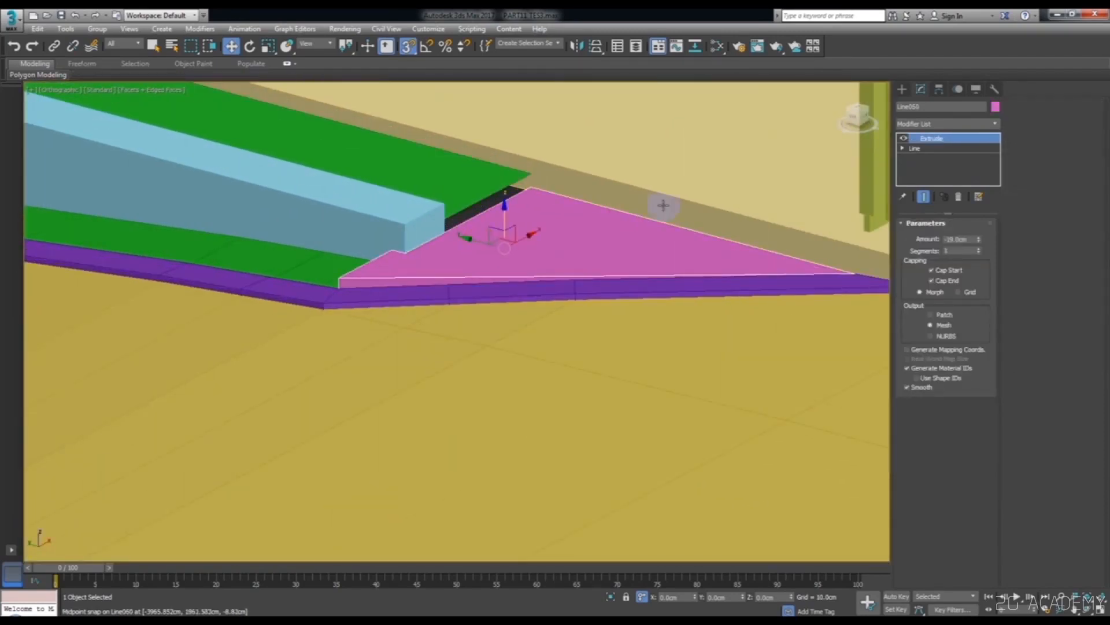
middle_click_drag(785, 212, 758, 252, "alt")
scroll(568, 322, "up", 4)
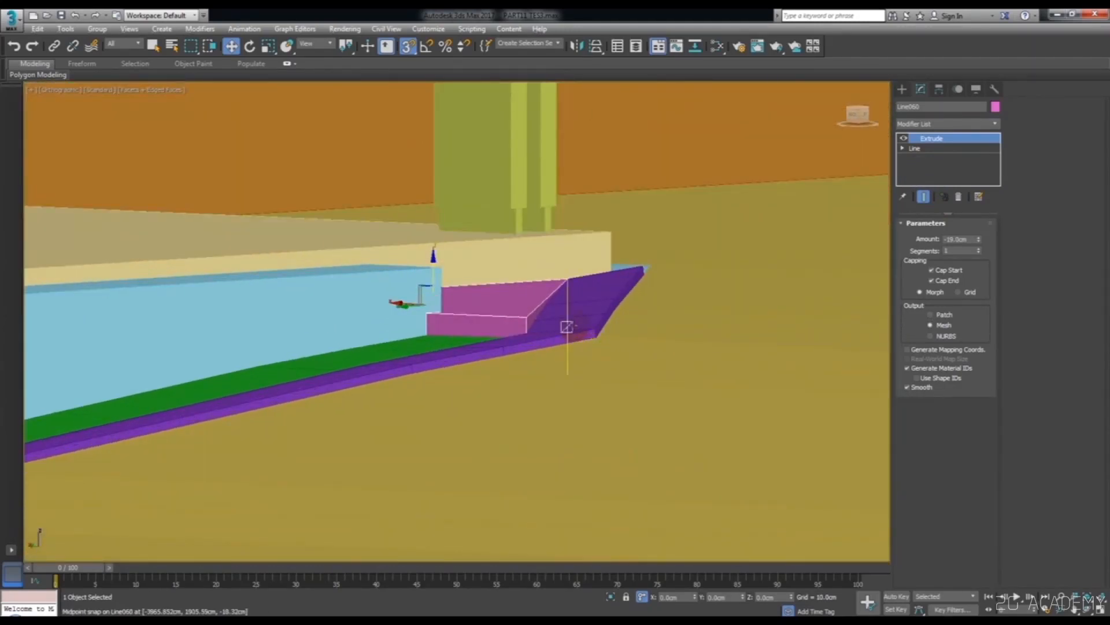
left_click(577, 322)
left_click(921, 240)
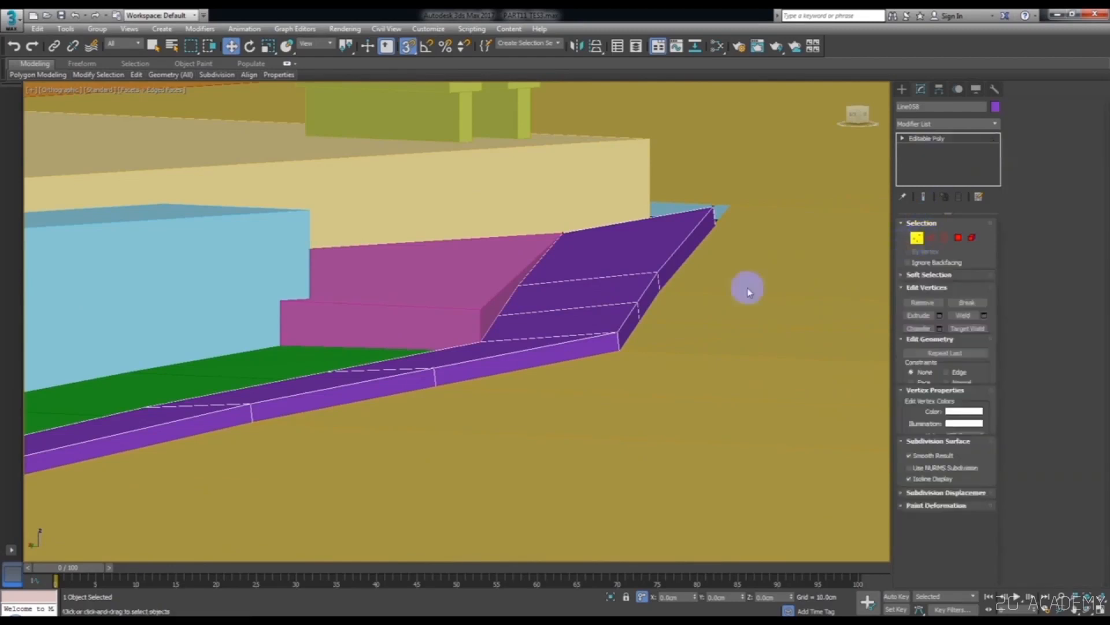
middle_click_drag(493, 347, 479, 318, "alt")
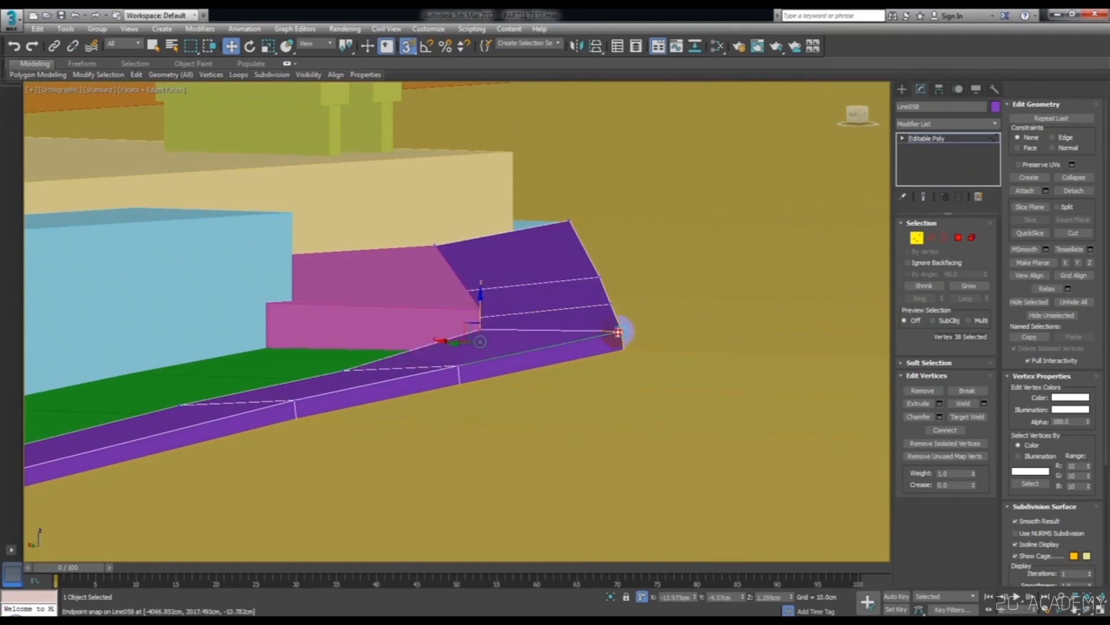
middle_click_drag(599, 336, 572, 316, "alt")
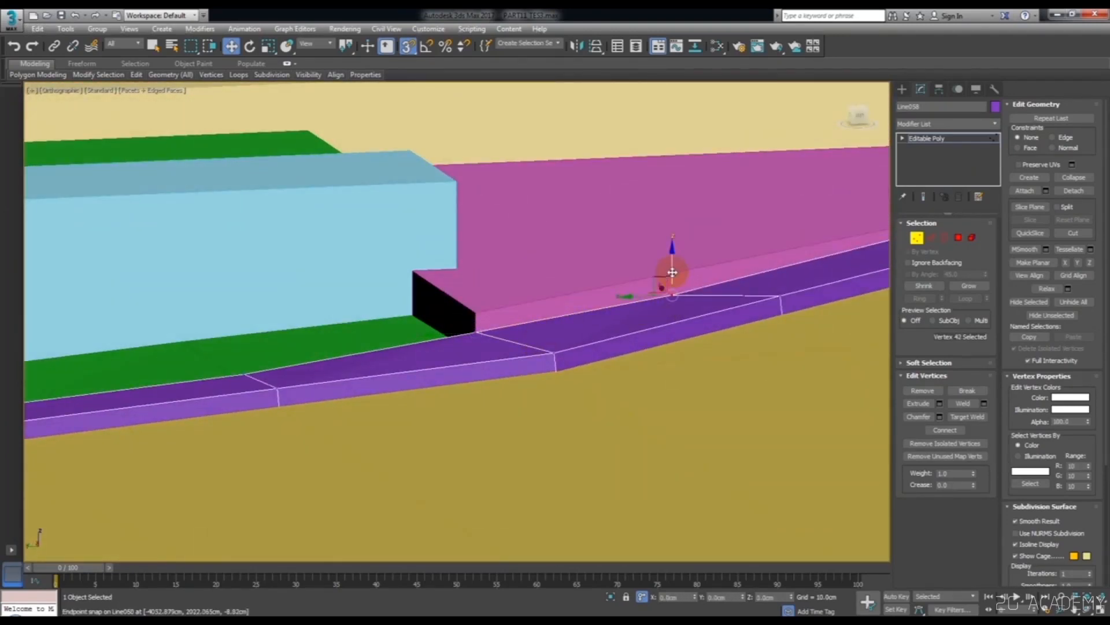
- Level the inner and outer top vertices along the purple curb's angled section, lowering the outer end vertex to the inner end's height
middle_click_drag(776, 300, 669, 342)
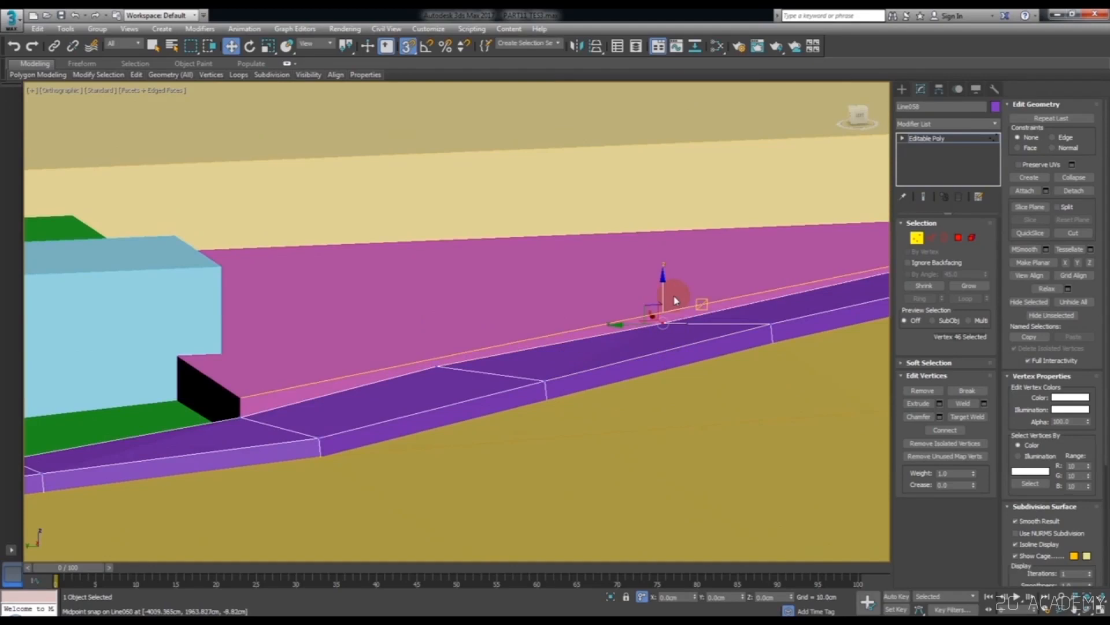
middle_click_drag(774, 324, 571, 340, "alt")
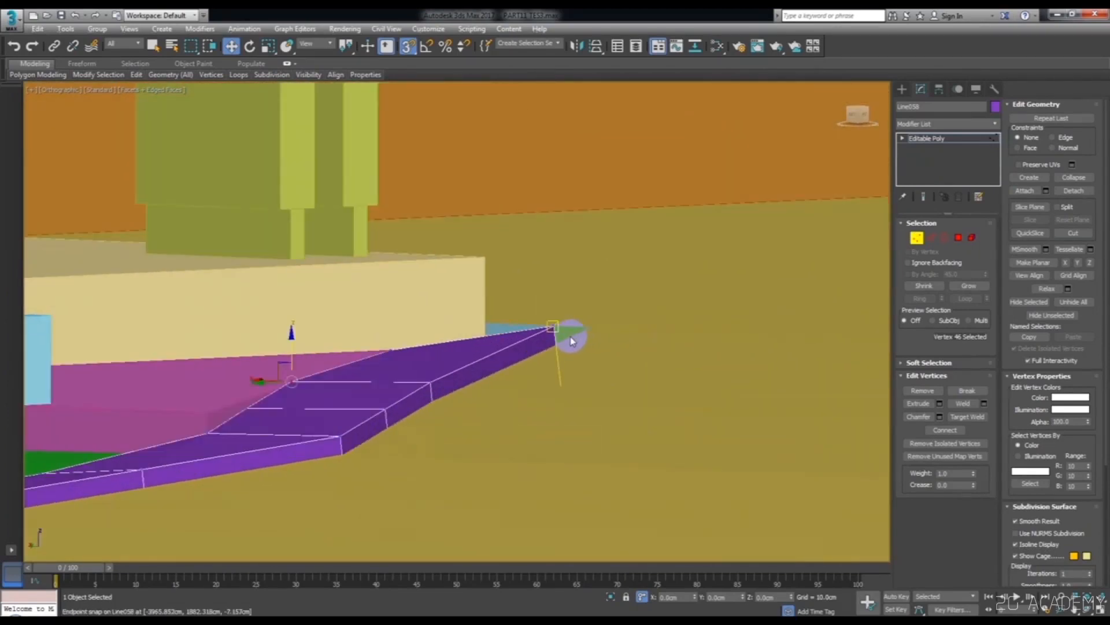
left_click_drag(559, 308, 394, 346)
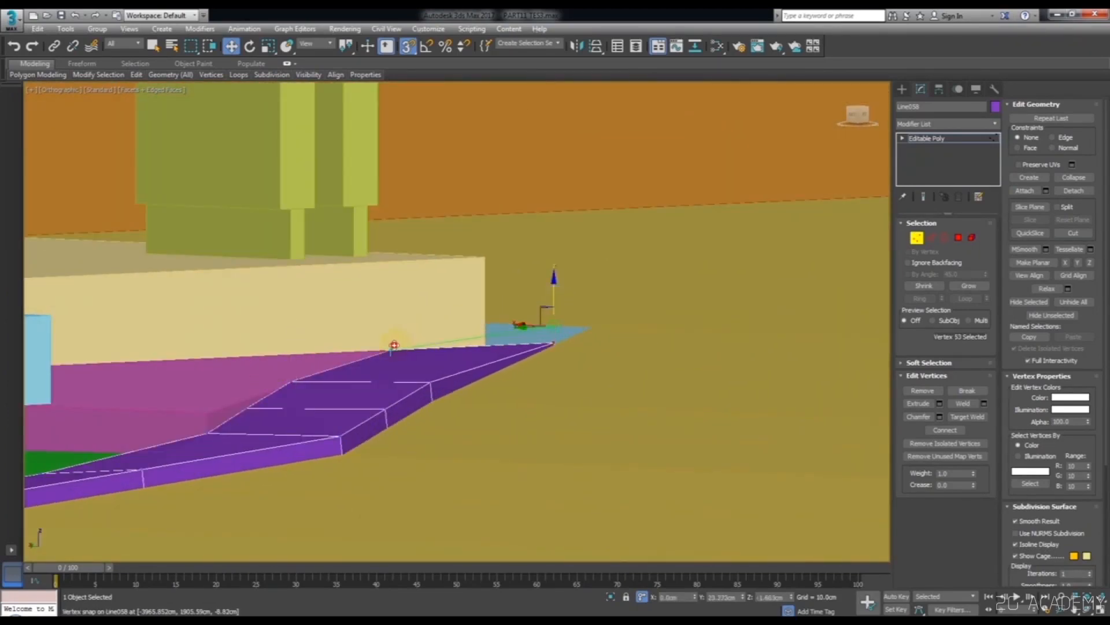
- Nudge the paired top vertices on the purple curb's angled section slightly downward, with snapping off, to smooth its slope
middle_click_drag(416, 382, 416, 404, "alt")
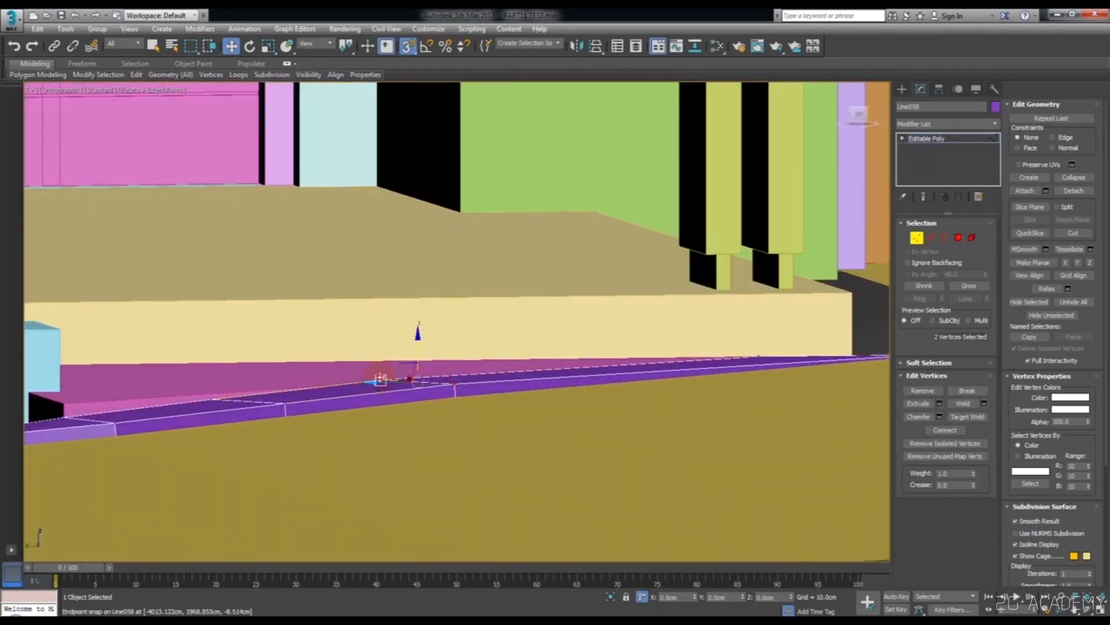
left_click_drag(419, 355, 419, 359)
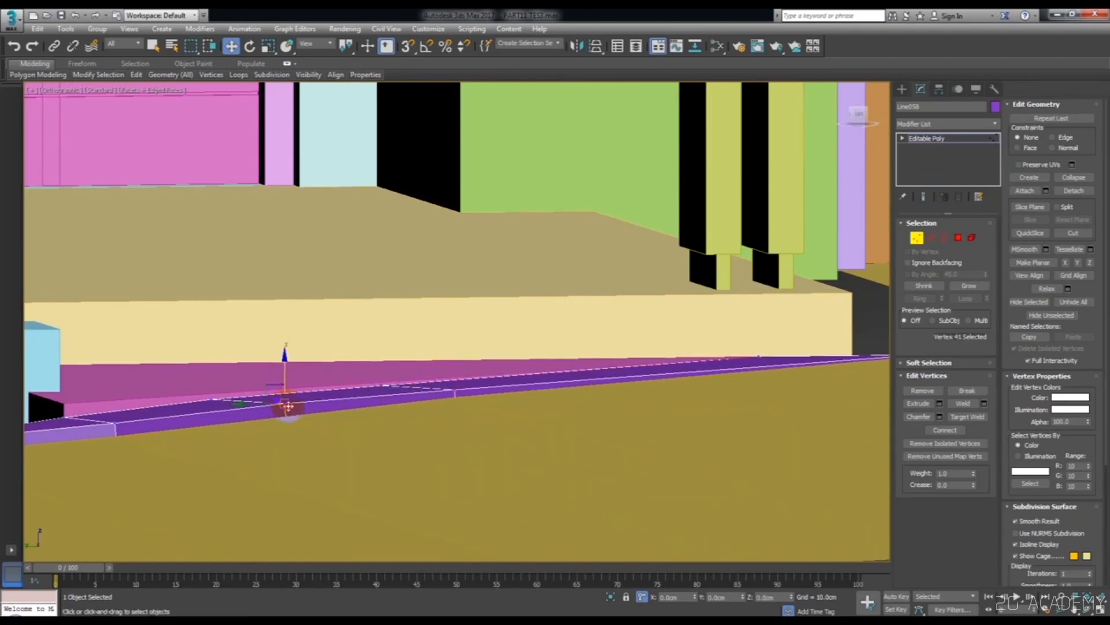
left_click_drag(249, 374, 249, 377)
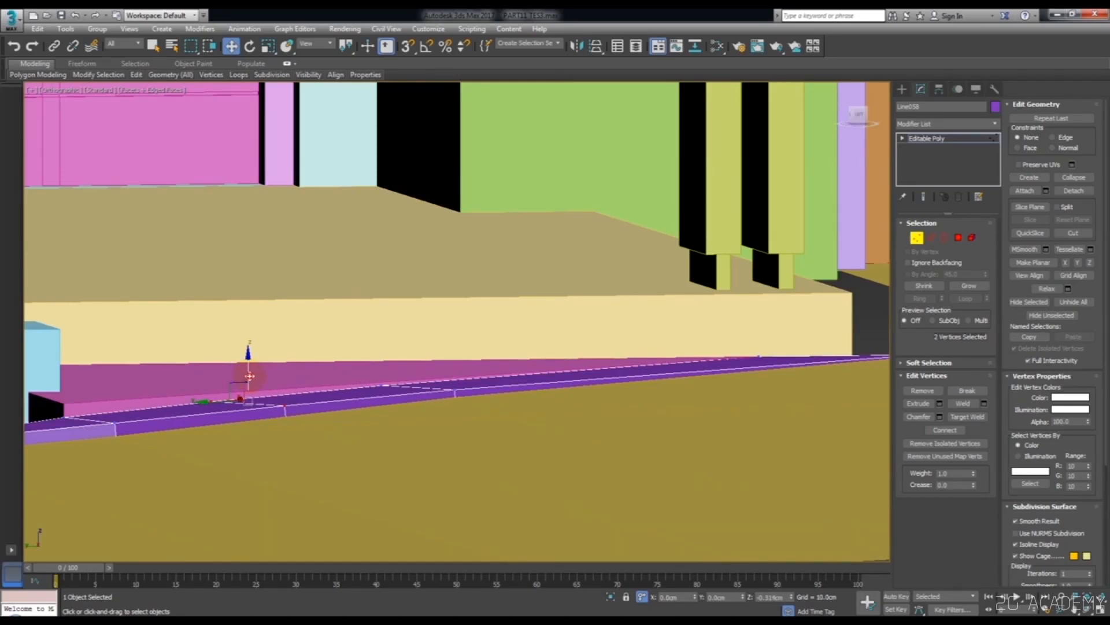
- Check the purple curb's adjusted slope, clear its vertex selection and leave vertex editing
middle_click_drag(352, 395, 561, 361)
scroll(561, 361, "down", 1)
scroll(407, 404, "up", 1)
middle_click_drag(391, 391, 474, 421, "alt")
left_click(600, 412)
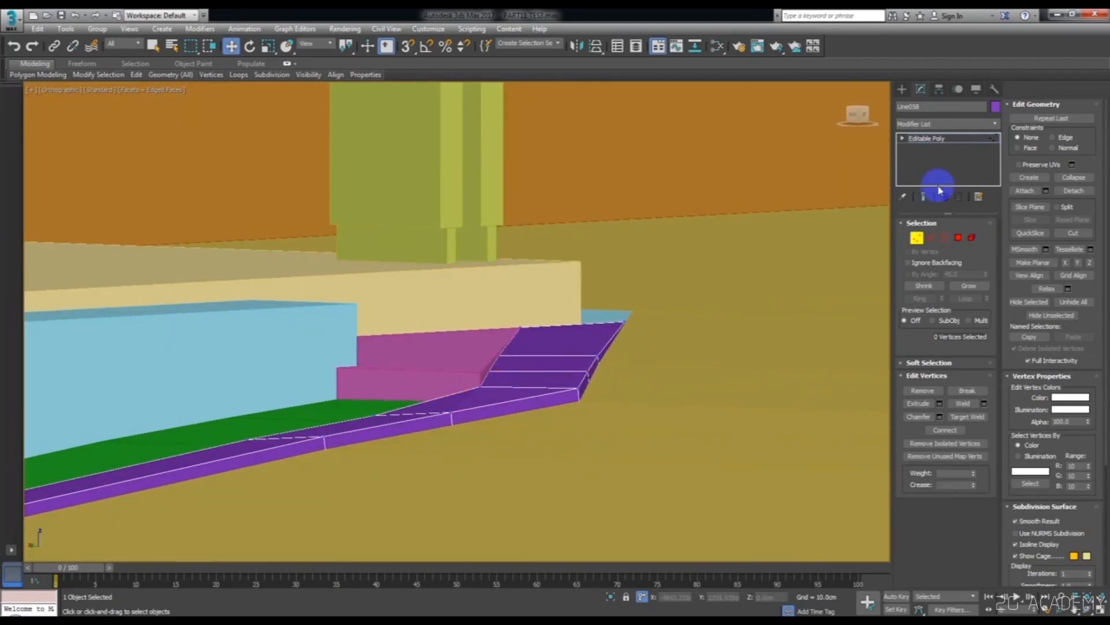
left_click(917, 238)
- Add an Edit Poly modifier to the pink wedge beside the porch and start editing its vertices
left_click(465, 366)
middle_click_drag(705, 276, 606, 304, "alt")
left_click(942, 124)
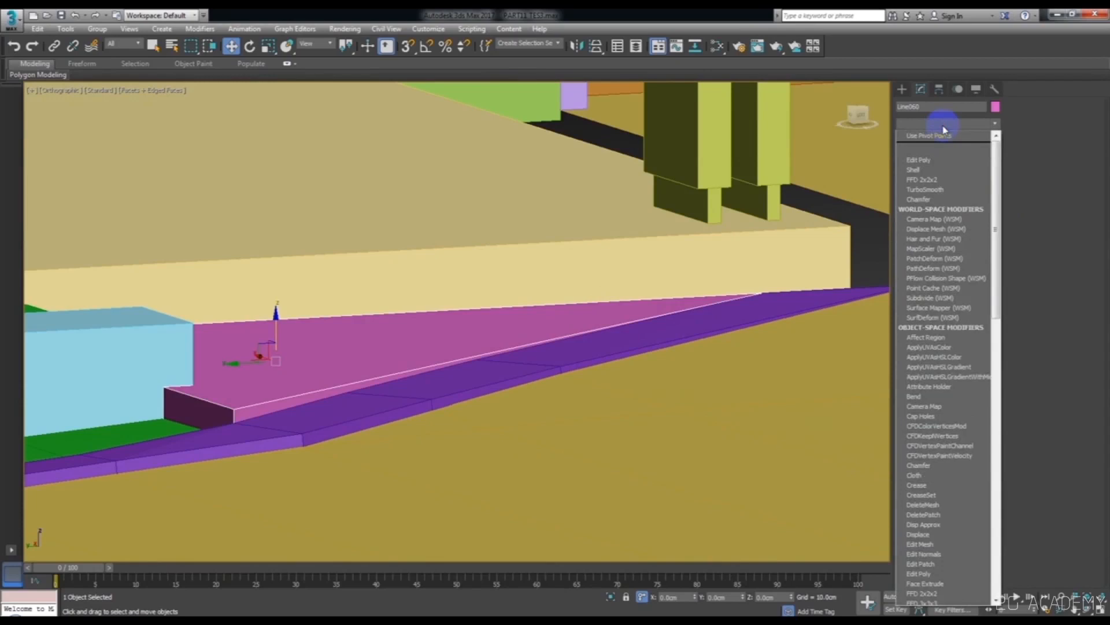
key("e")
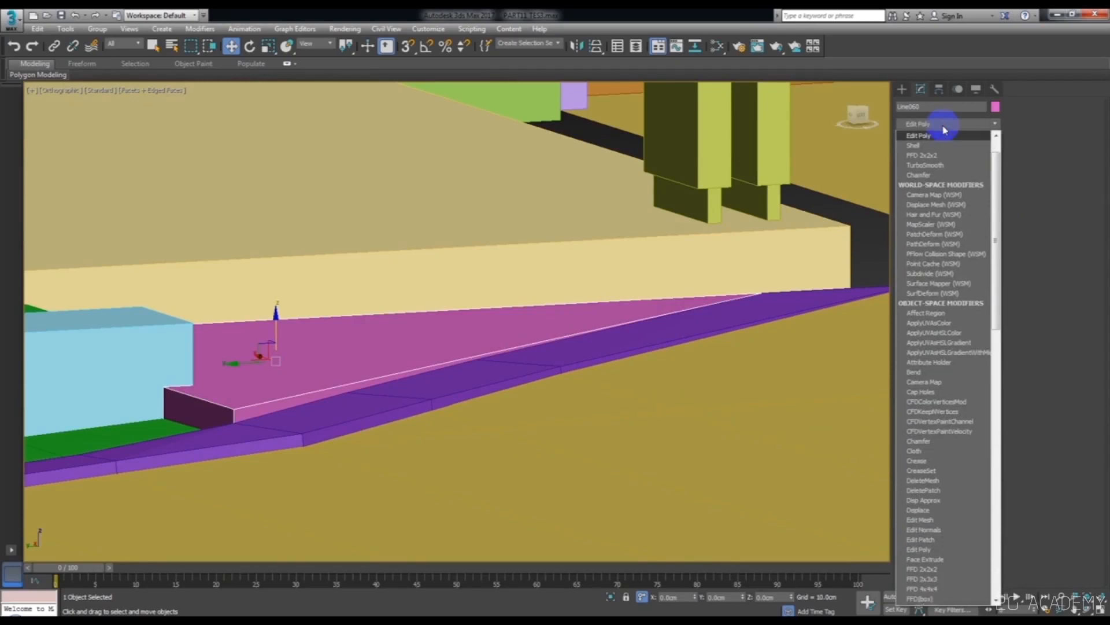
left_click(944, 135)
left_click(917, 314)
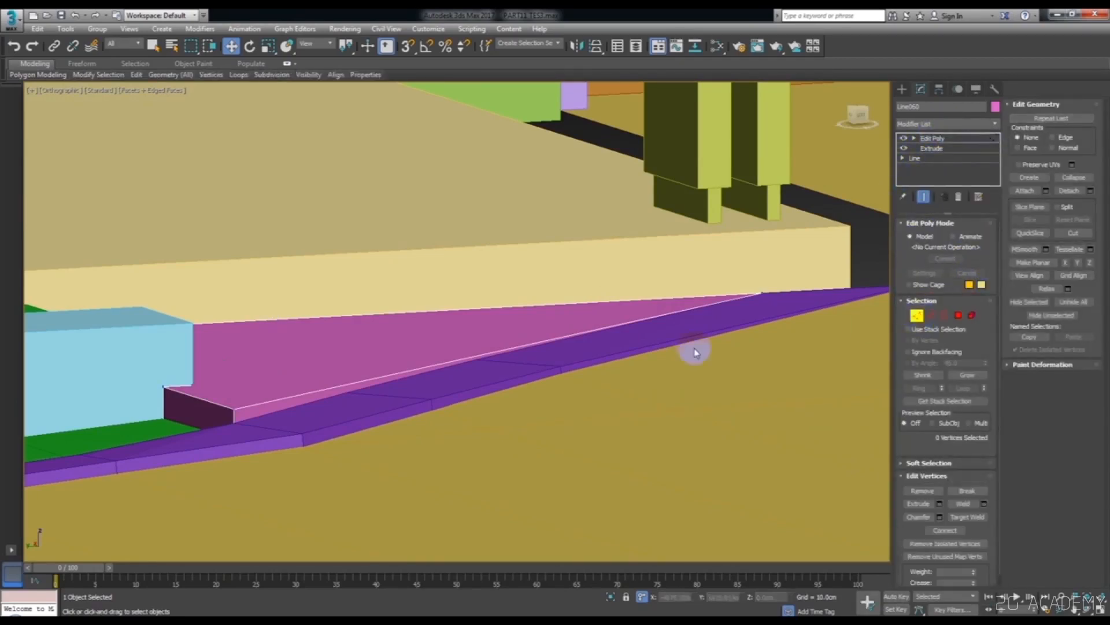
- Lower the pink wedge's vertices at the light-blue wall end by about 1 cm and leave vertex editing
scroll(237, 428, "up", 2)
left_click_drag(105, 373, 103, 371)
mouse_move(134, 373)
middle_mouse_down("alt")
mouse_move(150, 368)
mouse_move(122, 372)
mouse_move(142, 365)
middle_mouse_up("alt")
middle_click_drag(212, 366, 205, 369, "alt")
middle_click_drag(362, 312, 414, 330, "alt")
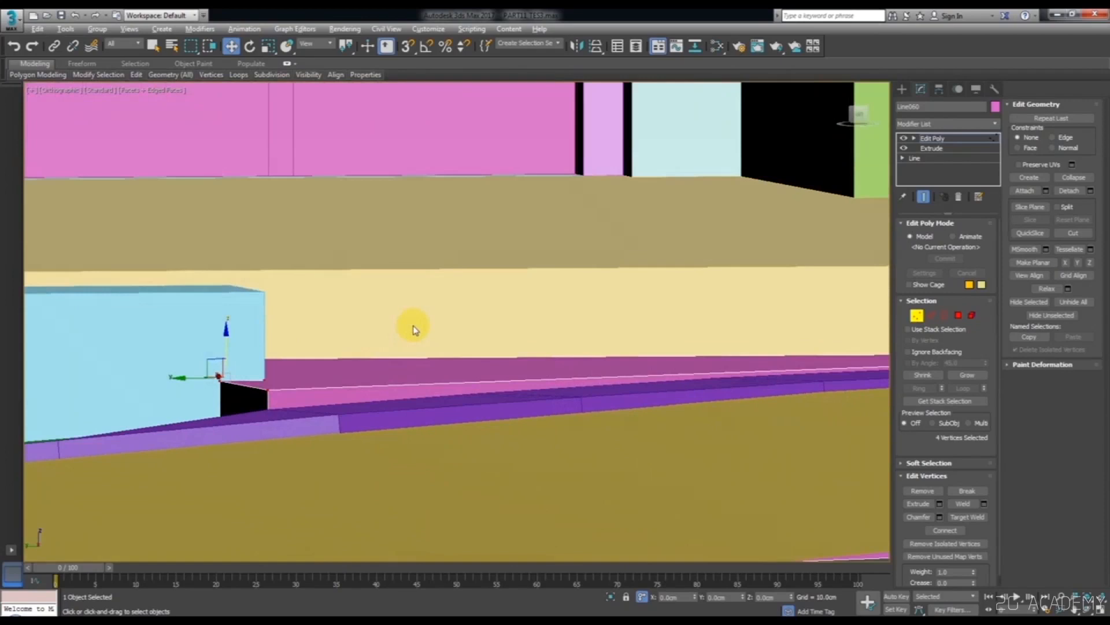
mouse_move(226, 344)
left_mouse_down()
mouse_move(229, 362)
mouse_move(229, 353)
left_mouse_up()
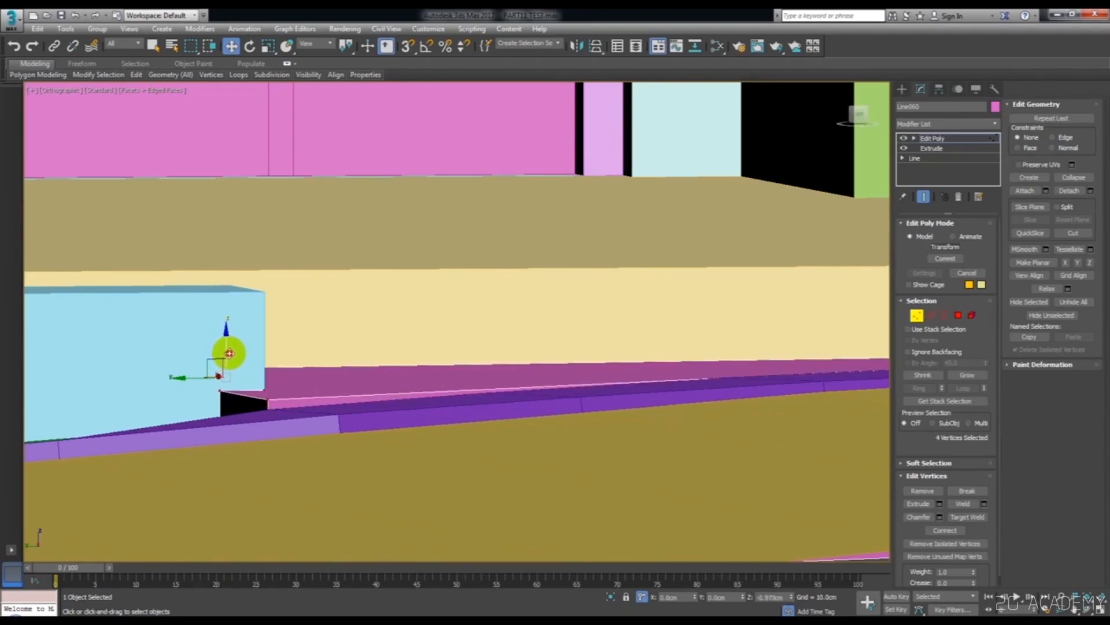
middle_click_drag(230, 357, 558, 325, "alt")
scroll(771, 258, "up", 5)
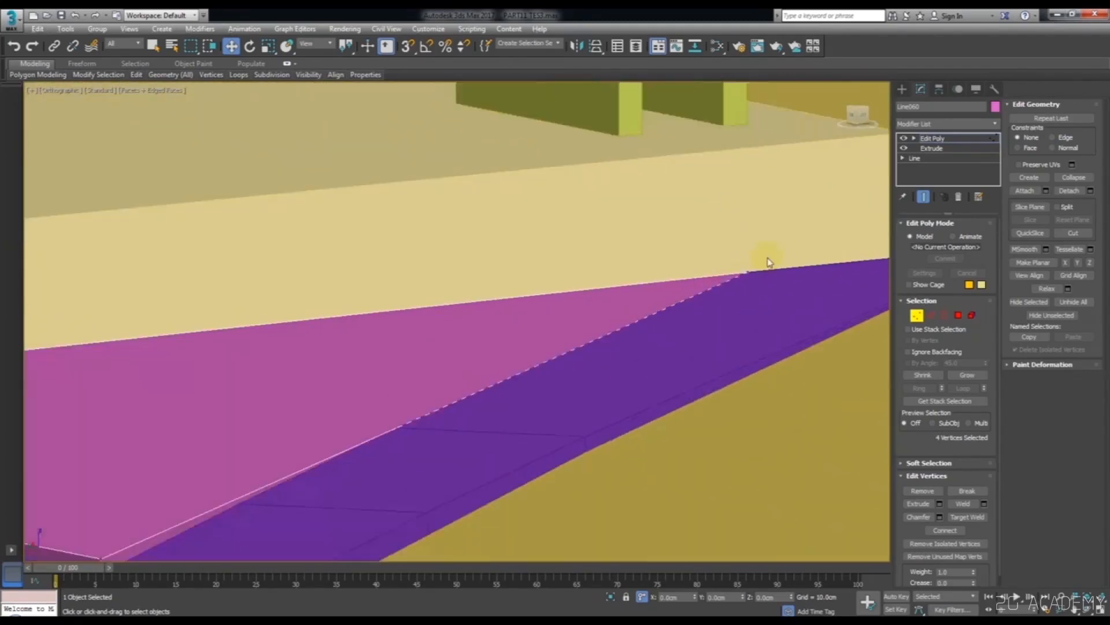
scroll(779, 267, "down", 6)
middle_click_drag(778, 267, 570, 333, "alt")
left_click(649, 349)
left_click(916, 315)
- Move the two end vertices of the green strip behind the light-blue wall to meet the pink wedge, using snapping, and leave vertex editing
left_click(506, 258)
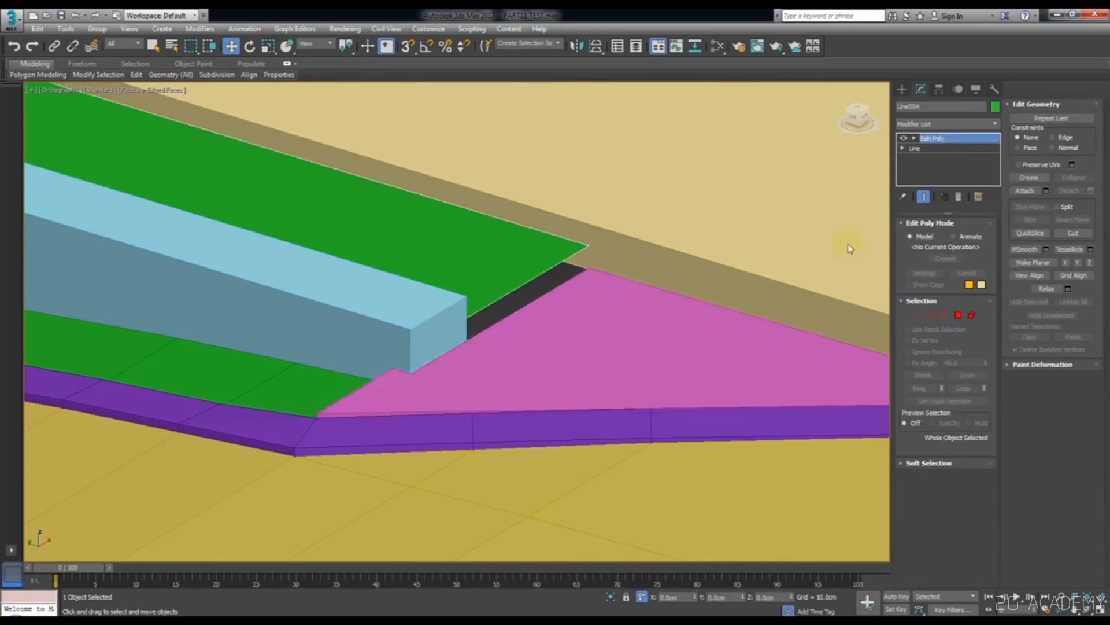
left_click(919, 317)
left_click(550, 265)
left_click_drag(432, 308, 502, 332, "ctrl")
scroll(572, 335, "down", 8)
middle_click_drag(347, 260, 483, 243, "alt")
scroll(486, 299, "down", 3)
scroll(461, 428, "up", 3)
scroll(486, 232, "up", 5)
left_click_drag(581, 222, 613, 240)
key("s")
scroll(616, 243, "down", 3)
middle_click_drag(615, 244, 619, 241, "alt")
scroll(587, 254, "up", 6)
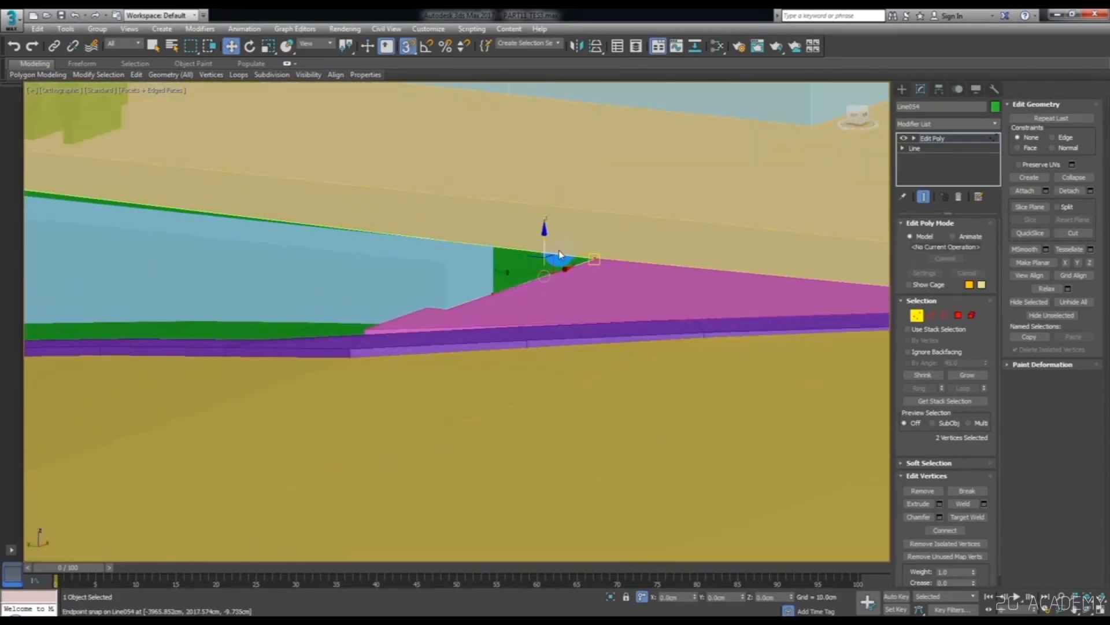
middle_click_drag(544, 249, 676, 391, "alt")
scroll(630, 248, "down", 3)
scroll(578, 237, "down", 6)
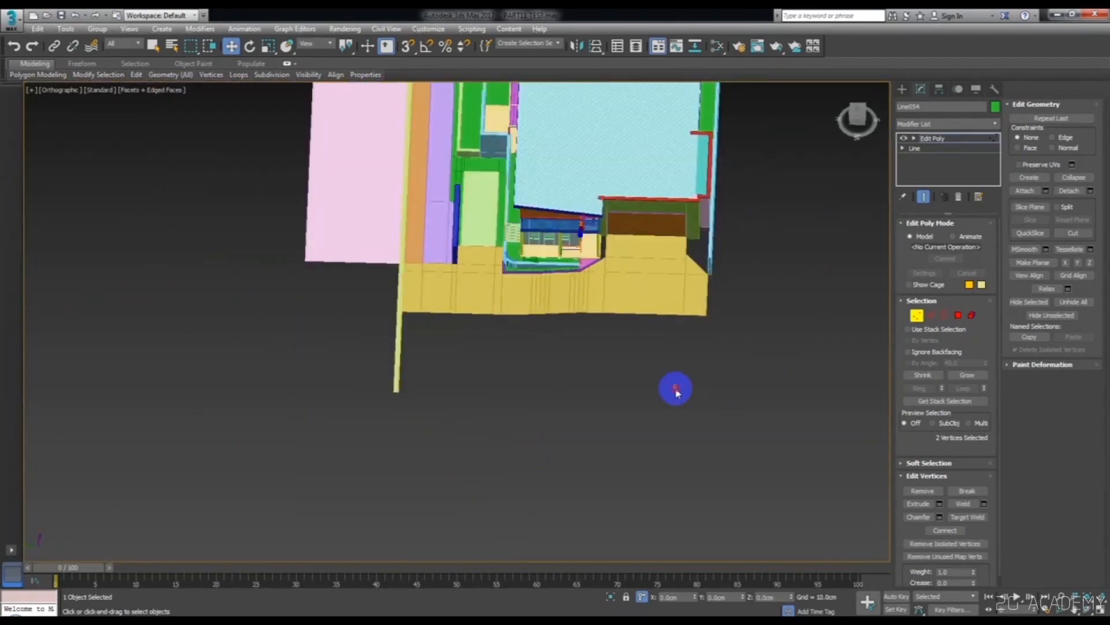
left_click(916, 315)
- Extend the pink road slab by snapping its end edge to the end of the pale-yellow curb, and leave edge editing
middle_click_drag(370, 307, 575, 320, "alt")
left_click(545, 320)
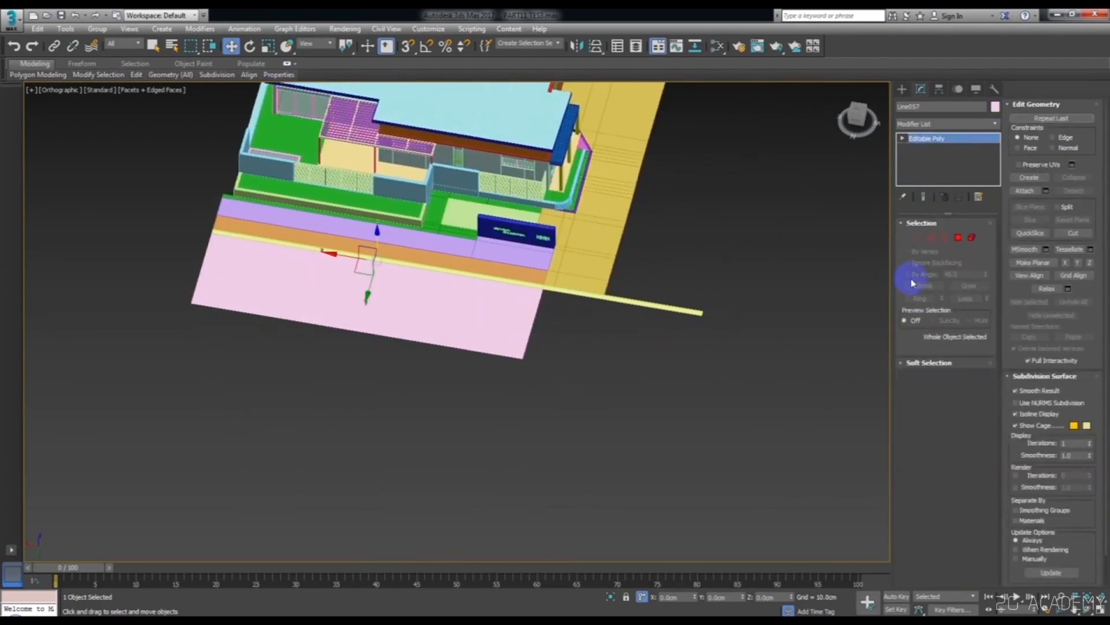
left_click(929, 238)
left_click_drag(509, 320, 698, 326)
scroll(701, 317, "up", 5)
key("s")
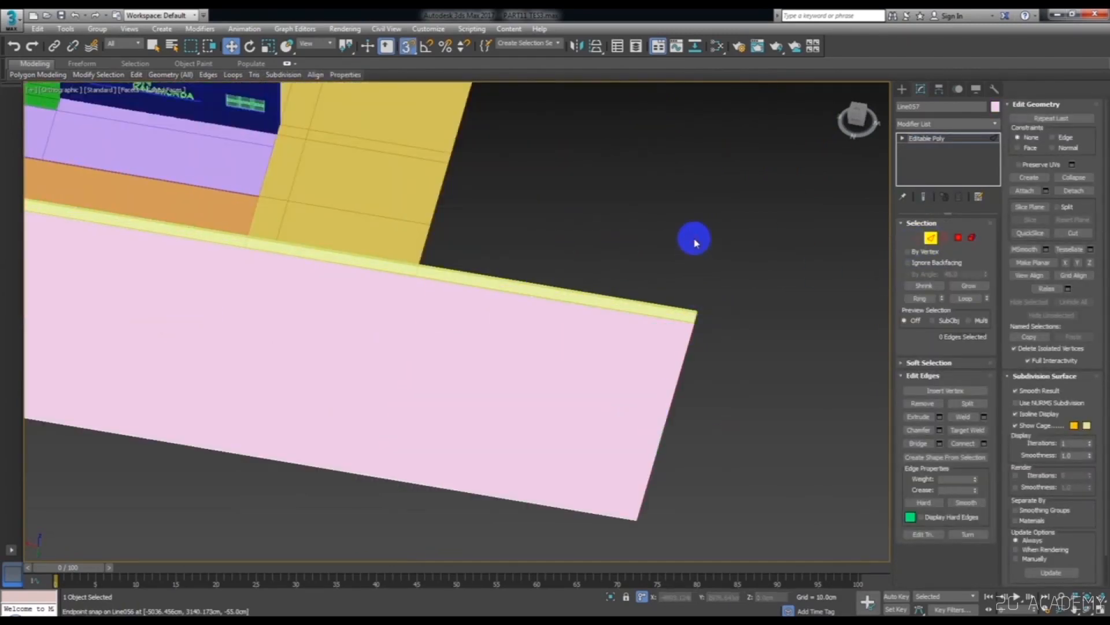
scroll(696, 242, "down", 4)
left_click(931, 238)
scroll(633, 277, "down", 4)
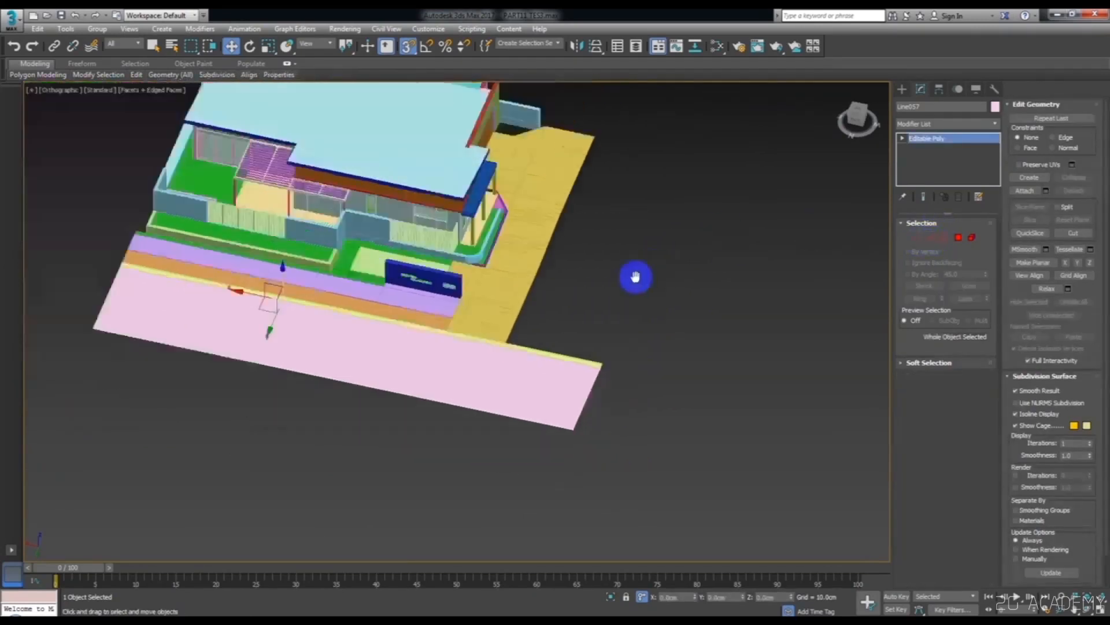
- Examine the driveway, porch and curb area for remaining gaps in the ground surfaces
scroll(642, 278, "up", 6)
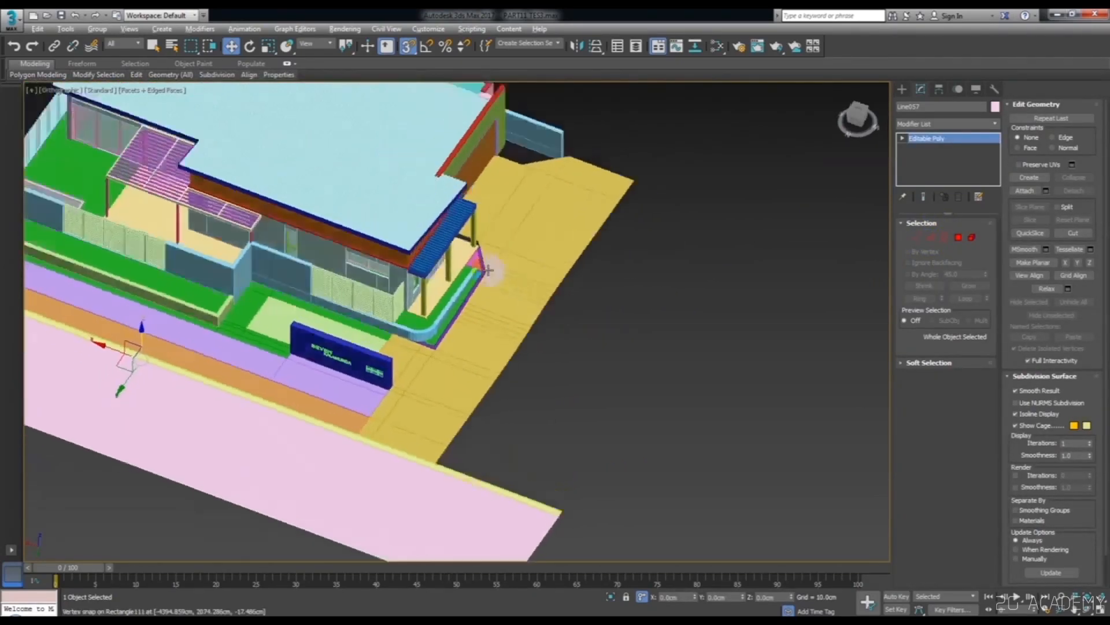
scroll(480, 285, "down", 4)
scroll(463, 287, "up", 5)
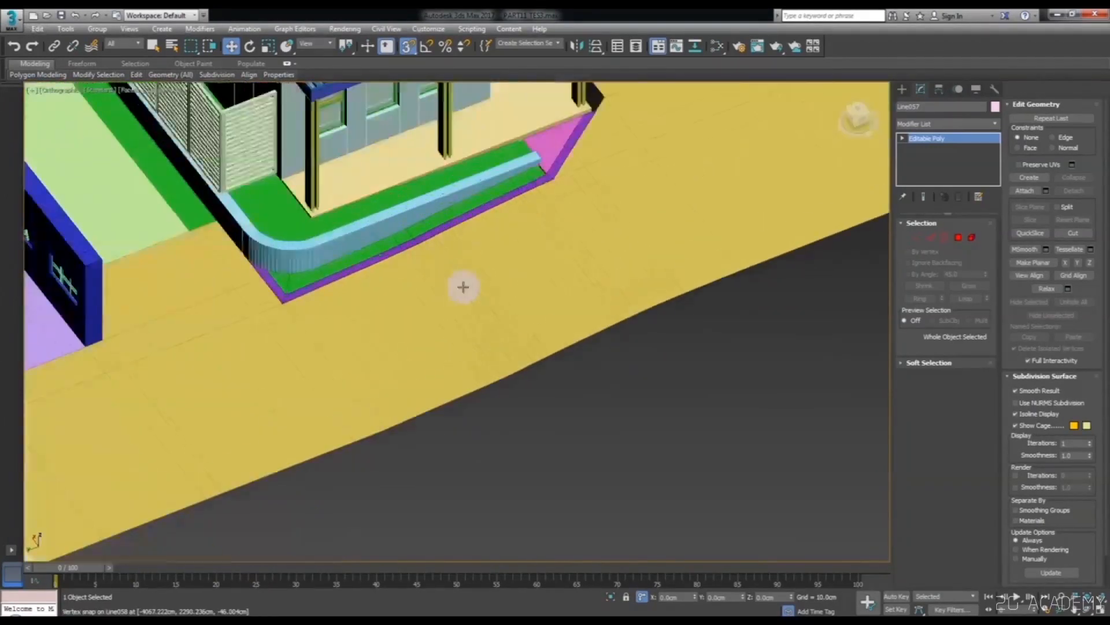
scroll(485, 284, "down", 2)
middle_click_drag(496, 273, 478, 426, "alt")
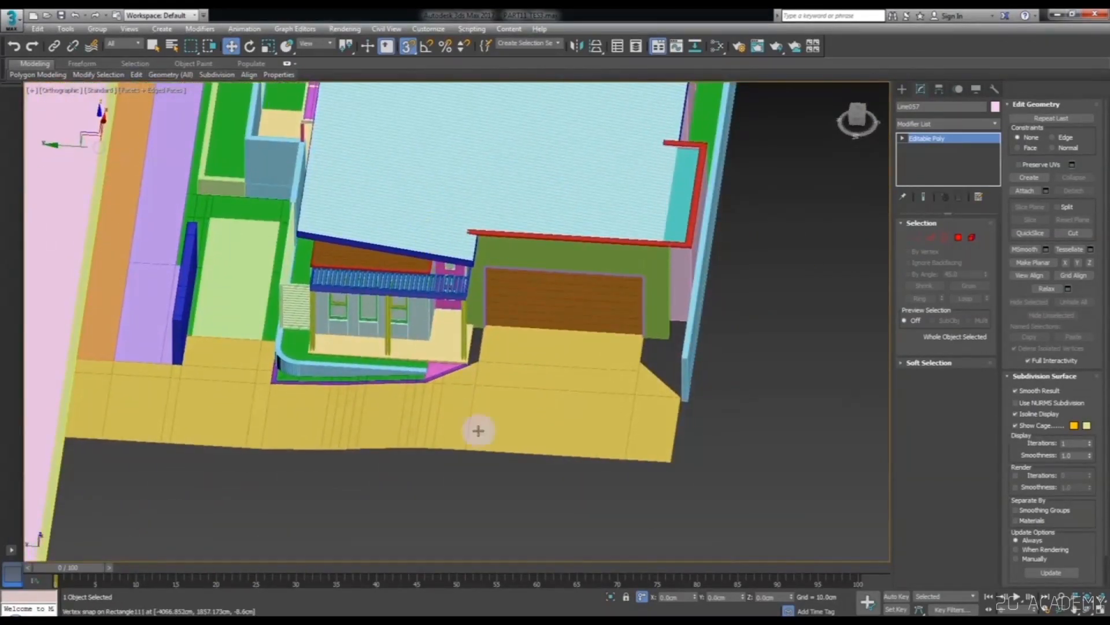
scroll(475, 372, "up", 5)
scroll(486, 302, "down", 4)
scroll(501, 303, "up", 2)
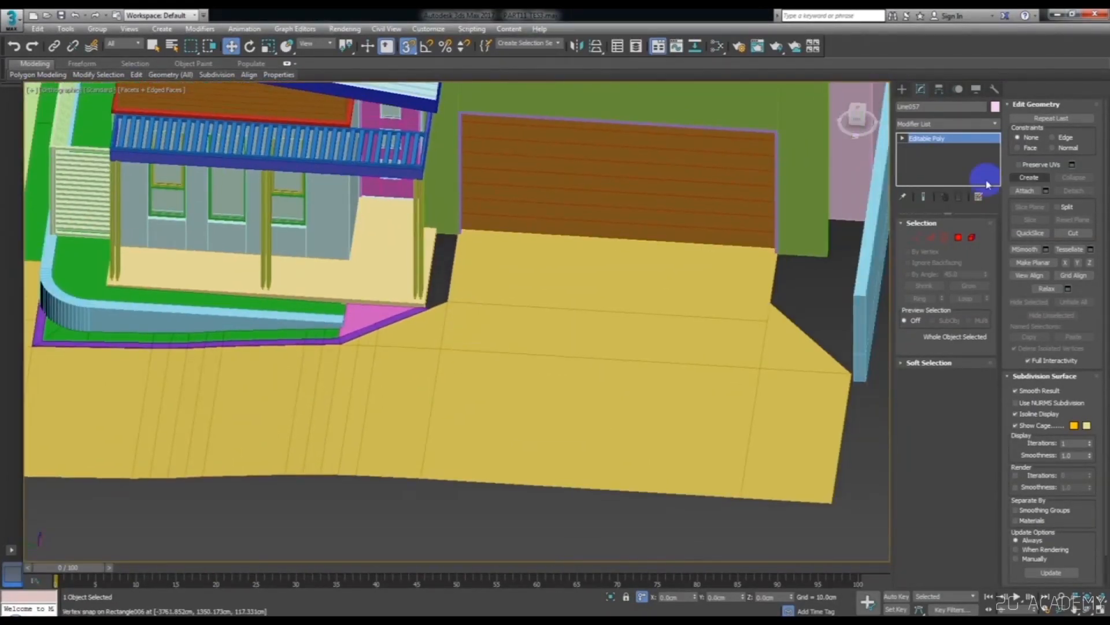
- Select the driveway, purple curb and porch slab in the top view and isolate them
left_click(904, 89)
left_click(926, 169)
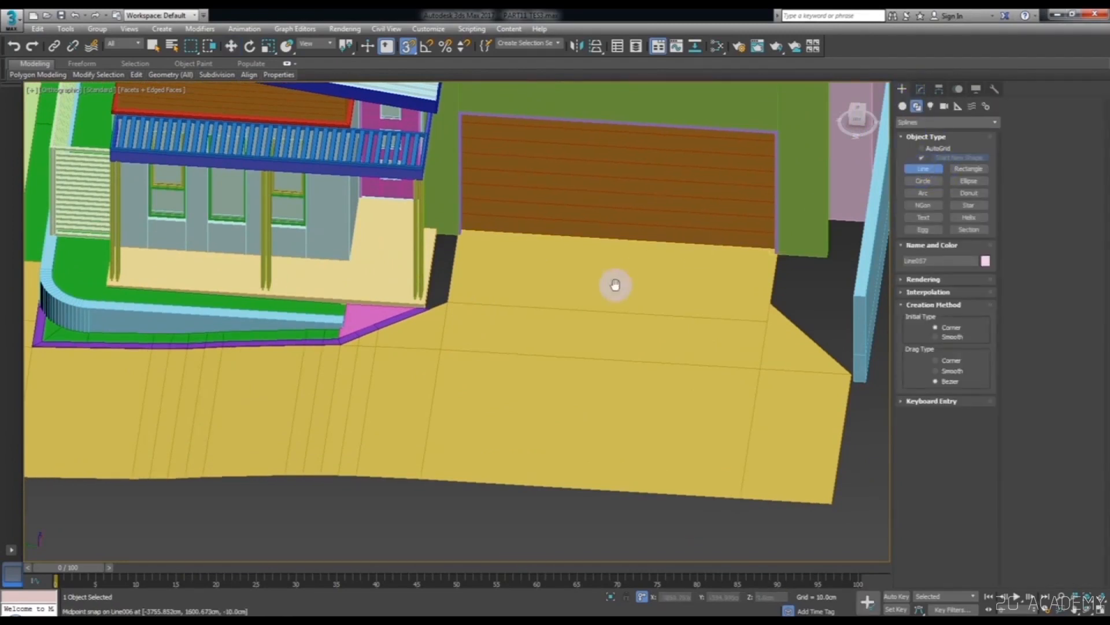
key("t")
scroll(515, 330, "down", 5)
scroll(462, 404, "up", 10)
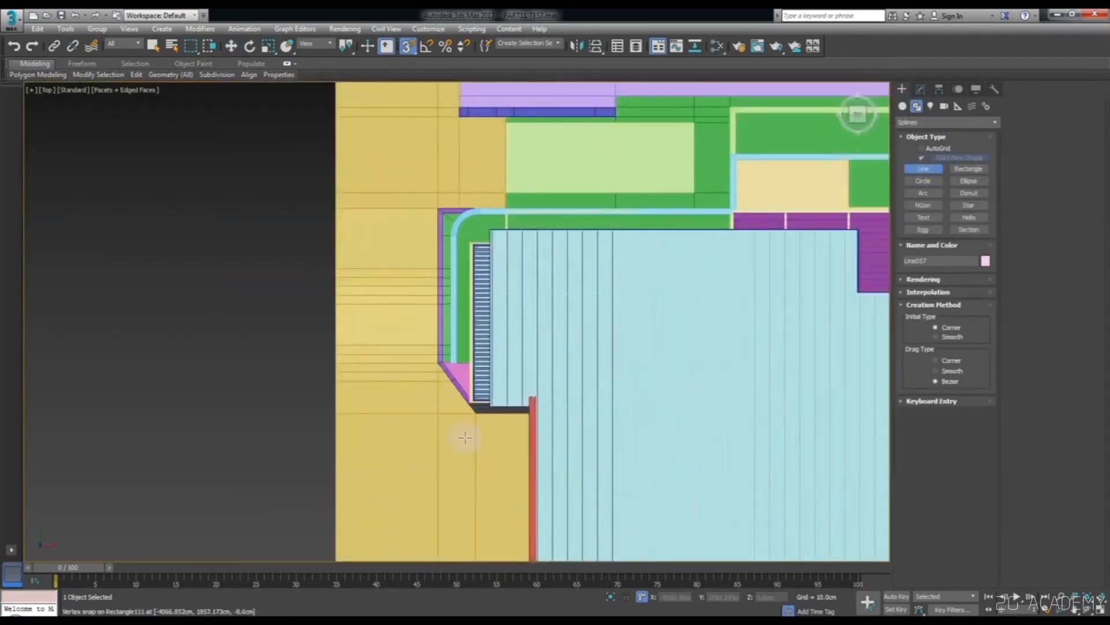
key("F3")
scroll(446, 399, "down", 2)
key("w")
left_click_drag(414, 417, 370, 384)
scroll(361, 362, "up", 3)
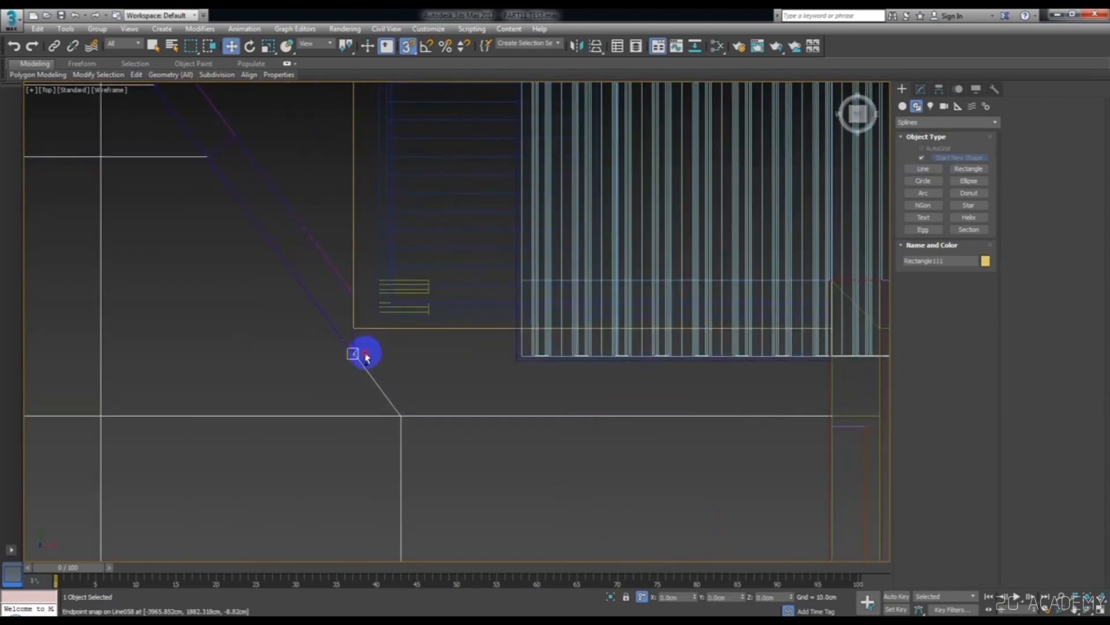
left_click(386, 331, "ctrl")
scroll(444, 355, "down", 6)
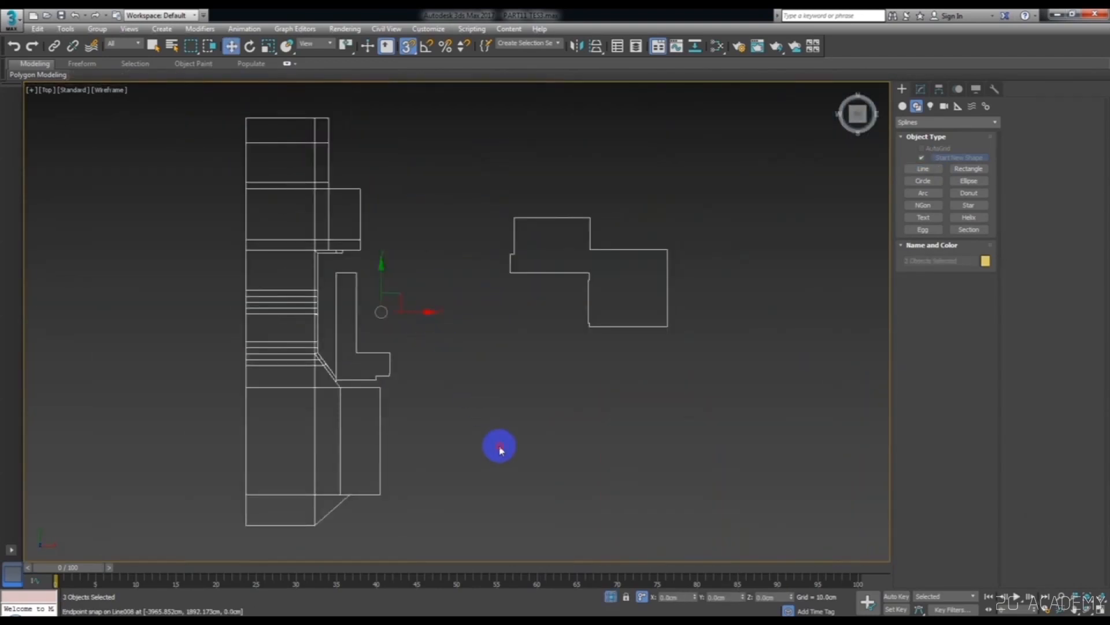
- End the isolation, add the green garage wall to the selection and isolate all four objects
scroll(424, 419, "up", 2)
key("F3")
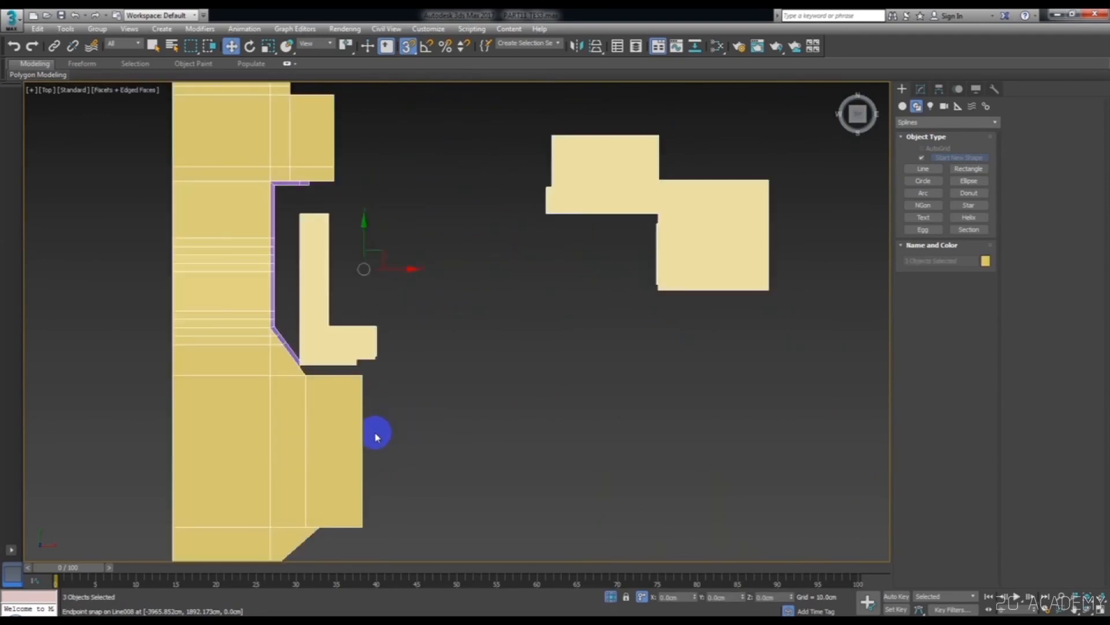
scroll(382, 431, "up", 2)
left_click(612, 600)
scroll(520, 382, "up", 2)
middle_click_drag(520, 381, 693, 297, "alt")
scroll(693, 298, "up", 2)
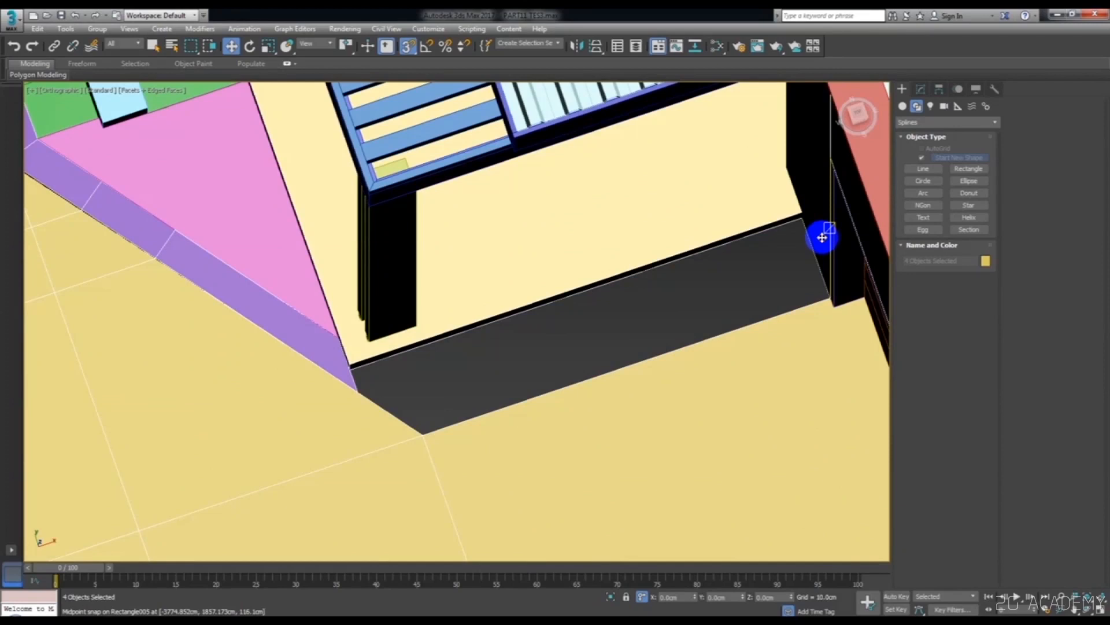
scroll(752, 301, "down", 3)
key("alt+q")
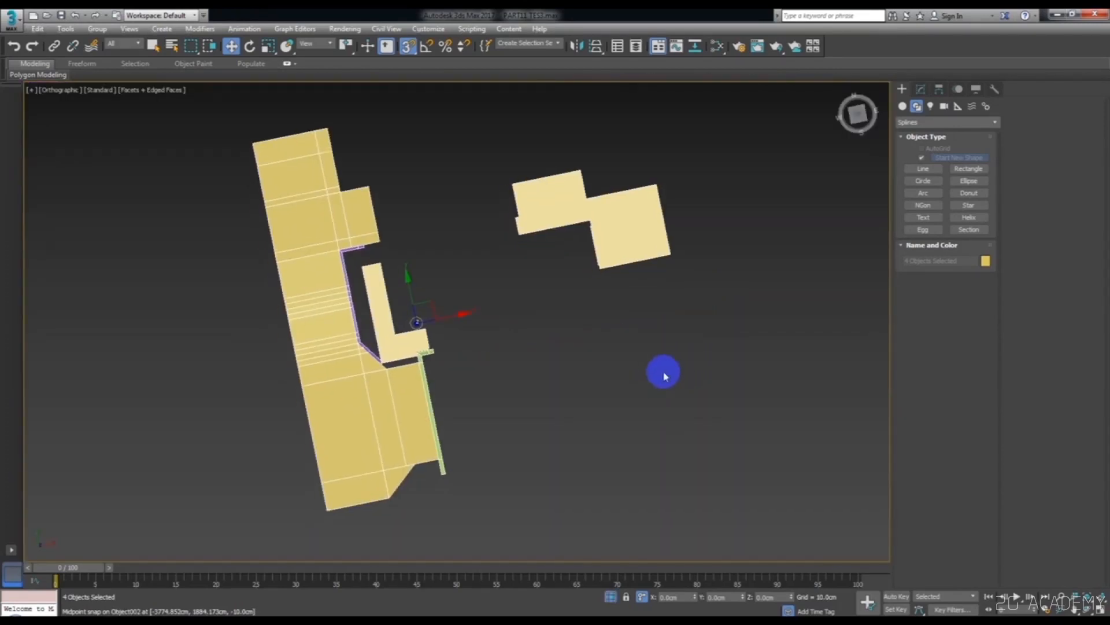
- In the top view, trace a closed line around the gap between the porch slab, garage wall, driveway and purple curb, snapping to the corners
key("t")
left_click(461, 138)
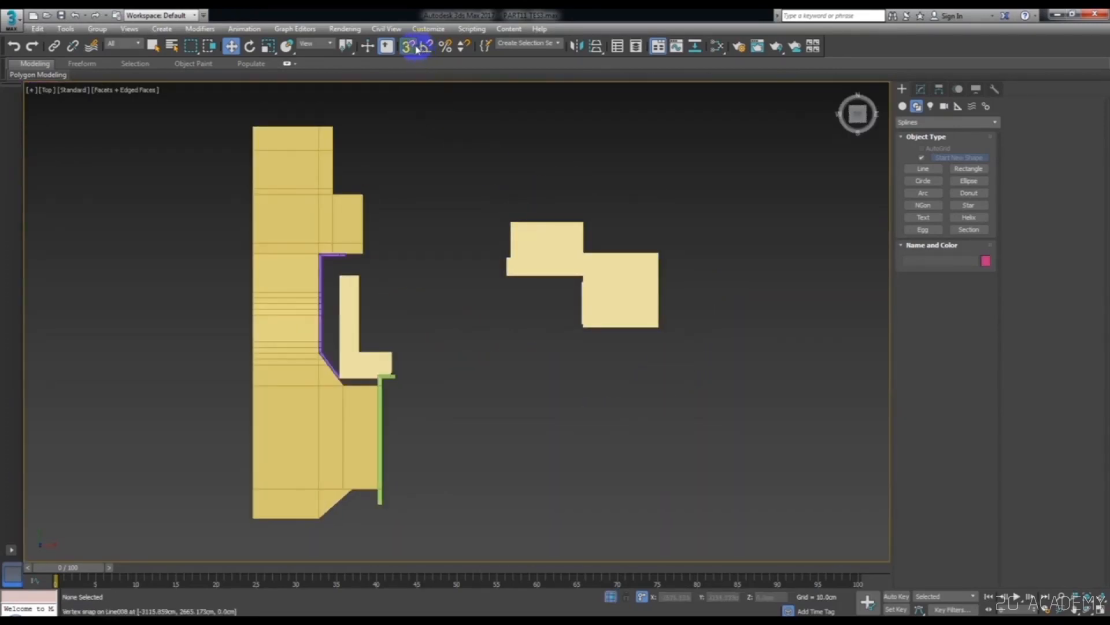
left_click(409, 91)
left_click(920, 169)
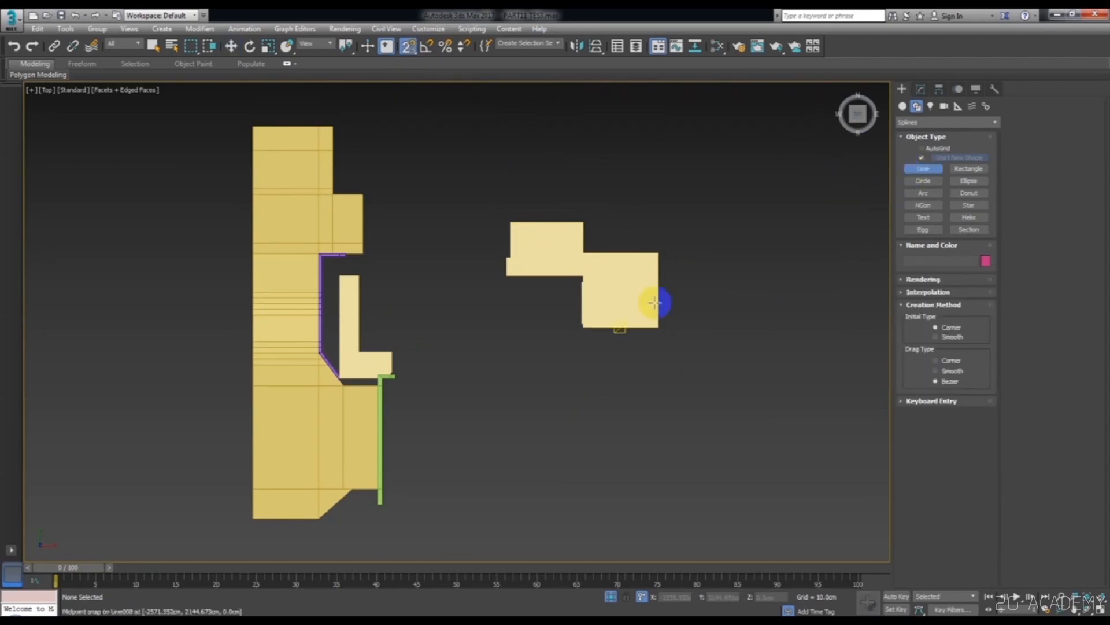
scroll(305, 384, "up", 6)
left_click(374, 359)
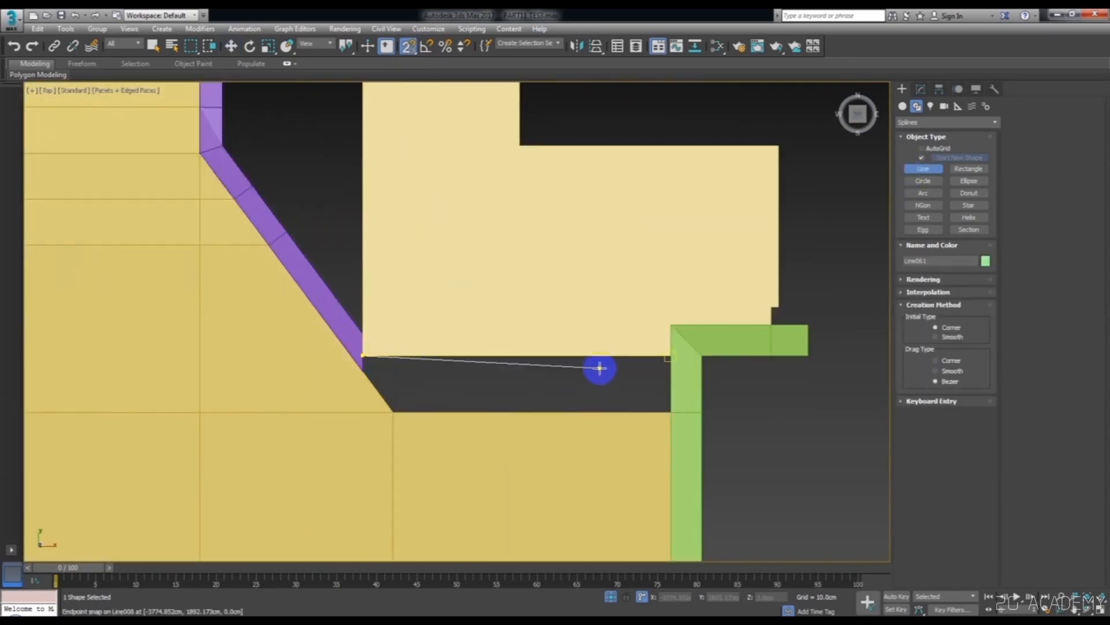
scroll(598, 369, "up", 3)
left_click(177, 459)
left_click(116, 354)
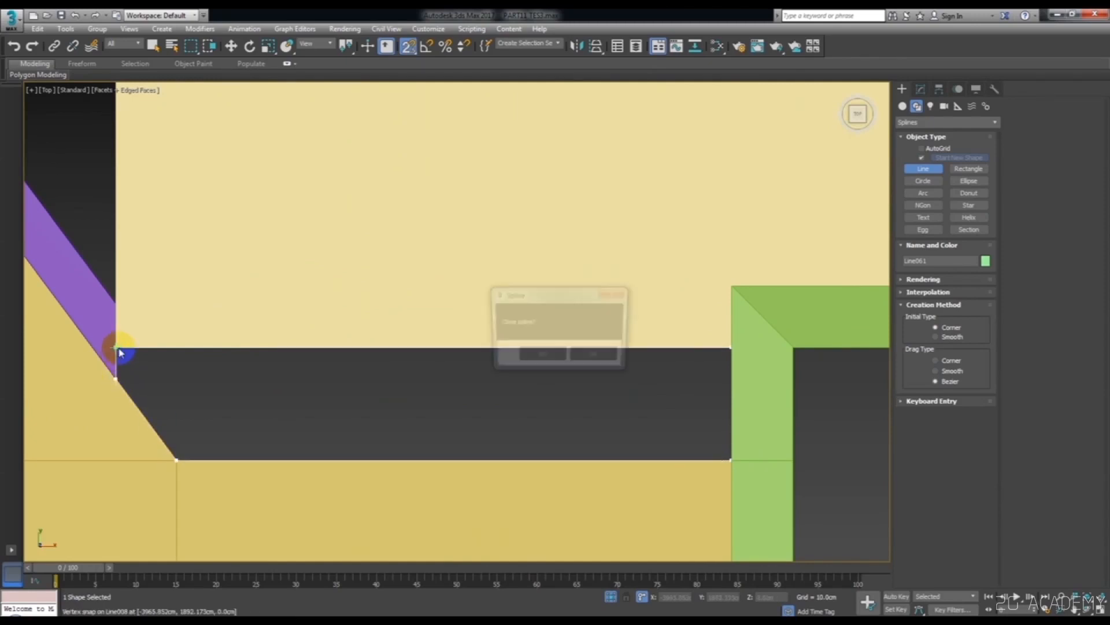
left_click(550, 355)
- Lower the traced outline to the driveway's level using 3D snapping
scroll(554, 358, "down", 6)
key("w")
middle_click_drag(540, 405, 453, 327, "alt")
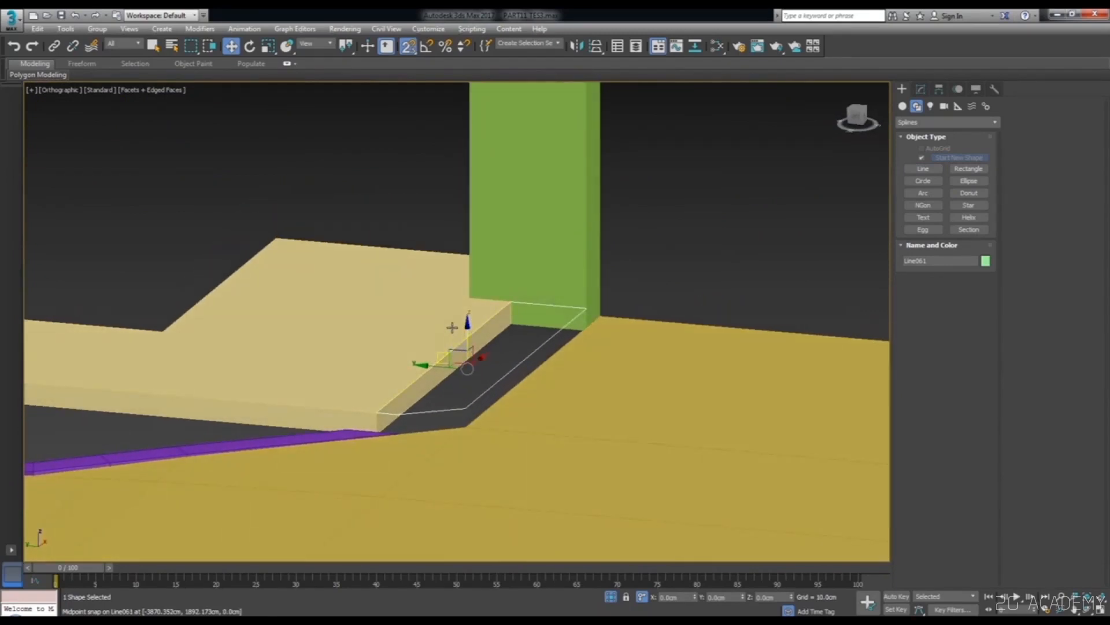
left_click_drag(597, 317, 485, 408)
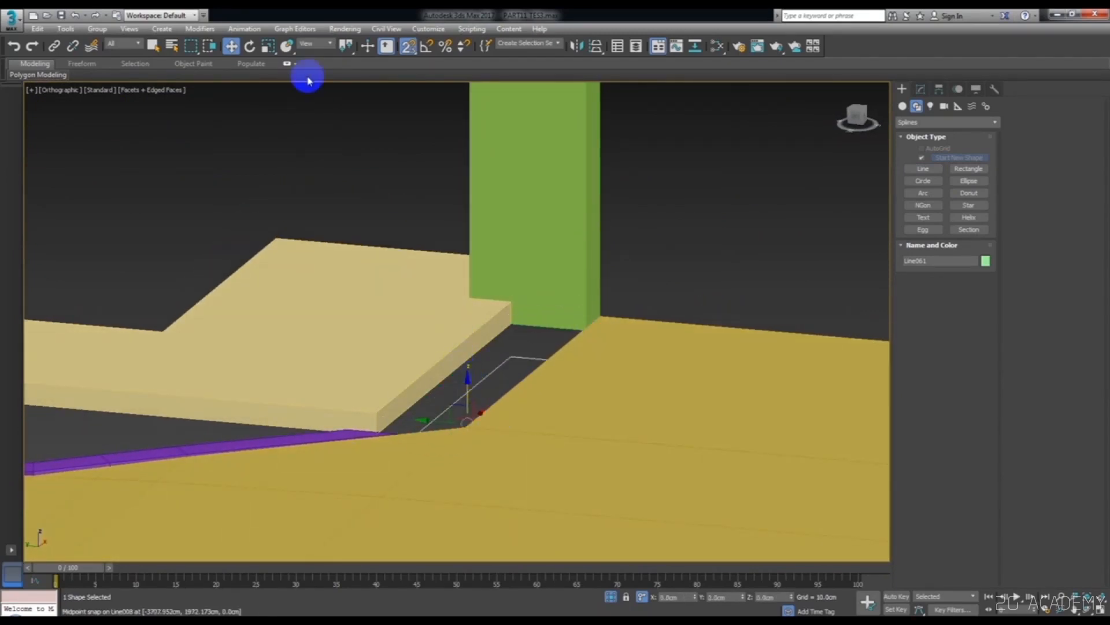
left_click(409, 99)
left_click_drag(472, 392, 466, 424)
- Snap the outline's height to the purple curb's end corner and end the isolation
middle_click_drag(466, 425, 405, 431, "alt")
scroll(347, 435, "up", 7)
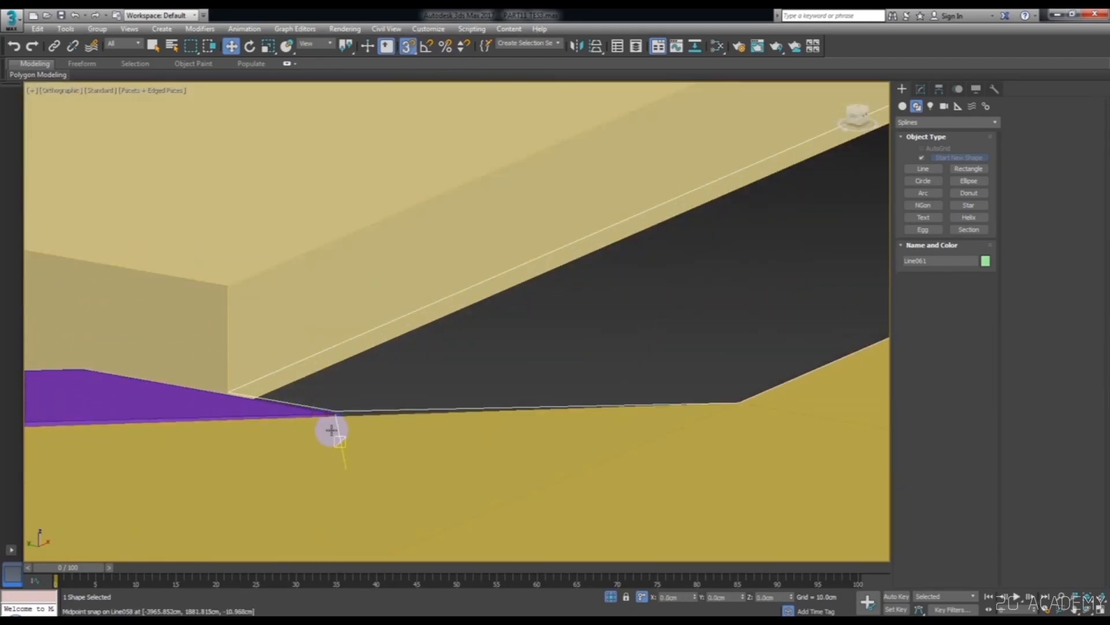
middle_click_drag(331, 429, 356, 392, "alt")
left_click_drag(353, 375, 347, 378)
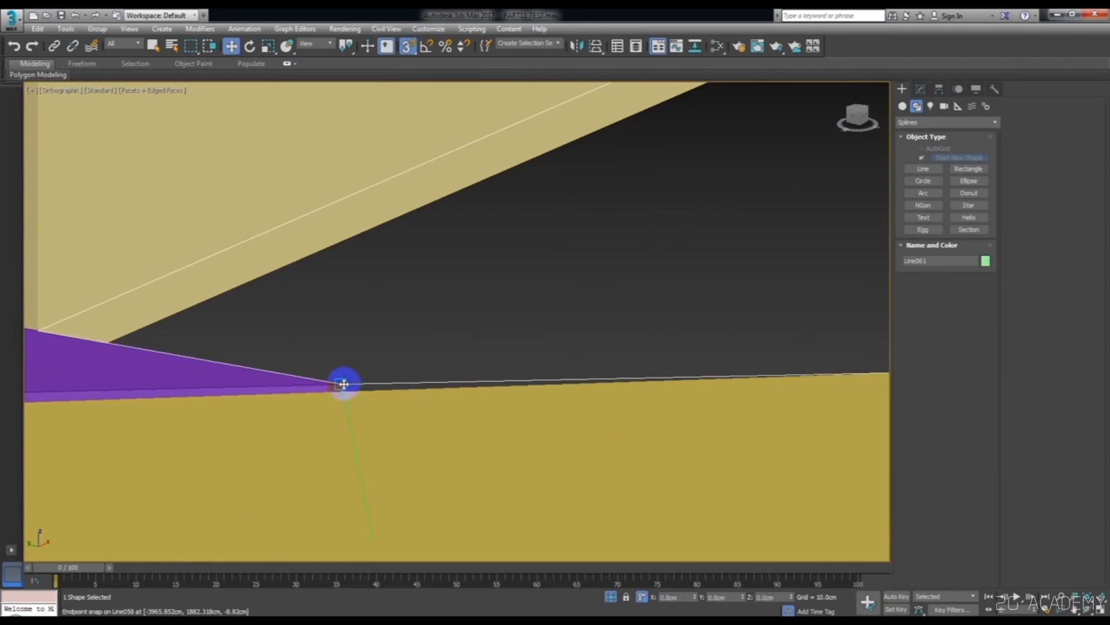
scroll(347, 384, "down", 10)
middle_click_drag(654, 277, 500, 329)
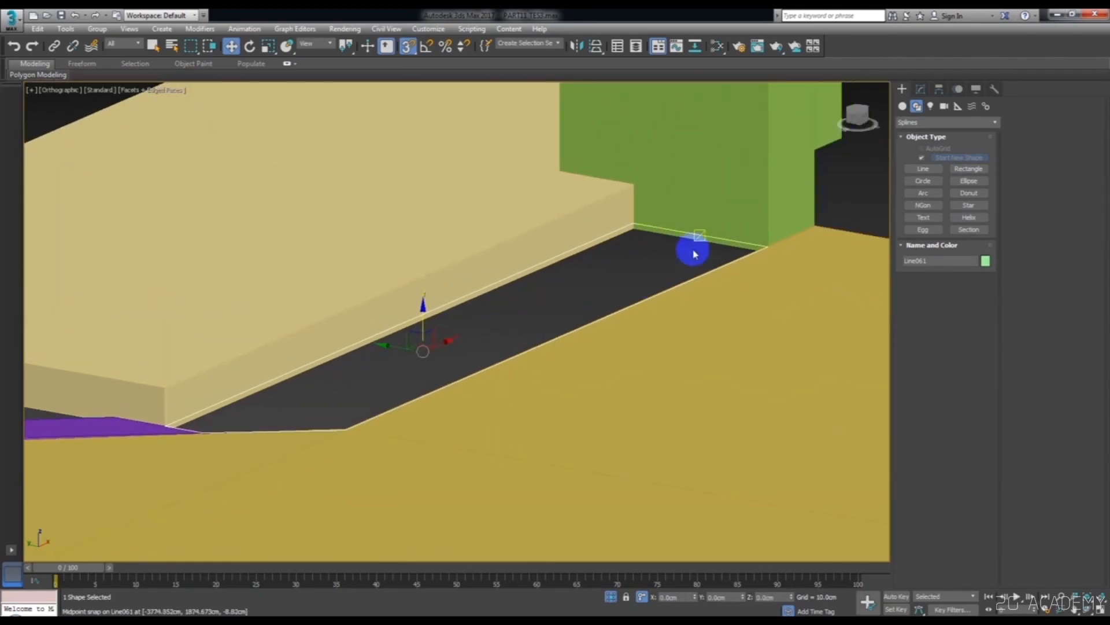
scroll(701, 243, "up", 5)
scroll(721, 251, "down", 5)
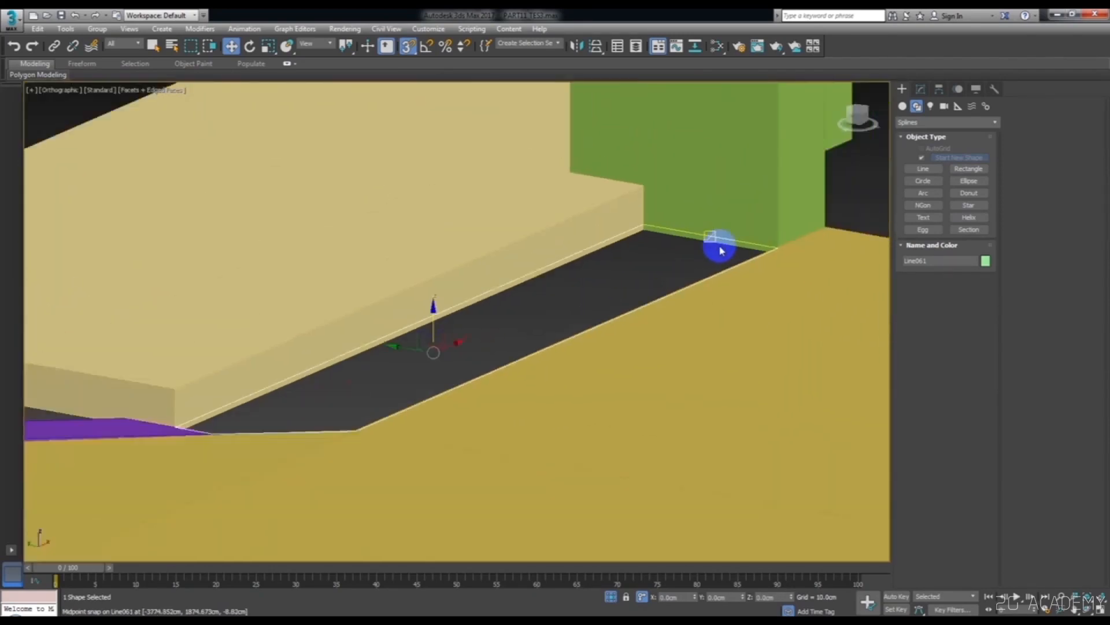
left_click(158, 430)
left_click(398, 389)
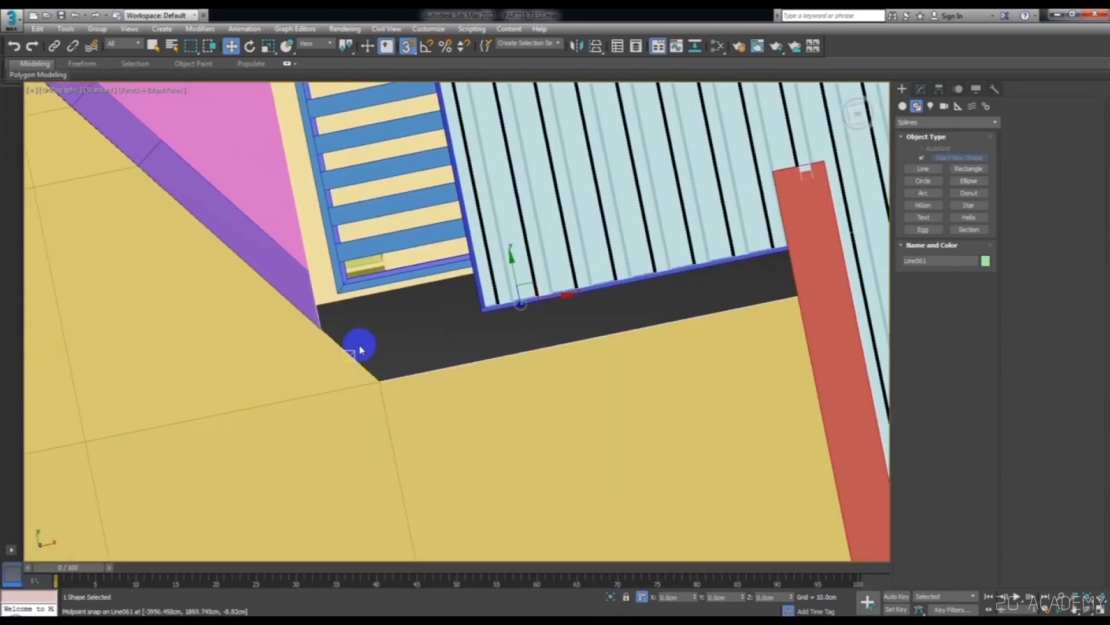
- Isolate the gap outline together with the pink wedge and attach the outline to the wedge's Edit Poly object
left_click(287, 208, "ctrl")
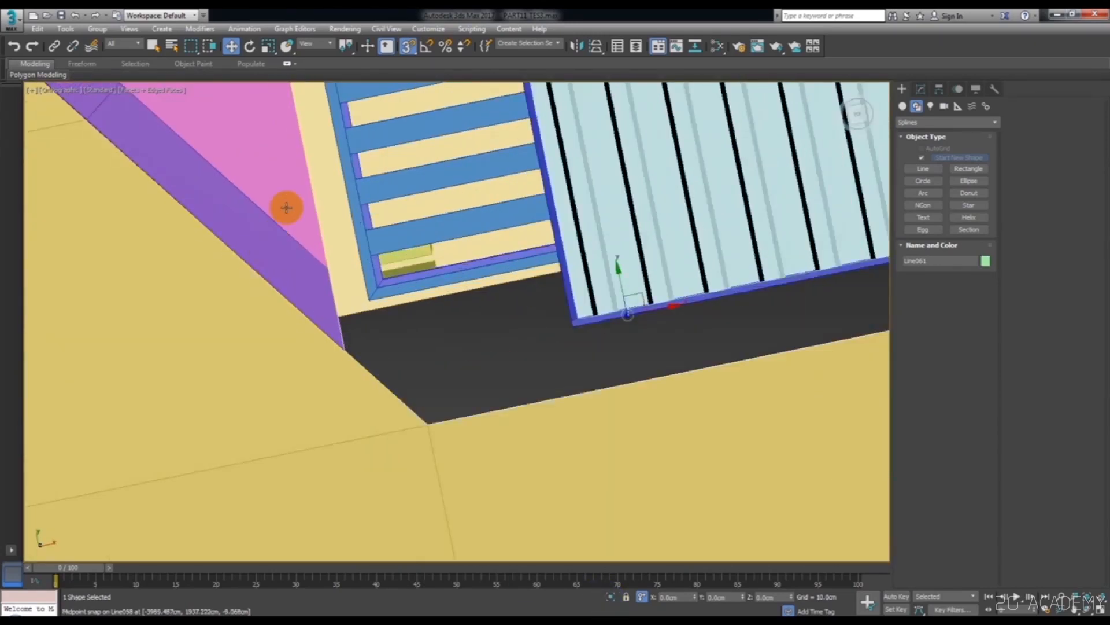
key("alt+q")
middle_click_drag(350, 270, 396, 285, "alt")
left_click(254, 296)
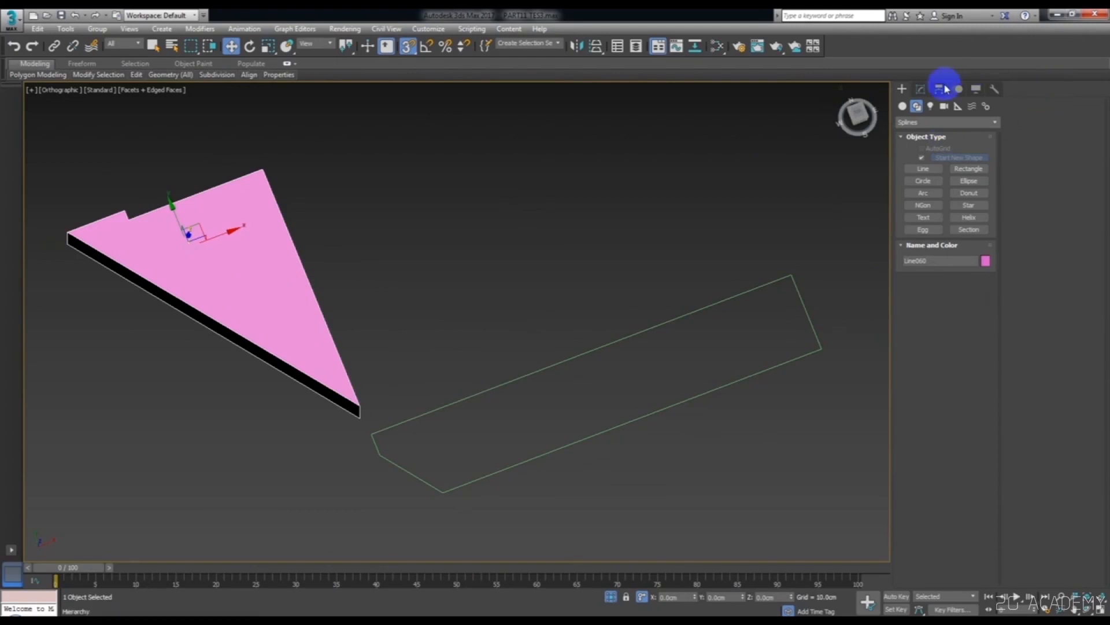
left_click(921, 90)
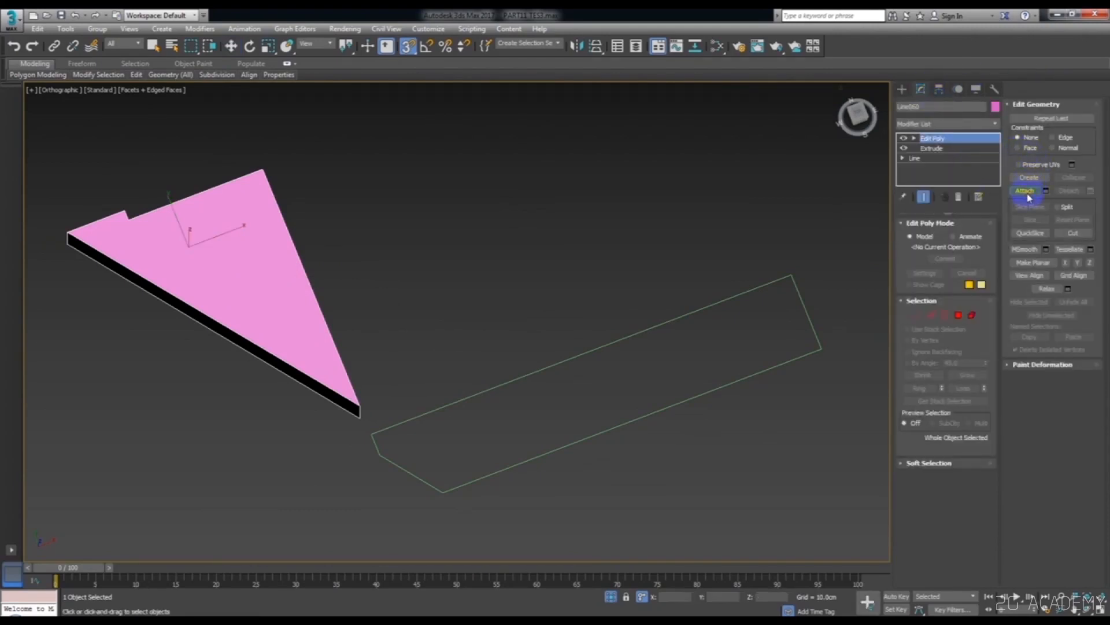
left_click(786, 371)
key("w")
- Extrude the attached shape's open border downward to the bottom level of the pink wedge and end the isolation
left_click(917, 316)
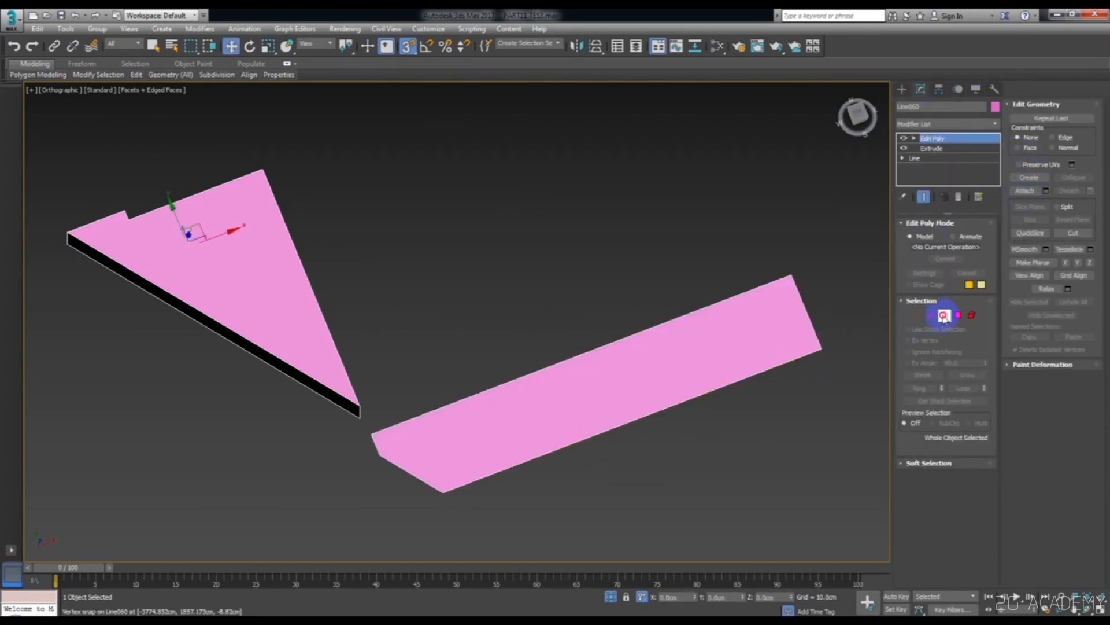
left_click(944, 316)
middle_click_drag(669, 277, 548, 438, "alt")
left_click_drag(558, 377, 384, 461, "shift")
right_click(403, 457)
left_click(389, 489)
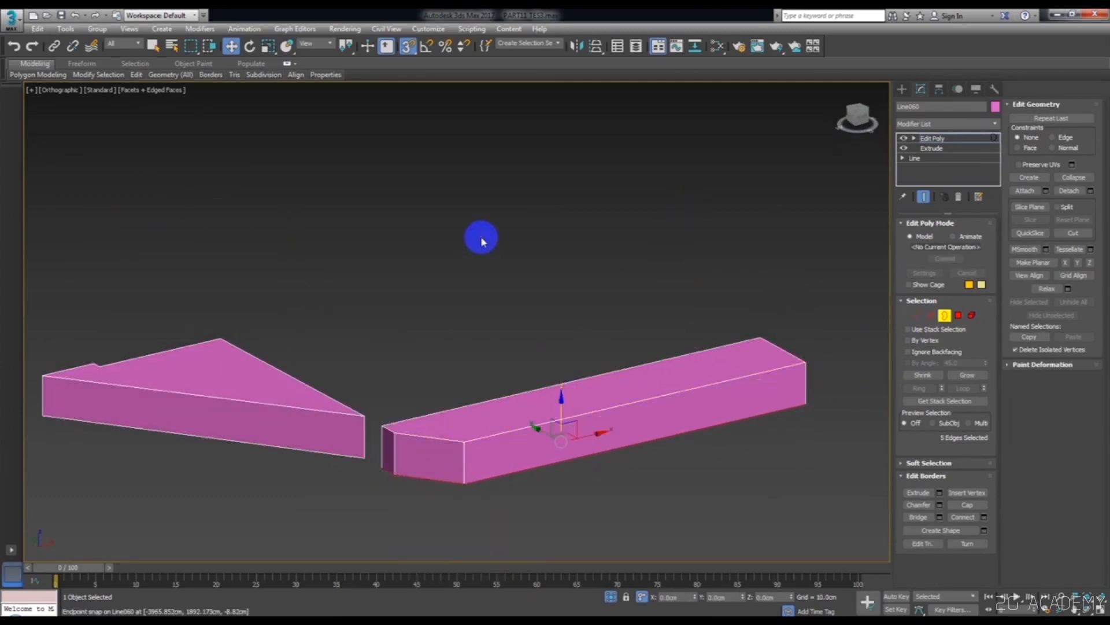
left_click(944, 315)
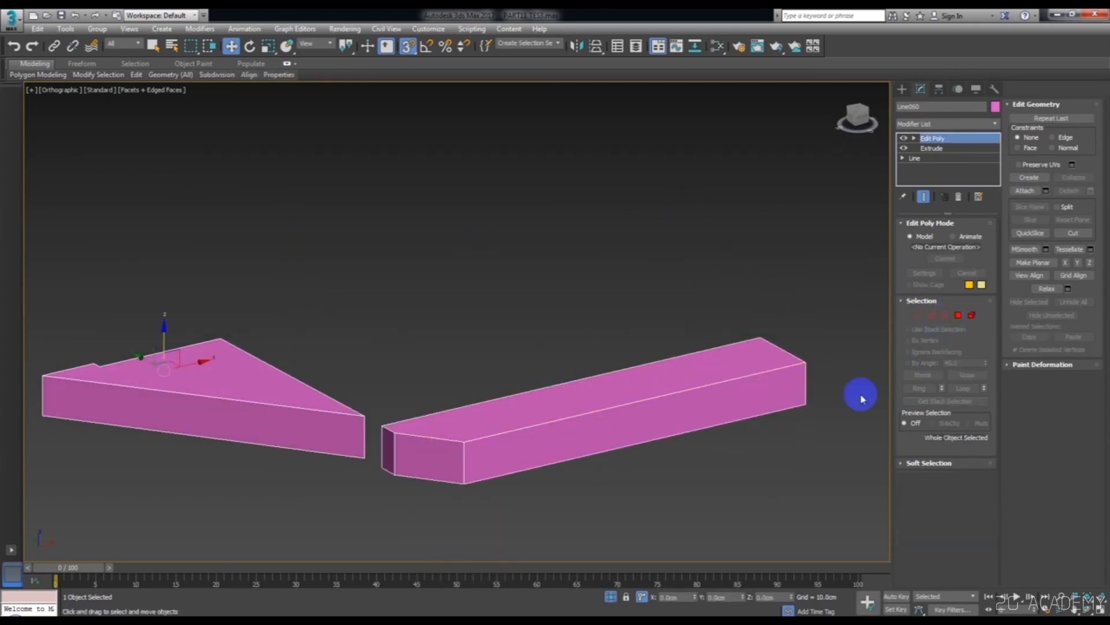
left_click(613, 597)
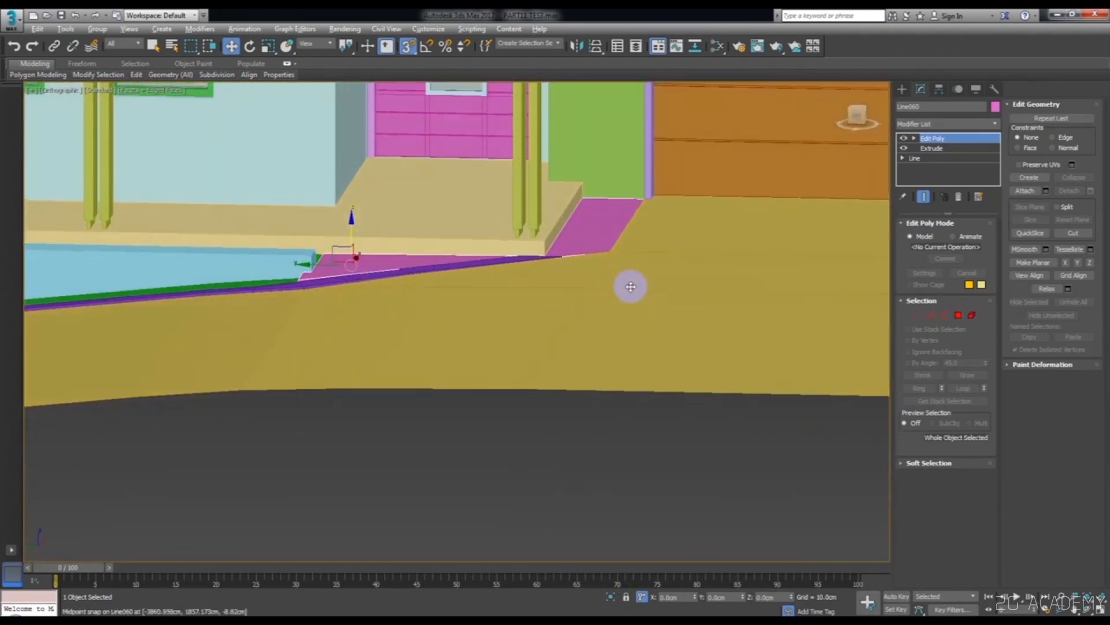
- Switch to the SketchUp reference model and examine the ground, curb and planting beside the garage and driveway
key("p")
middle_click_drag(628, 286, 422, 404, "alt")
scroll(602, 285, "down", 4)
scroll(578, 317, "down", 3)
scroll(627, 337, "up", 3)
scroll(629, 346, "down", 3)
scroll(630, 384, "up", 2)
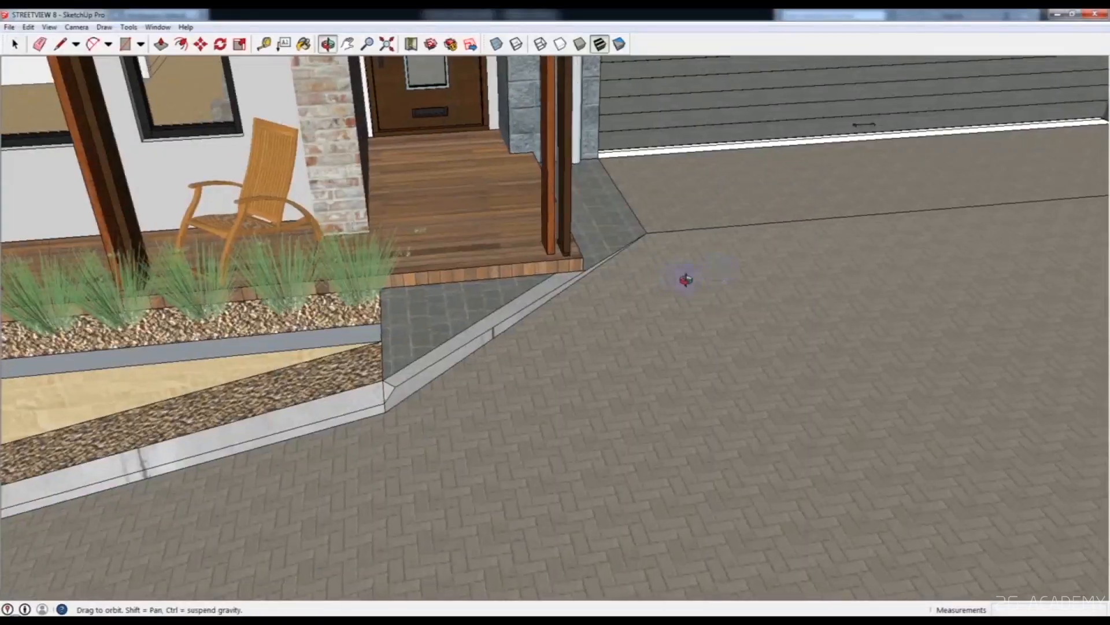
mouse_move(684, 277)
left_mouse_down()
mouse_move(736, 280)
mouse_move(623, 277)
mouse_move(585, 347)
left_mouse_up()
scroll(623, 277, "down", 3)
scroll(584, 347, "up", 2)
key("space")
left_click(1046, 13)
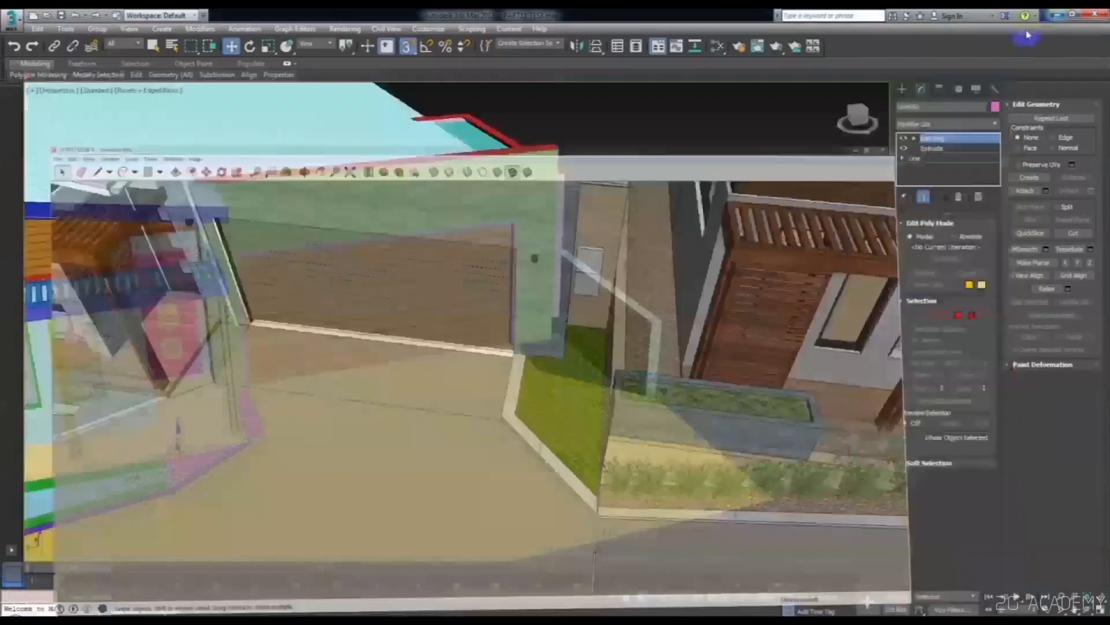
- Back in 3ds Max, select the light-blue side wall beside the garage and show it in the top view
scroll(587, 335, "up", 2)
mouse_move(471, 372)
middle_mouse_down()
mouse_move(446, 357)
mouse_move(508, 335)
middle_mouse_up()
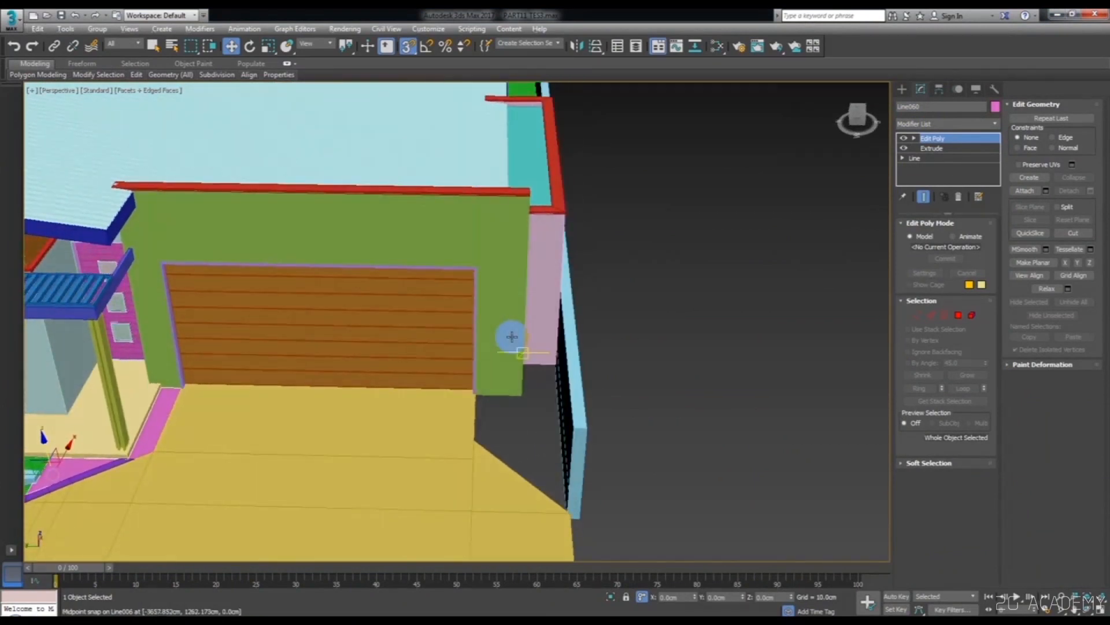
scroll(577, 372, "up", 5)
middle_click_drag(560, 372, 480, 419)
left_click(518, 389)
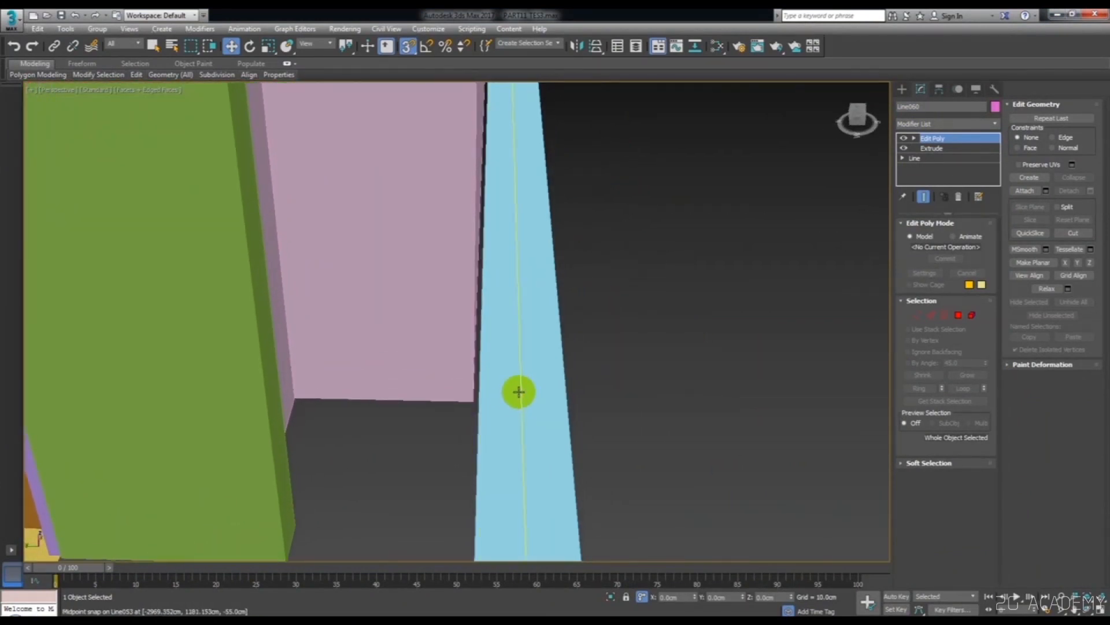
scroll(518, 370, "down", 5)
scroll(519, 365, "up", 2)
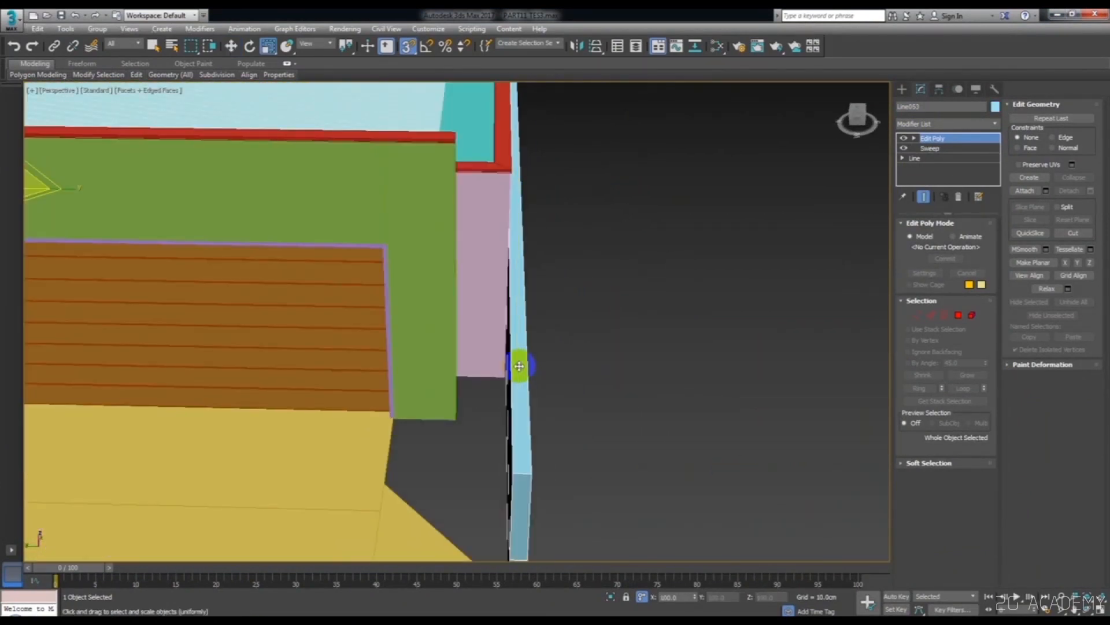
key("t")
key("r")
scroll(454, 410, "up", 5)
scroll(426, 439, "up", 6)
scroll(442, 408, "down", 6)
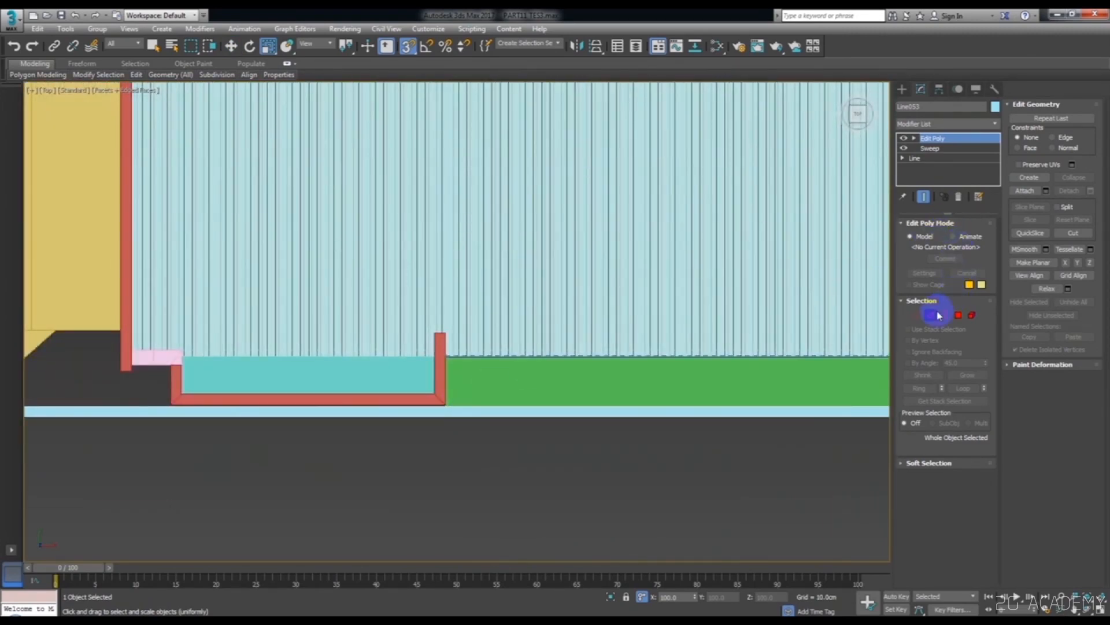
- Select the vertices at the side wall's front end and rear corner and move them against the red roof trim's outer edge
left_click(927, 317)
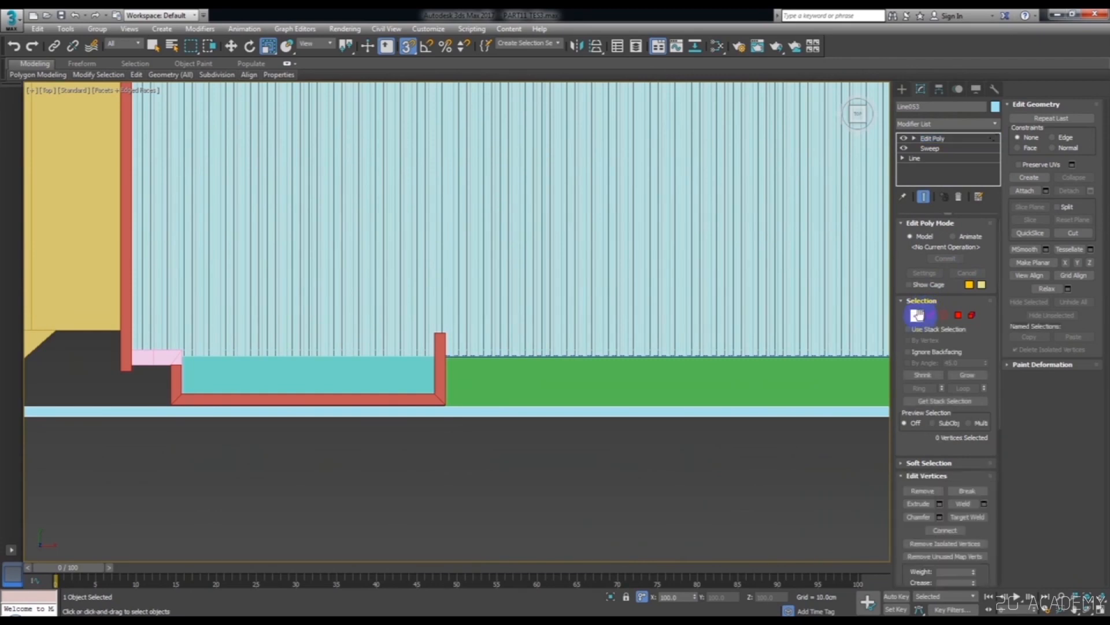
scroll(550, 328, "down", 3)
scroll(347, 356, "up", 6)
left_click_drag(348, 349, 382, 363)
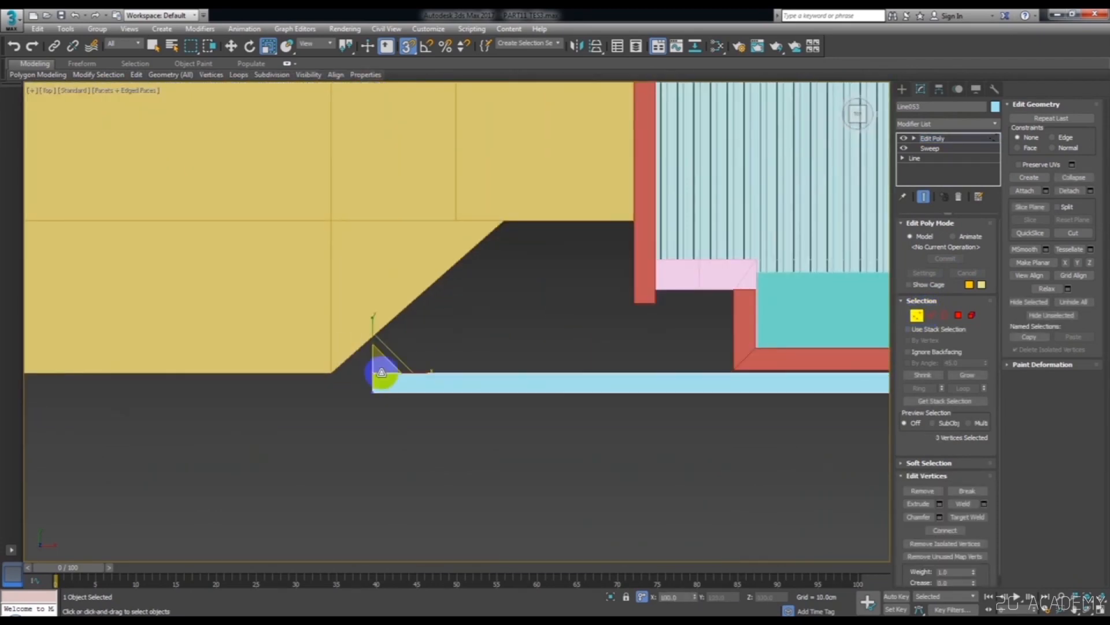
scroll(381, 372, "down", 5)
middle_click_drag(649, 365, 314, 358)
scroll(628, 368, "up", 3)
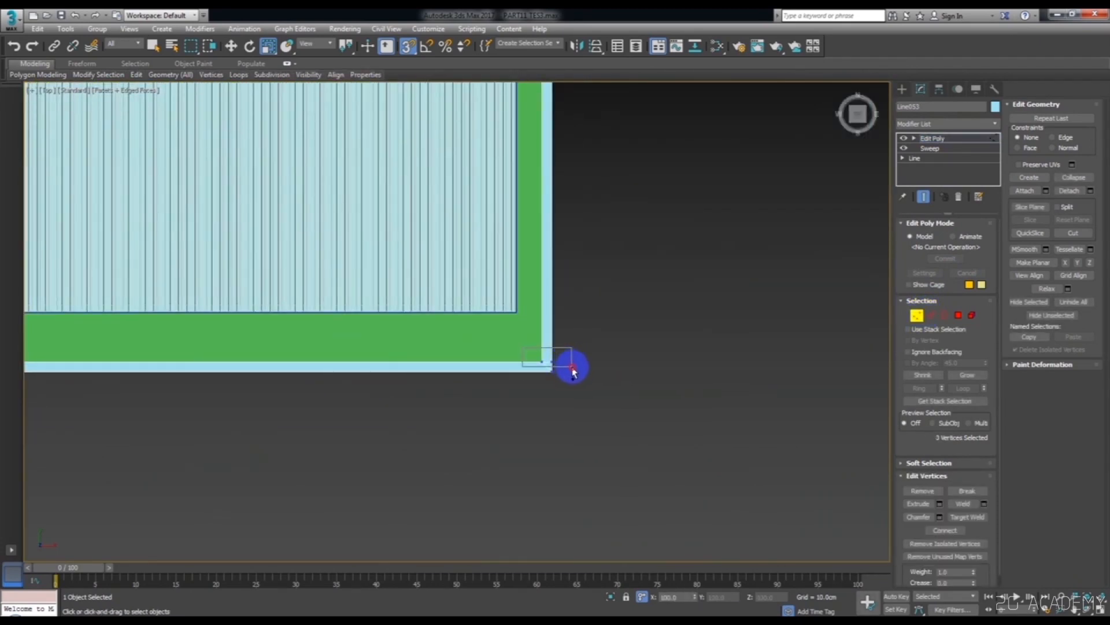
scroll(578, 364, "down", 2)
key("w")
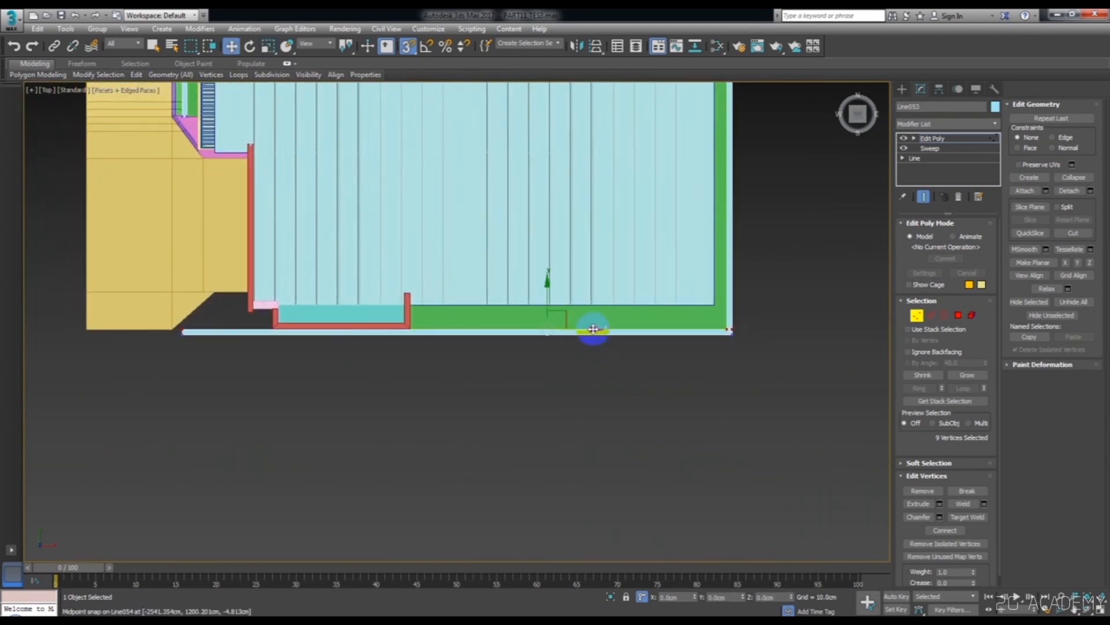
left_click_drag(545, 299, 398, 307)
scroll(433, 329, "up", 4)
scroll(477, 384, "down", 1)
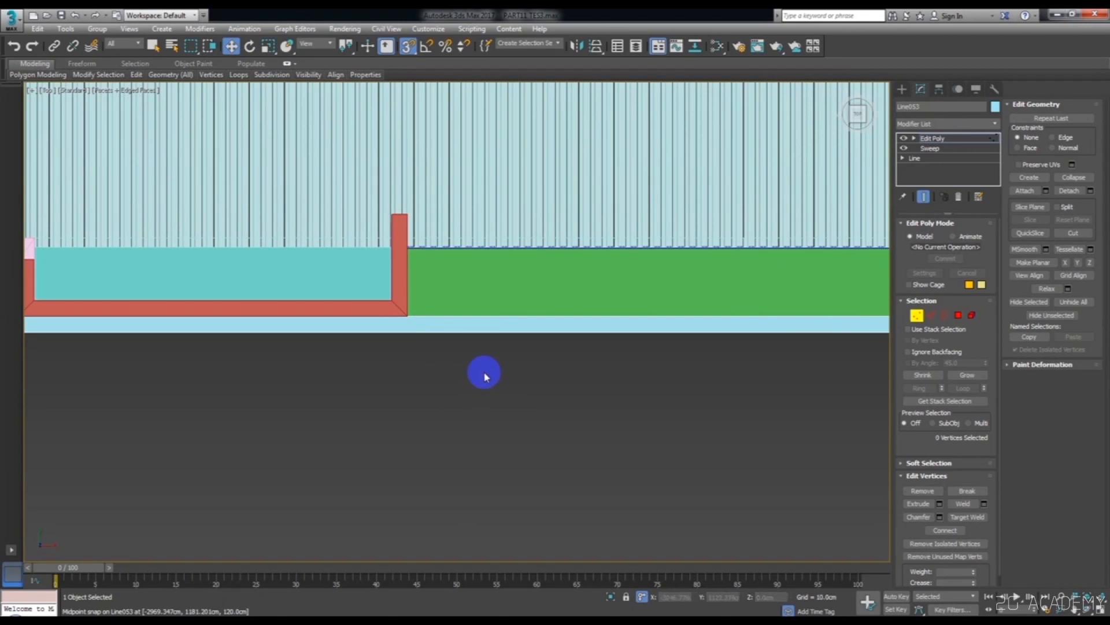
scroll(485, 377, "down", 4)
scroll(466, 376, "up", 2)
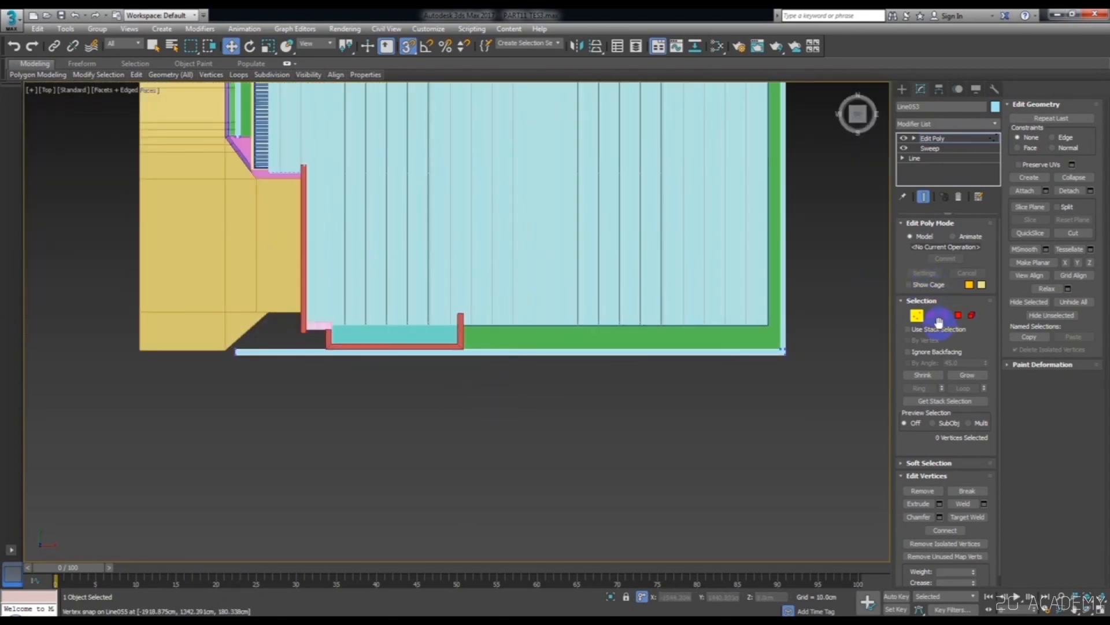
left_click(918, 316)
- Move the green strip's long outer edge to meet the side wall's inner edge, using snapping
left_click(762, 333)
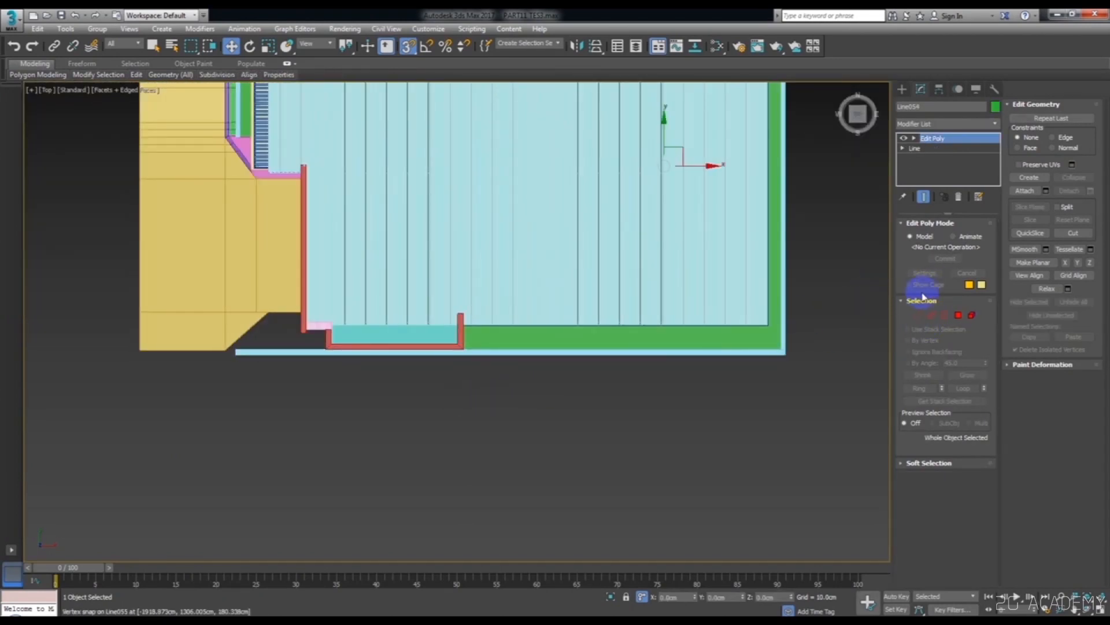
left_click(931, 316)
scroll(619, 342, "up", 2)
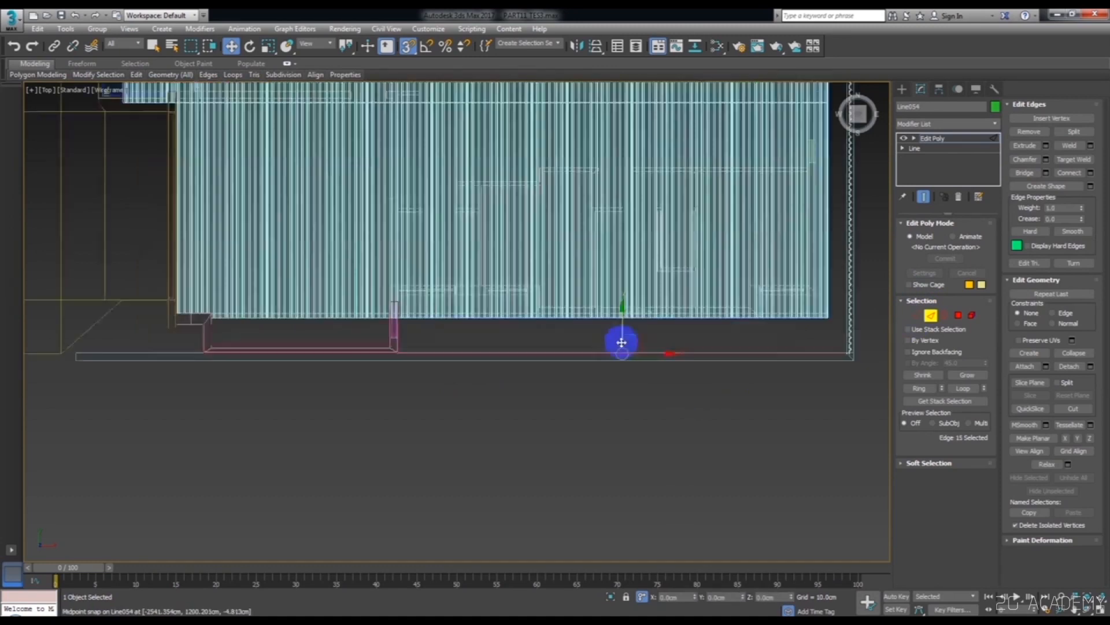
left_click_drag(627, 335, 177, 362)
middle_click_drag(158, 375, 471, 322)
scroll(462, 321, "down", 2)
scroll(232, 318, "up", 9)
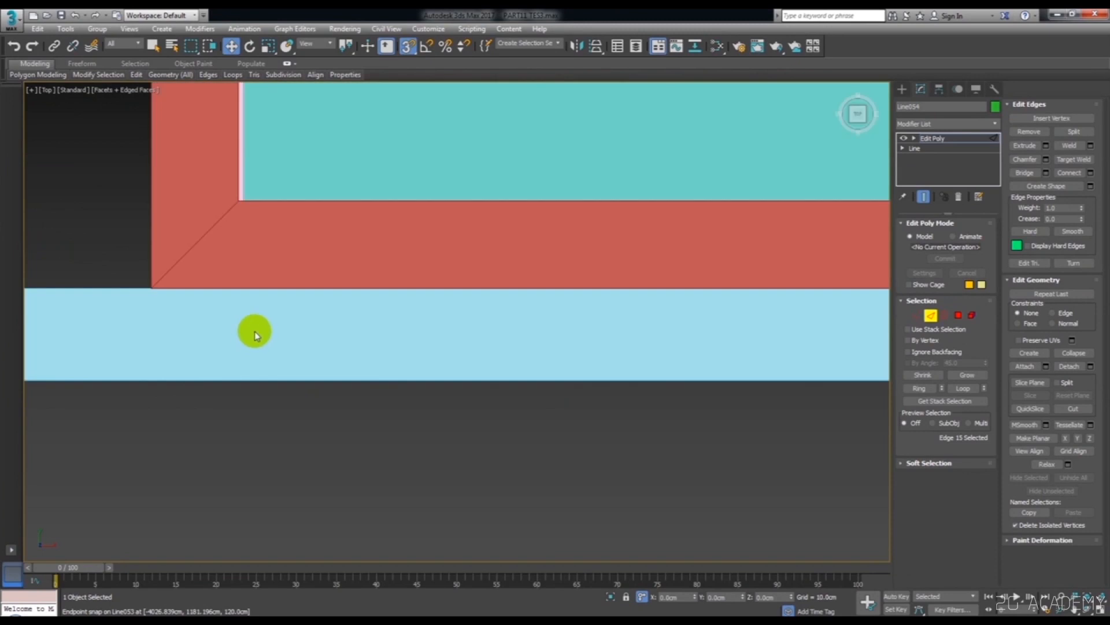
- Examine where the side wall meets the red roof trim, return to the top view and leave the green strip's edge editing
scroll(304, 314, "down", 3)
mouse_move(305, 314)
middle_mouse_down("alt")
mouse_move(424, 295)
mouse_move(307, 103)
middle_mouse_up("alt")
scroll(466, 397, "up", 2)
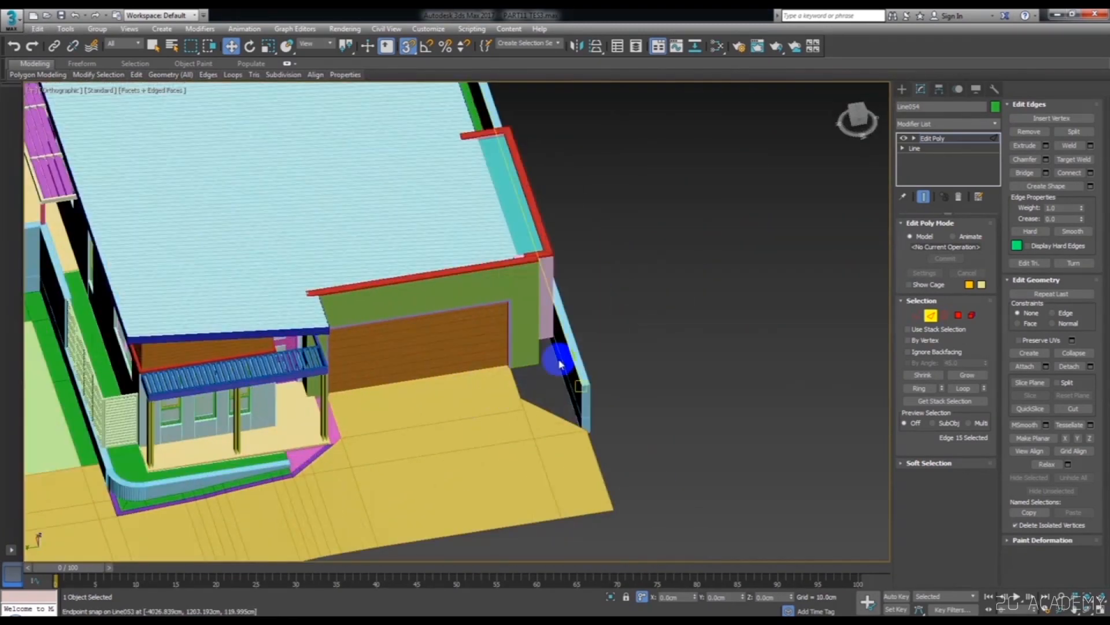
scroll(562, 355, "up", 5)
middle_click_drag(565, 340, 576, 426, "alt")
scroll(345, 110, "up", 2)
scroll(389, 162, "up", 5)
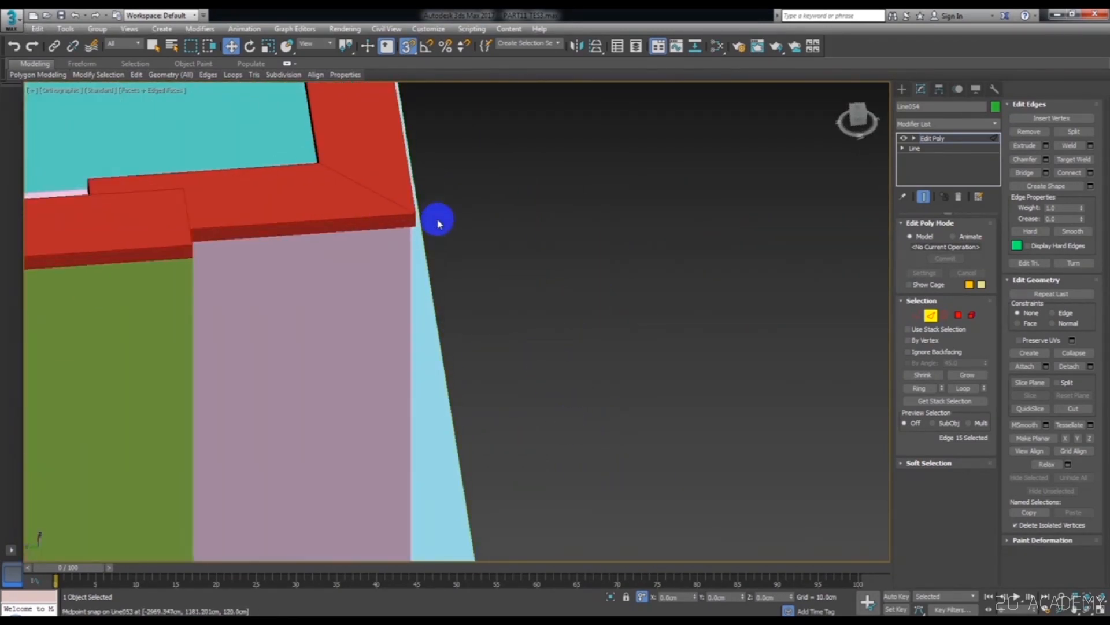
scroll(431, 248, "down", 7)
scroll(419, 287, "up", 6)
scroll(399, 295, "down", 4)
middle_click_drag(387, 296, 446, 293, "alt")
scroll(446, 292, "down", 4)
key("t")
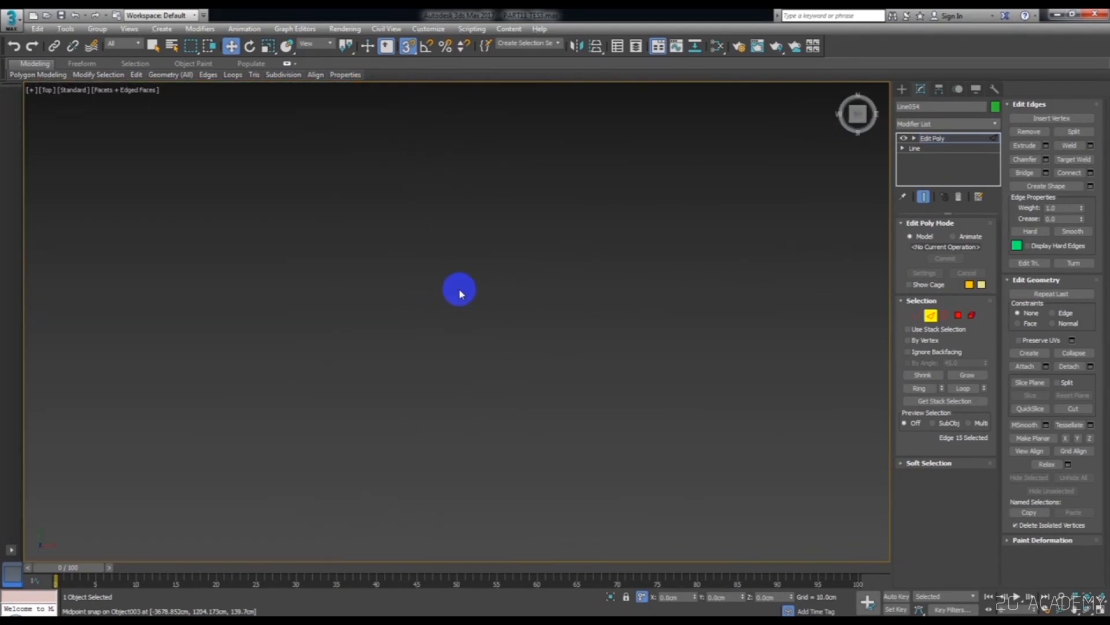
key("z")
middle_click_drag(487, 336, 695, 273)
left_click(698, 312)
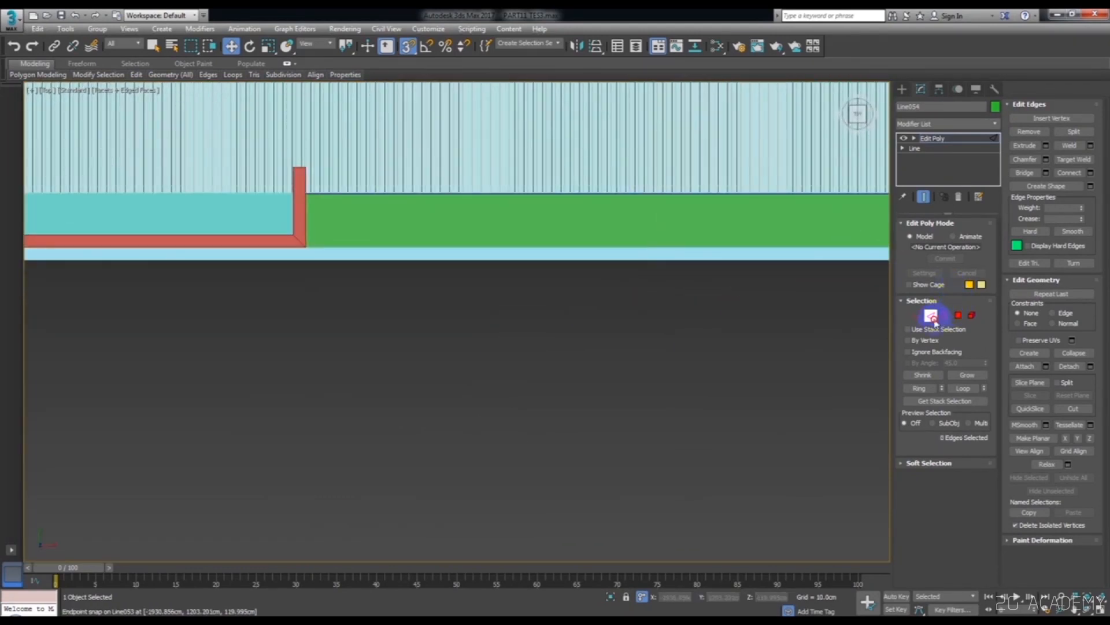
left_click(932, 315)
- Reselect the side wall's rear-corner and front-end vertices and snap them exactly to the red trim's outer corner, checking in wireframe
left_click(862, 255)
left_click(917, 316)
key("z")
left_click_drag(520, 272, 472, 266)
middle_click_drag(471, 265, 699, 263)
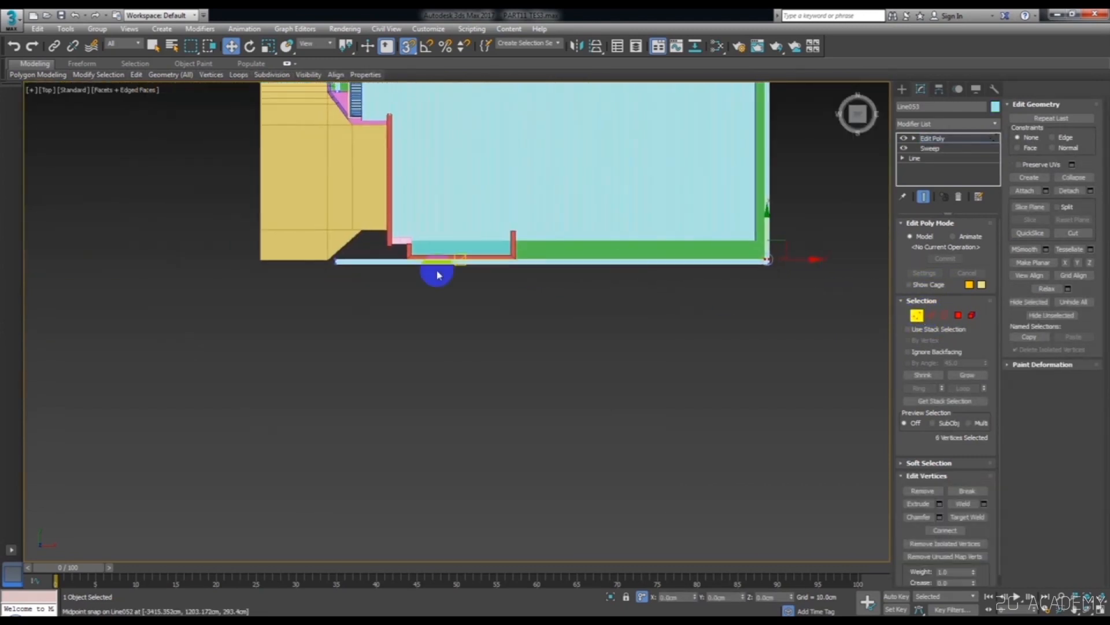
scroll(375, 263, "up", 5)
left_click_drag(85, 223, 50, 213, "ctrl")
scroll(313, 250, "down", 4)
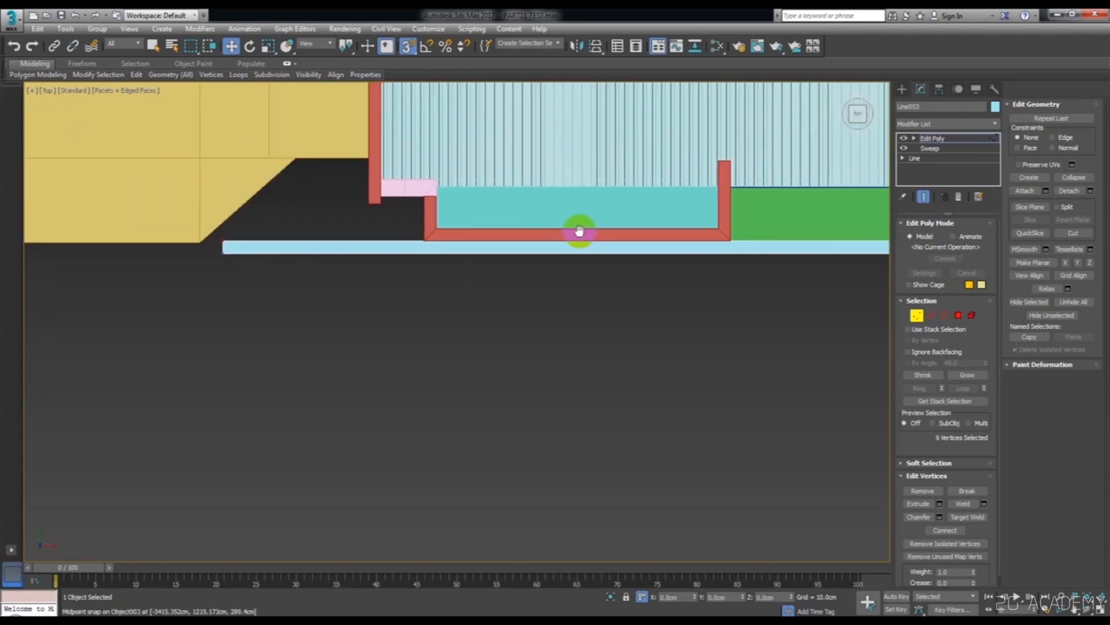
middle_click_drag(577, 231, 476, 268)
scroll(694, 240, "down", 2)
middle_click_drag(694, 241, 525, 254)
left_click_drag(715, 242, 564, 247)
scroll(585, 277, "up", 4)
key("F3")
scroll(550, 235, "up", 4)
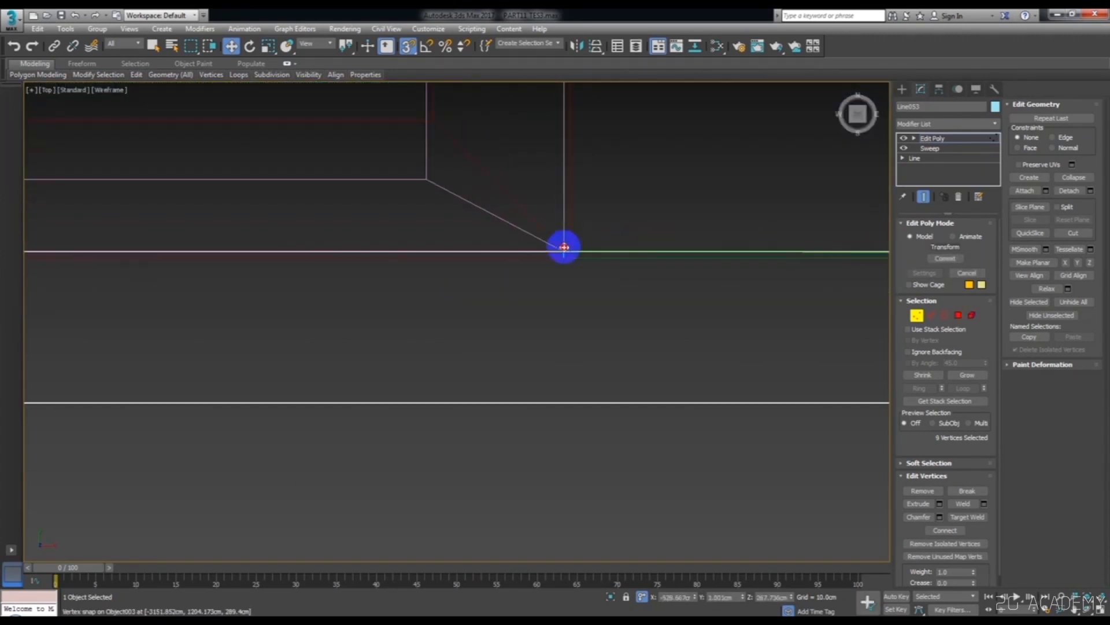
scroll(583, 242, "up", 4)
key("F3")
scroll(580, 240, "down", 5)
left_click(573, 292)
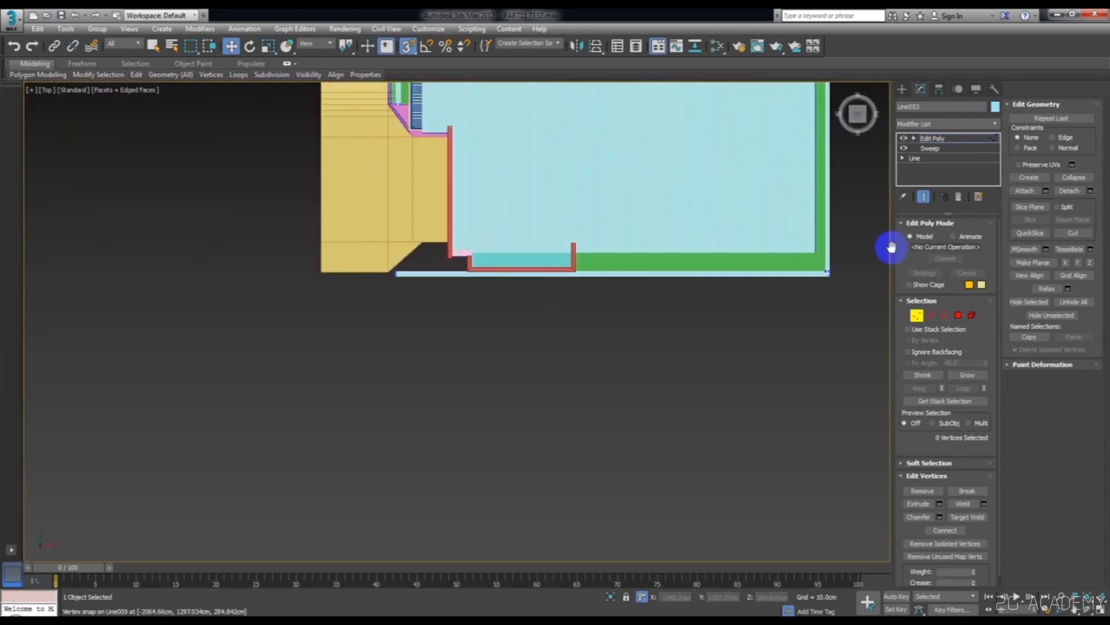
left_click(917, 317)
- Extend the side wall's front end so it lines up with the driveway's angled corner
middle_click_drag(486, 324, 536, 331)
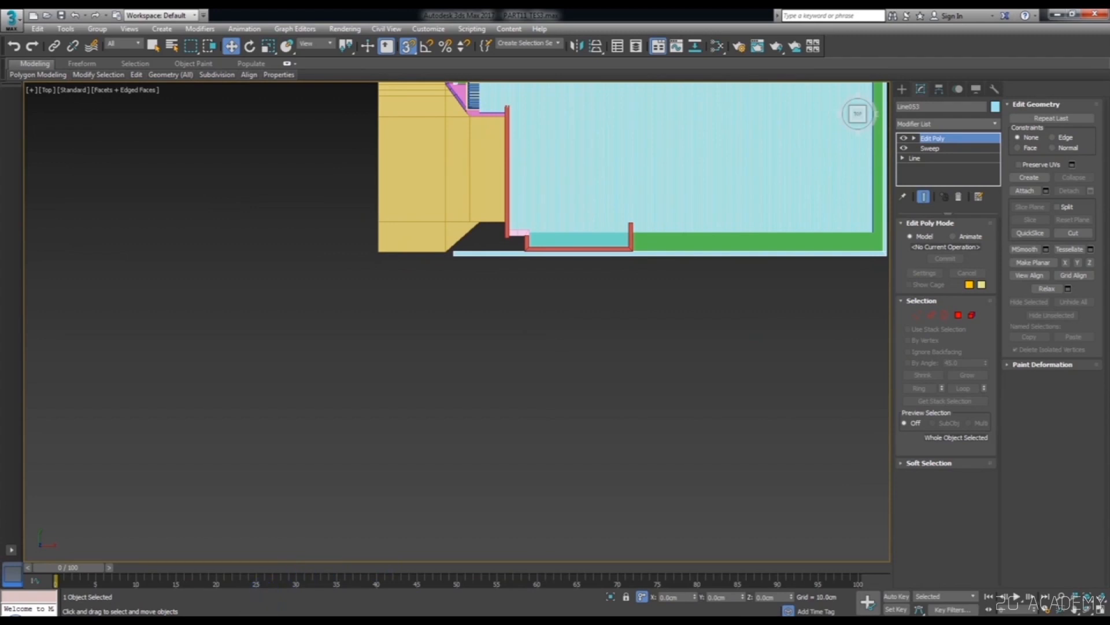
left_click(917, 316)
scroll(427, 270, "up", 3)
left_click_drag(457, 294, 446, 255)
scroll(481, 257, "up", 3)
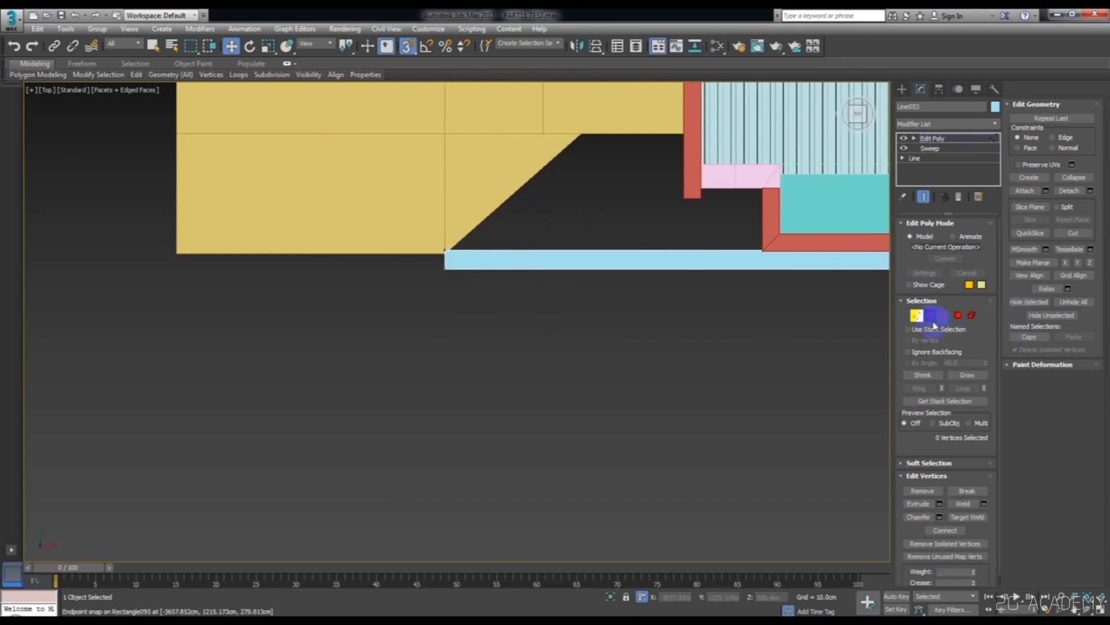
left_click(917, 317)
- Snap the driveway slab's vertices near the angled corner to the side wall's front corner and check the joint in perspective
left_click_drag(666, 226, 441, 151)
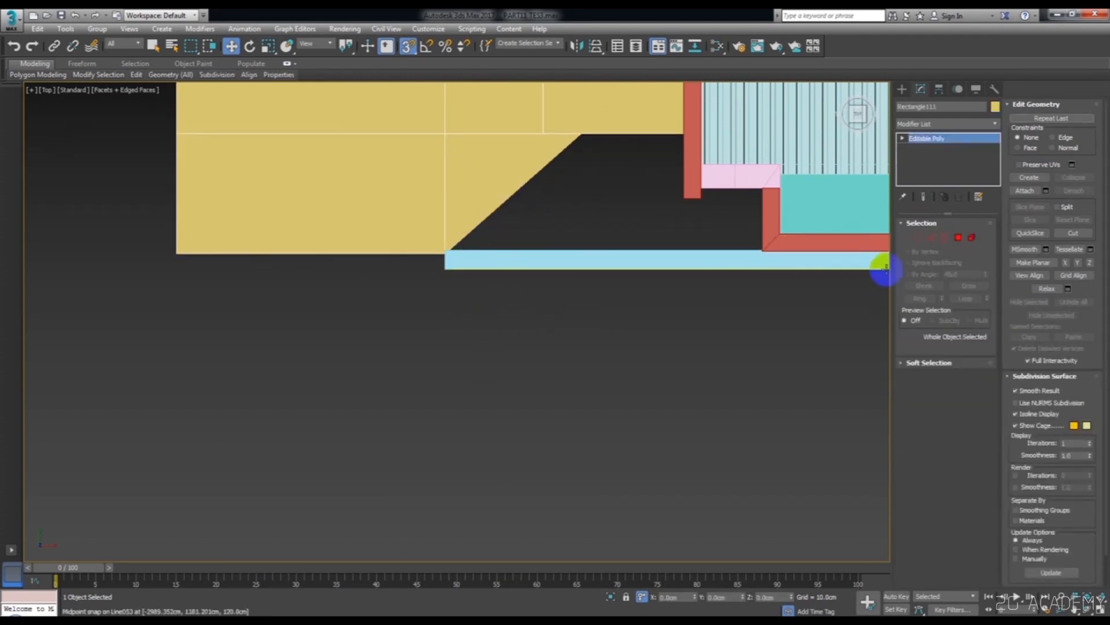
left_click(918, 243)
left_click_drag(313, 217, 433, 247)
scroll(468, 347, "down", 3)
middle_click_drag(467, 347, 450, 212, "alt")
left_click(609, 302)
left_click(920, 242)
key("p")
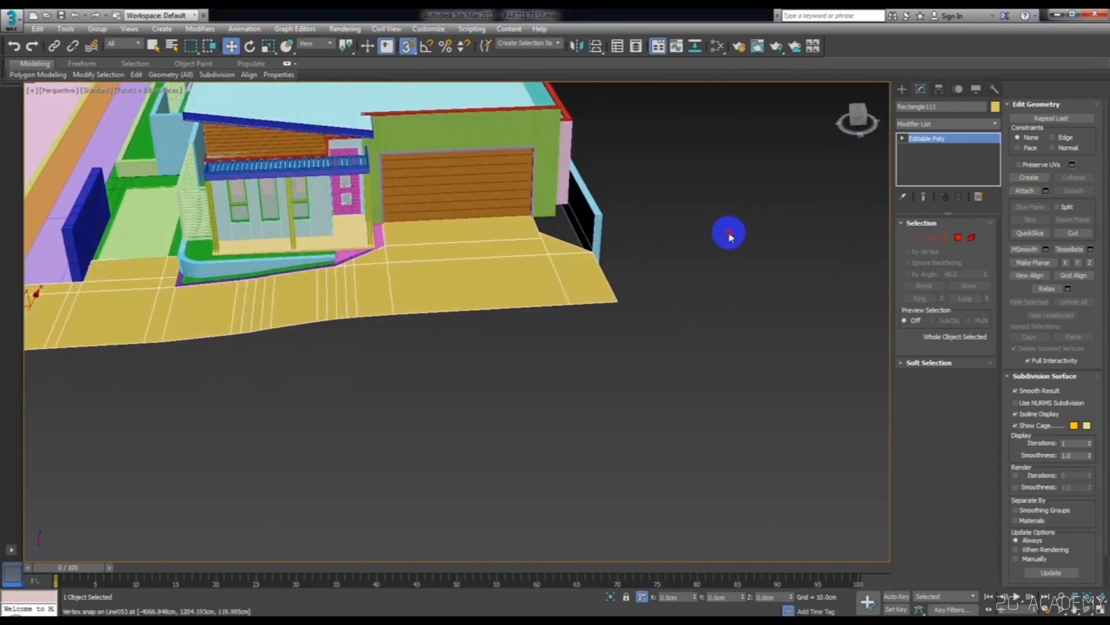
left_click(727, 233)
scroll(640, 255, "up", 8)
middle_click_drag(605, 237, 682, 304, "alt")
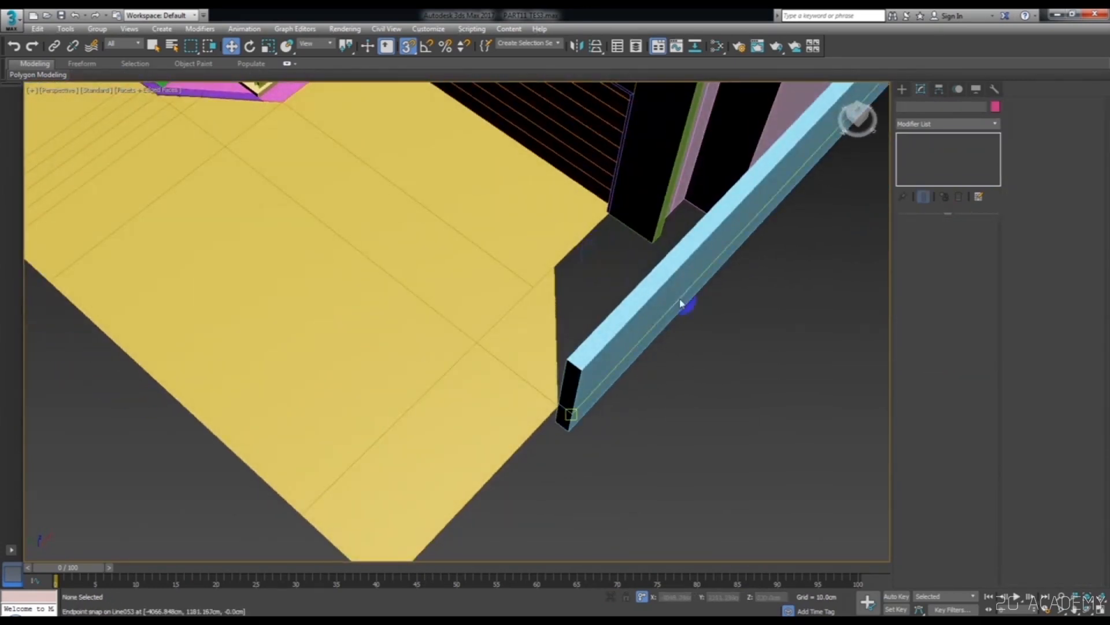
- Isolate the driveway slab, garage front wall, pink house wall and side wall, and show them from the top
left_click_drag(581, 263, 577, 261)
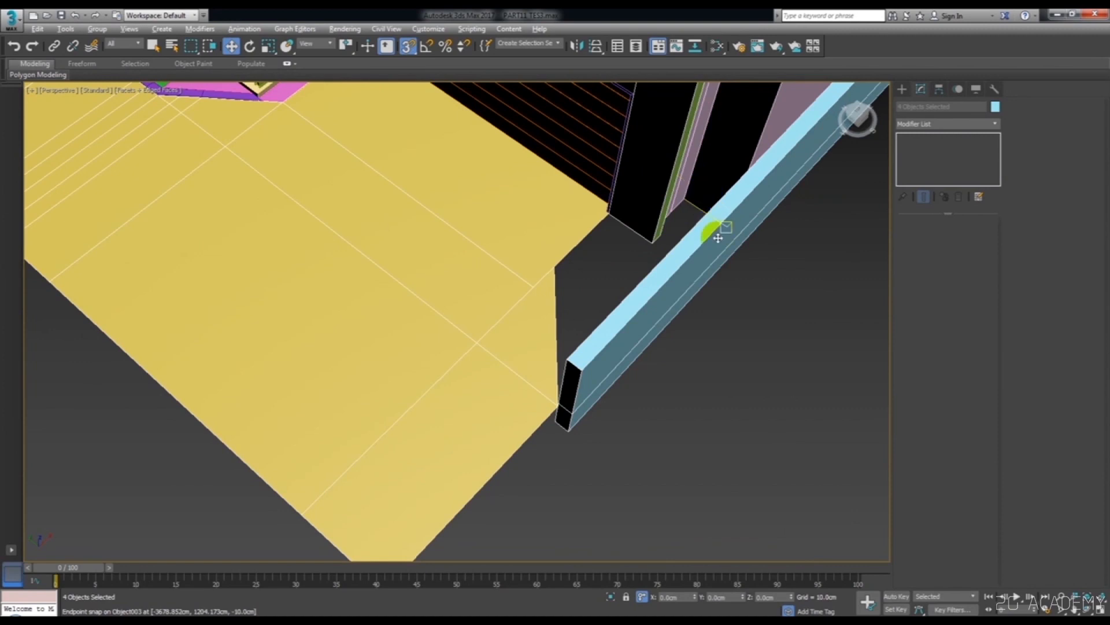
key("alt+q")
middle_click_drag(709, 257, 700, 261)
key("t")
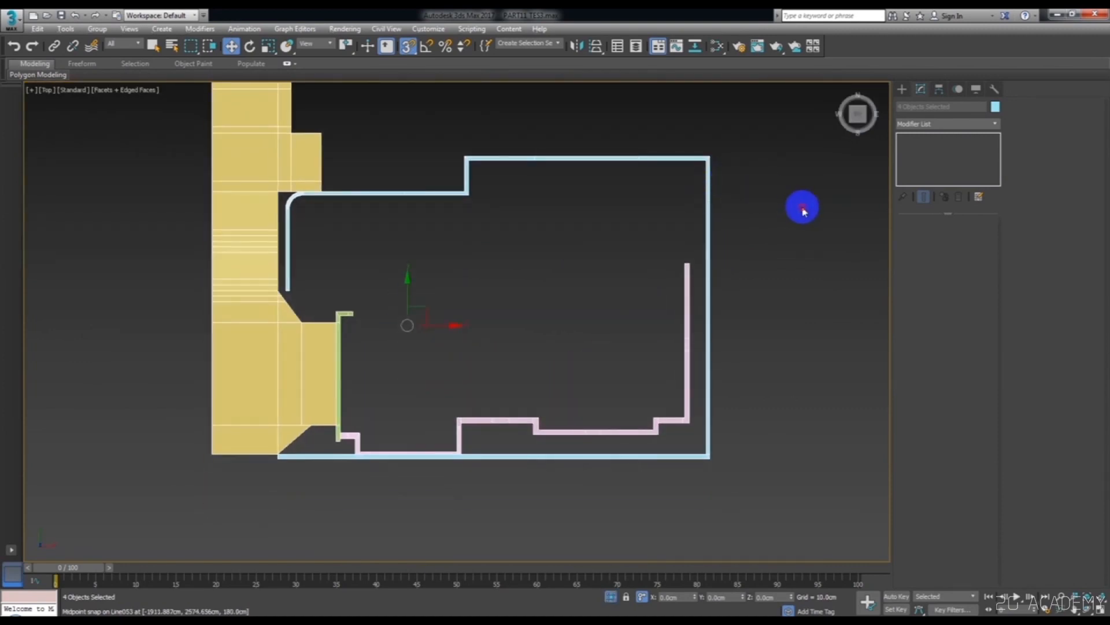
- Draw a closed line with 2.5D snapping around the gap between the side wall, pink wall, garage wall end and angled driveway edge
left_click(901, 88)
left_click(926, 168)
middle_click_drag(555, 294, 602, 172)
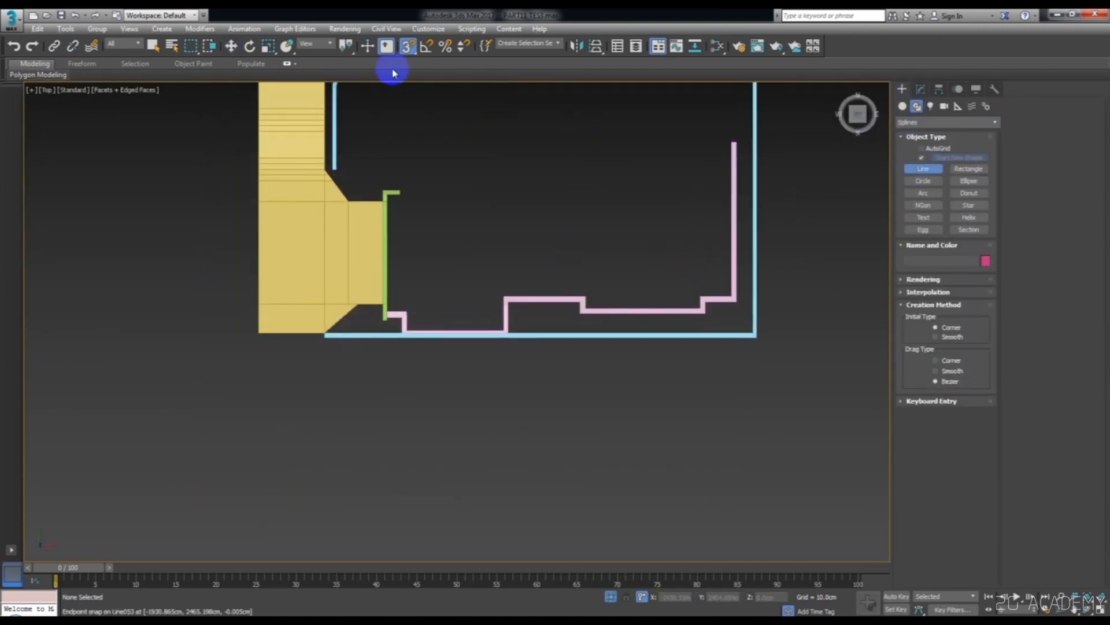
left_click(411, 101)
scroll(337, 342, "up", 5)
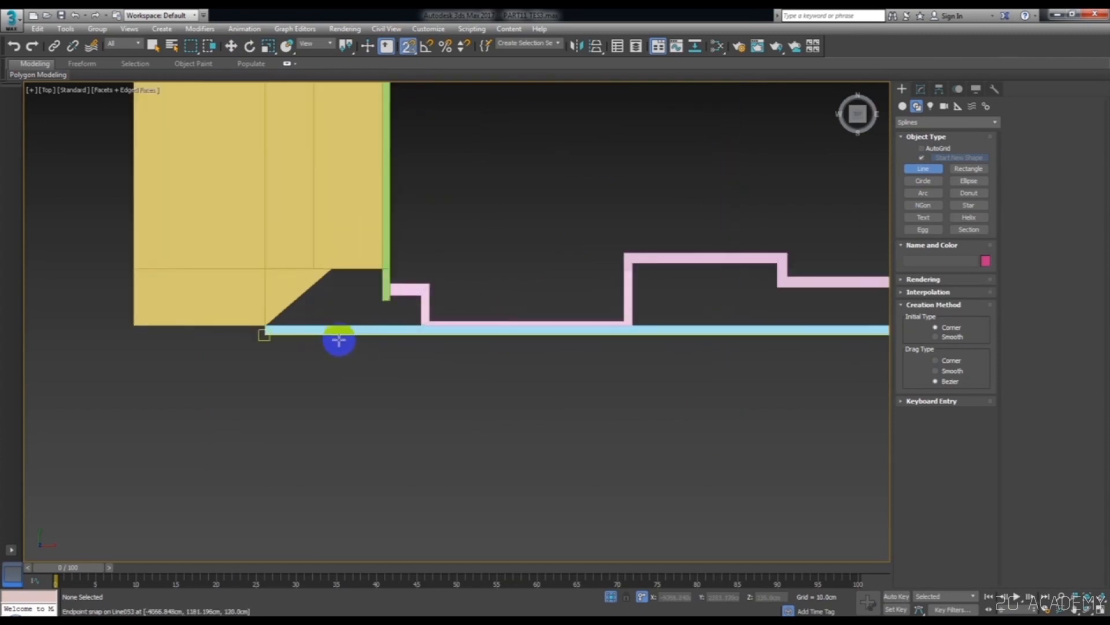
left_click(200, 311)
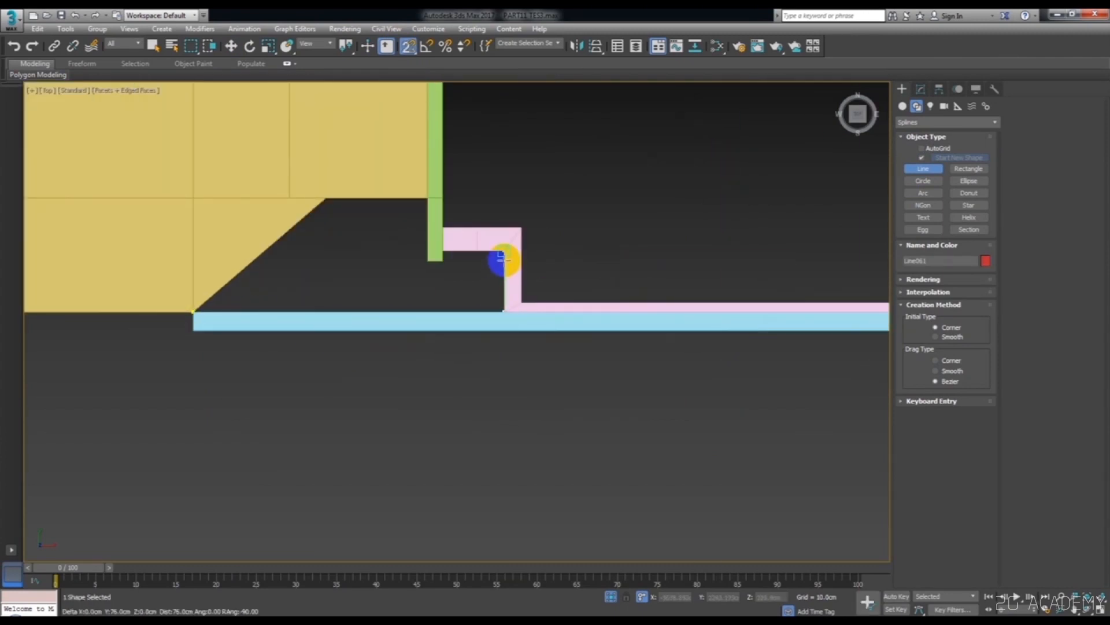
scroll(454, 252, "up", 3)
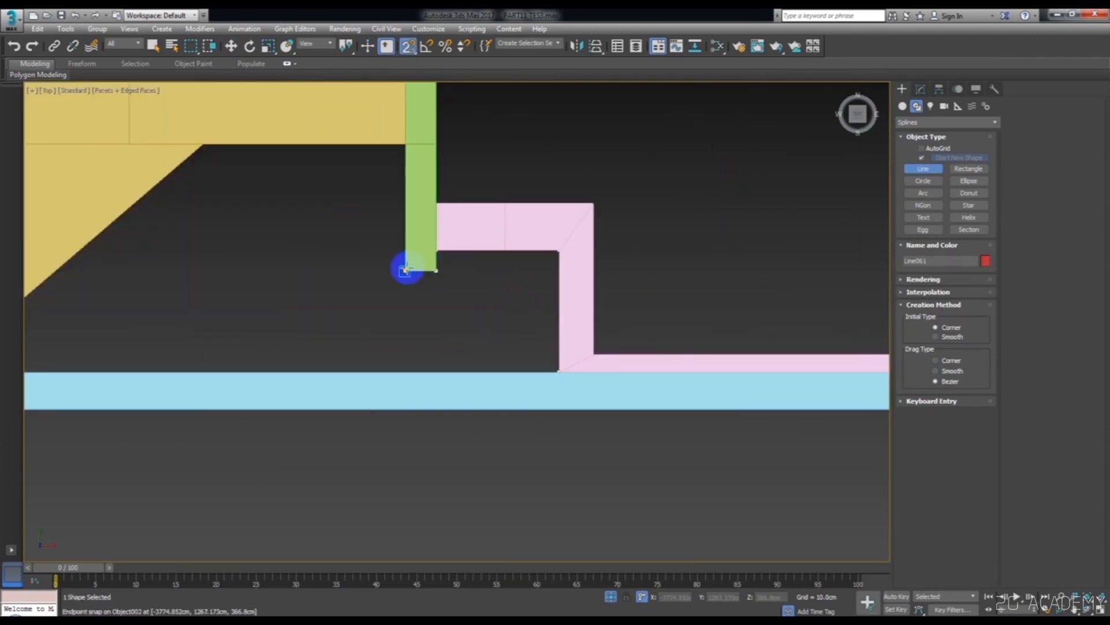
left_click(401, 152)
middle_click_drag(279, 160, 369, 164)
left_click(307, 153)
middle_click_drag(276, 272, 533, 174)
left_click(286, 274)
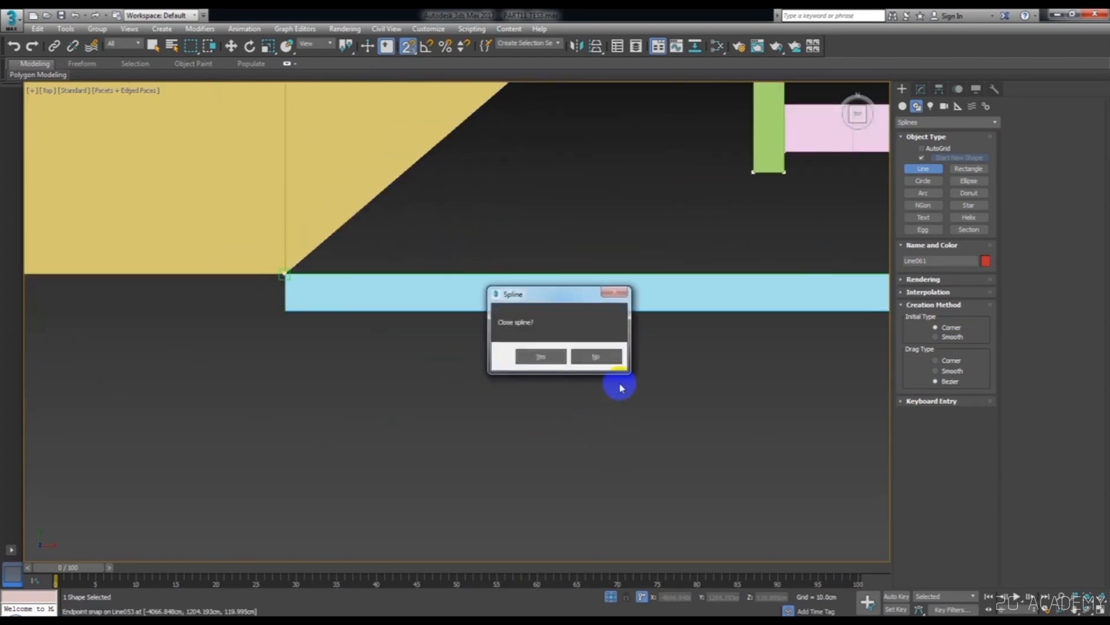
left_click(554, 358)
- Isolate the gap outline with the green ground strips and attach the outline to the strips' Edit Poly
key("w")
scroll(555, 359, "down", 5)
middle_click_drag(555, 360, 639, 287, "alt")
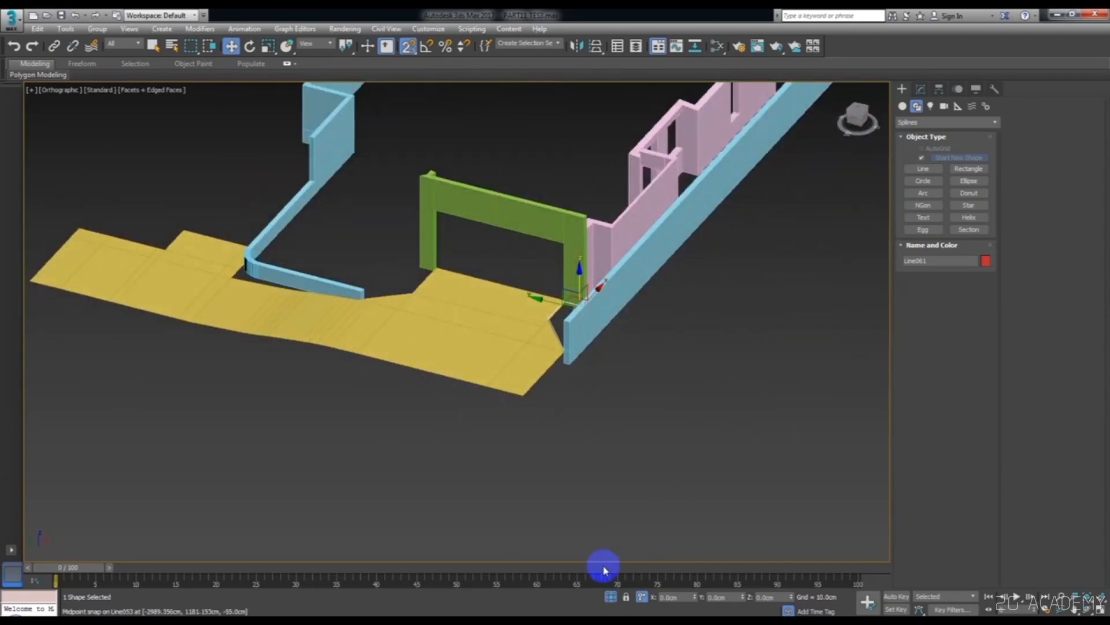
left_click(610, 598)
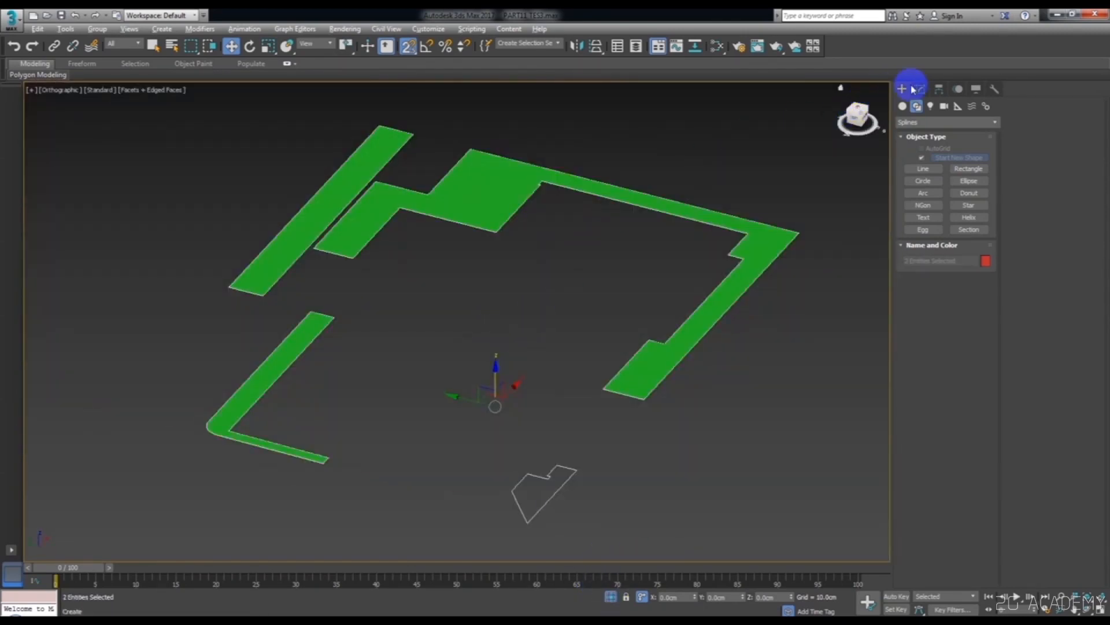
left_click(919, 88)
left_click(380, 213)
left_click(923, 151)
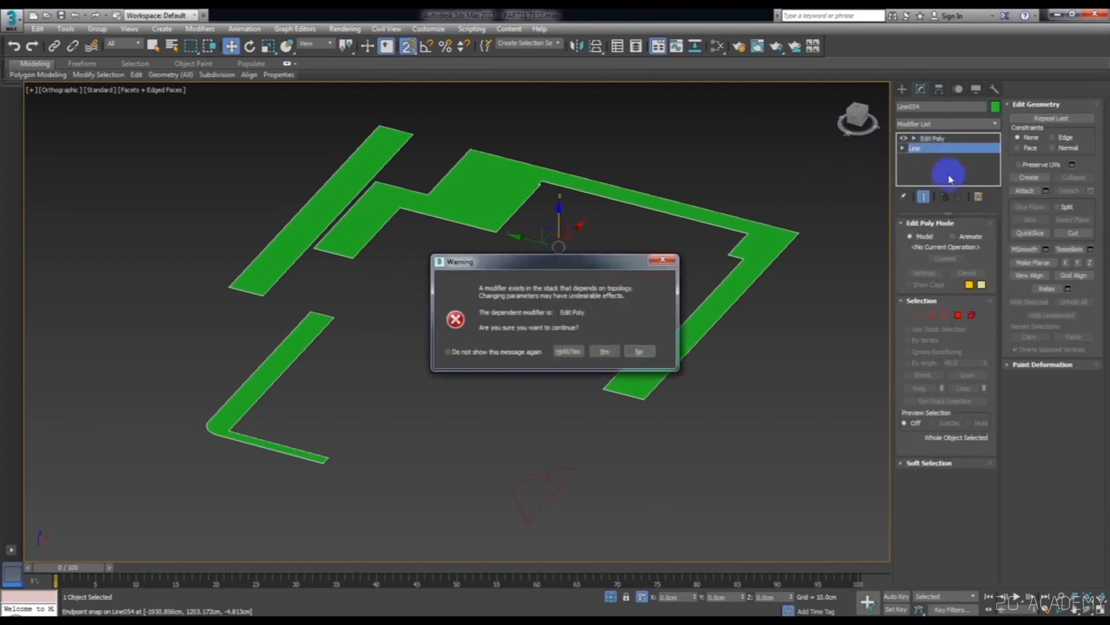
left_click(630, 354)
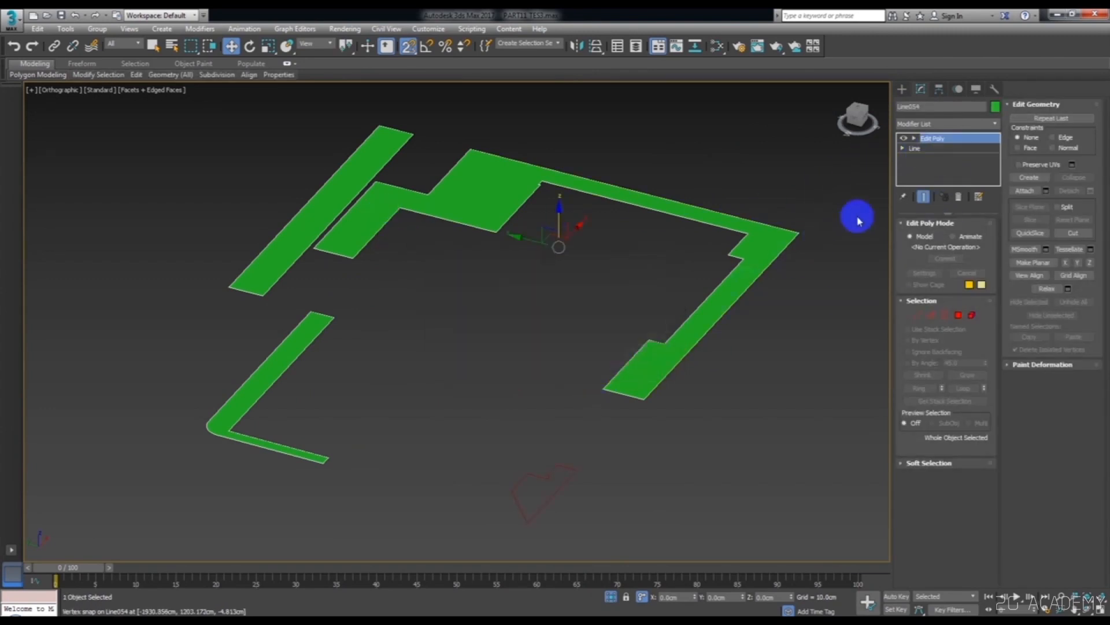
left_click(1025, 192)
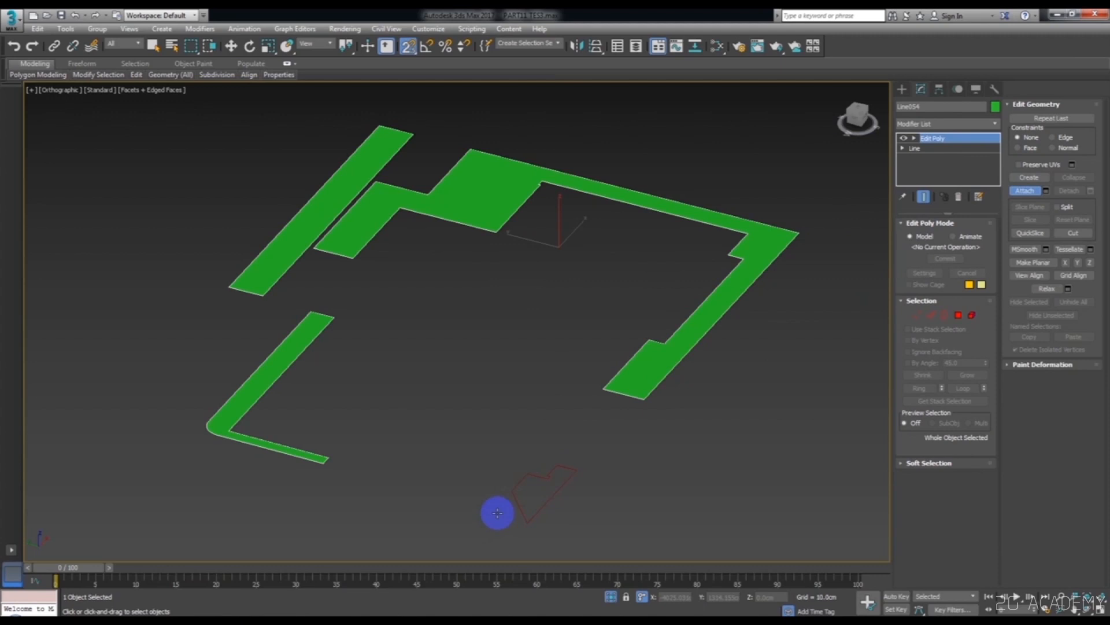
left_click(543, 503)
- Bring back the full model and extend the driveway slab's garage-side end edge outward past the side wall's front corner
left_click(612, 596)
scroll(570, 373, "down", 4)
middle_click_drag(662, 363, 703, 432, "alt")
scroll(787, 427, "up", 2)
scroll(786, 427, "up", 3)
left_click(810, 409)
scroll(649, 417, "down", 4)
scroll(580, 180, "up", 6)
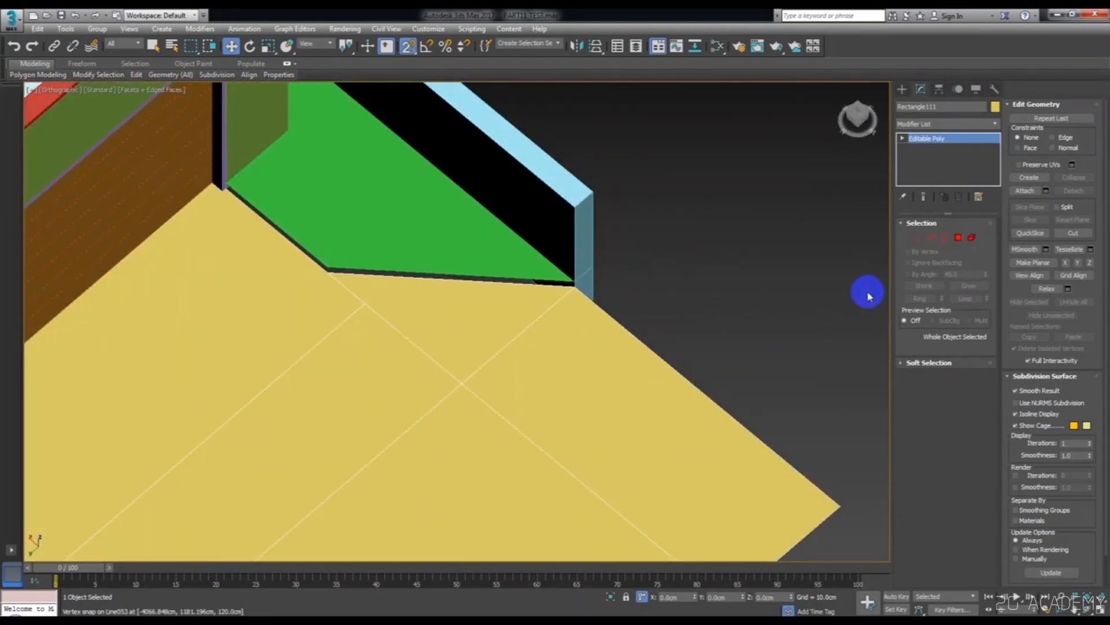
left_click(931, 238)
left_click(654, 389)
scroll(689, 345, "down", 2)
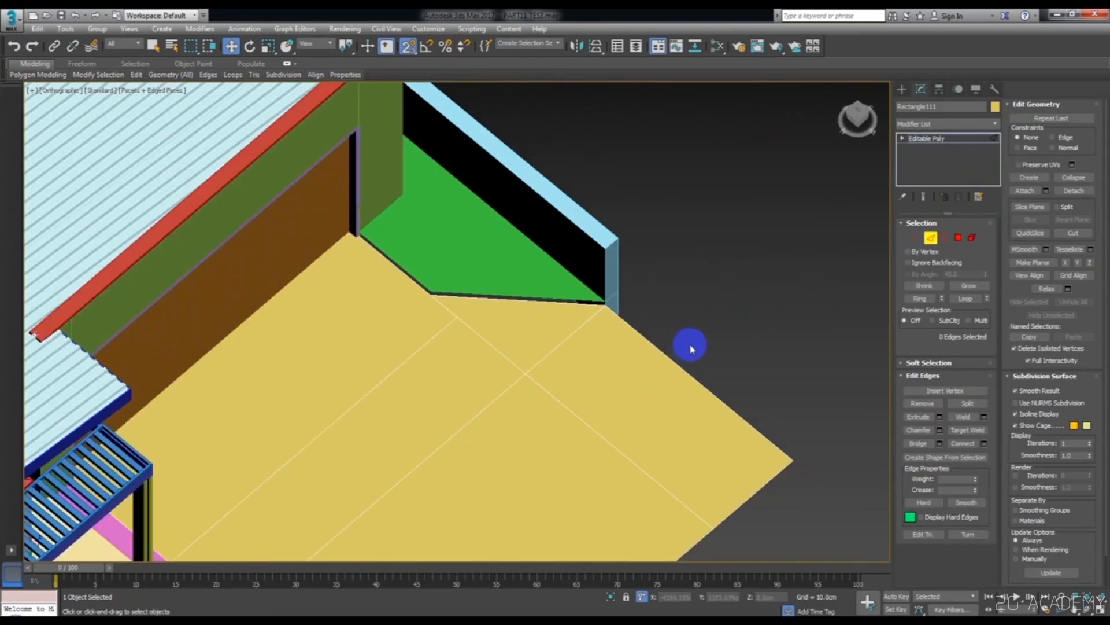
middle_click_drag(655, 389, 578, 387)
left_click_drag(599, 399, 767, 322, "shift")
middle_click_drag(757, 354, 619, 235)
left_click(620, 235)
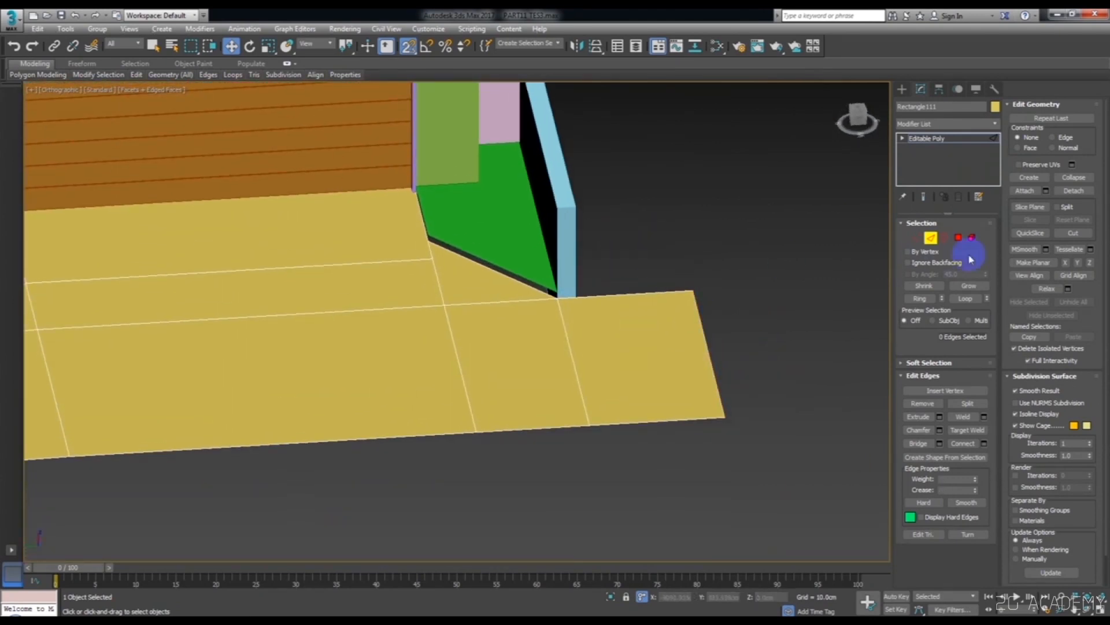
left_click(931, 237)
- Select the new green patch beside the garage as an element and raise it slightly towards the driveway's surface
left_click(458, 216)
left_click(1090, 234)
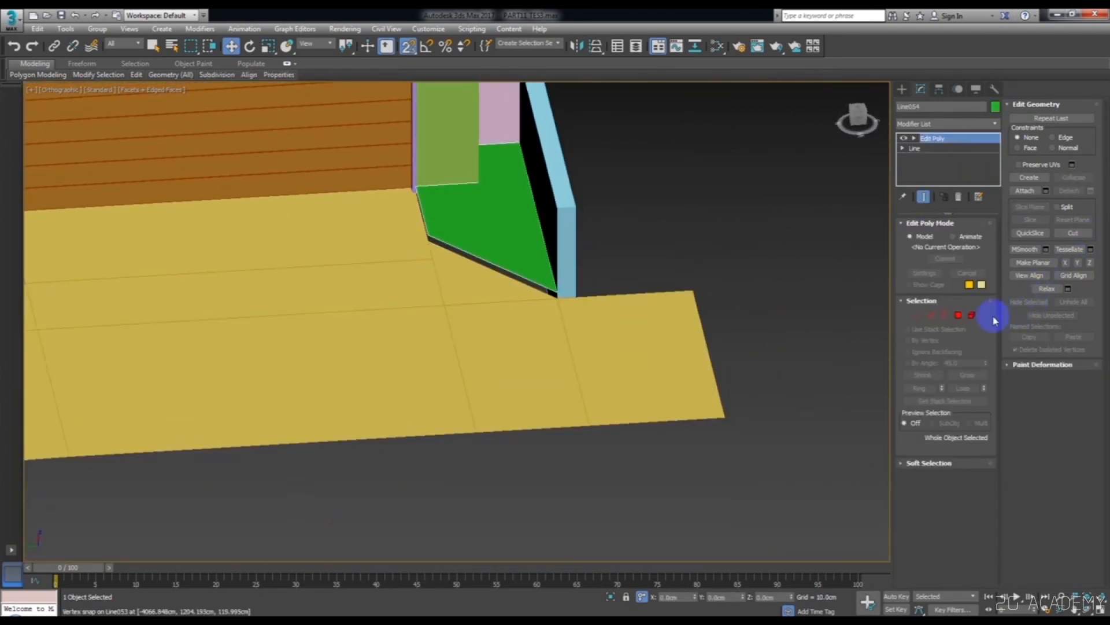
left_click(972, 315)
scroll(415, 208, "down", 5)
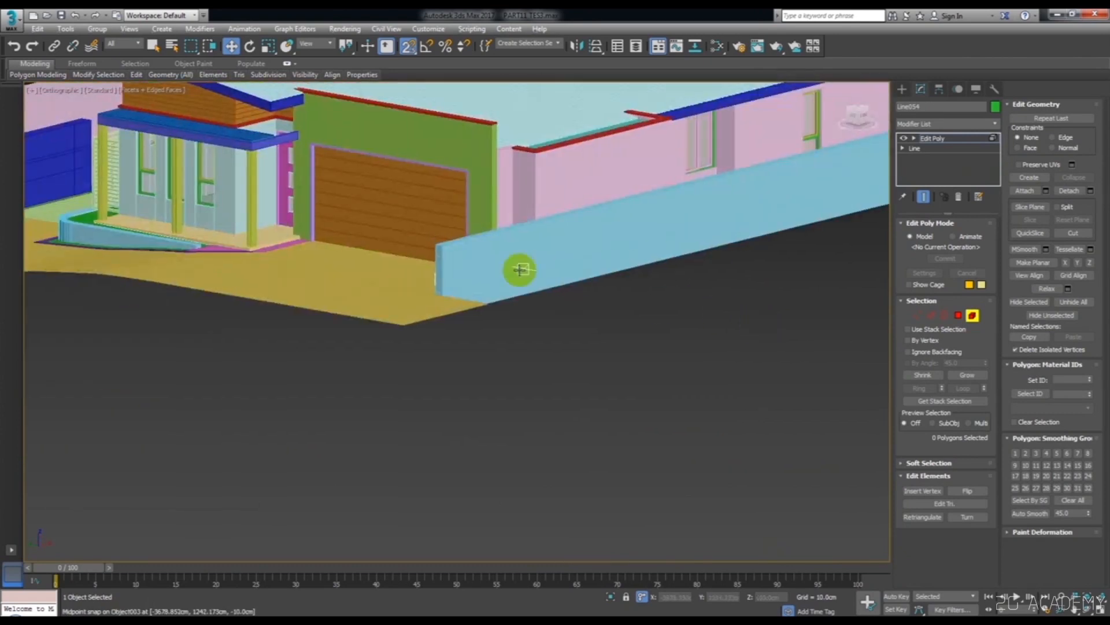
scroll(520, 269, "up", 3)
left_click(538, 300)
scroll(569, 277, "up", 3)
left_click_drag(575, 268, 575, 261)
left_click(694, 359)
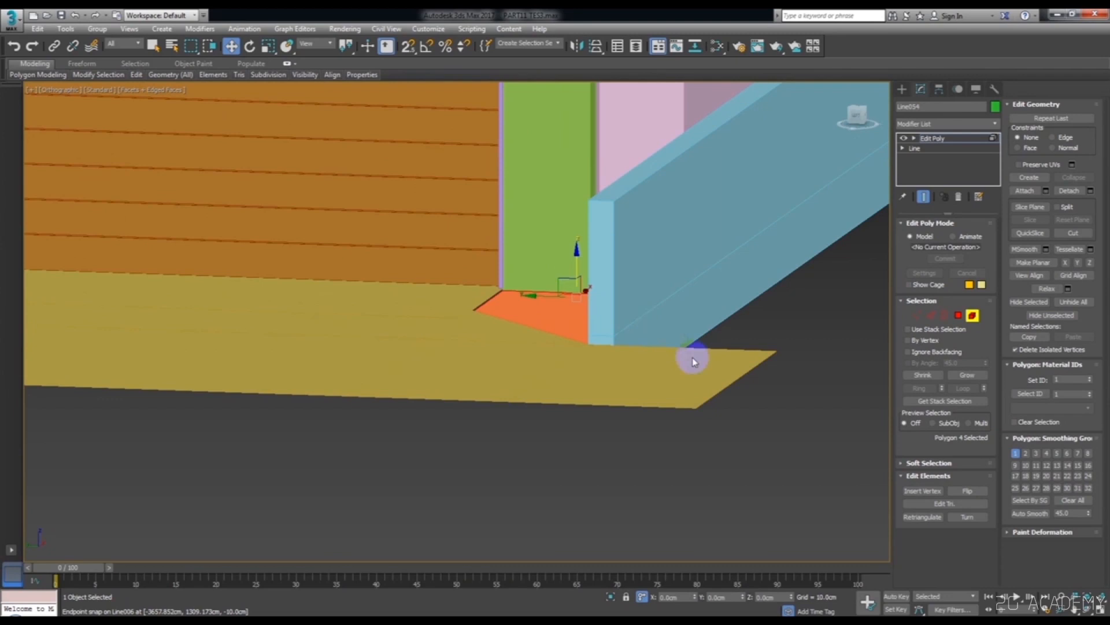
scroll(734, 345, "down", 4)
left_click(972, 316)
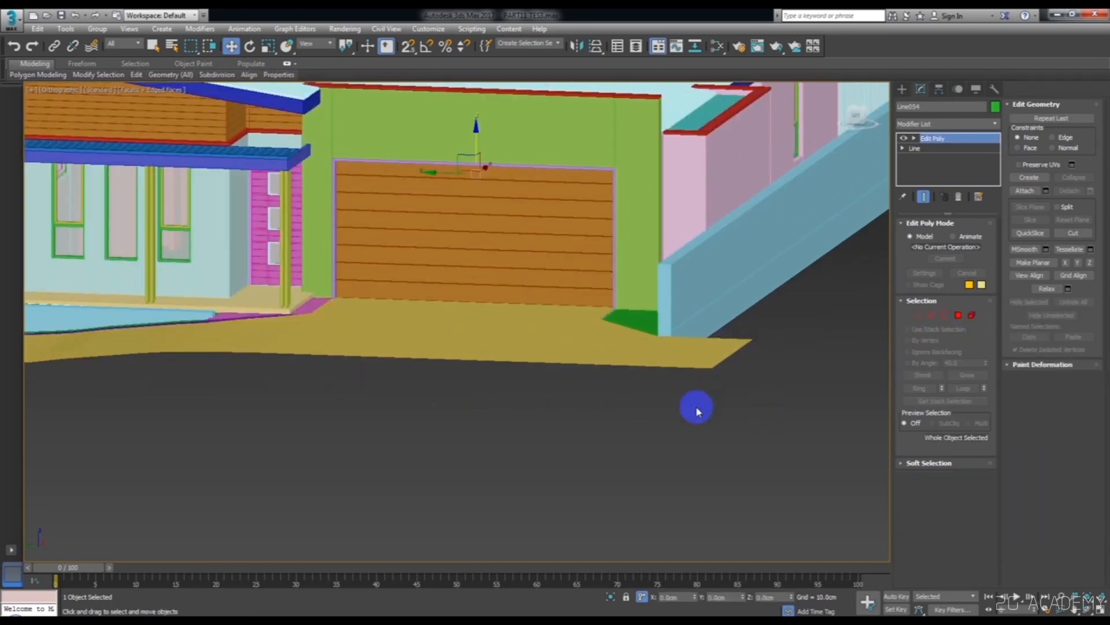
- Extrude all of the driveway slab's open borders downward to give its sides thickness, then clear the selection
left_click(713, 354)
scroll(713, 355, "down", 5)
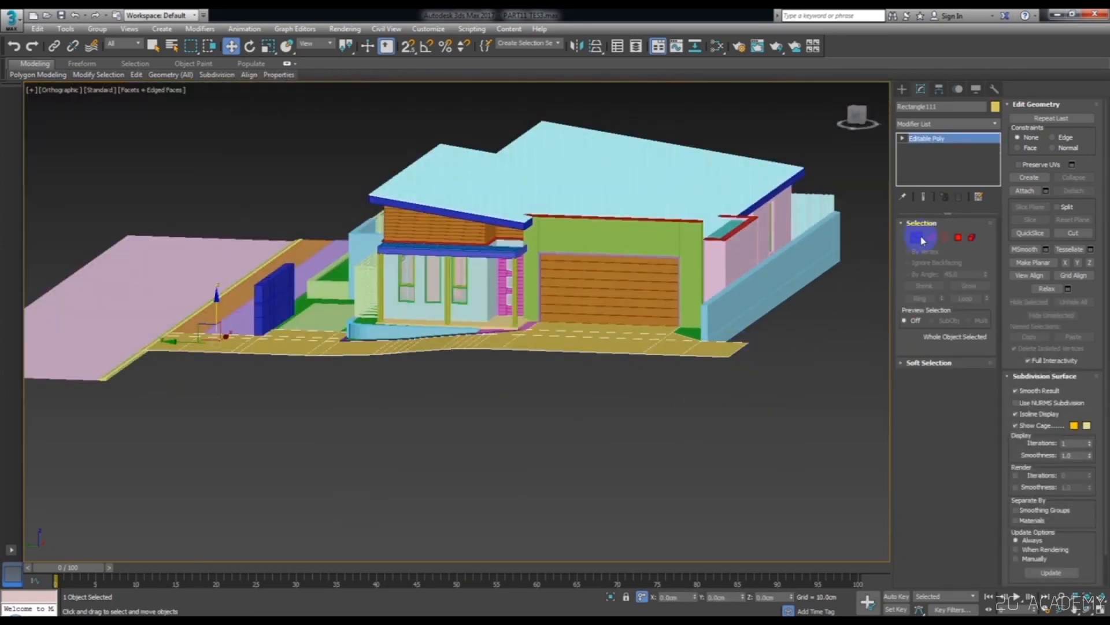
left_click(947, 239)
left_click_drag(814, 396, 84, 263)
middle_click_drag(305, 349, 462, 313)
scroll(352, 310, "up", 10)
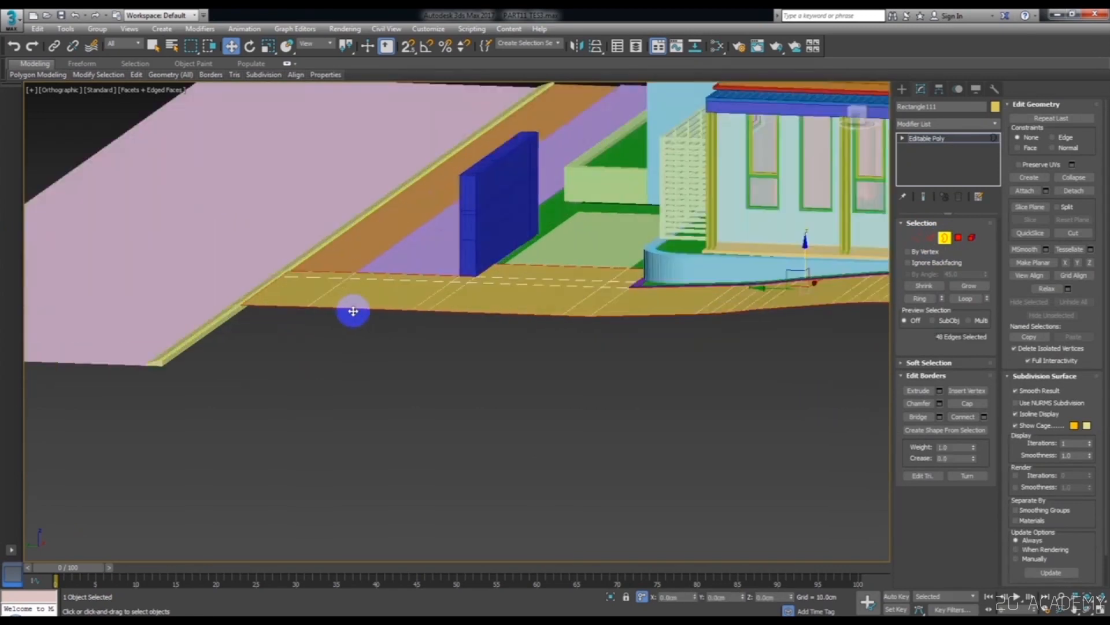
key("s")
left_click_drag(455, 288, 183, 297, "shift")
scroll(441, 329, "down", 15)
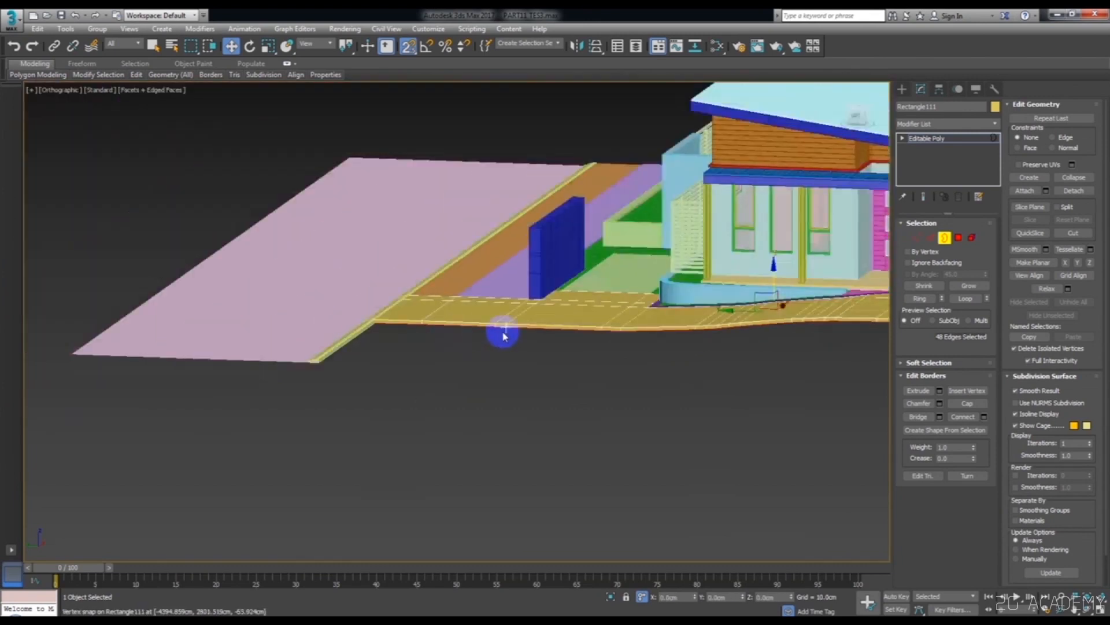
left_click(583, 416)
- Select the driveway slab's top polygons and copy them downward as the slab's underside
left_click(959, 238)
scroll(806, 368, "up", 5)
left_click(796, 367)
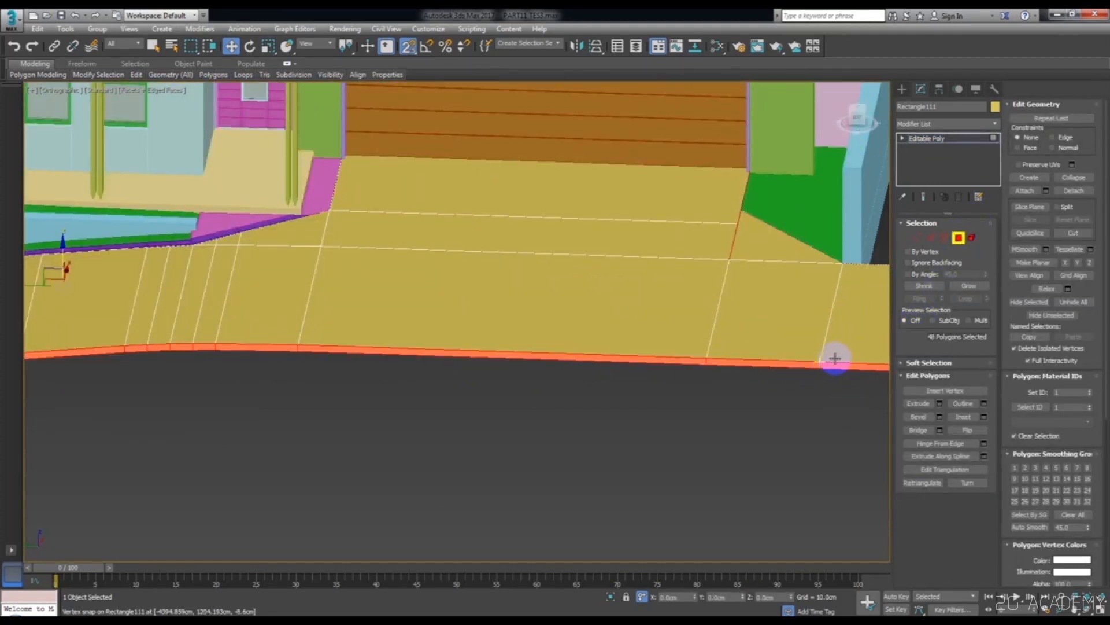
left_click(836, 353)
scroll(699, 314, "down", 6)
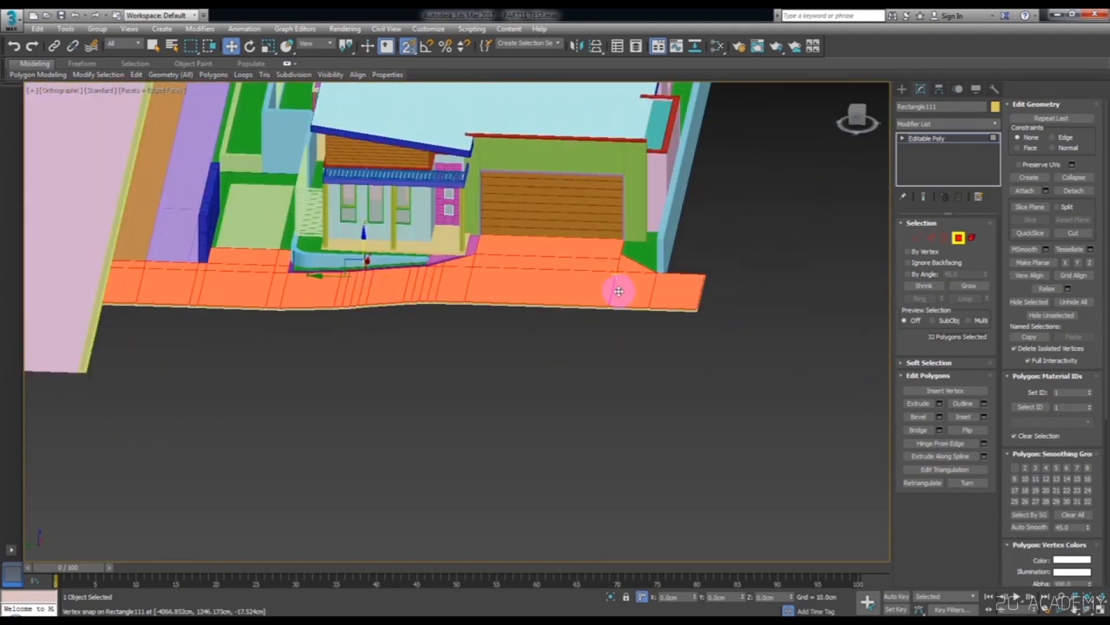
scroll(611, 300, "up", 2)
mouse_move(608, 310)
left_mouse_down("shift")
mouse_move(600, 318)
mouse_move(651, 338)
left_mouse_up("shift")
key("Return")
- Snap the copied underside polygons to the lower corner of the driveway's side faces using 3D snapping
middle_click_drag(664, 315, 712, 268, "alt")
scroll(675, 363, "down", 3)
middle_click_drag(676, 363, 641, 266)
scroll(582, 364, "up", 3)
scroll(520, 363, "up", 2)
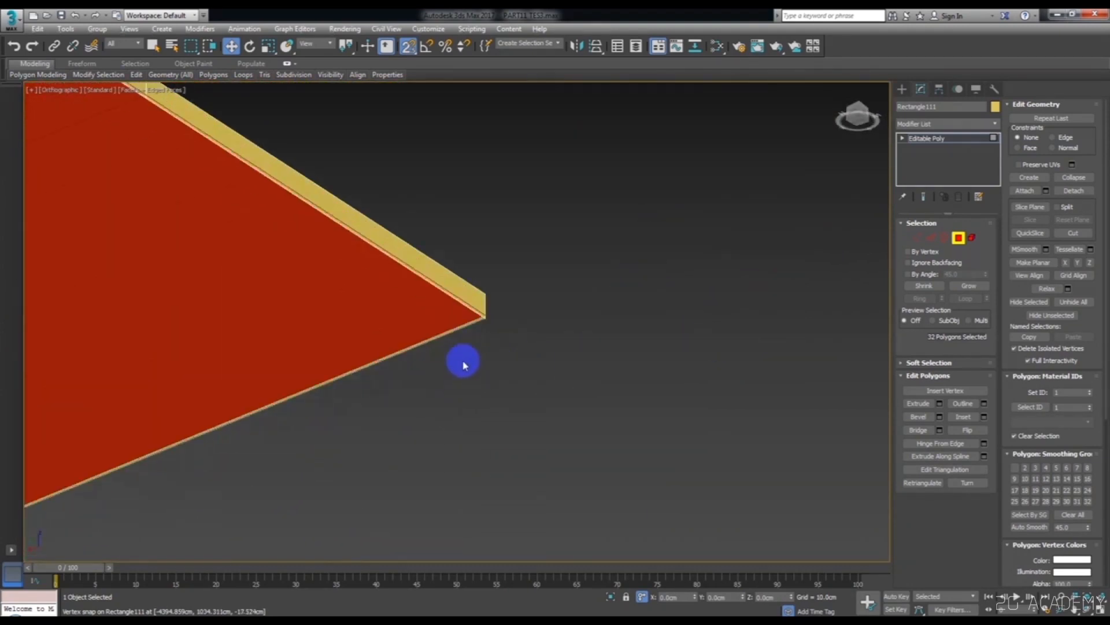
middle_click_drag(458, 362, 464, 303, "alt")
key("s")
mouse_move(472, 295)
left_mouse_down()
mouse_move(498, 330)
mouse_move(566, 328)
mouse_move(567, 296)
left_mouse_up()
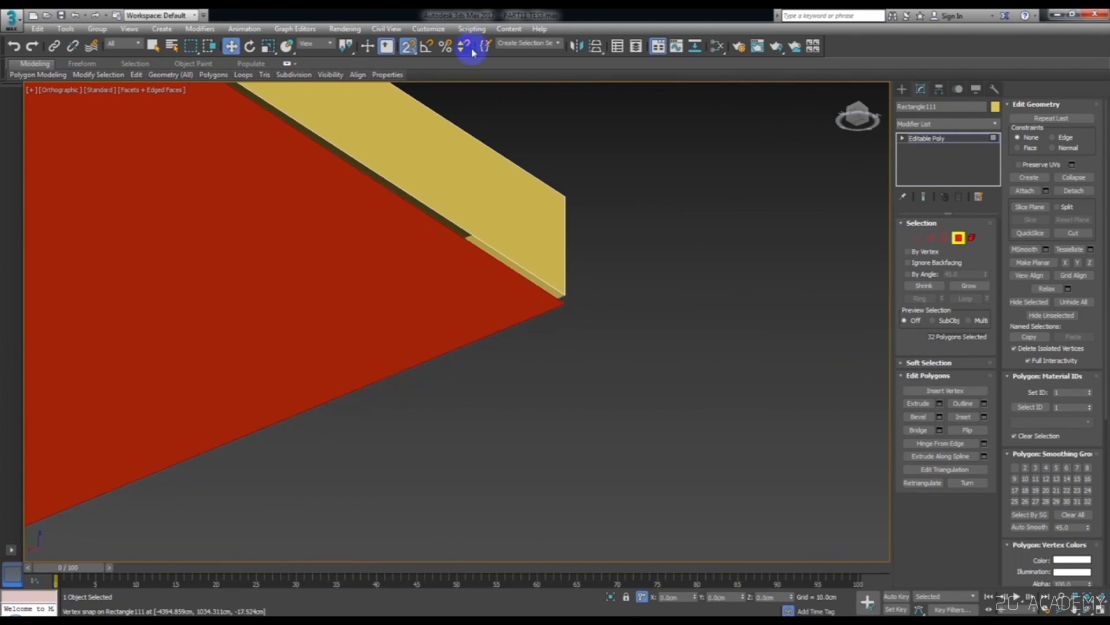
left_click_drag(404, 91, 407, 100)
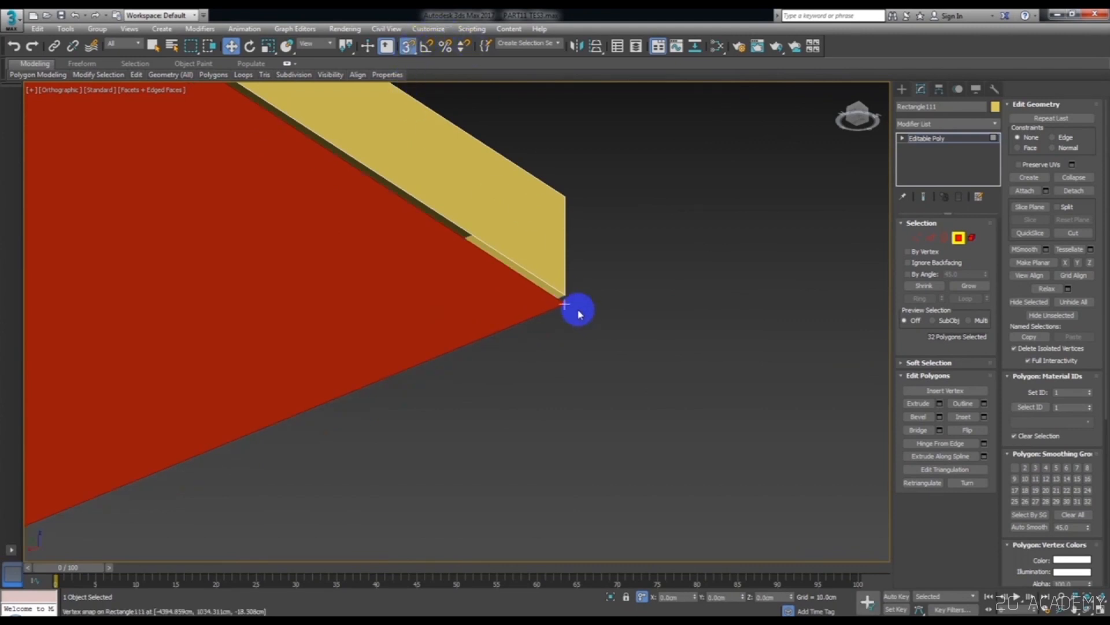
left_click_drag(564, 304, 565, 294)
scroll(570, 285, "down", 3)
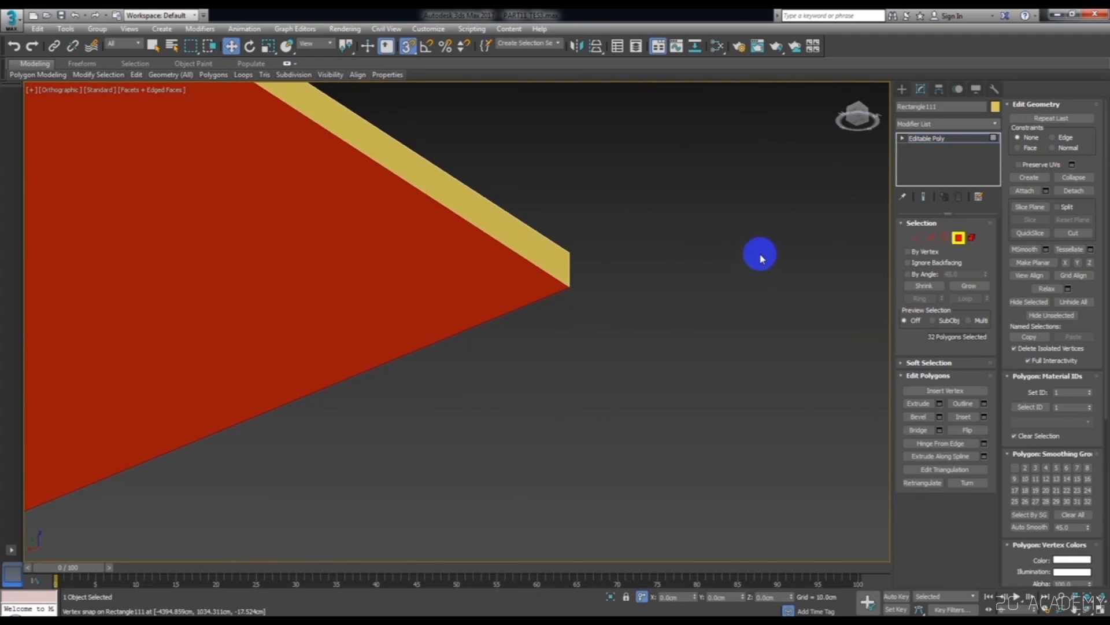
- Flip the driveway's underside polygons and weld their vertices to the lower edges of the slab's sides
scroll(676, 282, "down", 3)
scroll(665, 282, "up", 6)
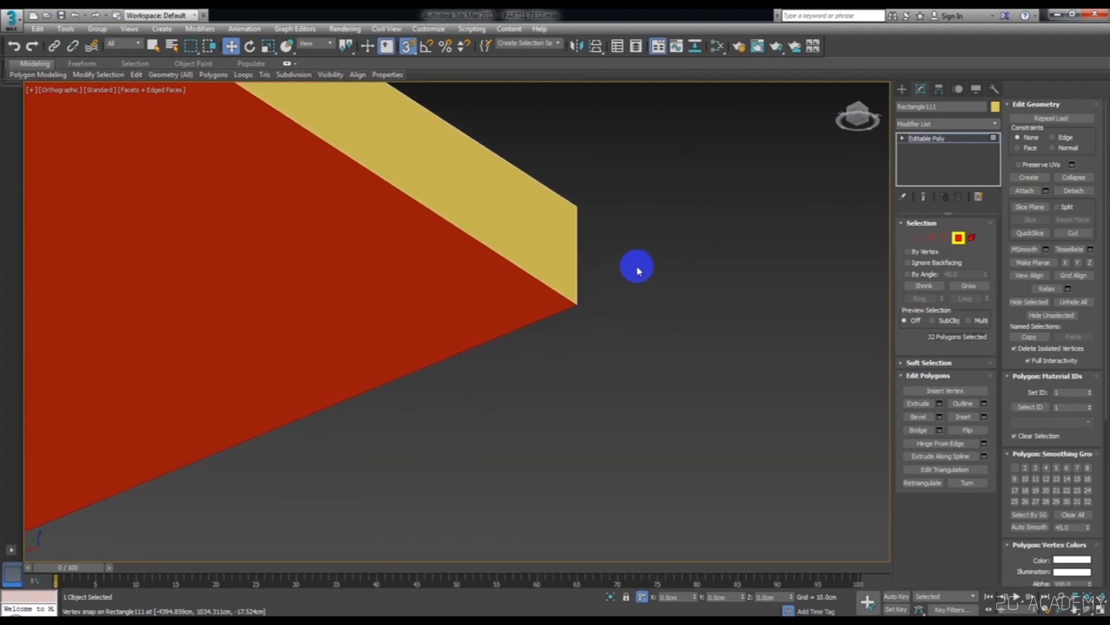
scroll(638, 270, "down", 3)
left_click(967, 430)
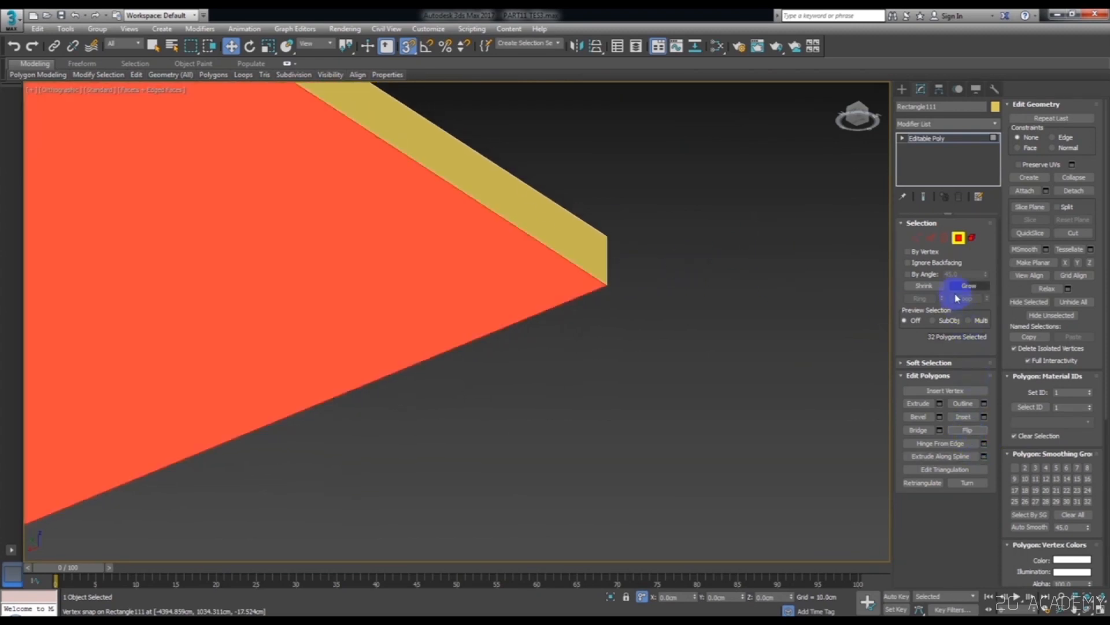
left_click(918, 238)
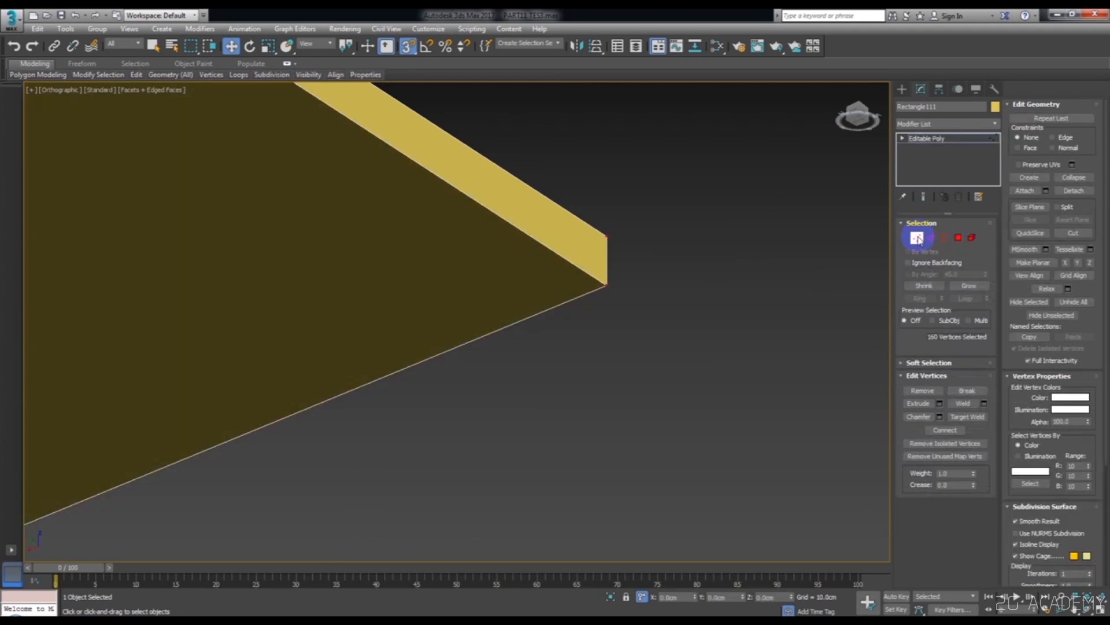
left_click(963, 405)
- Examine the thickened driveway slab's edges and corners from several sides, and leave vertex editing
scroll(699, 317, "down", 10)
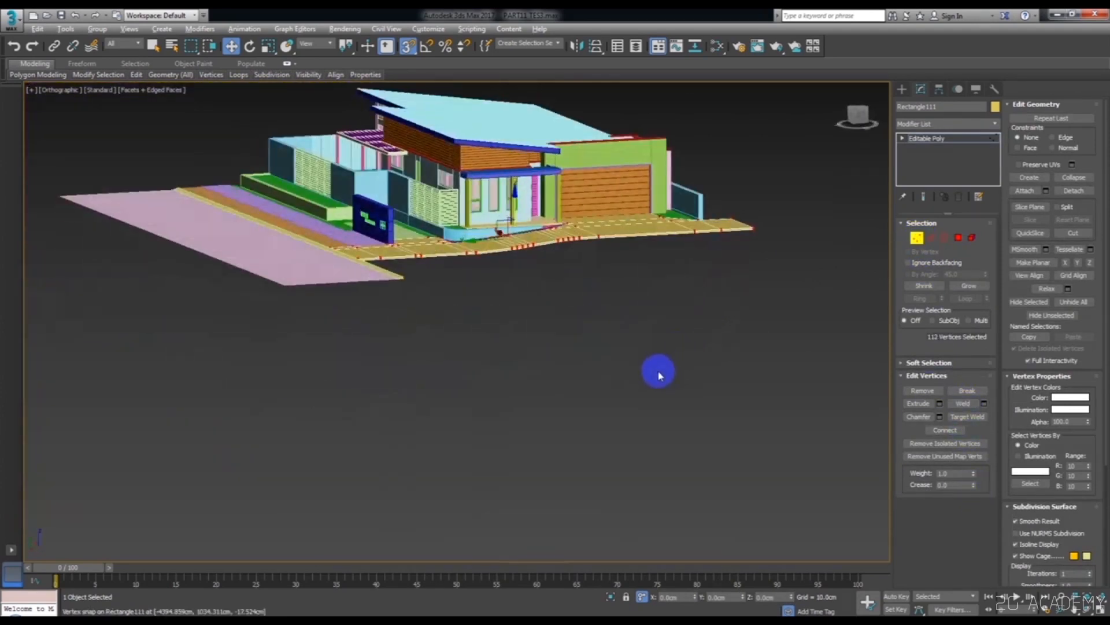
scroll(309, 269, "up", 12)
scroll(309, 269, "down", 10)
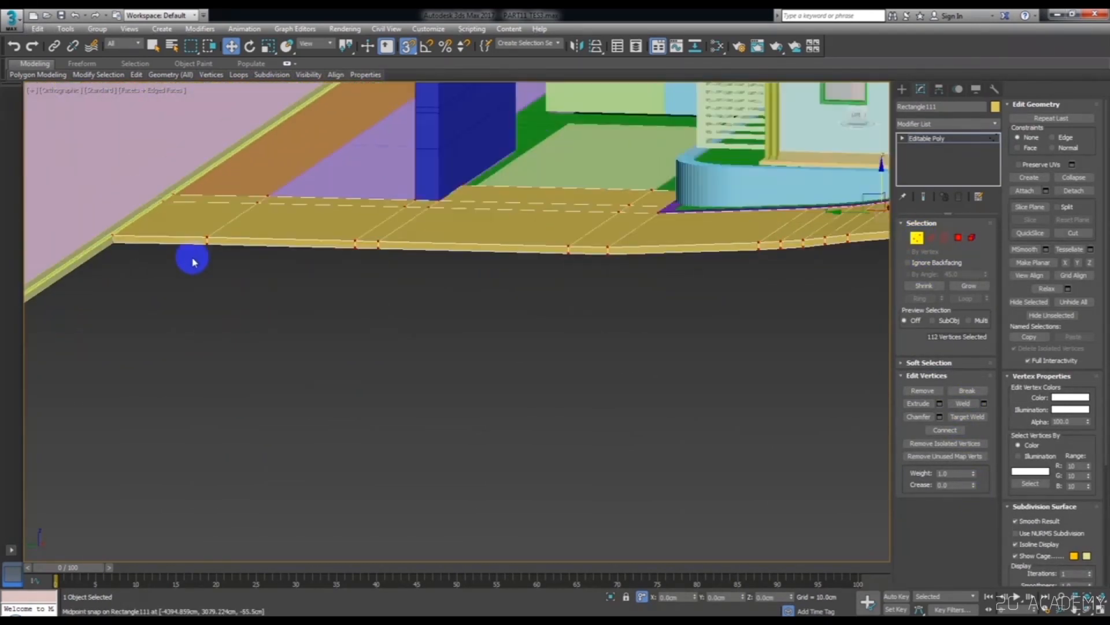
middle_click_drag(504, 331, 507, 349, "alt")
scroll(572, 258, "up", 8)
middle_click_drag(573, 258, 696, 189, "alt")
middle_click_drag(450, 427, 509, 437, "alt")
scroll(508, 436, "down", 5)
left_click(627, 438)
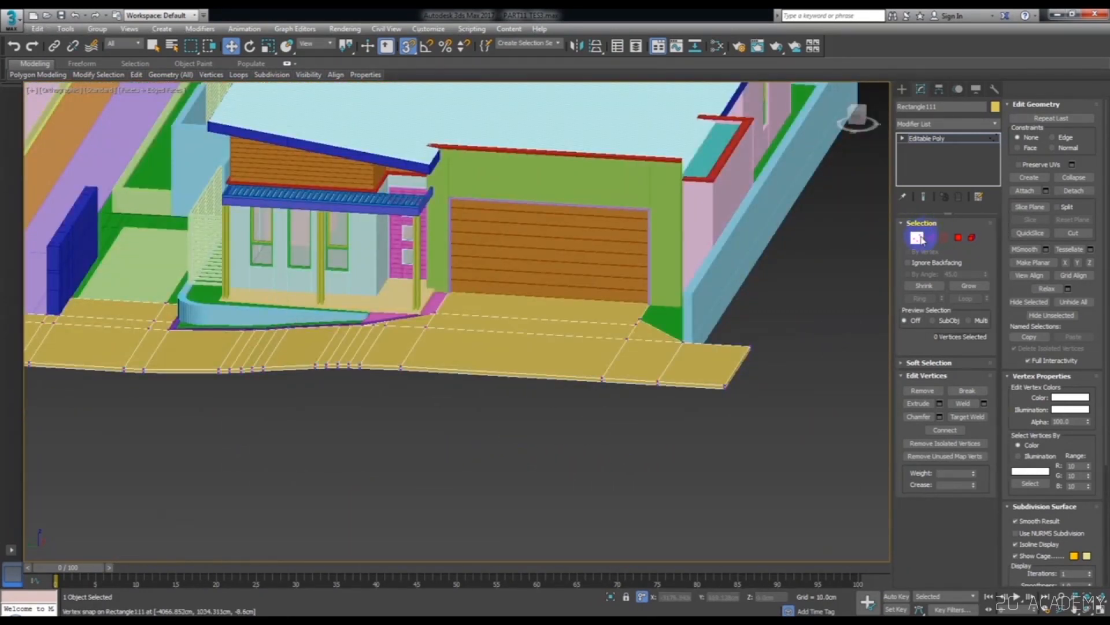
left_click(919, 238)
scroll(527, 285, "down", 5)
middle_click_drag(528, 285, 504, 431, "alt")
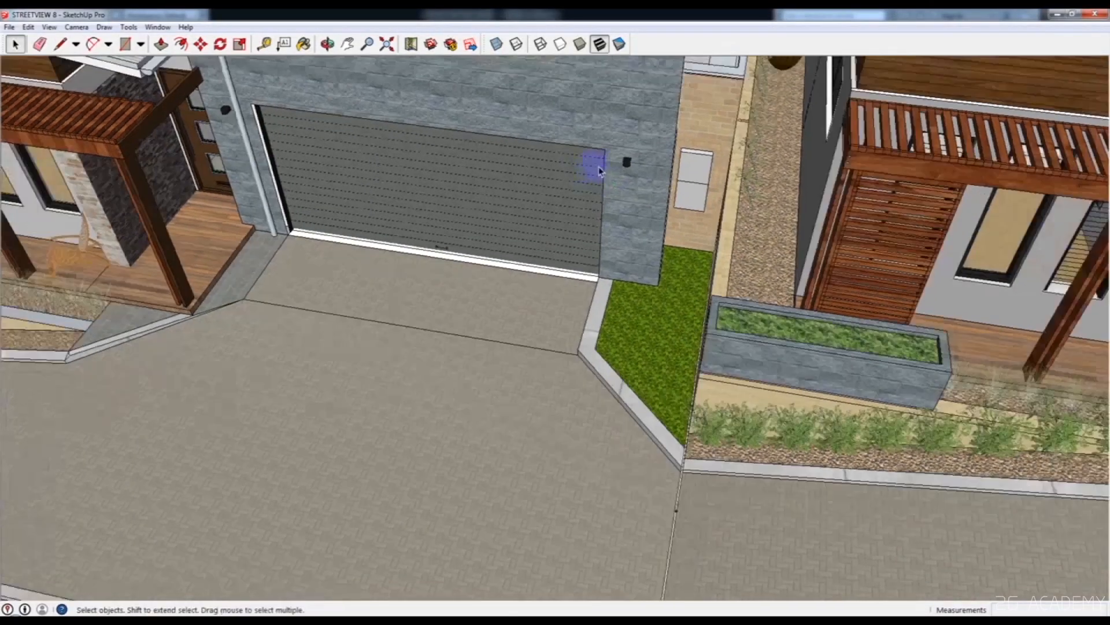
- Measure the width of the narrow verge strip on the driveway's far side in the SketchUp reference, and return to 3ds Max
scroll(571, 294, "down", 3)
mouse_move(571, 294)
middle_mouse_down()
mouse_move(711, 314)
mouse_move(929, 203)
mouse_move(948, 174)
middle_mouse_up()
mouse_move(540, 502)
middle_mouse_down("shift")
mouse_move(668, 446)
mouse_move(755, 434)
middle_mouse_up("shift")
scroll(632, 369, "down", 3)
mouse_move(632, 362)
middle_mouse_down()
mouse_move(618, 359)
mouse_move(657, 399)
mouse_move(681, 453)
mouse_move(647, 418)
middle_mouse_up()
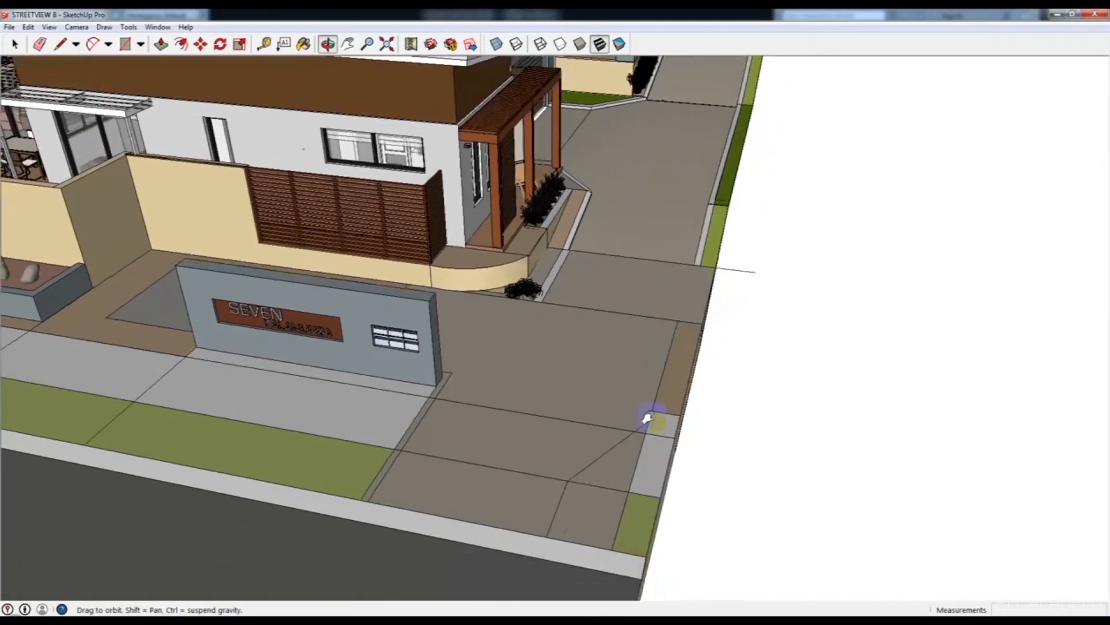
scroll(671, 448, "up", 2)
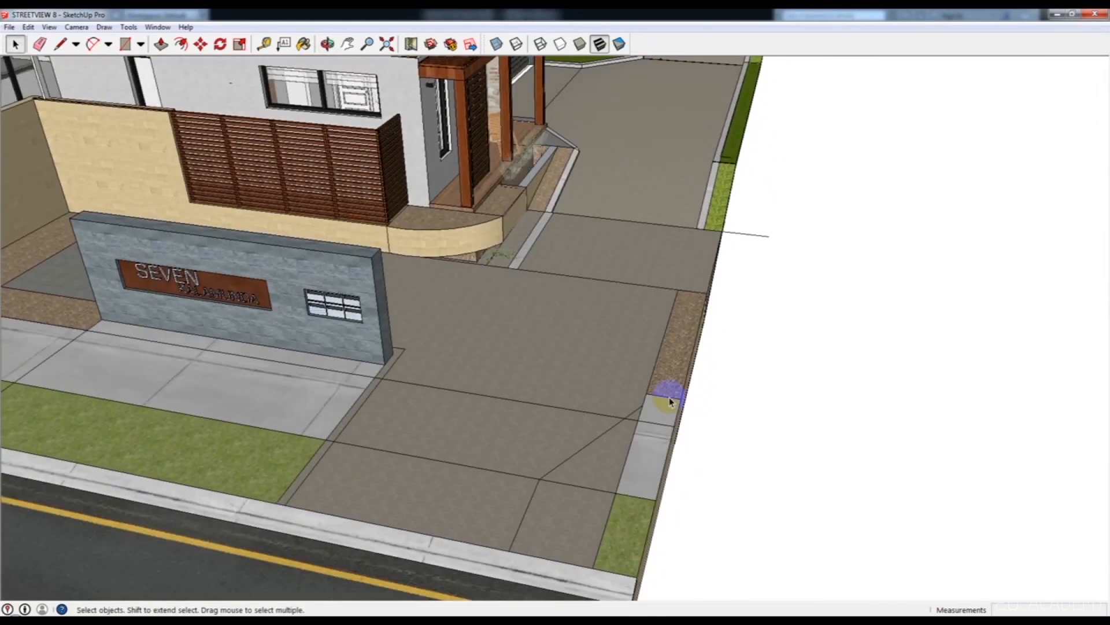
scroll(636, 486, "up", 2)
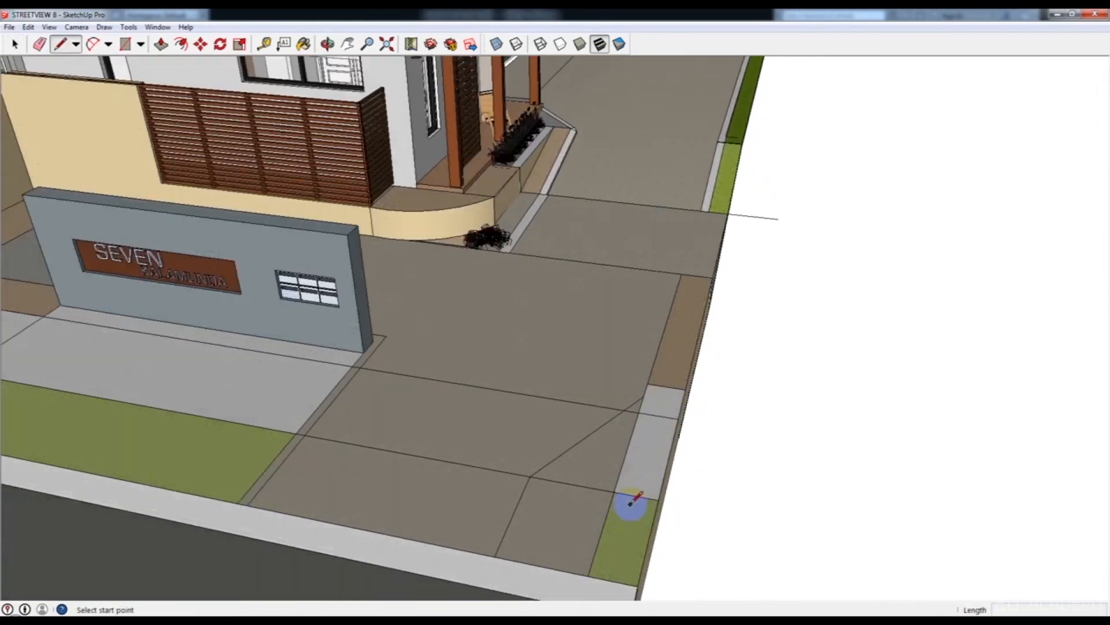
left_click(613, 492)
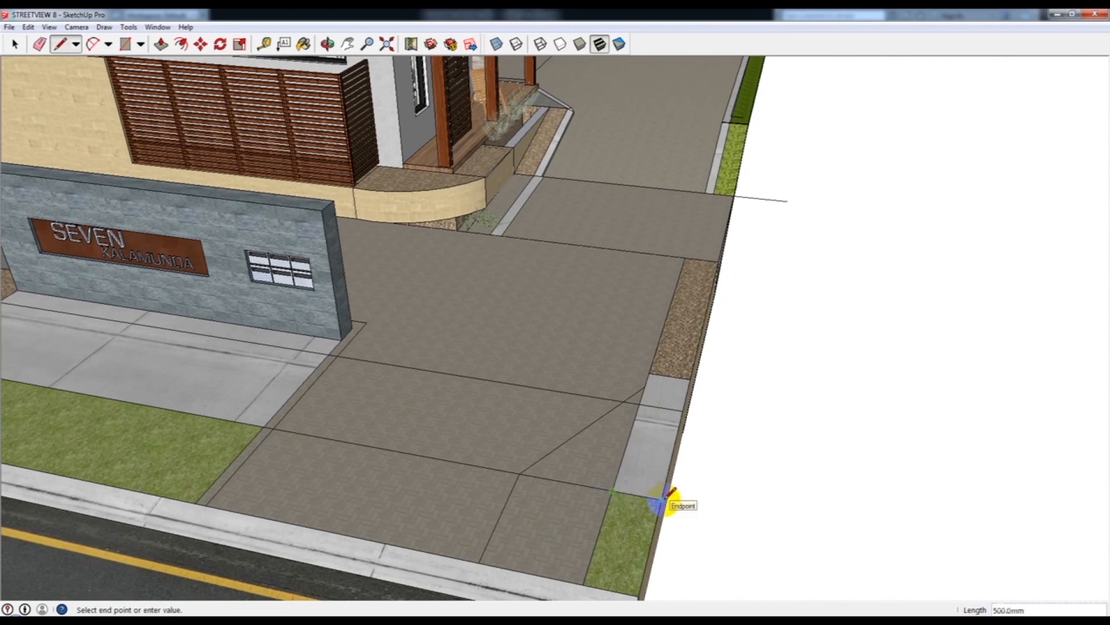
left_click(665, 497)
key("space")
left_click(1057, 17)
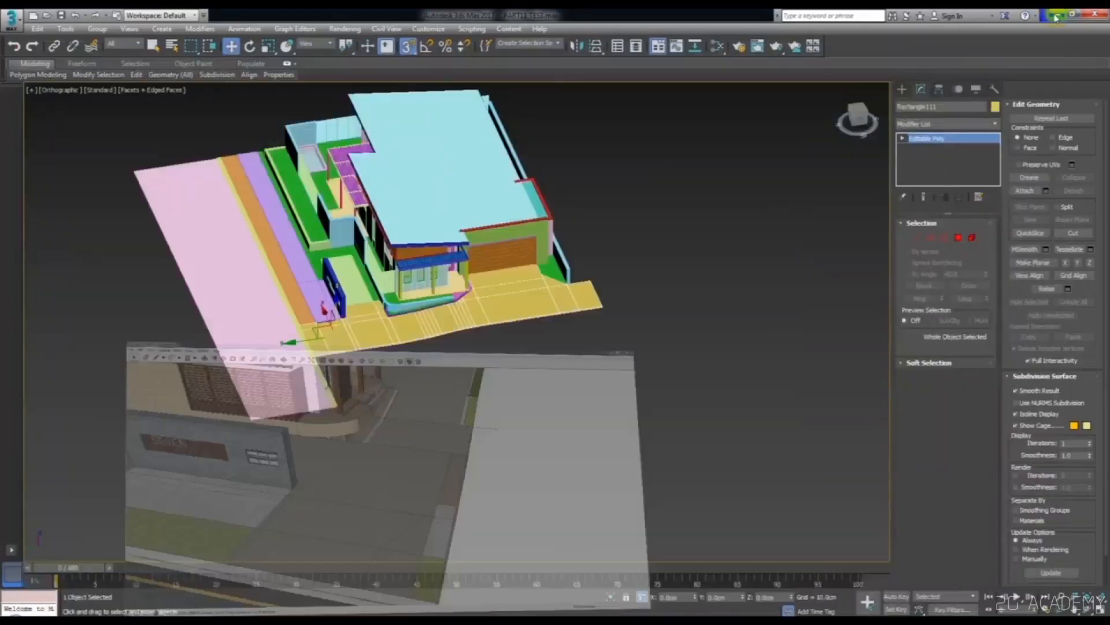
- Select the end edges of the orange verge strip and extend them across the driveway to its far edge
scroll(454, 439, "up", 5)
scroll(478, 411, "up", 3)
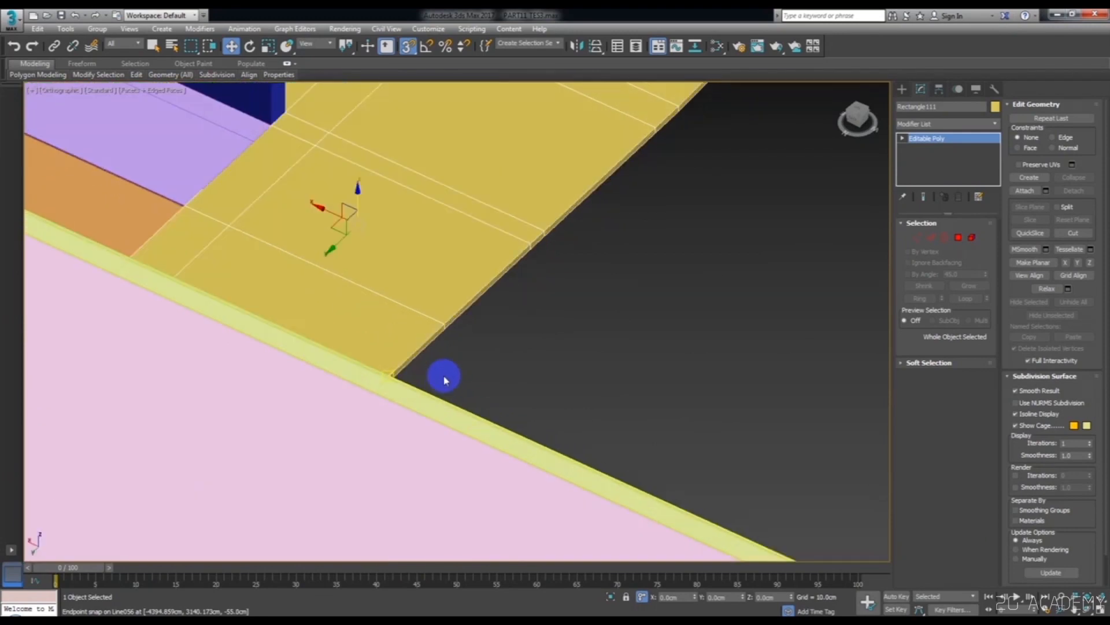
scroll(422, 322, "down", 2)
right_click(862, 226)
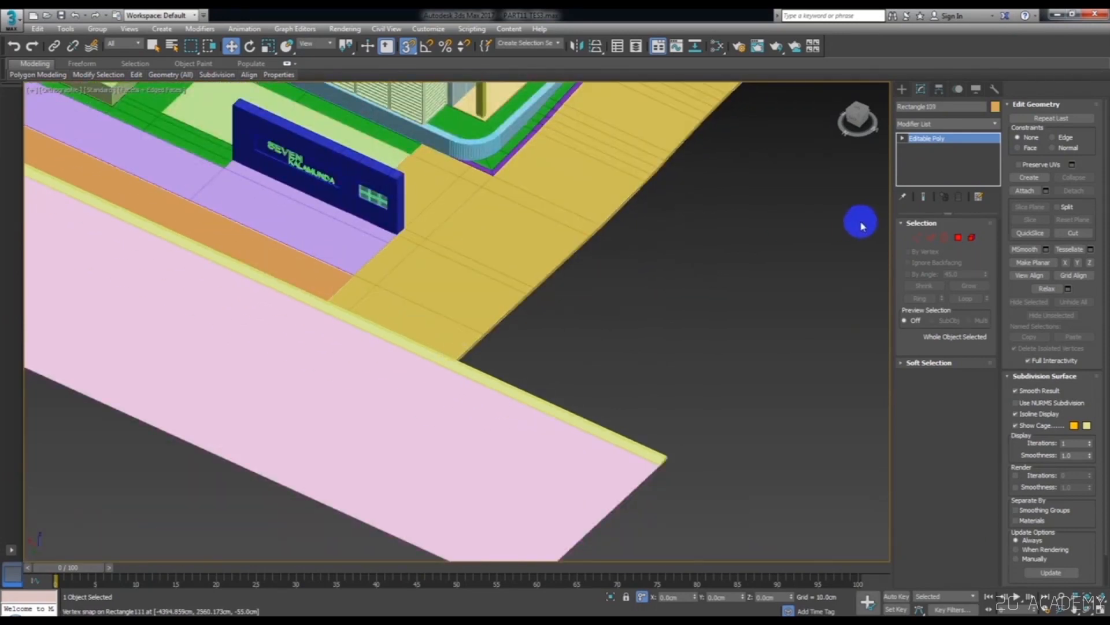
left_click(931, 237)
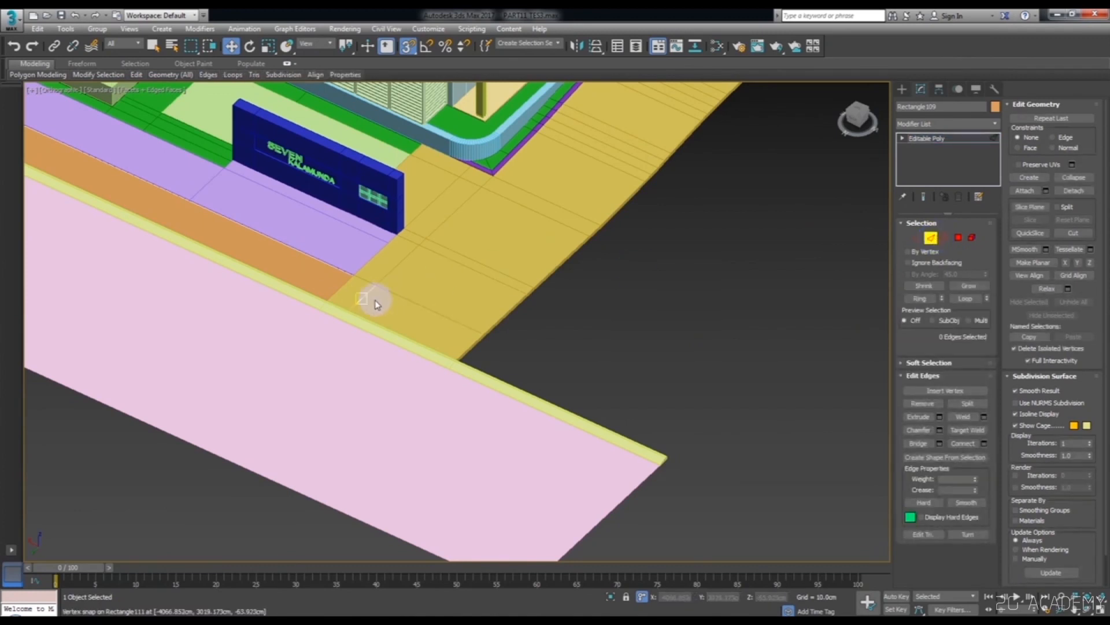
left_click(328, 267)
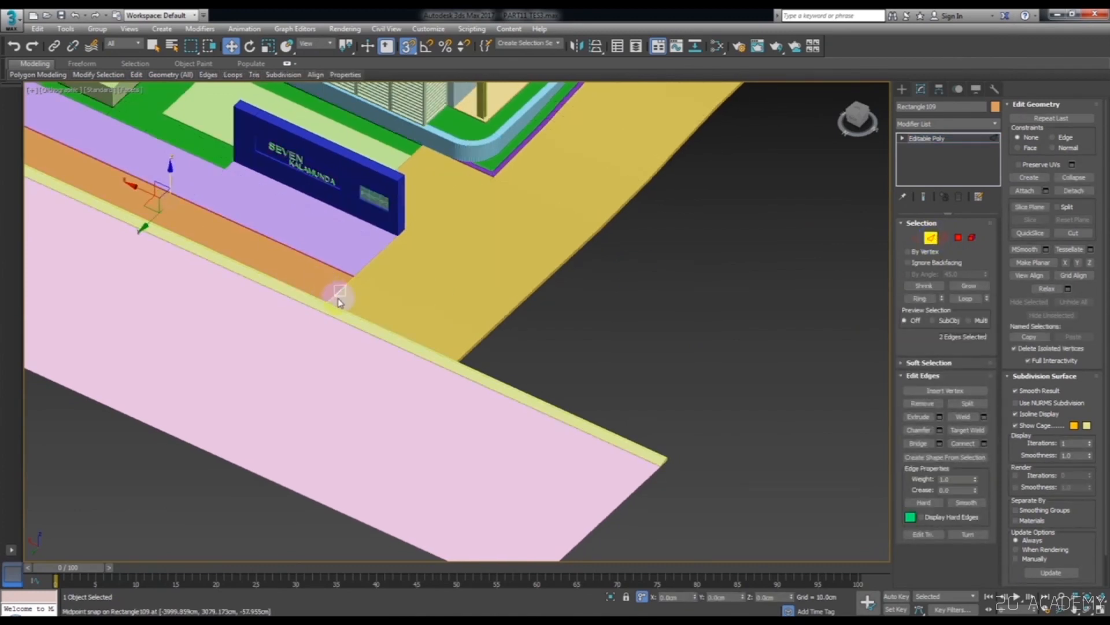
key("F3")
left_click(335, 317)
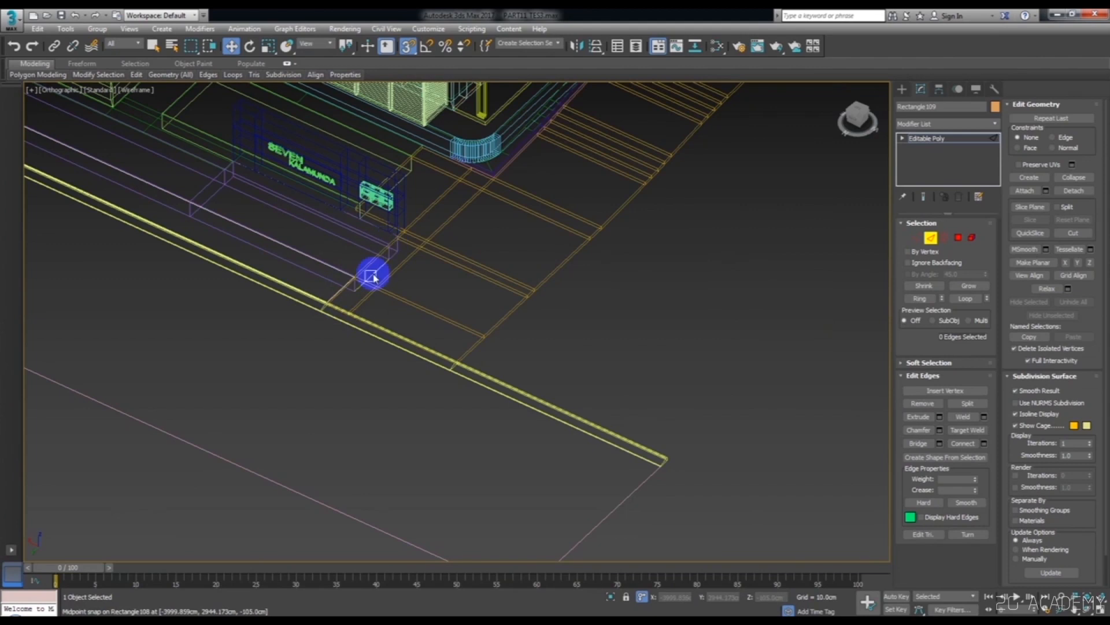
left_click_drag(340, 289, 493, 289, "shift")
- Extend the orange verge strip another 50 cm beyond the driveway's far edge
scroll(505, 365, "up", 3)
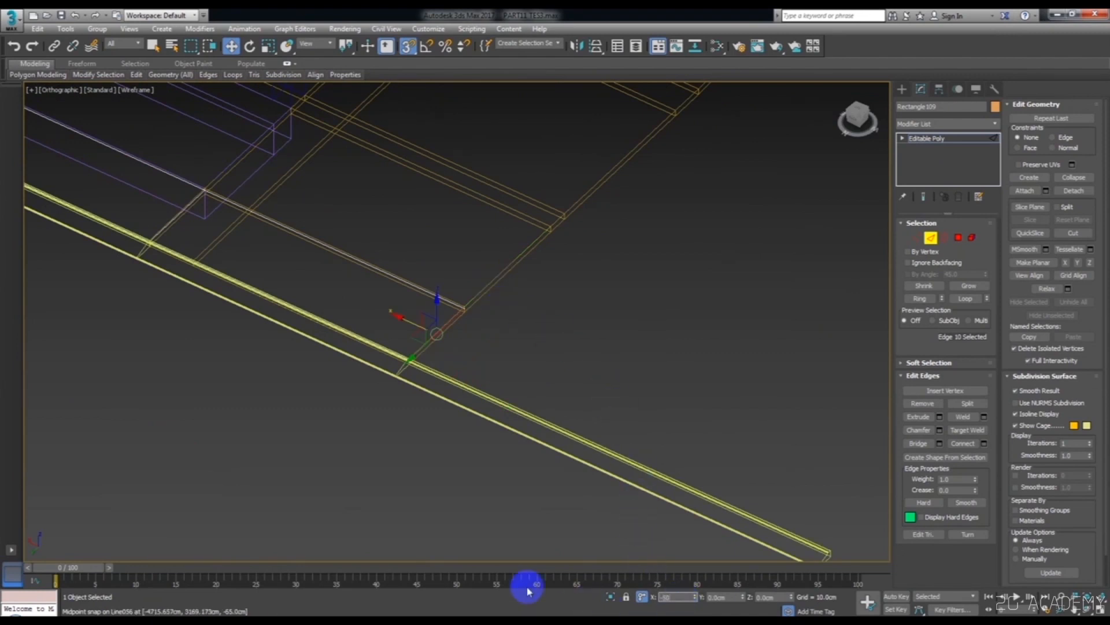
scroll(607, 372, "down", 2)
scroll(307, 330, "up", 3)
left_click(351, 283)
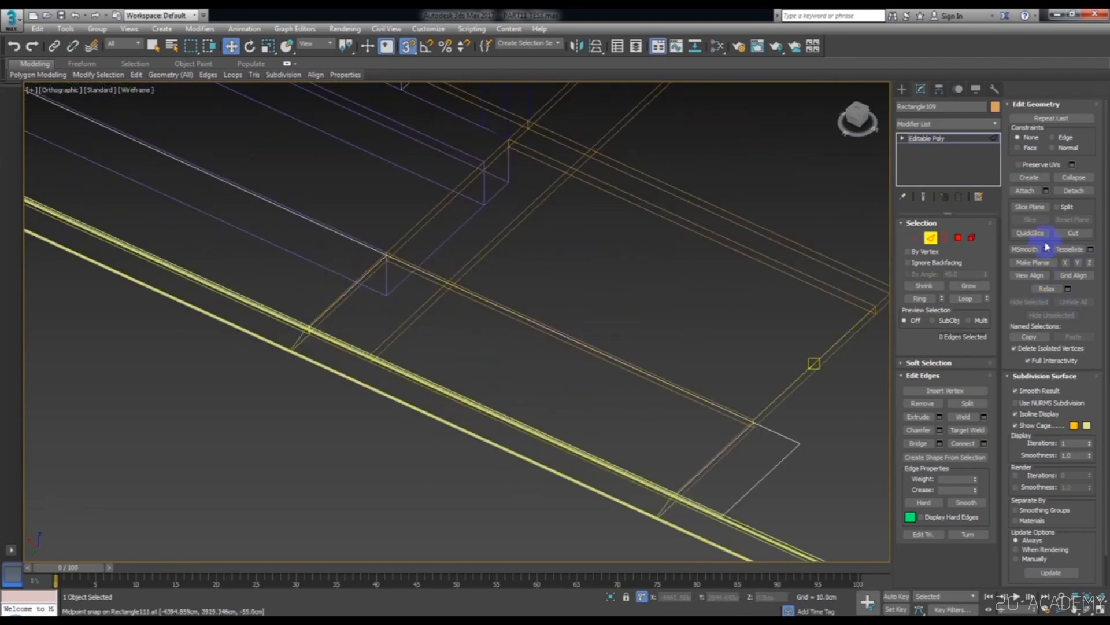
- Delete the orange strip's polygons that cross the driveway, and leave polygon editing
left_click(962, 238)
left_click_drag(668, 308, 581, 402)
key("Delete")
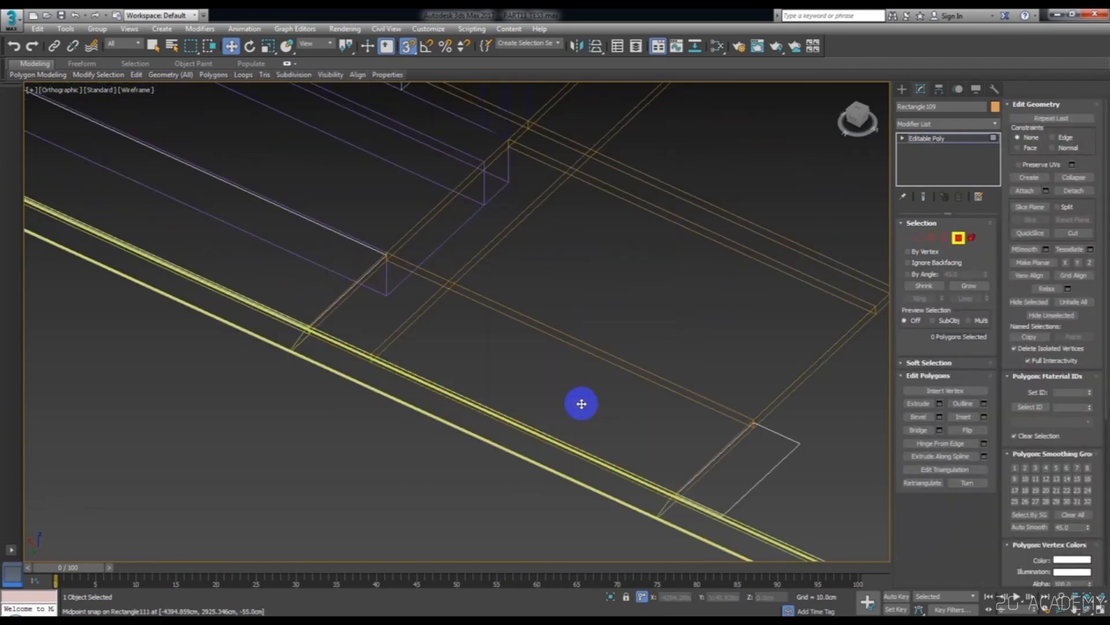
scroll(581, 402, "down", 4)
left_click(959, 237)
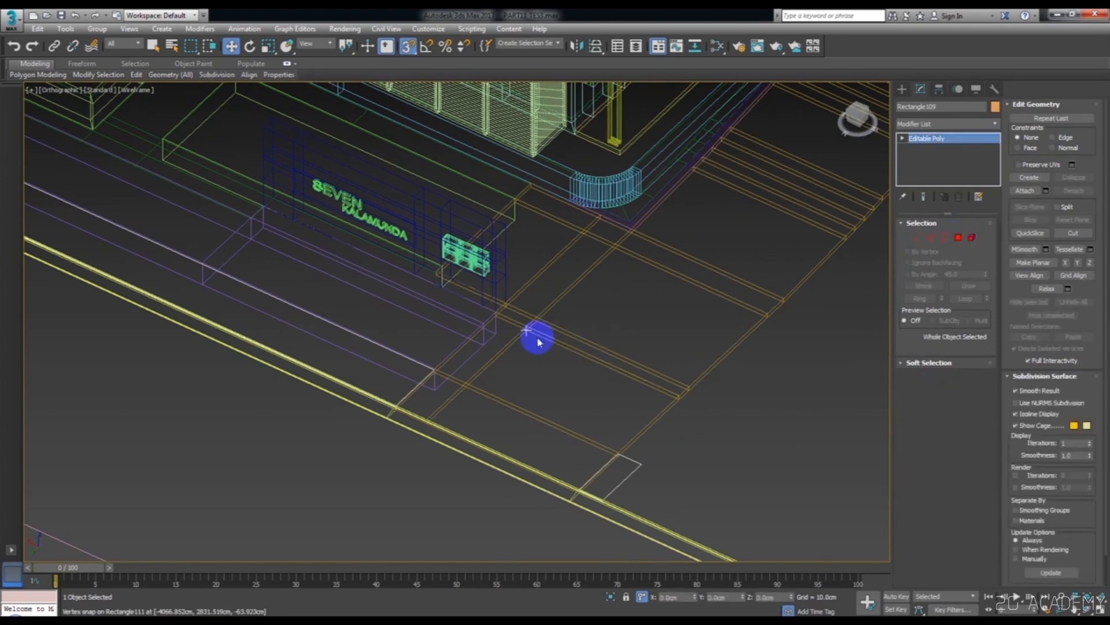
- Select the purple footpath's end edges below its Shell modifier and extend them across to the driveway's far edge
scroll(535, 340, "up", 3)
left_click(931, 148)
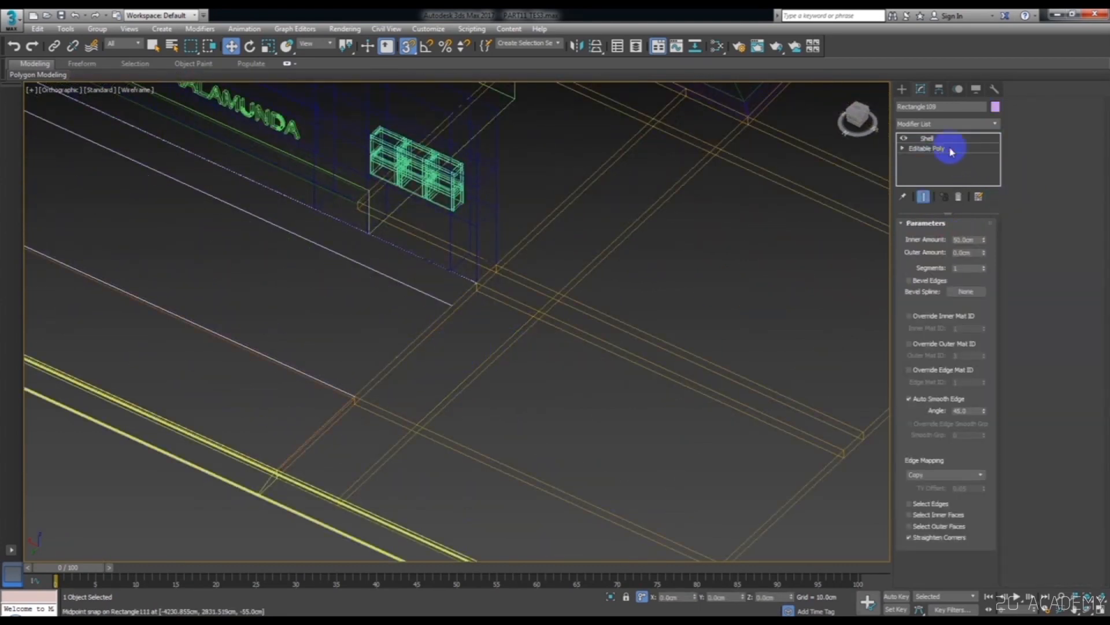
left_click(930, 238)
left_click_drag(329, 427, 593, 220)
left_click_drag(415, 314, 694, 361)
- Extend the purple footpath's end edges well past the far side of the driveway
left_click_drag(628, 371, 824, 426)
middle_click_drag(665, 395, 596, 329)
mouse_move(596, 323)
left_mouse_down()
mouse_move(706, 387)
mouse_move(607, 322)
left_mouse_up()
scroll(735, 373, "down", 3)
middle_click_drag(736, 373, 607, 322)
left_click_drag(607, 323, 605, 511)
scroll(524, 273, "up", 3)
left_click(541, 406)
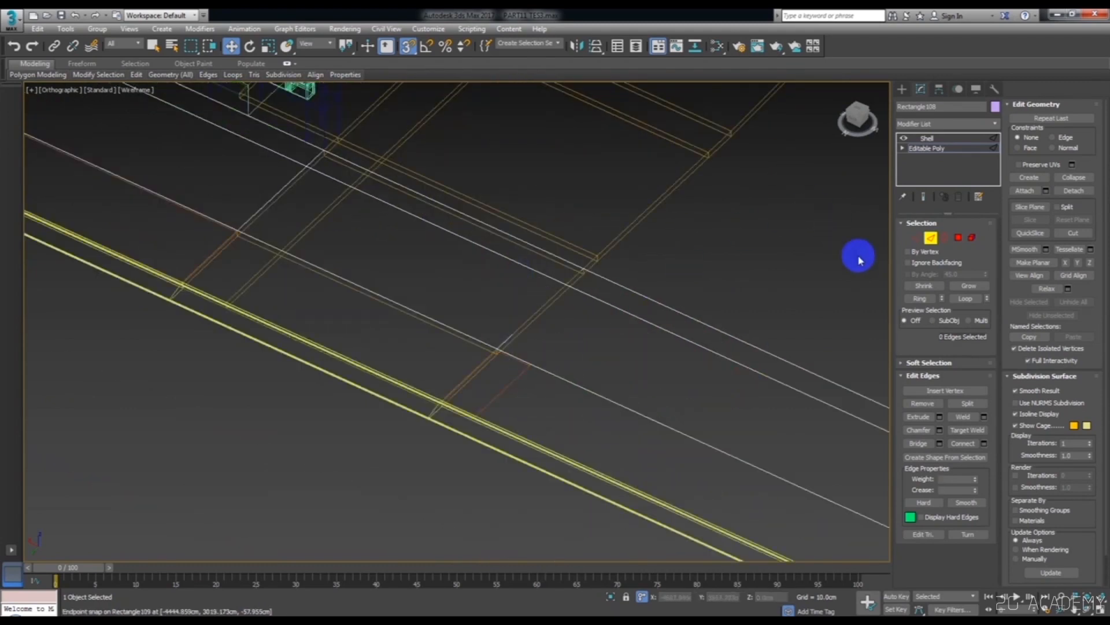
- Delete the two footpath polygons that cross the driveway, and leave polygon editing
left_click(960, 237)
left_click_drag(422, 185, 359, 317)
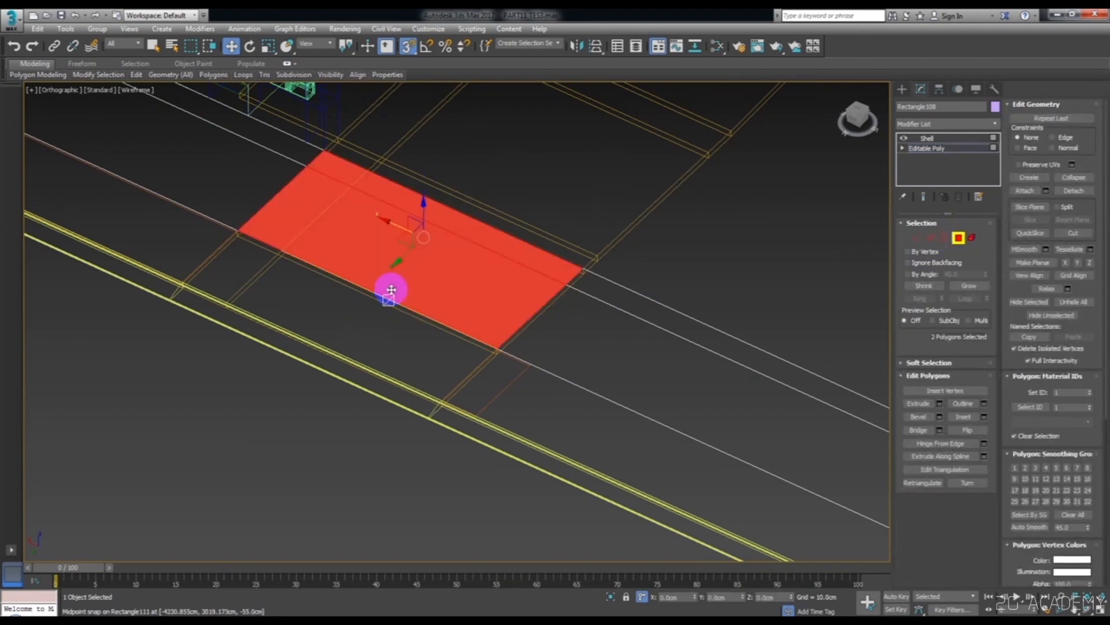
left_click(695, 306)
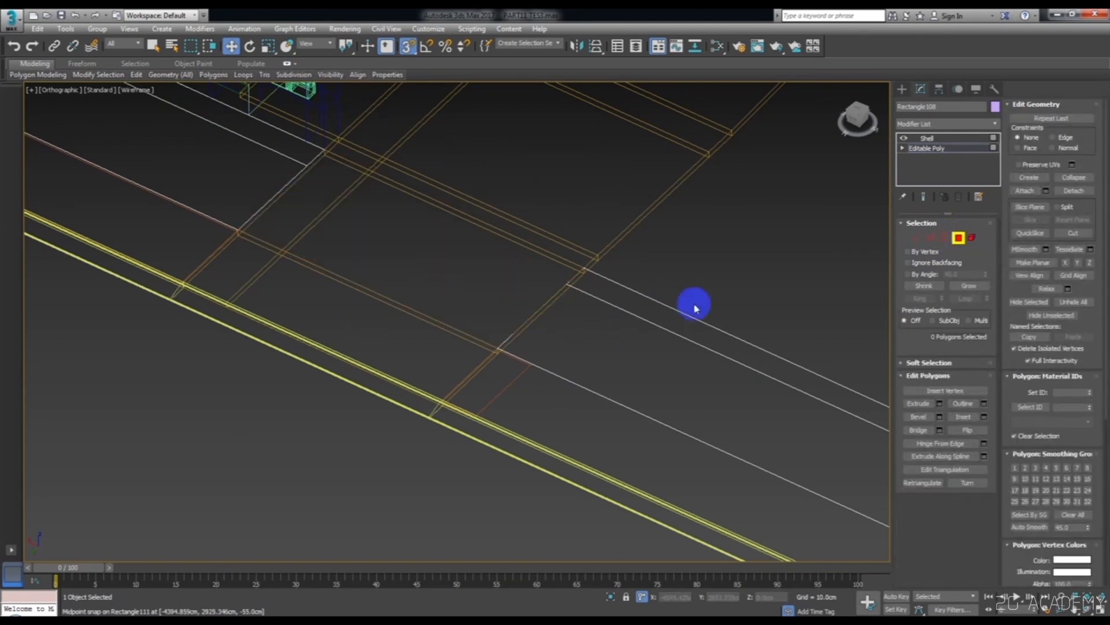
left_click(958, 238)
- Stretch the outer end edge of the orange verge strip along the kerb to the footpath's far end, and deselect it
left_click(501, 387)
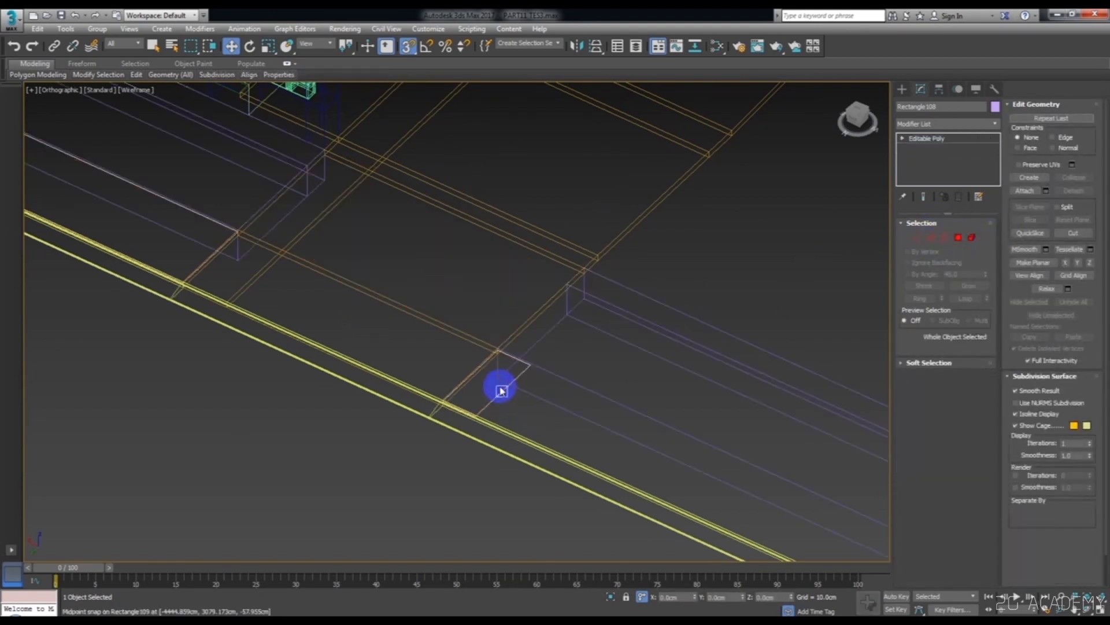
left_click(930, 237)
mouse_move(488, 426)
left_mouse_down()
mouse_move(531, 396)
mouse_move(632, 402)
mouse_move(660, 426)
left_mouse_up()
left_click(922, 240)
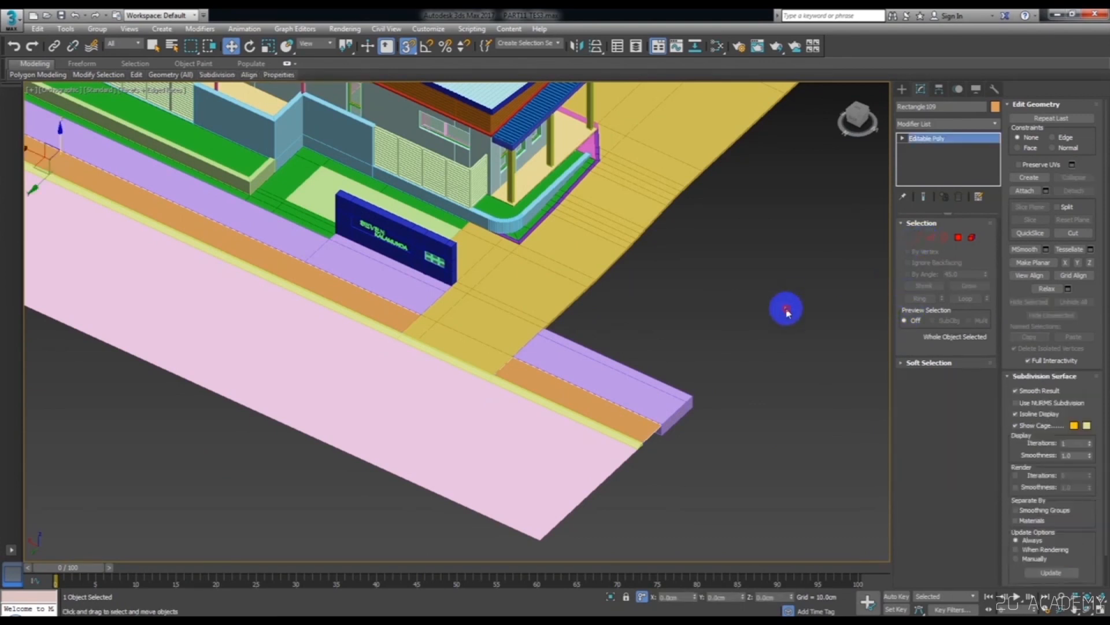
left_click(775, 310)
middle_click_drag(707, 319, 695, 341)
- Check the gravel bed in the SketchUp reference and draw a matching rectangle about 321 cm long beside the driveway in 3ds Max
left_click(262, 617)
mouse_move(560, 280)
left_mouse_down()
mouse_move(665, 355)
mouse_move(639, 387)
mouse_move(649, 364)
left_mouse_up()
key("space")
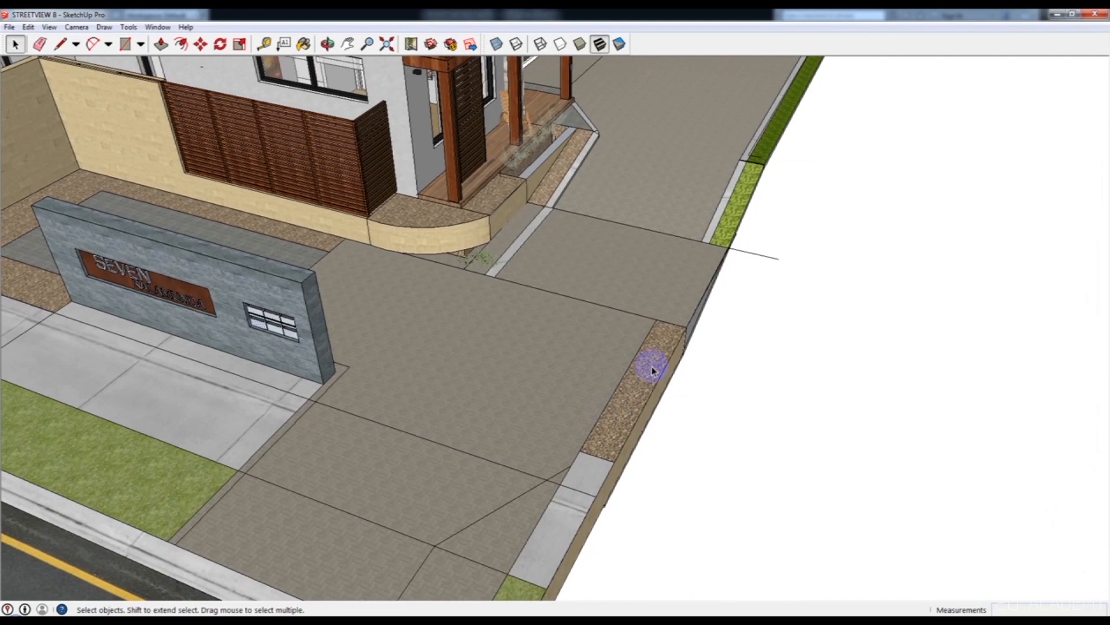
left_click(1058, 17)
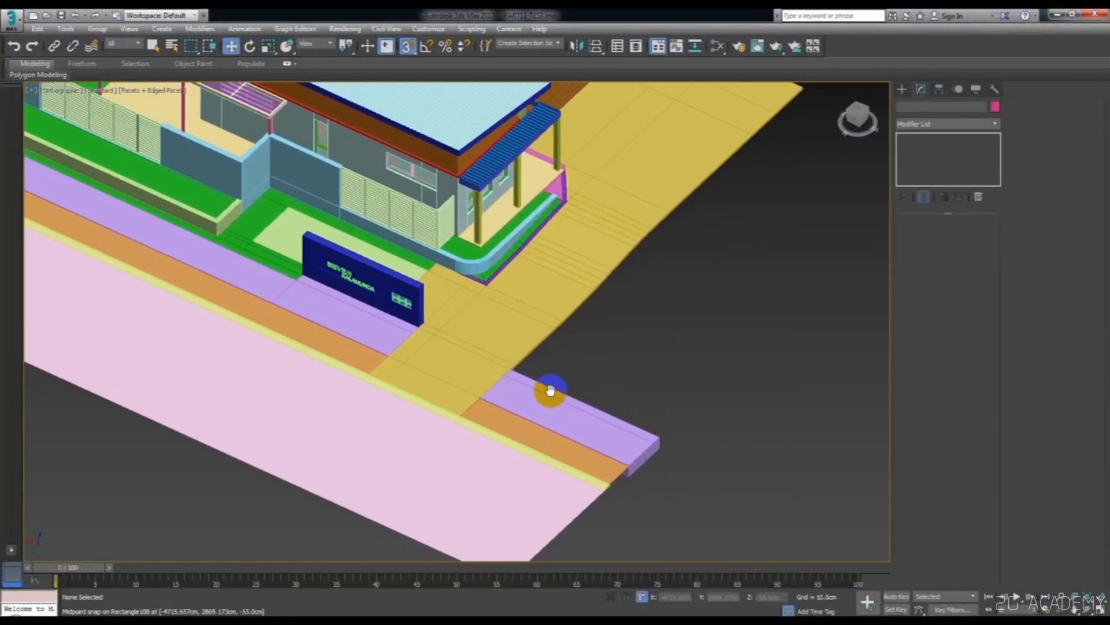
scroll(530, 397, "up", 6)
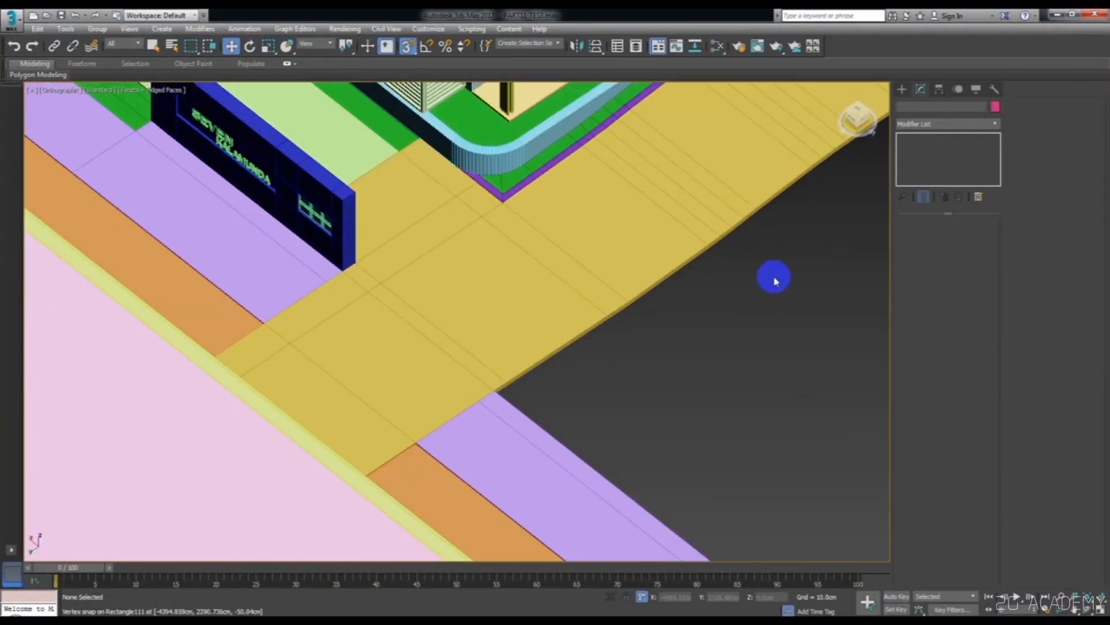
scroll(513, 416, "down", 2)
left_click(904, 88)
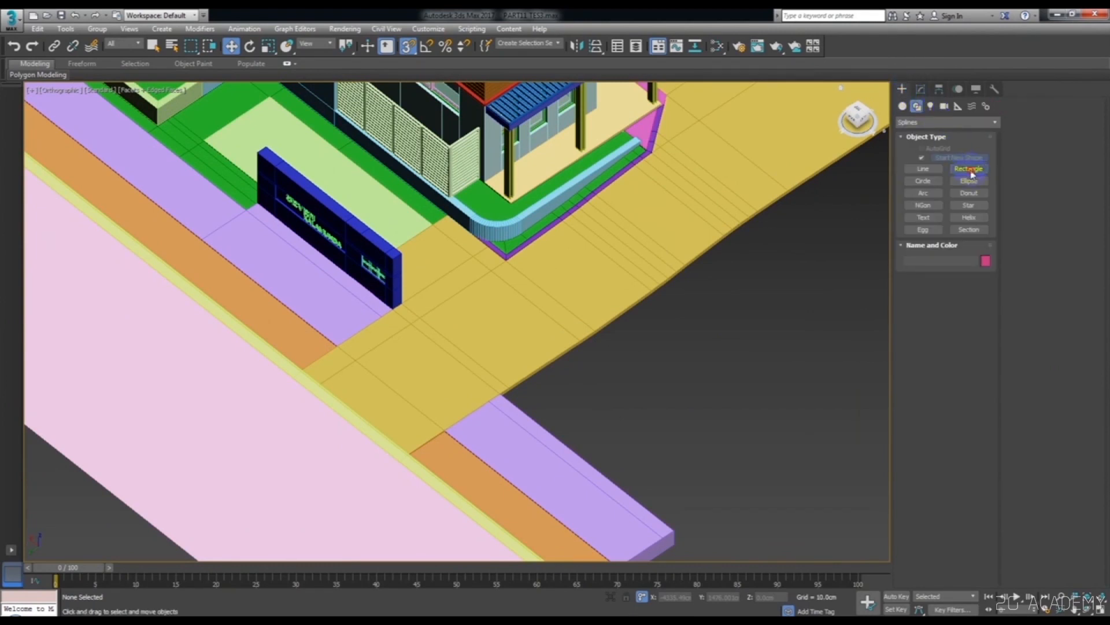
left_click(973, 173)
scroll(590, 357, "up", 4)
left_click_drag(591, 296, 492, 469)
- Set the rectangle's width to 50 cm and snap its corner against the driveway's outer edge above the footpath
scroll(466, 392, "down", 3)
scroll(459, 428, "up", 2)
scroll(466, 463, "down", 3)
left_click_drag(978, 380, 986, 392)
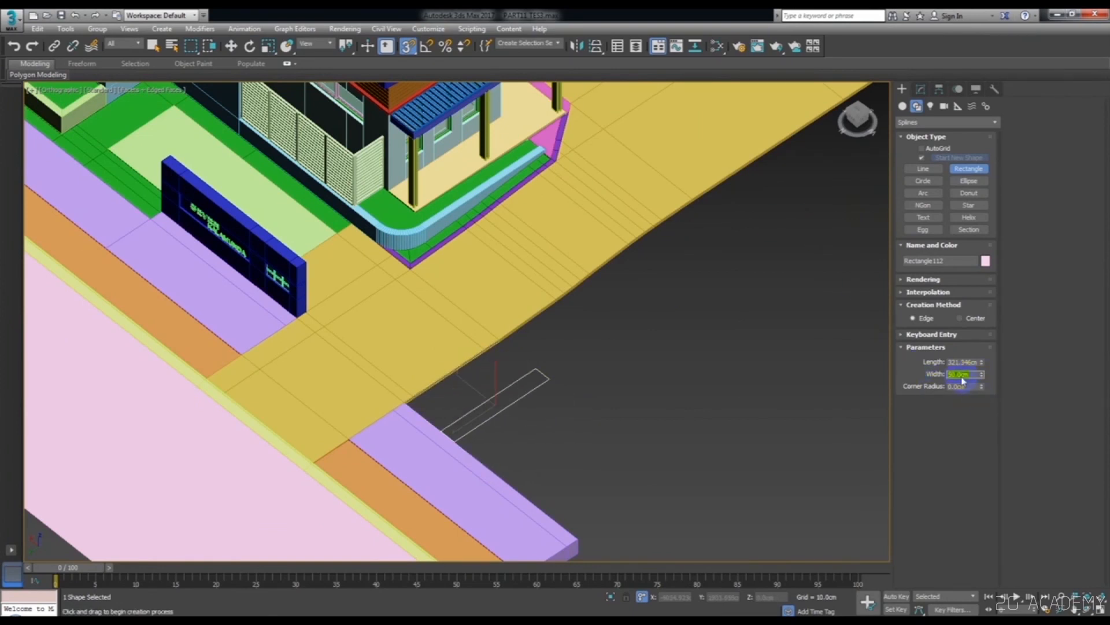
right_click(600, 434)
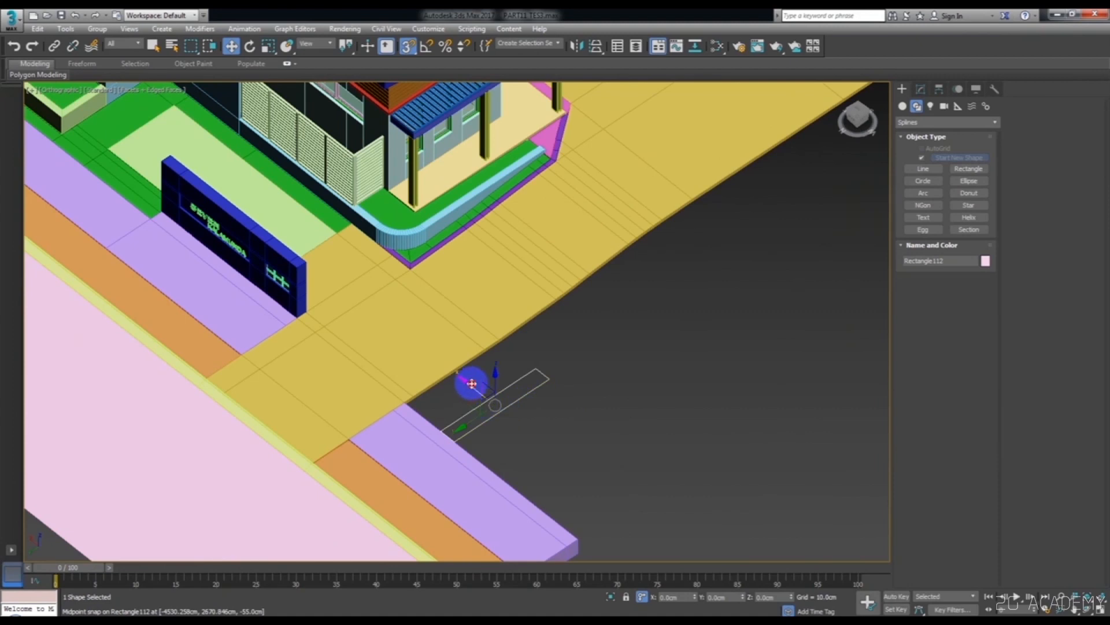
left_click_drag(535, 369, 501, 339)
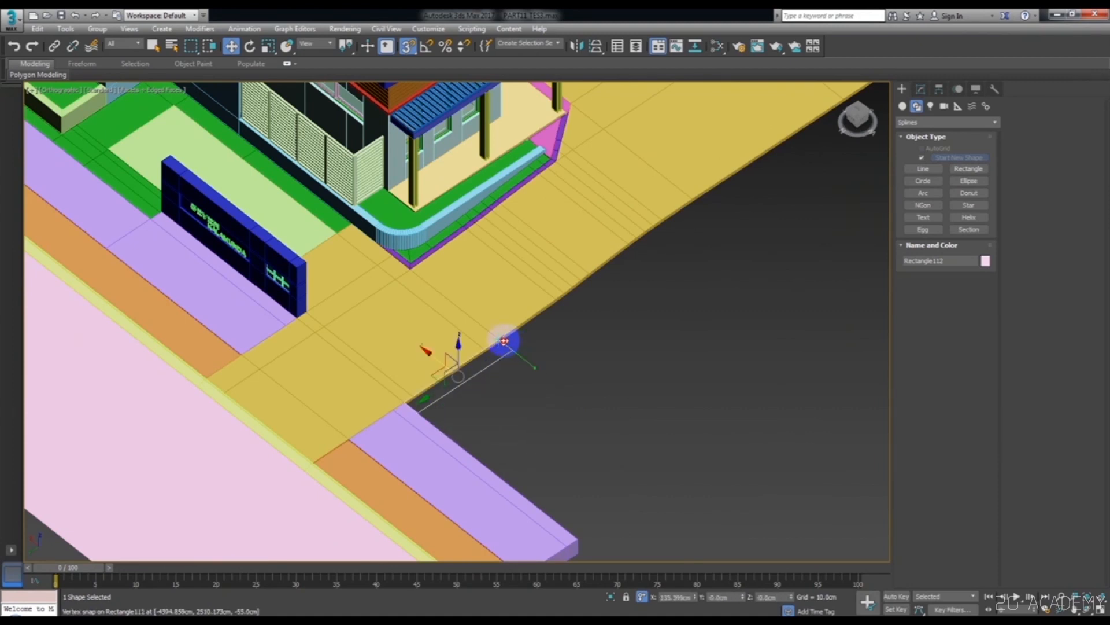
- Attach the new rectangle to the green ground object as a garden bed beside the driveway
left_click(325, 214)
left_click(920, 88)
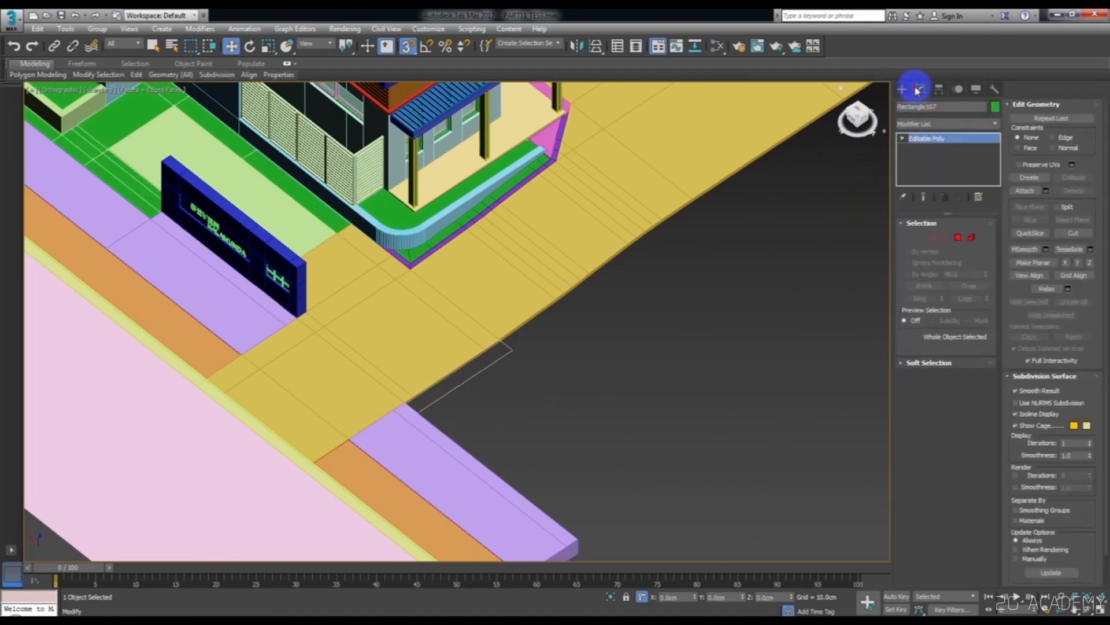
left_click(1031, 189)
scroll(516, 373, "up", 2)
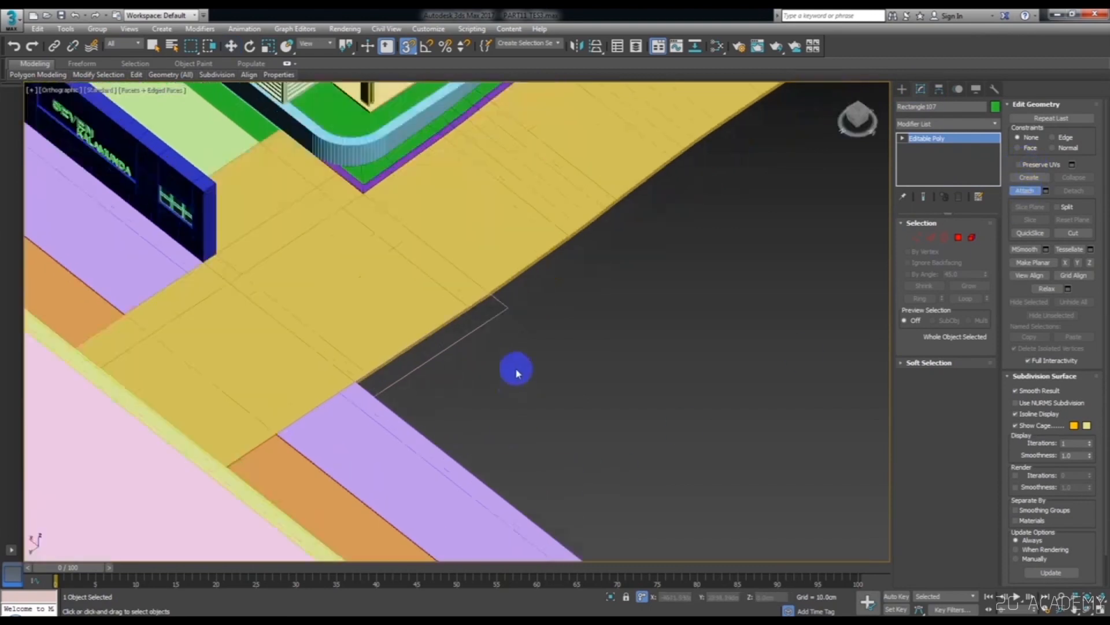
left_click(472, 333)
scroll(493, 331, "down", 3)
middle_click_drag(493, 332, 545, 332, "alt")
key("w")
scroll(584, 353, "down", 2)
scroll(575, 329, "up", 8)
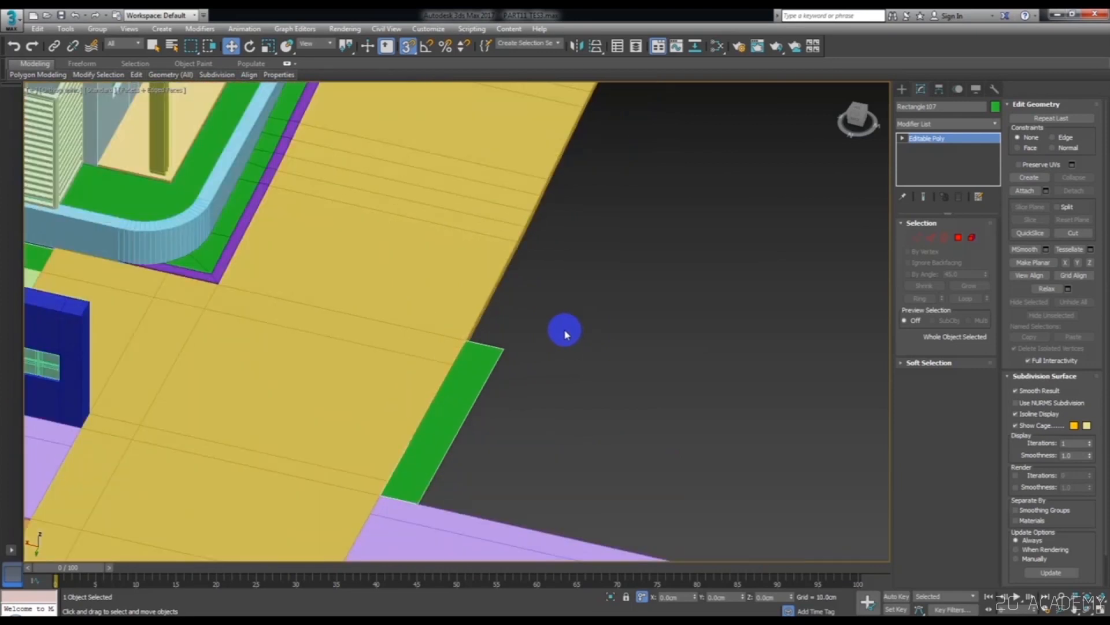
- Start editing the driveway's edges beside the green garden bed, and check the edging along its outer side in the SketchUp reference
left_click(455, 301)
left_click(930, 243)
middle_click_drag(665, 298, 717, 180)
scroll(665, 231, "down", 3)
scroll(502, 355, "up", 5)
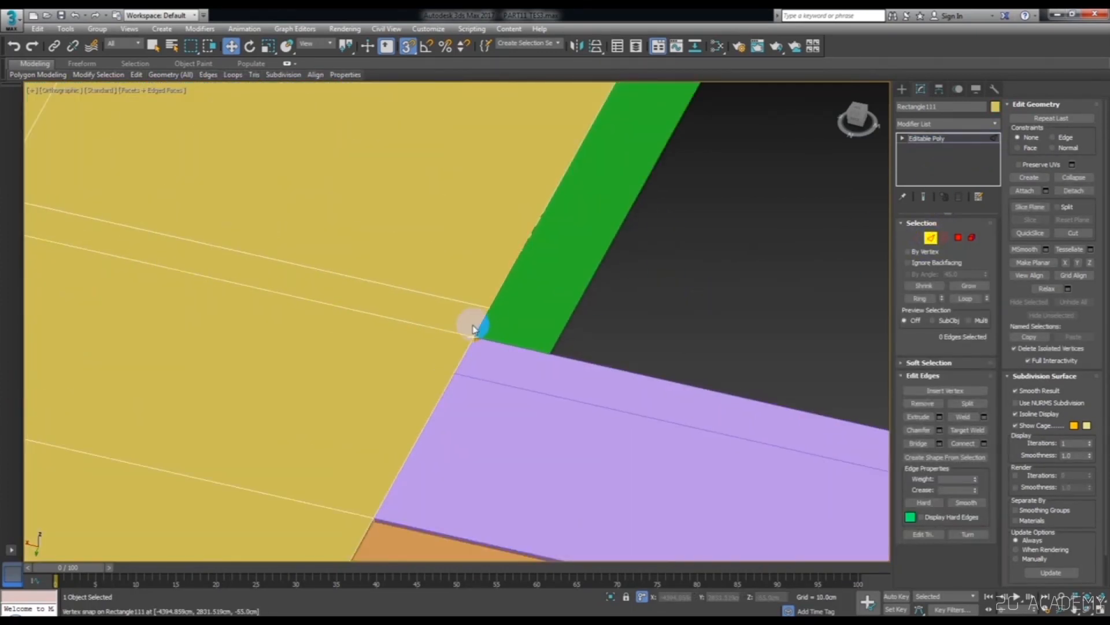
key("q")
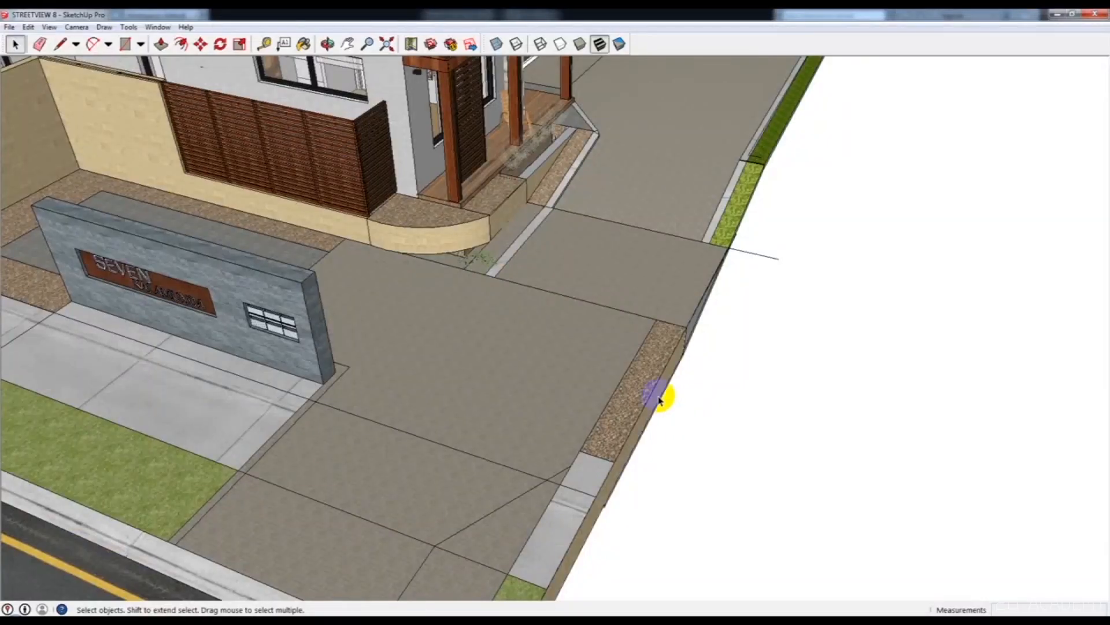
middle_click_drag(733, 254, 683, 341, "shift")
scroll(689, 263, "up", 1)
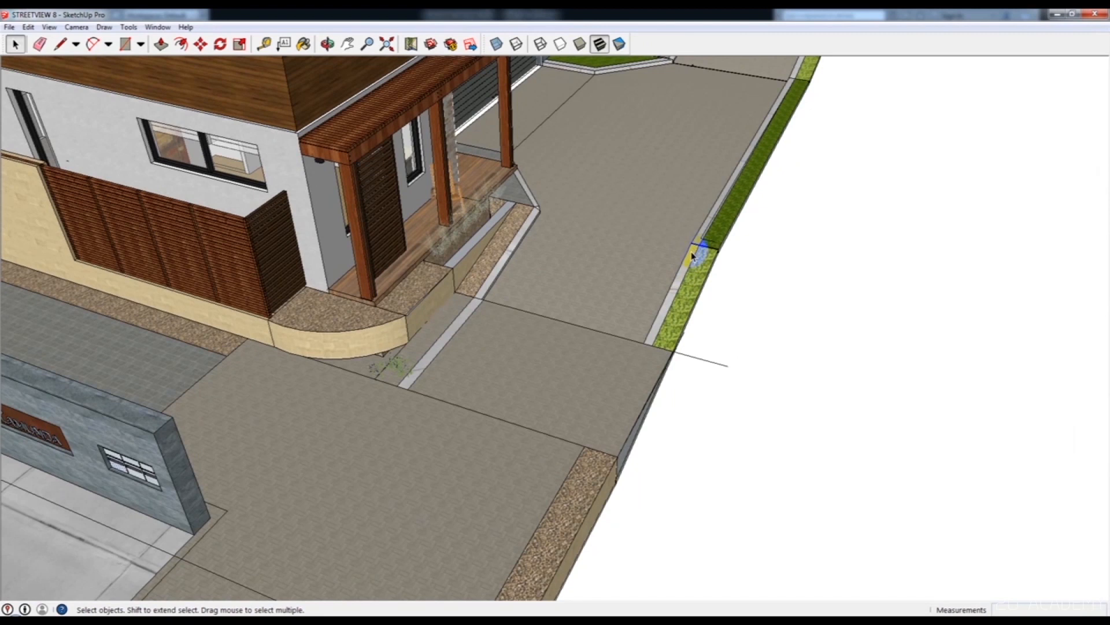
mouse_move(682, 282)
middle_mouse_down()
mouse_move(615, 297)
mouse_move(704, 288)
middle_mouse_up()
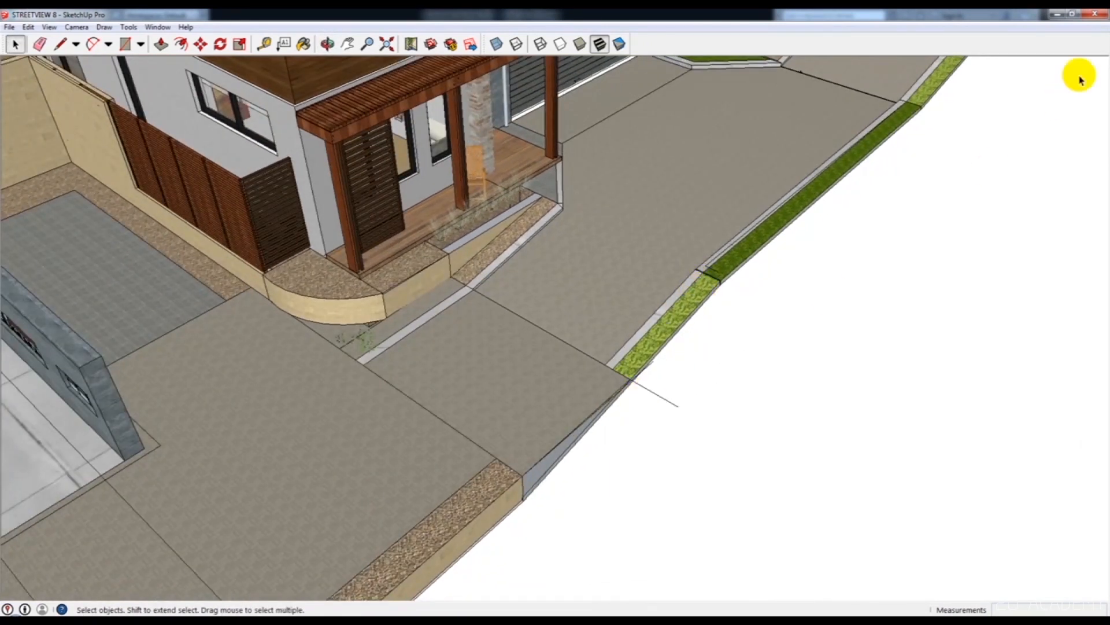
middle_click_drag(742, 342, 711, 294)
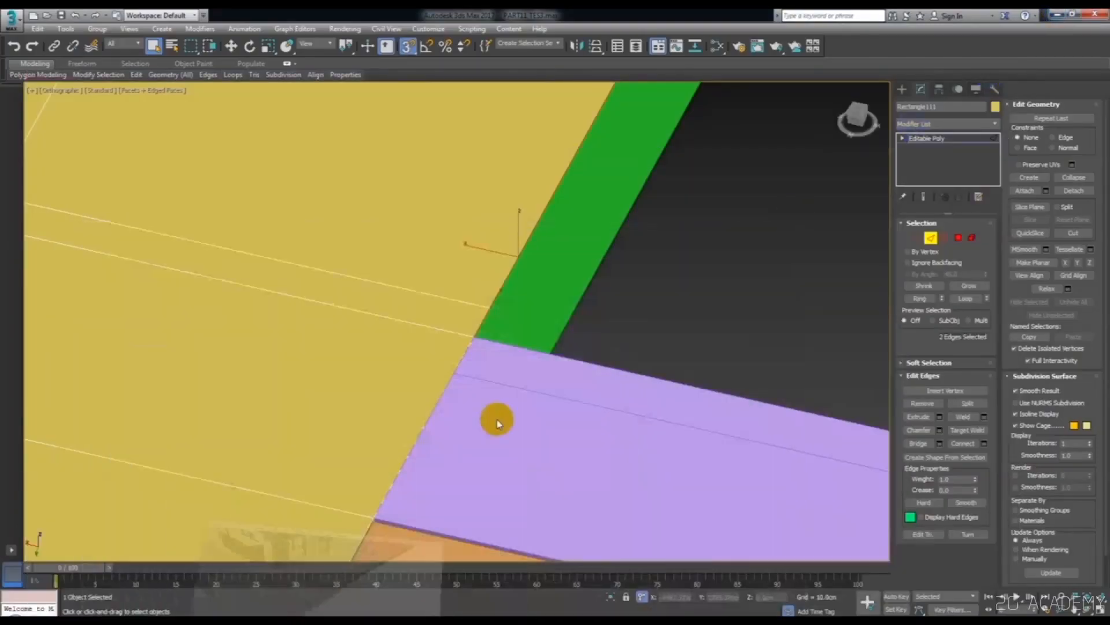
- In 3ds Max, select the driveway's outer top edges from the garden bed up to the first bends of the slope
scroll(473, 408, "down", 5)
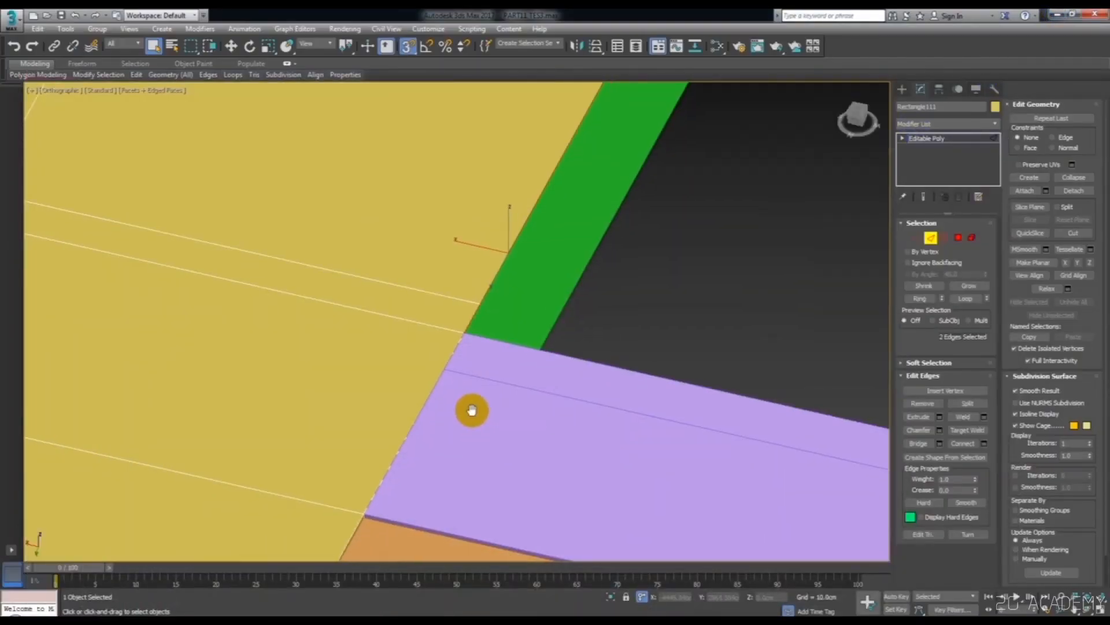
middle_click_drag(473, 405, 504, 348, "alt")
scroll(568, 362, "up", 5)
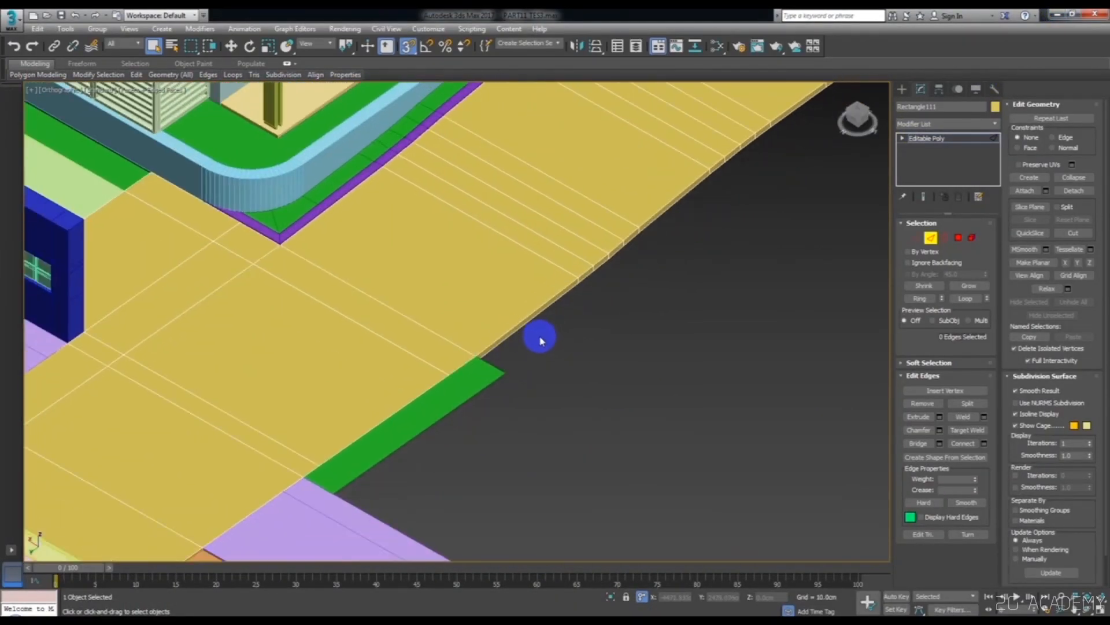
scroll(541, 333, "up", 4)
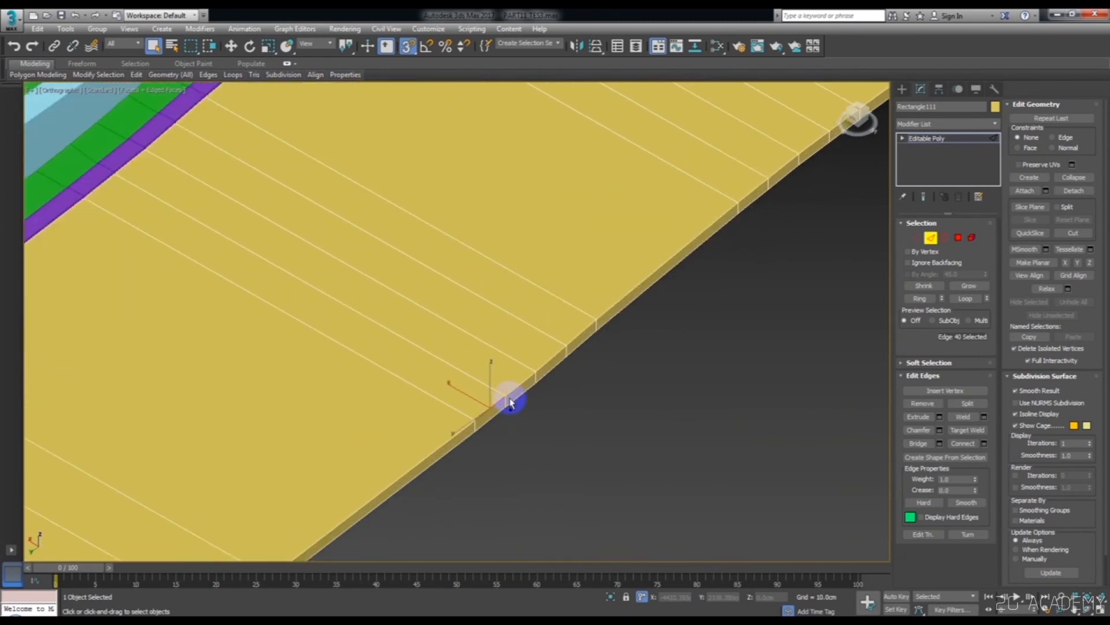
scroll(525, 379, "down", 5)
scroll(410, 429, "up", 3)
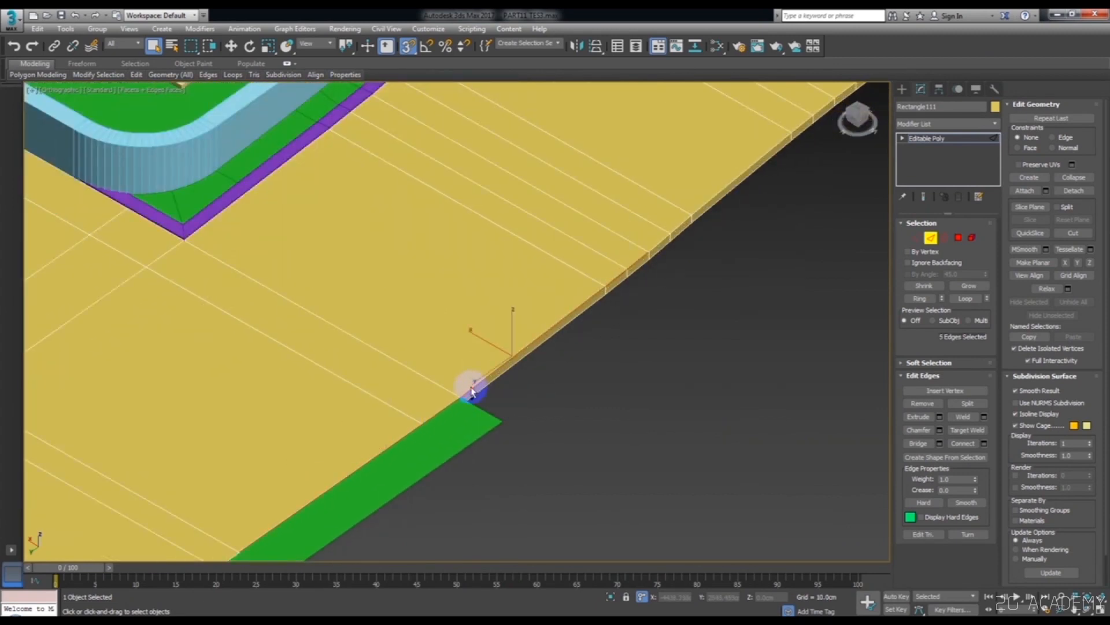
scroll(471, 390, "down", 3)
left_click(548, 342, "ctrl")
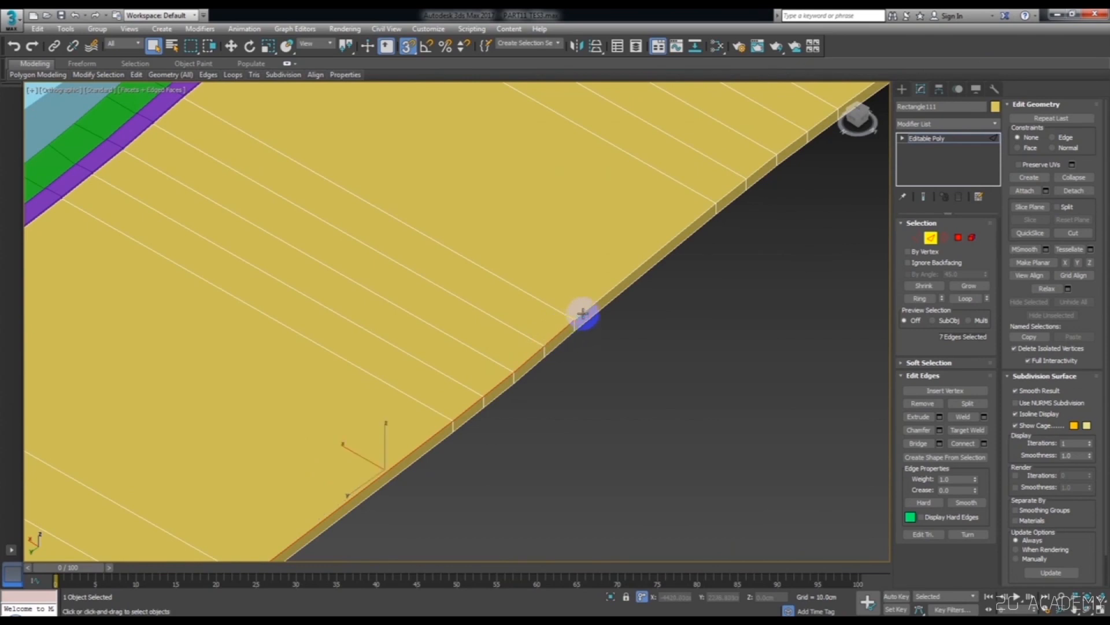
key("F1")
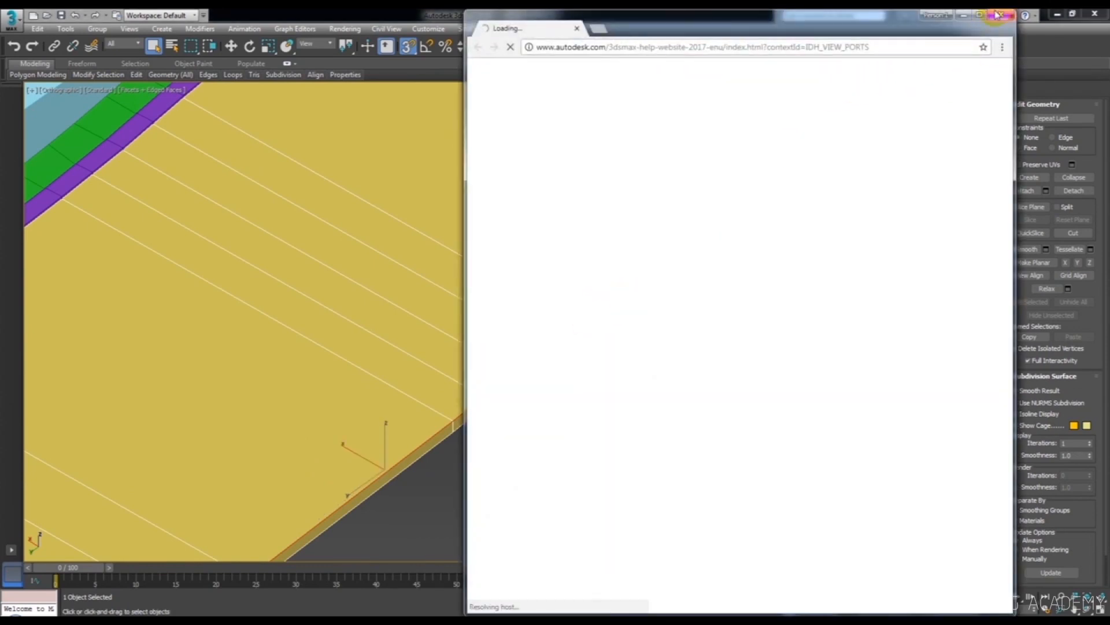
left_click(1005, 13)
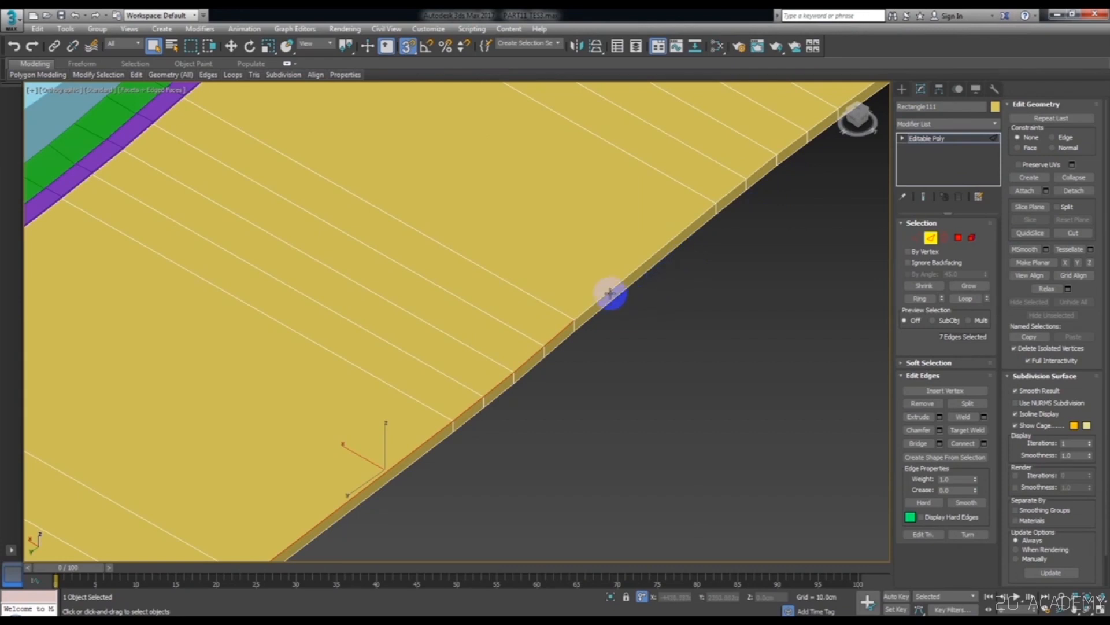
- Extend the edge selection along the driveway's outer side to its far end, including the short edge beside the footpath
middle_click_drag(704, 212, 670, 266)
left_click(718, 215, "ctrl")
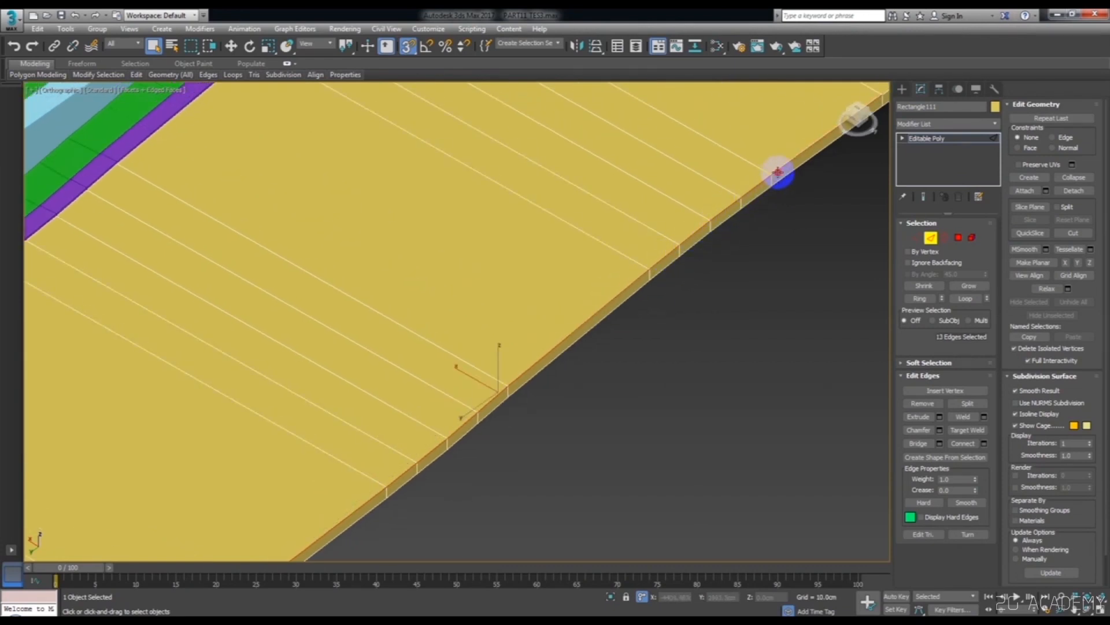
scroll(546, 317, "down", 5)
scroll(546, 317, "up", 5)
left_click(627, 285, "ctrl")
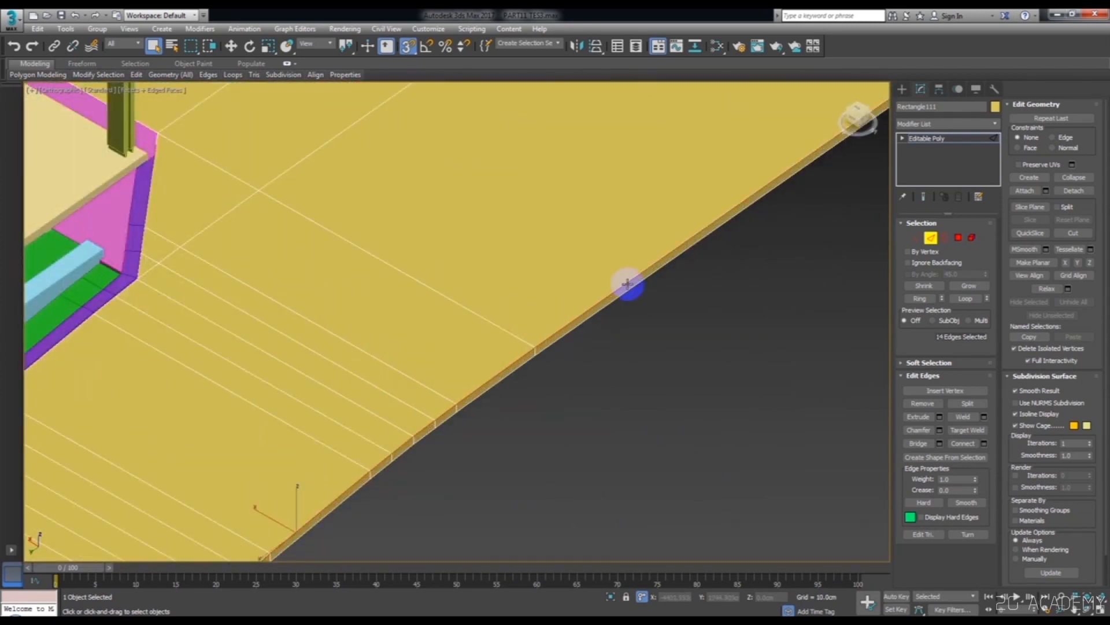
scroll(515, 347, "down", 5)
scroll(528, 340, "up", 5)
left_click(590, 317, "ctrl")
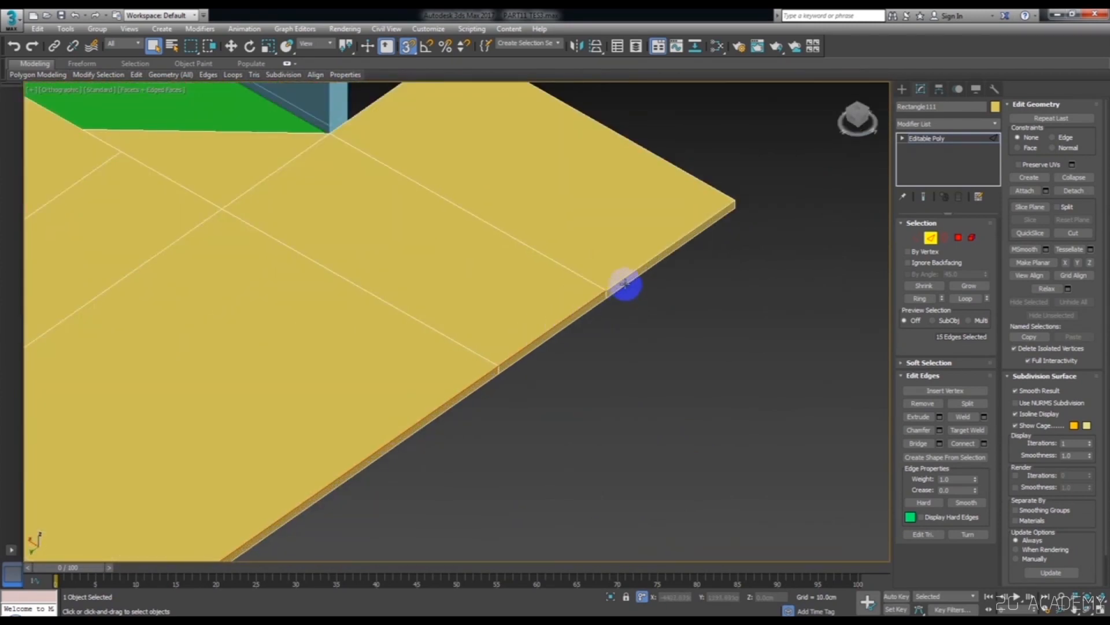
left_click(624, 280, "ctrl")
scroll(576, 347, "down", 5)
scroll(550, 317, "up", 6)
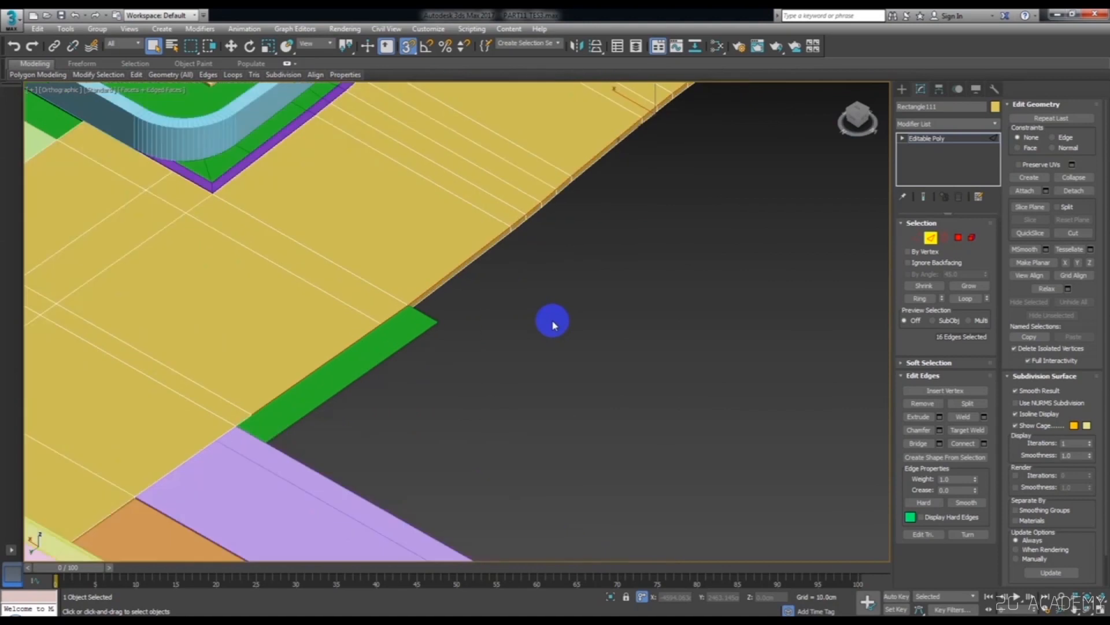
scroll(344, 396, "up", 5)
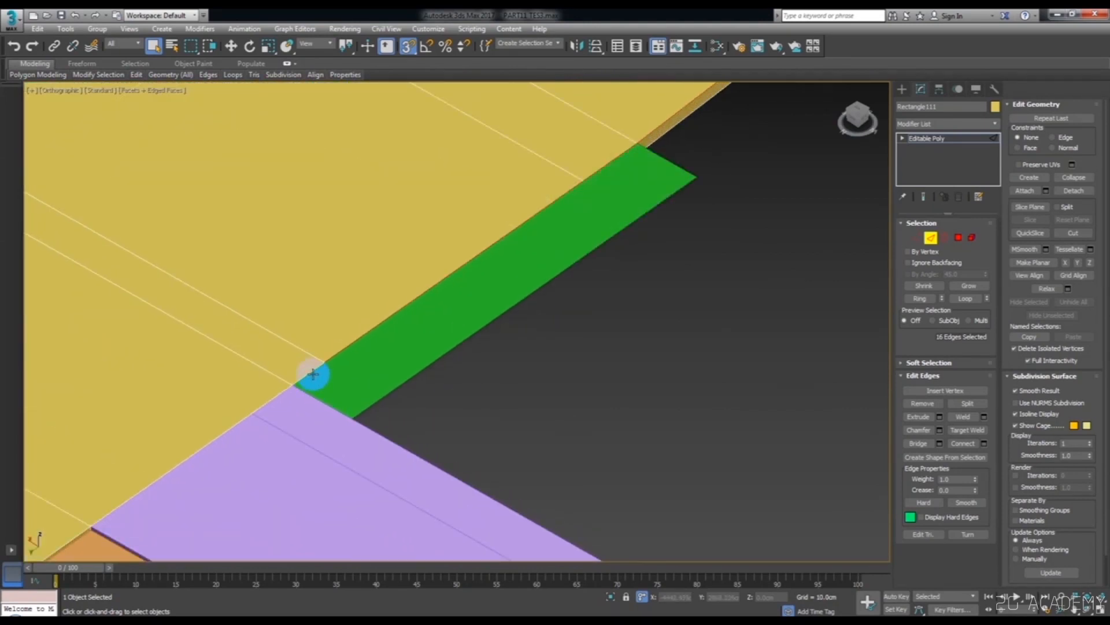
- Create a Smooth shape from the selected driveway edges, leave edge editing and select the new shape
right_click(564, 334)
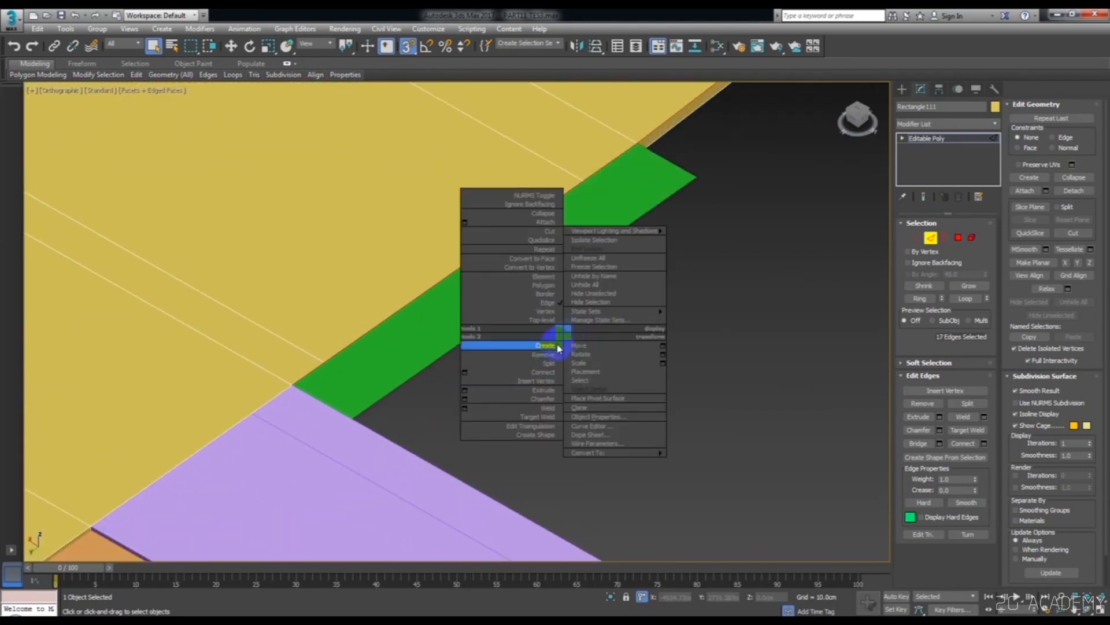
left_click(507, 438)
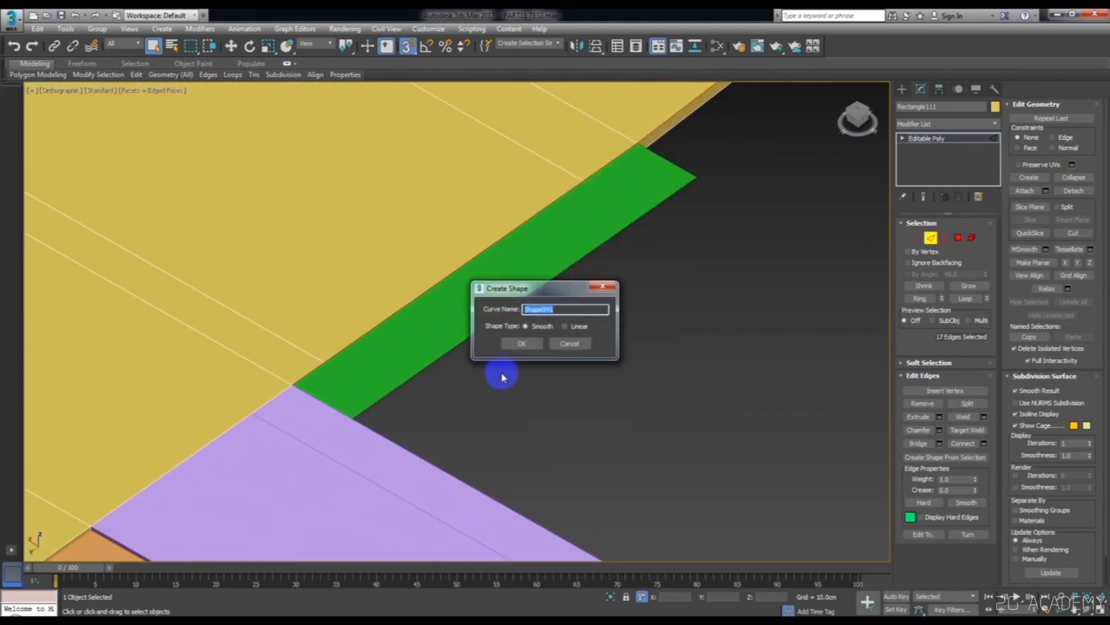
left_click(529, 344)
left_click(931, 237)
middle_click_drag(786, 138, 642, 260)
left_click(551, 177)
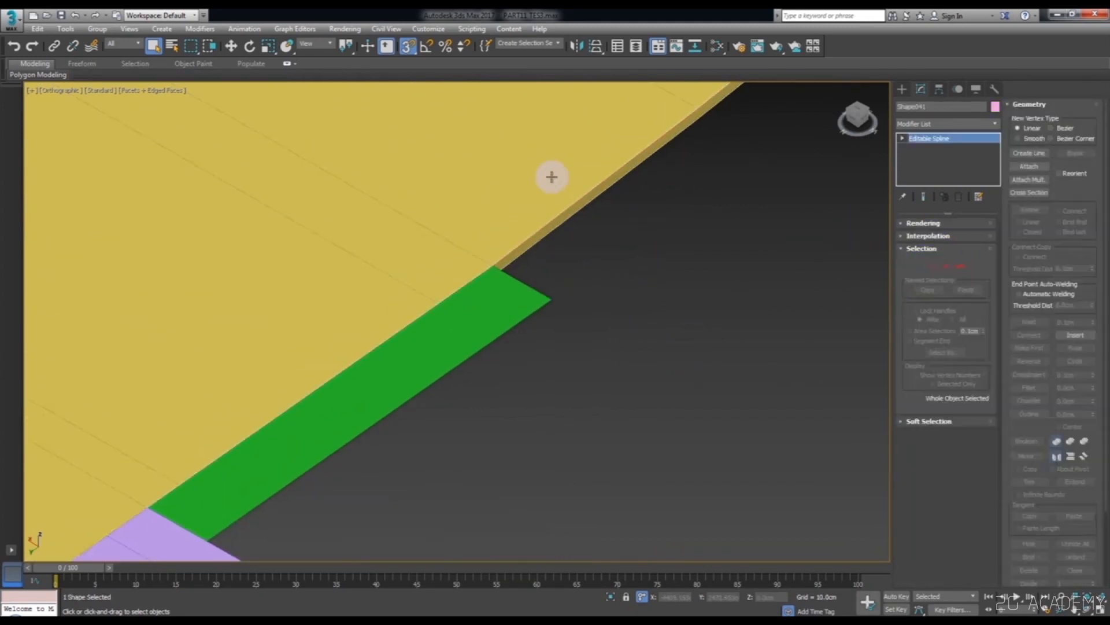
- Outline the new spline outward to form a narrow edging strip along the driveway's outer side
left_click(957, 270)
left_click_drag(675, 208, 615, 188)
scroll(615, 188, "down", 5)
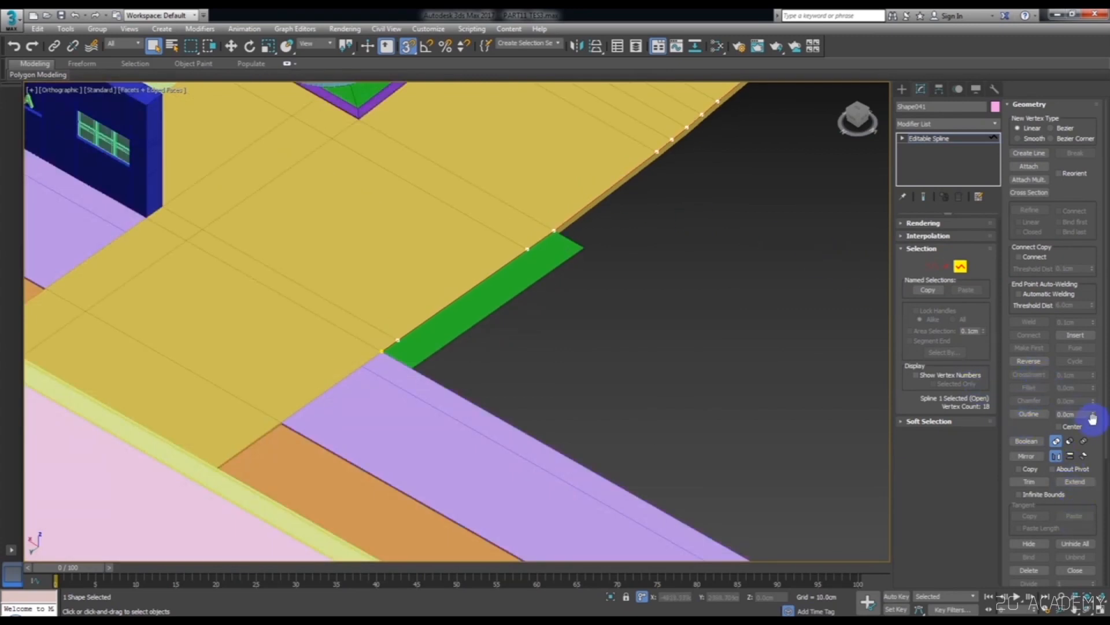
mouse_move(1095, 417)
left_mouse_down()
mouse_move(1084, 391)
mouse_move(1088, 414)
left_mouse_up()
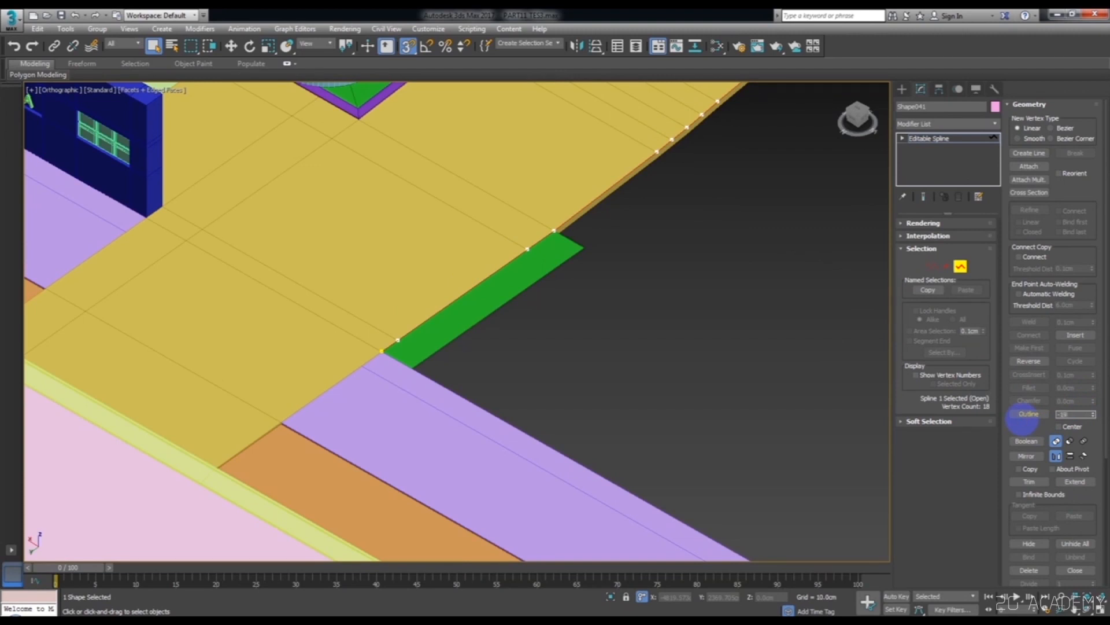
left_click(1023, 415)
left_click(718, 307)
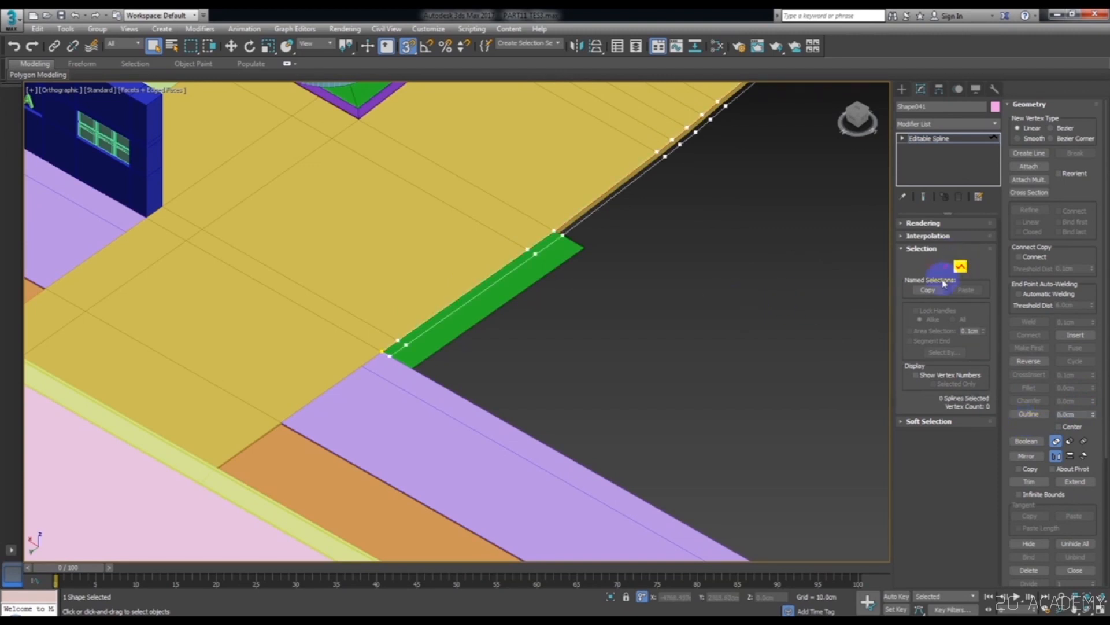
- Leave spline editing and convert the outlined edging shape to an editable poly
left_click(961, 268)
right_click(821, 225)
mouse_move(820, 341)
left_click(949, 359)
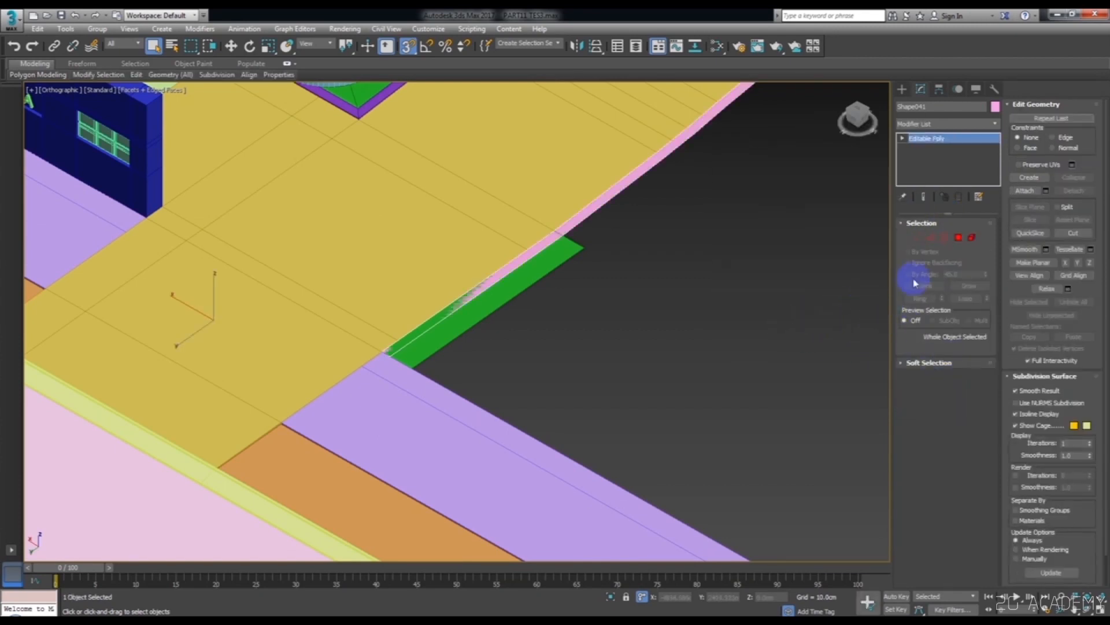
- Connect the opposite vertices across the pink edging strip around the garden bed's upper end and at the slope's first bend
left_click(917, 238)
scroll(526, 227, "up", 3)
left_click_drag(493, 257, 537, 345)
right_click(540, 362)
left_click(528, 389)
left_click_drag(562, 268, 591, 299)
right_click(600, 311)
left_click(596, 349)
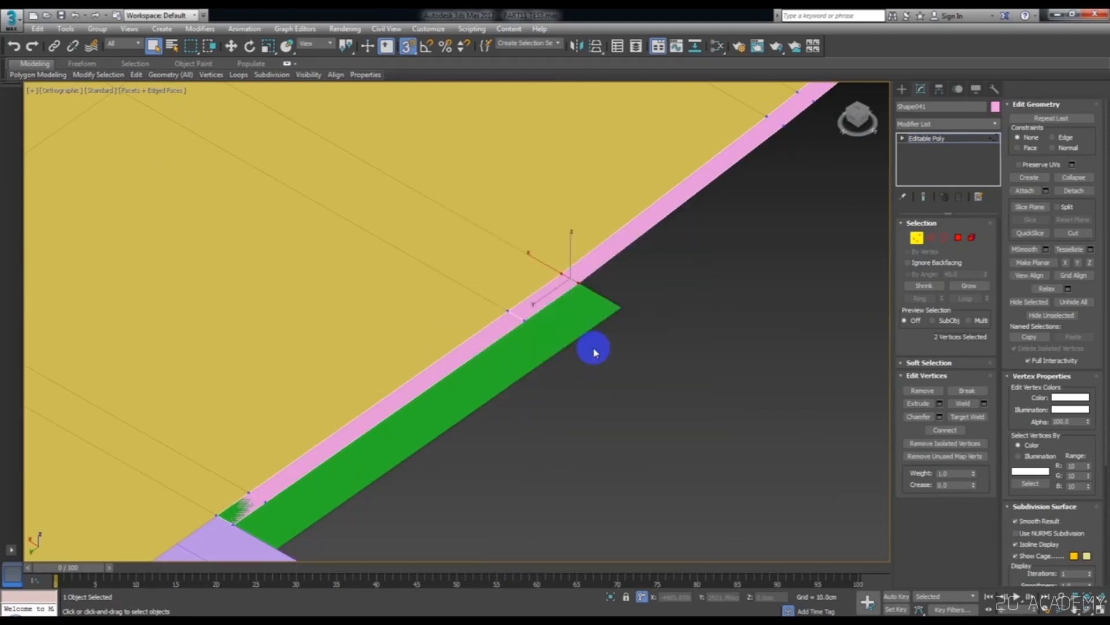
middle_click_drag(661, 213, 525, 353)
left_click_drag(612, 256, 657, 297)
right_click(657, 297)
left_click(649, 338)
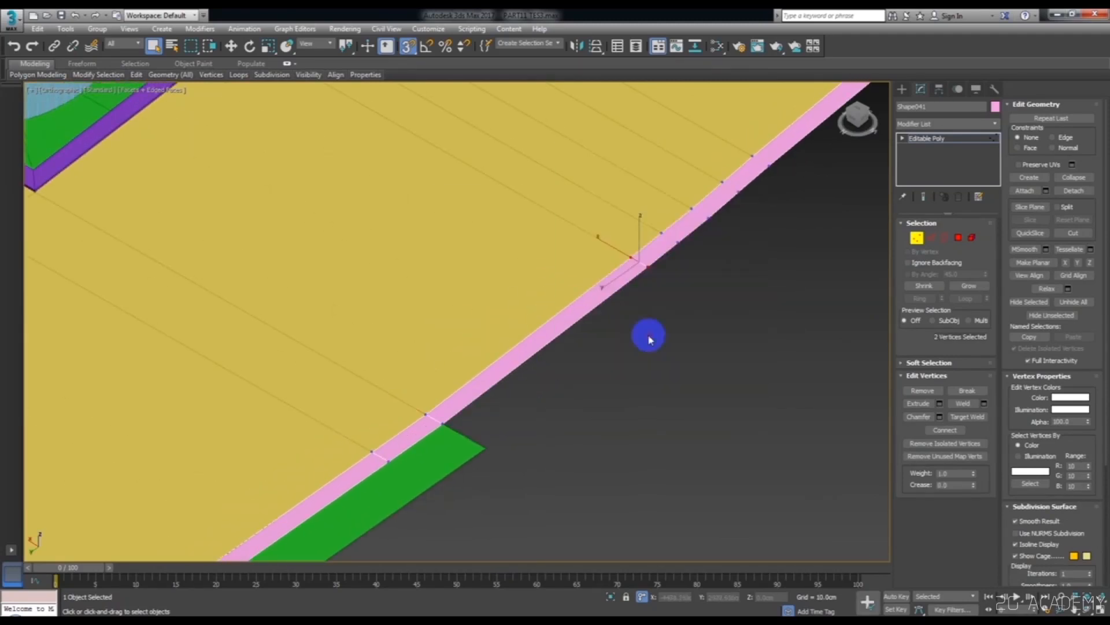
- Connect the next four pairs of opposite vertices across the edging strip in the first group of slope bends
left_click_drag(667, 237, 696, 260)
right_click(696, 260)
left_click(692, 302)
left_click_drag(686, 216, 719, 237)
right_click(719, 237)
left_click(708, 272)
left_click_drag(716, 183, 748, 208)
right_click(748, 208)
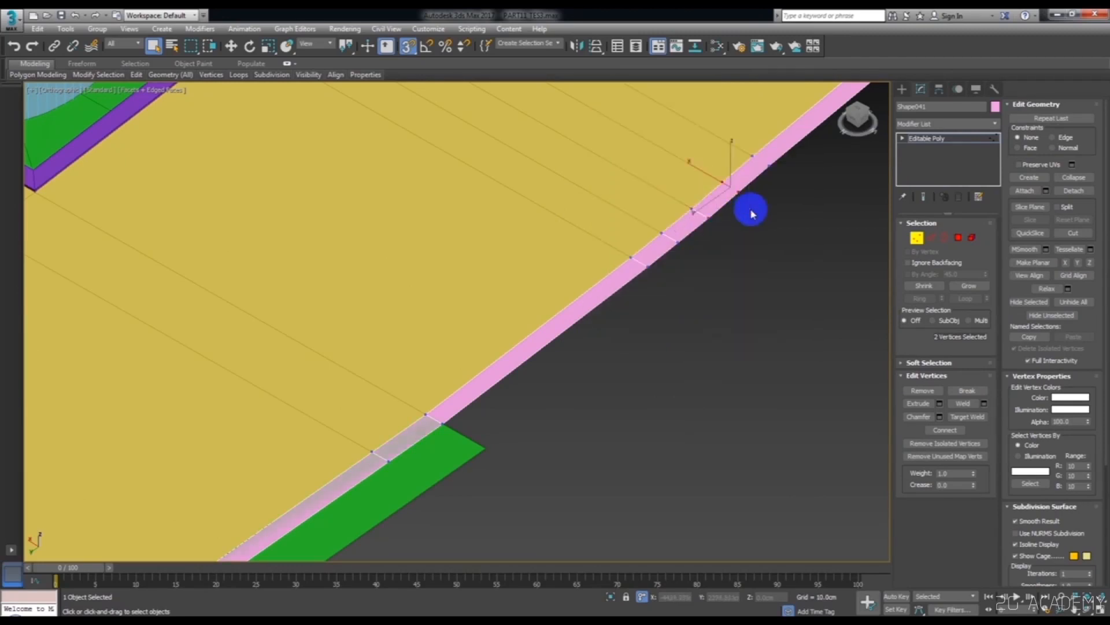
left_click(738, 248)
right_click(782, 184)
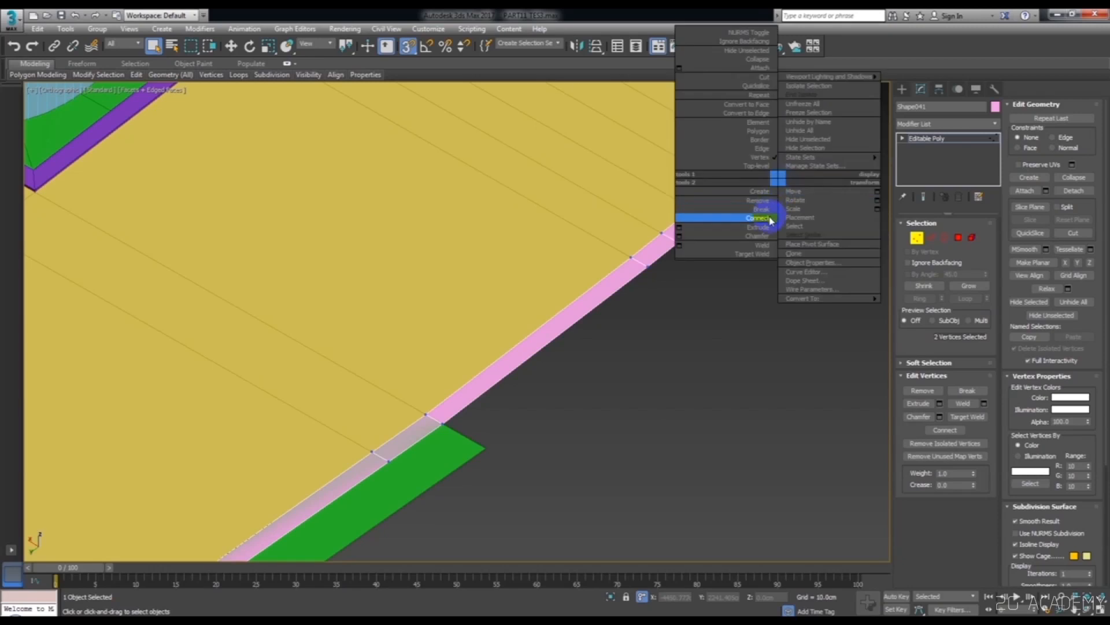
left_click(772, 218)
- Connect the first pair of opposite vertices across the edging strip in the next group of bends up the driveway
scroll(776, 199, "down", 3)
scroll(665, 235, "up", 5)
left_click_drag(656, 245, 684, 275)
right_click(683, 276)
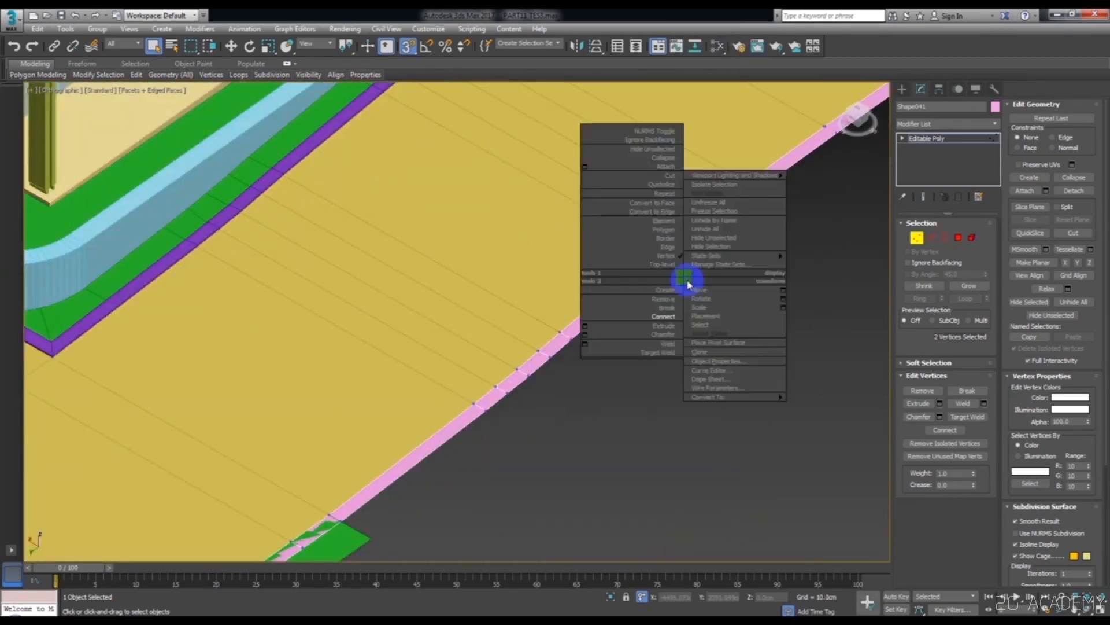
left_click(674, 310)
scroll(671, 301, "up", 5)
scroll(673, 289, "down", 5)
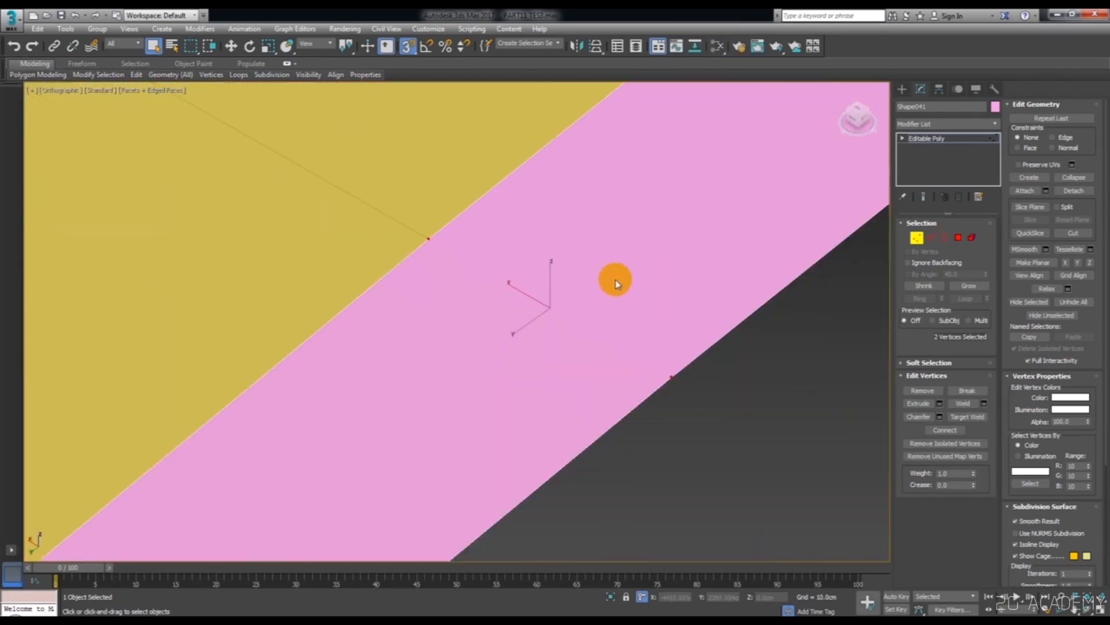
left_click_drag(505, 205, 755, 406)
right_click(755, 406)
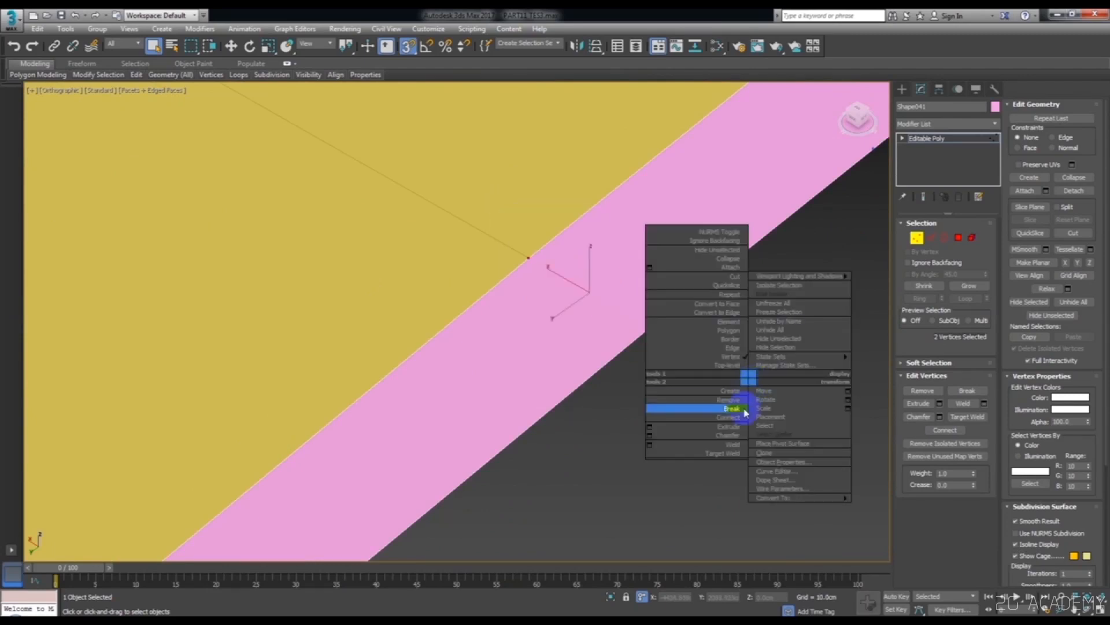
left_click(740, 431)
- Connect the following four pairs of opposite vertices across the edging strip in this second group of bends
scroll(610, 315, "up", 5)
left_click_drag(590, 231, 667, 307)
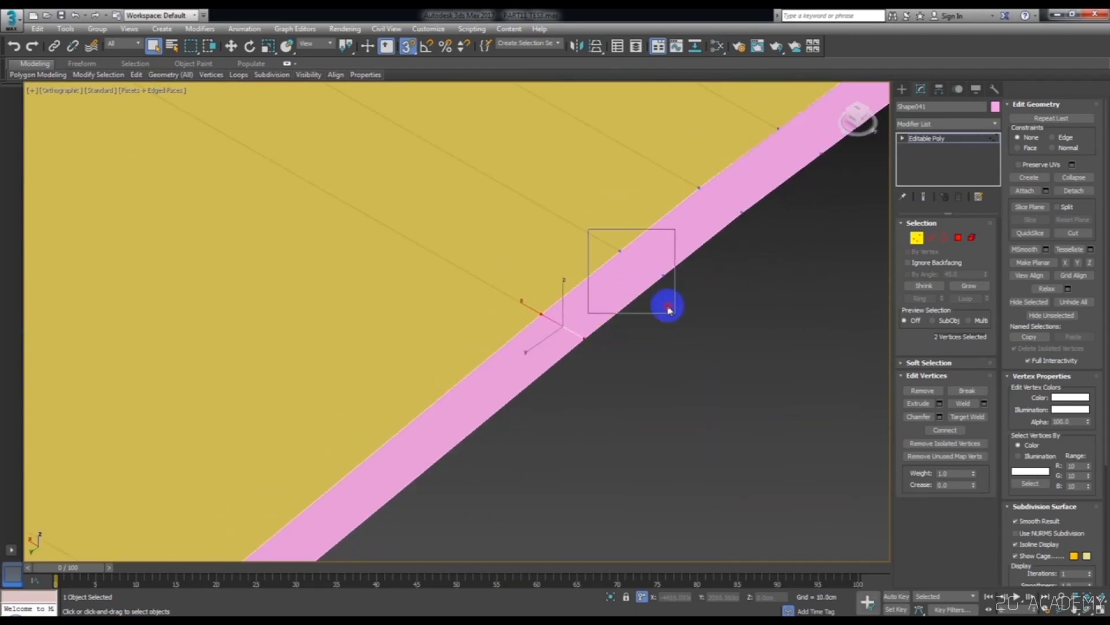
right_click(666, 307)
left_click(662, 358)
scroll(606, 325, "down", 3)
left_click_drag(605, 254, 657, 314)
right_click(656, 314)
left_click(658, 348)
left_click_drag(647, 239, 691, 268)
right_click(692, 268)
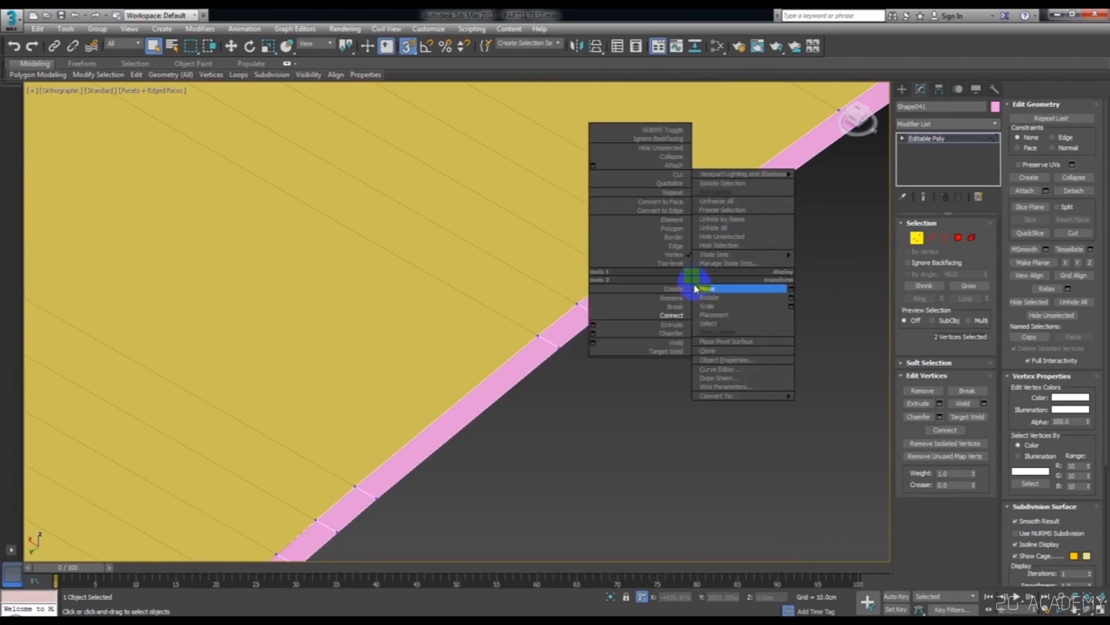
left_click(683, 312)
left_click_drag(687, 206, 728, 246)
right_click(728, 246)
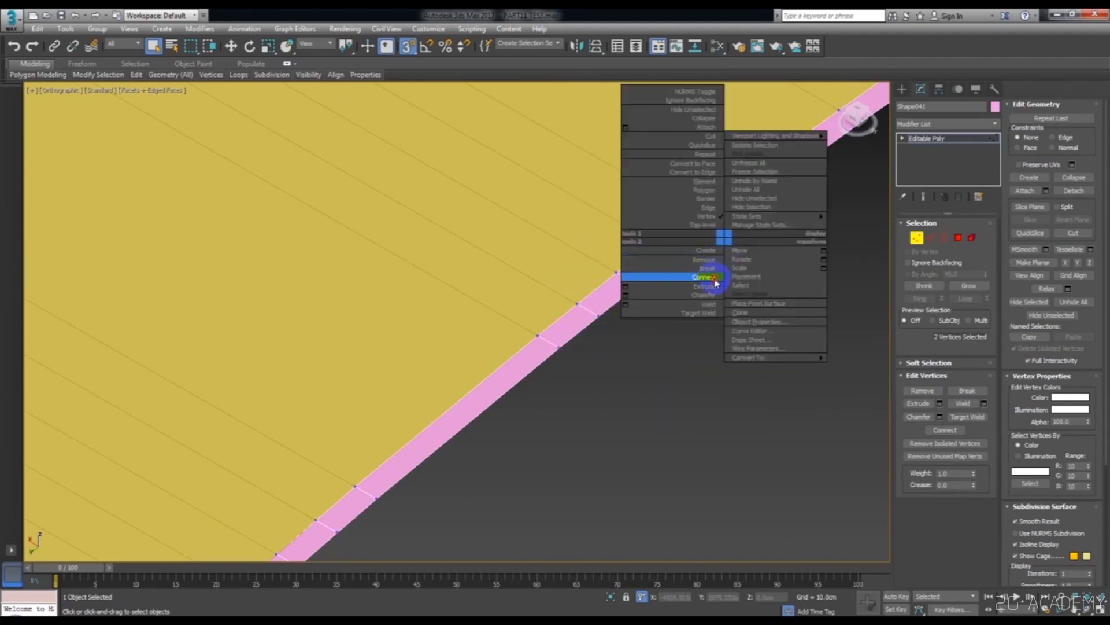
left_click(722, 276)
- Connect the remaining opposite vertices across the pink edging strip between the second group of bends and the driveway's upper end
scroll(727, 267, "down", 3)
scroll(630, 266, "up", 2)
right_click(662, 303)
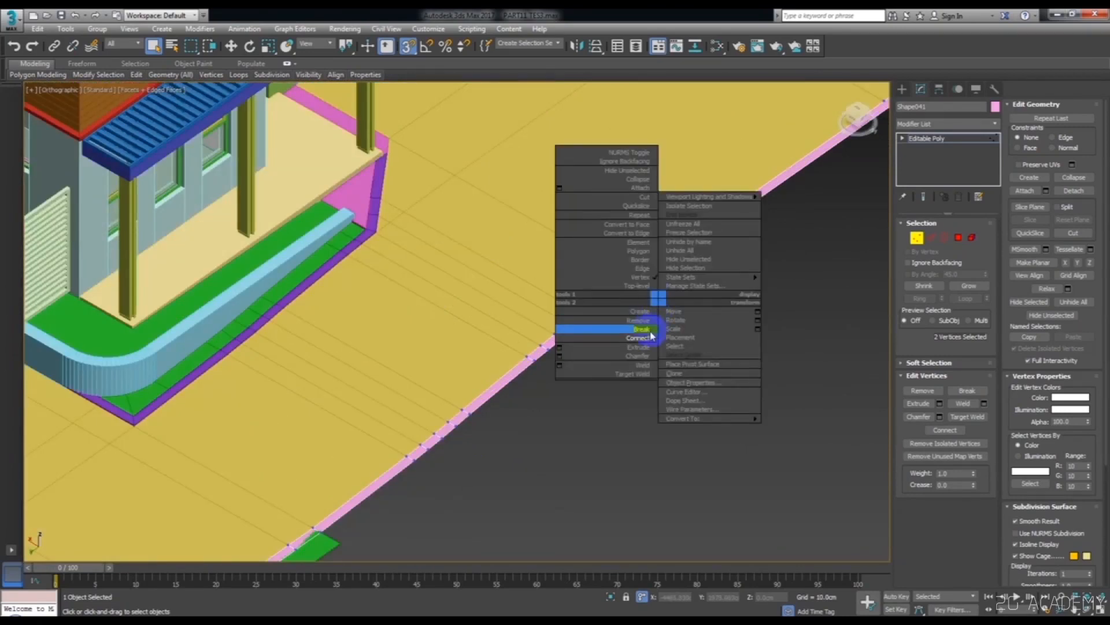
left_click(642, 323)
scroll(704, 280, "down", 3)
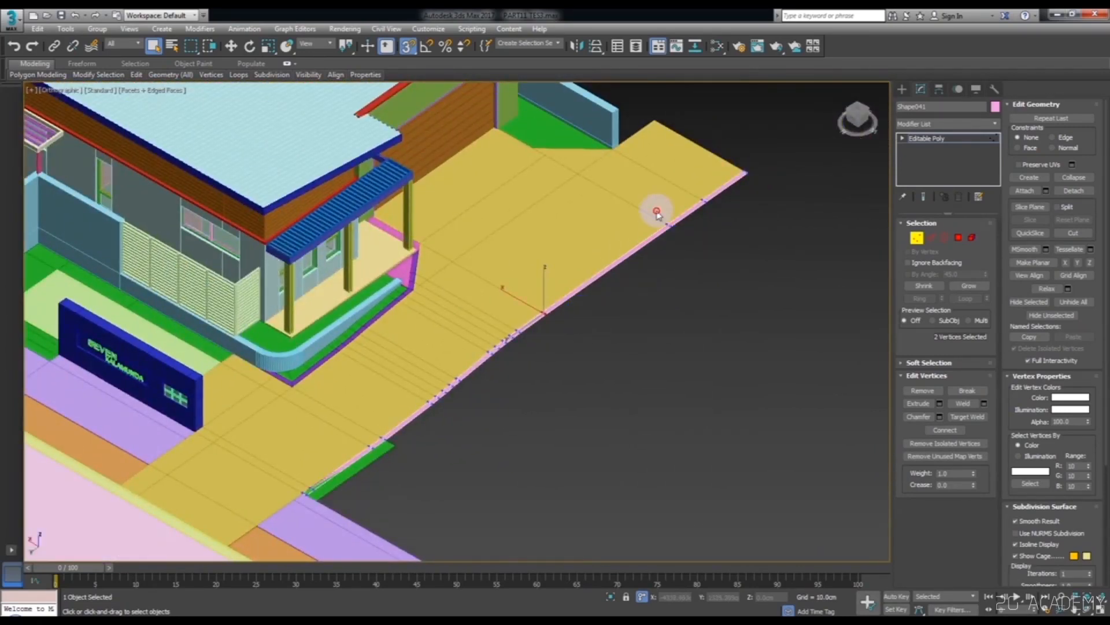
left_click_drag(658, 214, 723, 266)
right_click(723, 266)
left_click(713, 298)
right_click(721, 229)
left_click(719, 258)
- Select all border edges of the pink edging strip and extrude them downward to form its side faces
left_click(947, 238)
key("ctrl+a")
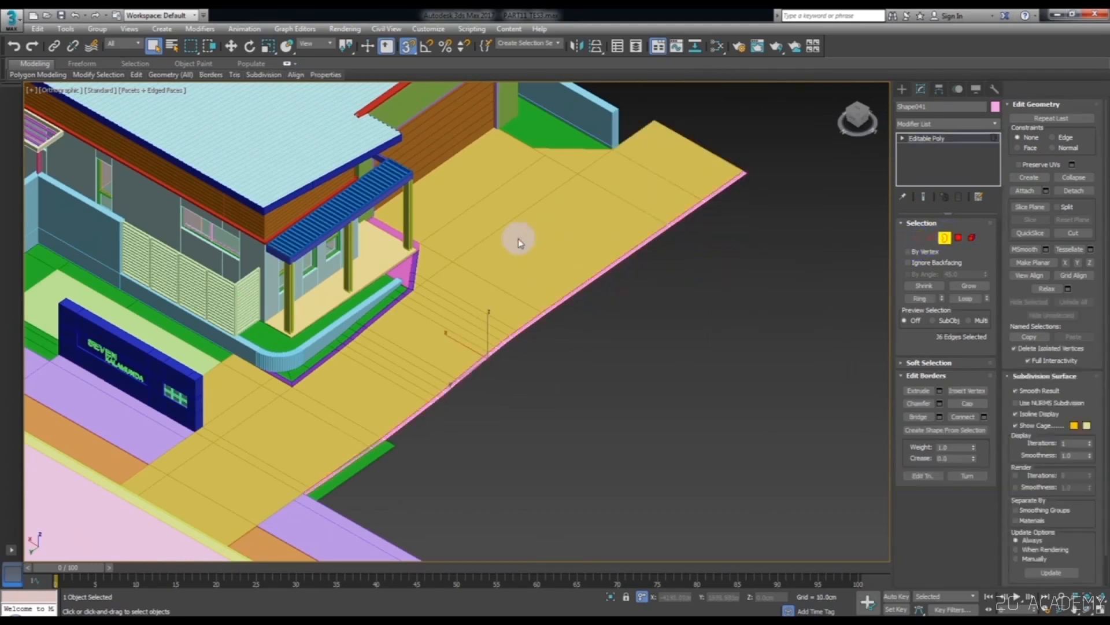
middle_click_drag(588, 360, 565, 300, "alt")
scroll(474, 345, "up", 3)
key("w")
left_click_drag(554, 300, 149, 395, "shift")
scroll(313, 347, "down", 2)
scroll(146, 411, "up", 5)
scroll(342, 396, "down", 5)
- Reselect the extruded lower border and snap it vertically to leave the edging strip about 10 cm thick, using the road curb's height
left_click(483, 315)
middle_click_drag(475, 298, 404, 286, "alt")
scroll(432, 245, "up", 4)
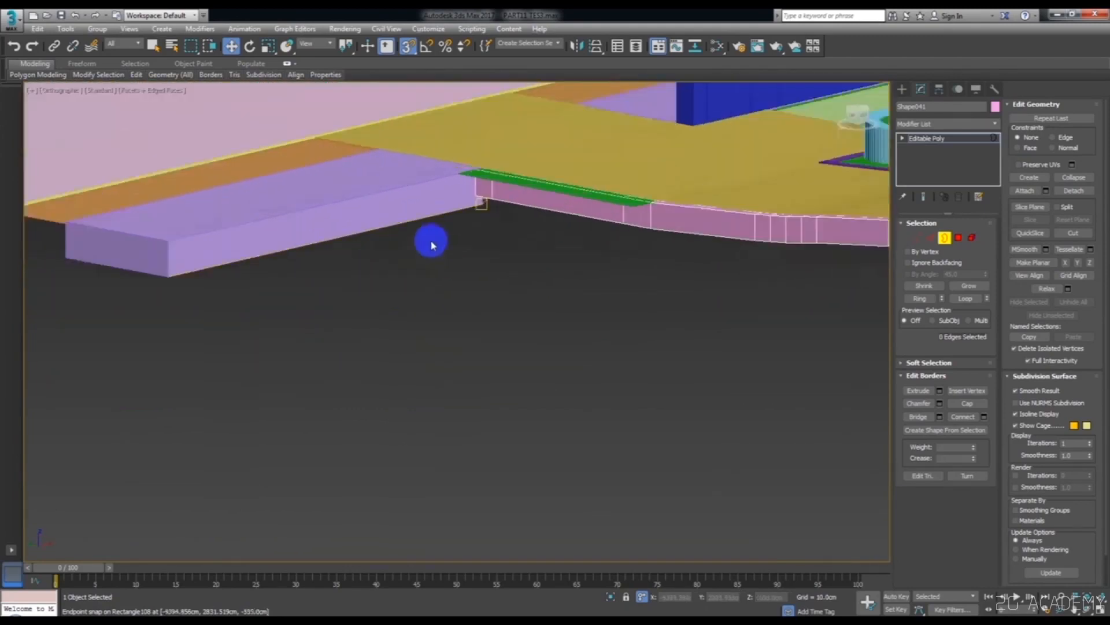
scroll(464, 245, "down", 2)
middle_click_drag(464, 244, 516, 285)
left_click(532, 276)
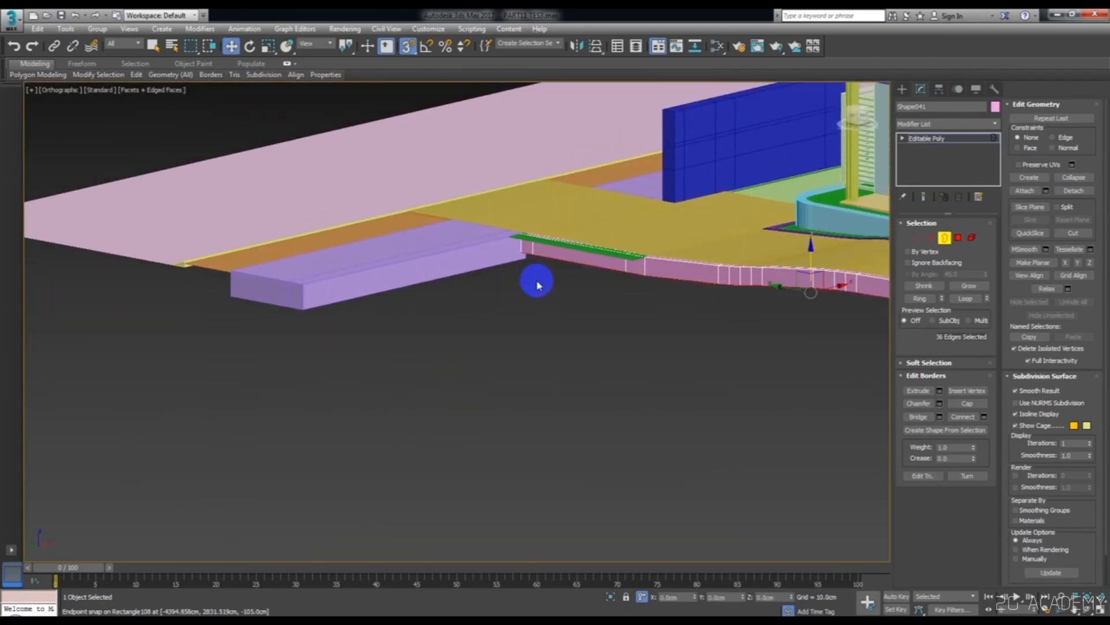
left_click_drag(532, 255, 186, 273)
scroll(550, 330, "down", 5)
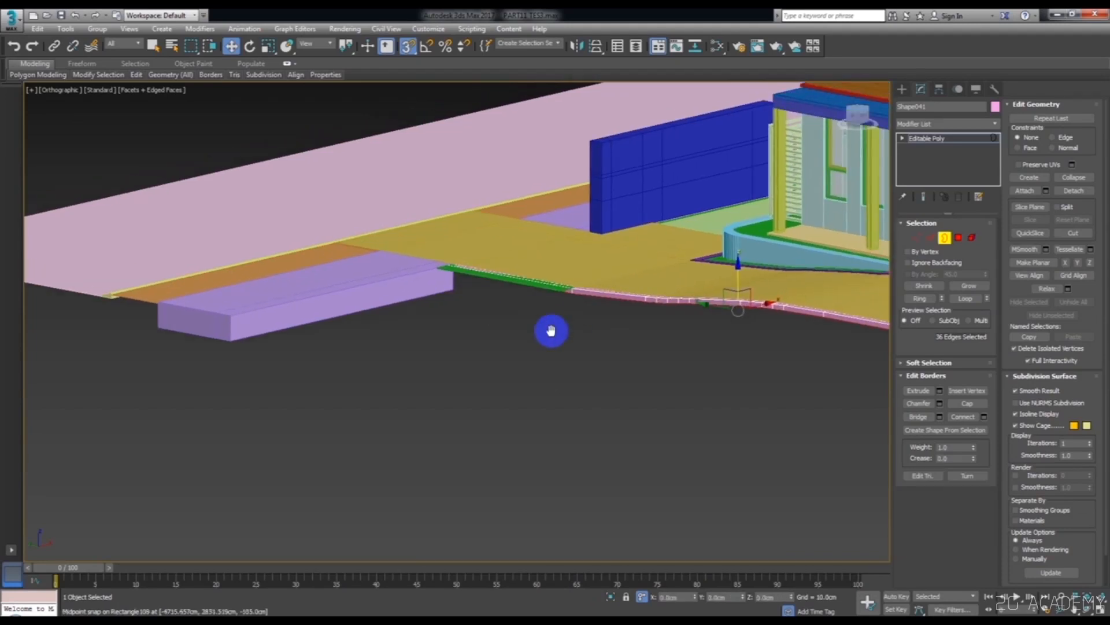
right_click(559, 340)
left_click(530, 379)
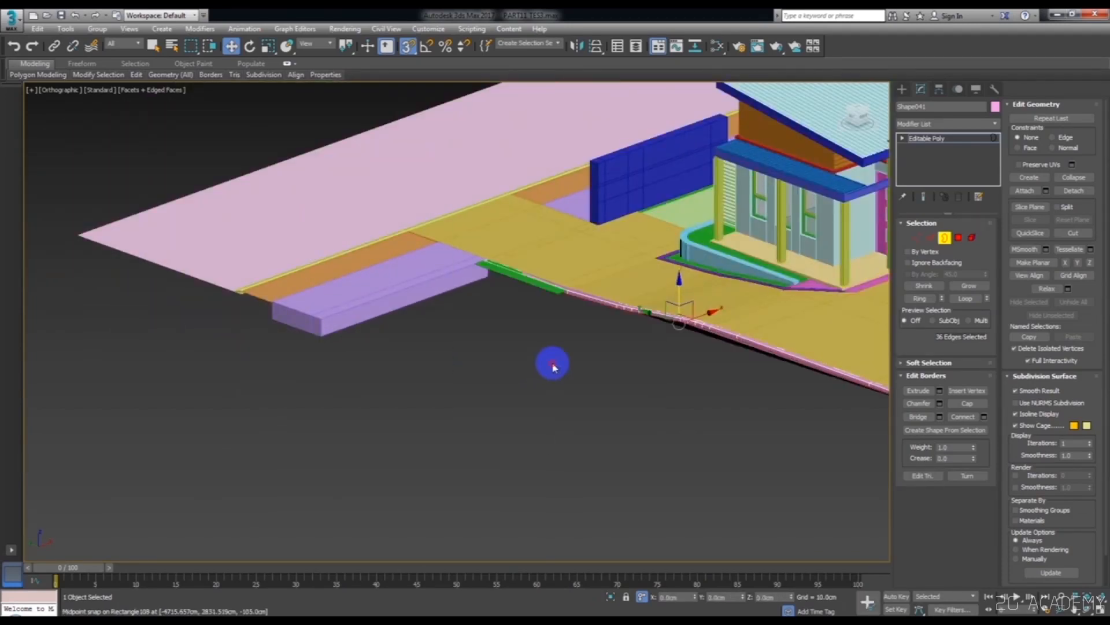
- Clone the edging strip's top polygons down to its lower edge as the underside and flip the copied faces
left_click(961, 238)
scroll(684, 322, "up", 6)
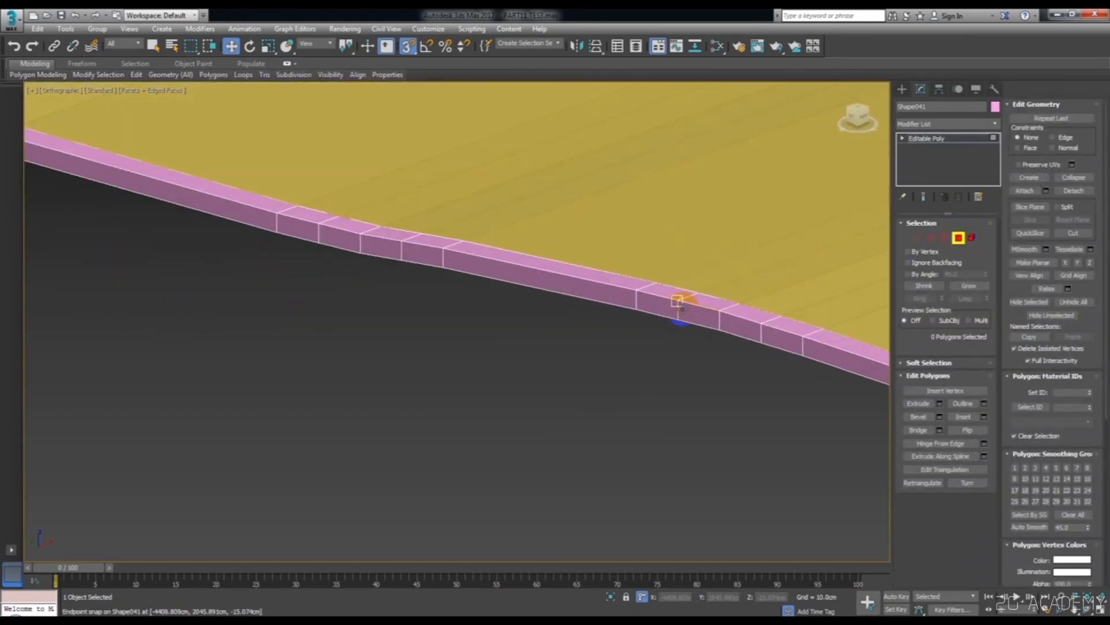
left_click(655, 303)
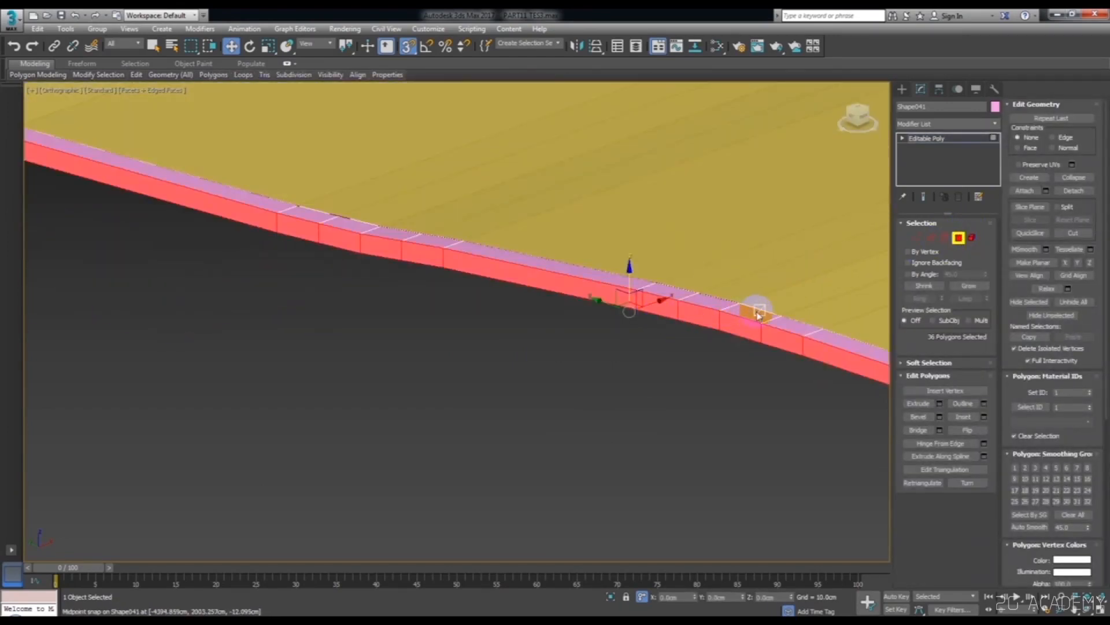
left_click(810, 315)
scroll(646, 288, "up", 4)
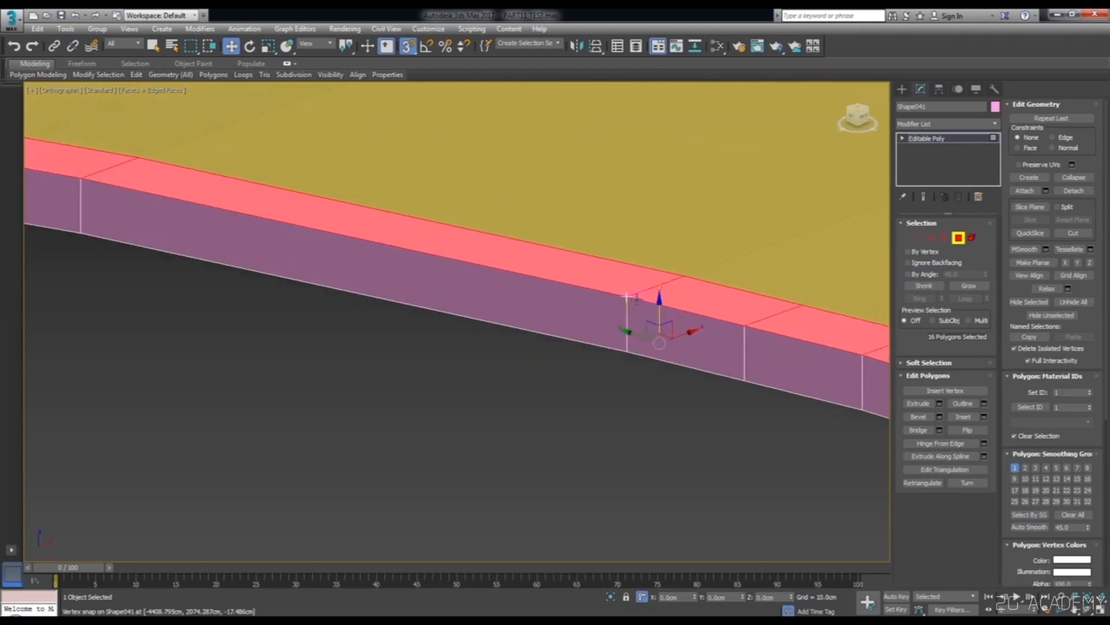
left_click_drag(628, 297, 629, 354)
left_click(588, 324)
left_click(951, 431)
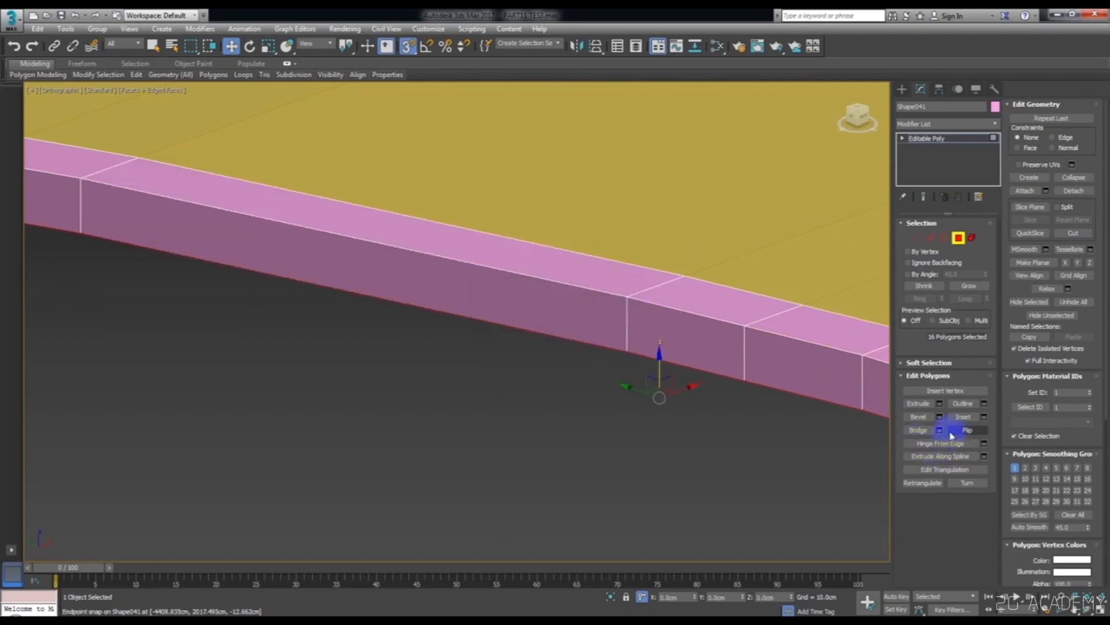
- Weld all the edging strip's vertices to join the underside to the sides, and leave vertex editing
left_click(917, 238)
left_click(969, 405)
left_click(664, 415)
scroll(665, 436, "down", 5)
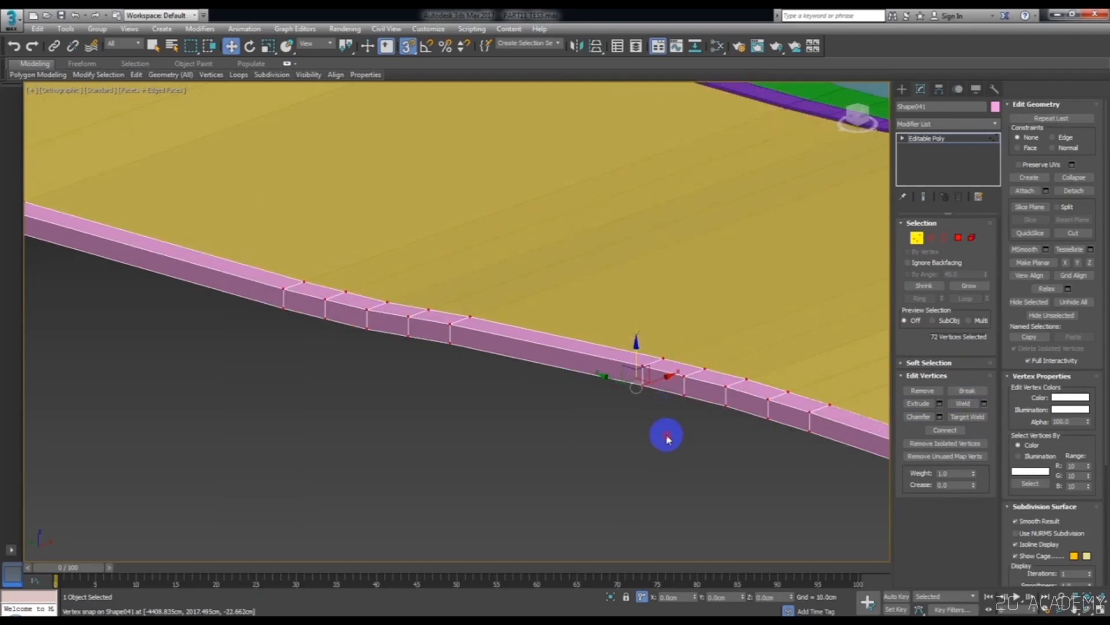
scroll(498, 312, "up", 3)
middle_click_drag(497, 313, 449, 424)
scroll(334, 364, "up", 5)
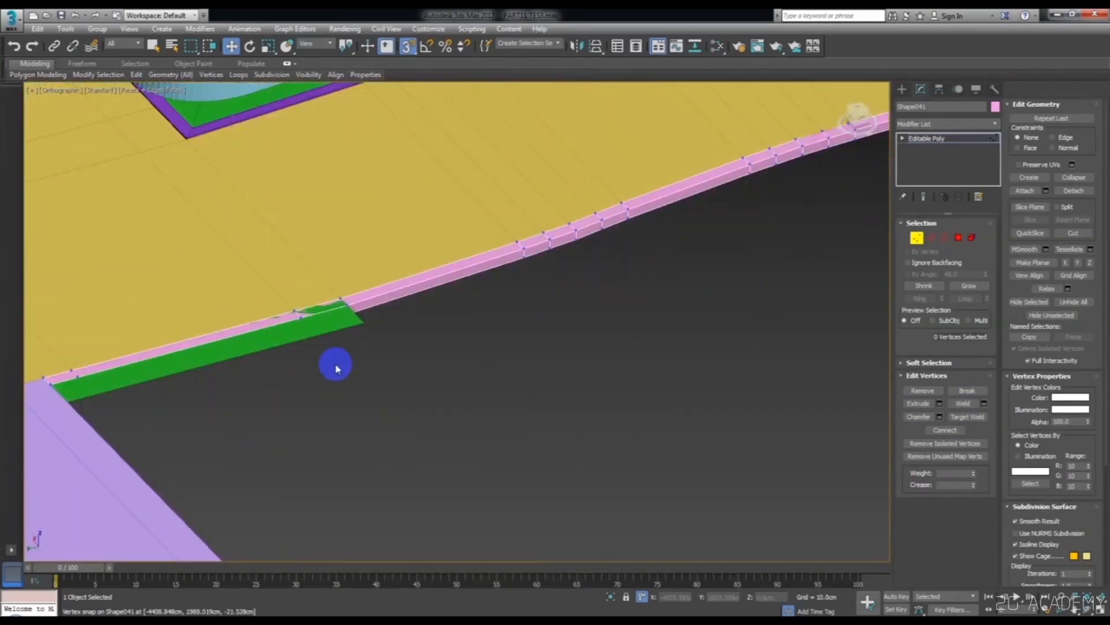
left_click(918, 238)
- Move the green garden bed's inner edge outward to the outer edge of the pink edging strip
left_click(350, 320)
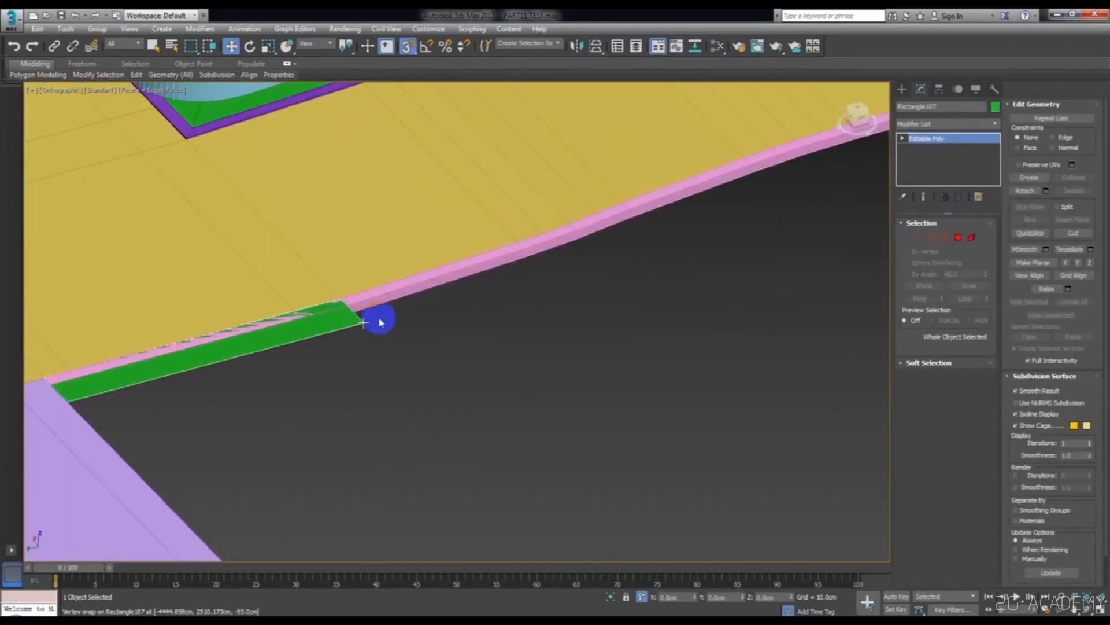
middle_click_drag(377, 317, 611, 293, "alt")
left_click(917, 236)
scroll(559, 223, "up", 3)
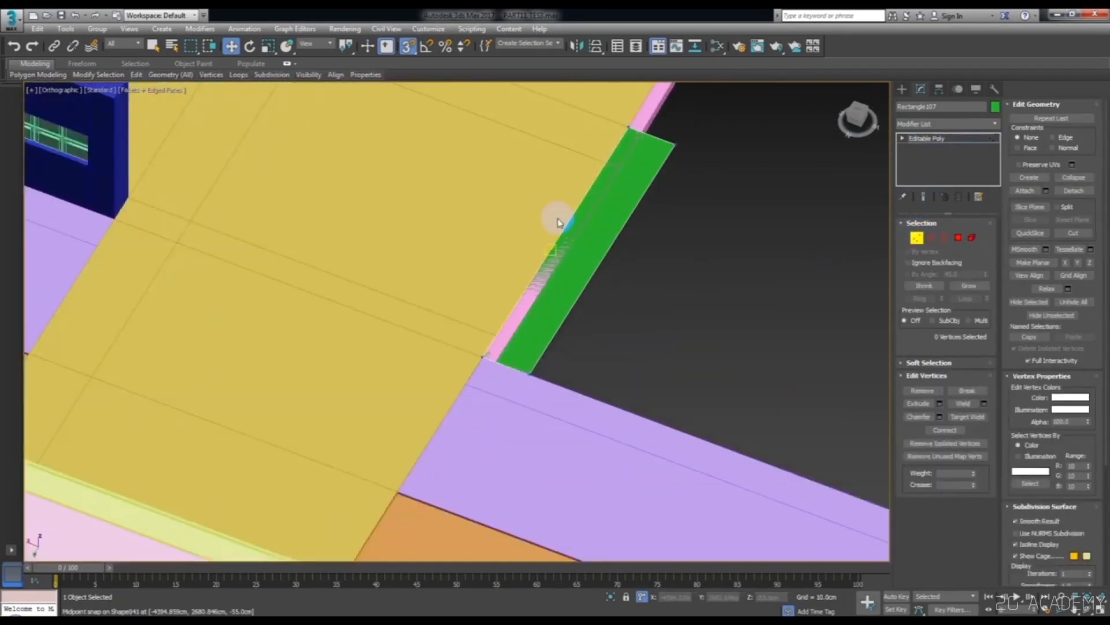
left_click(931, 237)
left_click(581, 210)
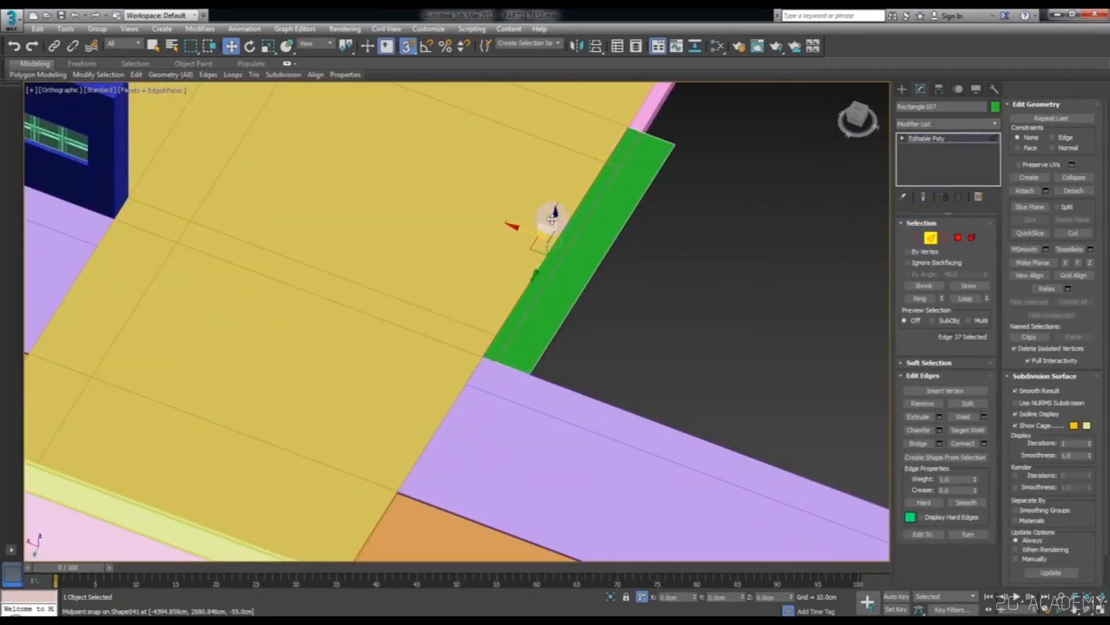
left_click(674, 256)
- Switch to the SketchUp reference and examine how the planted strip runs along the driveway's outer side
scroll(674, 255, "down", 5)
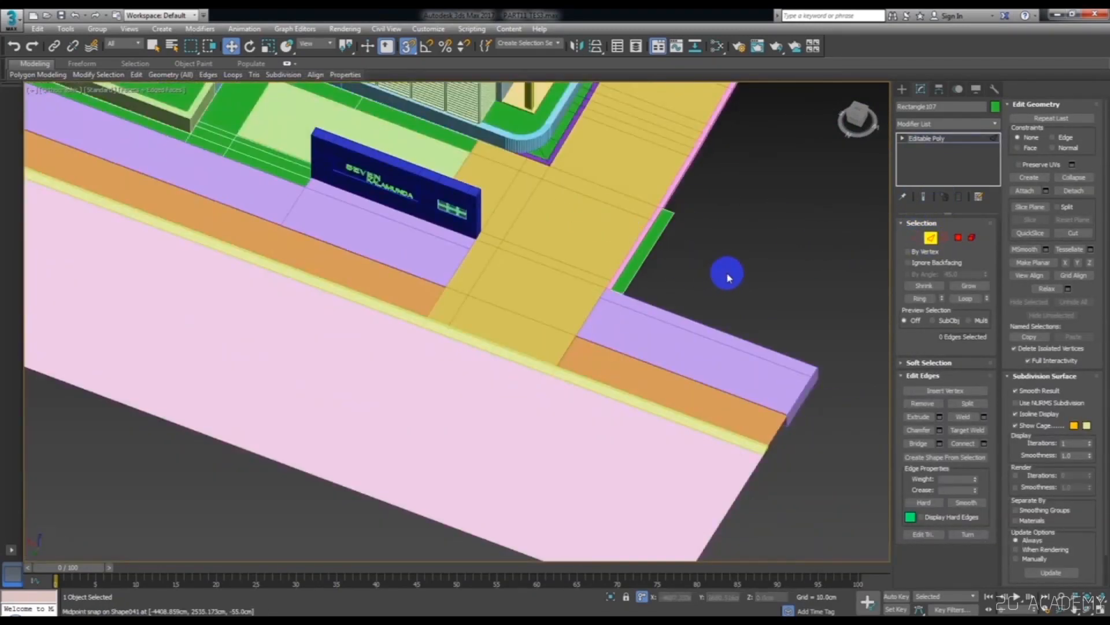
middle_click_drag(727, 273, 640, 354, "alt")
left_click(515, 484)
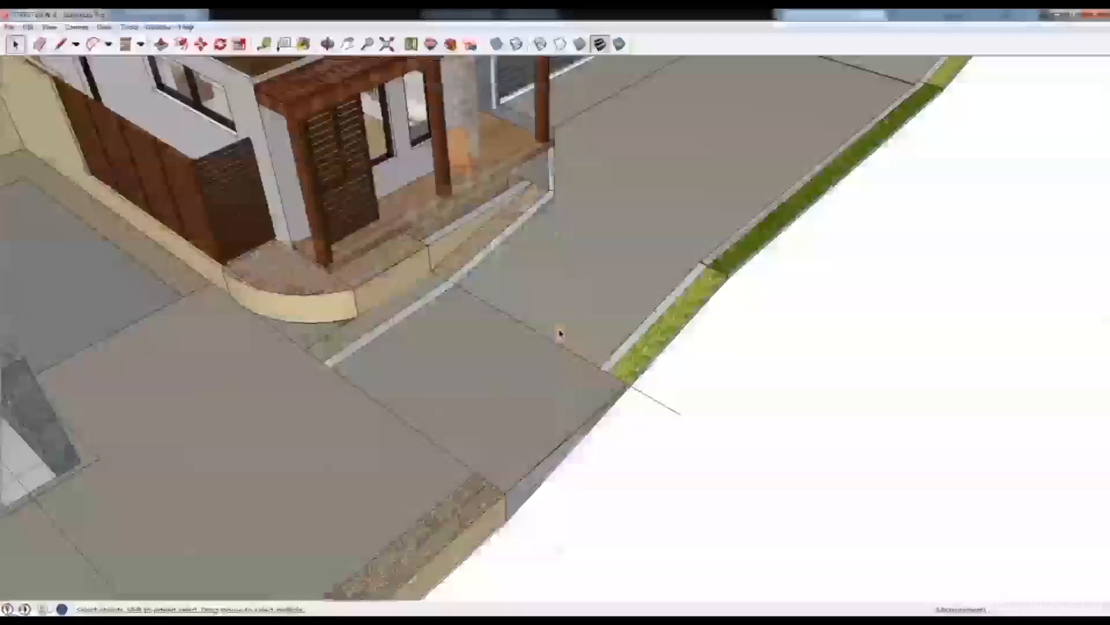
mouse_move(559, 330)
middle_mouse_down()
mouse_move(619, 293)
mouse_move(674, 318)
mouse_move(608, 349)
mouse_move(598, 371)
middle_mouse_up()
middle_click_drag(715, 254, 629, 338, "shift")
scroll(739, 234, "down", 1)
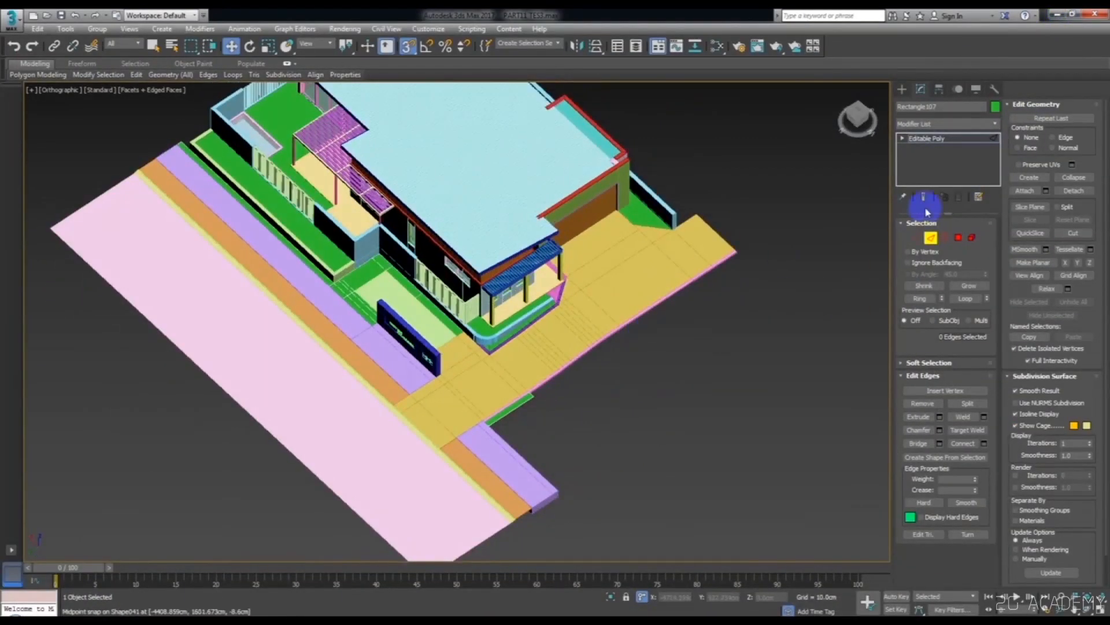
- Extrude the green bed's upper end edge to the start of the first slope bends and align it with the edging strip's outer edge
scroll(549, 409, "up", 5)
left_click(496, 379)
middle_click_drag(528, 301, 484, 340, "alt")
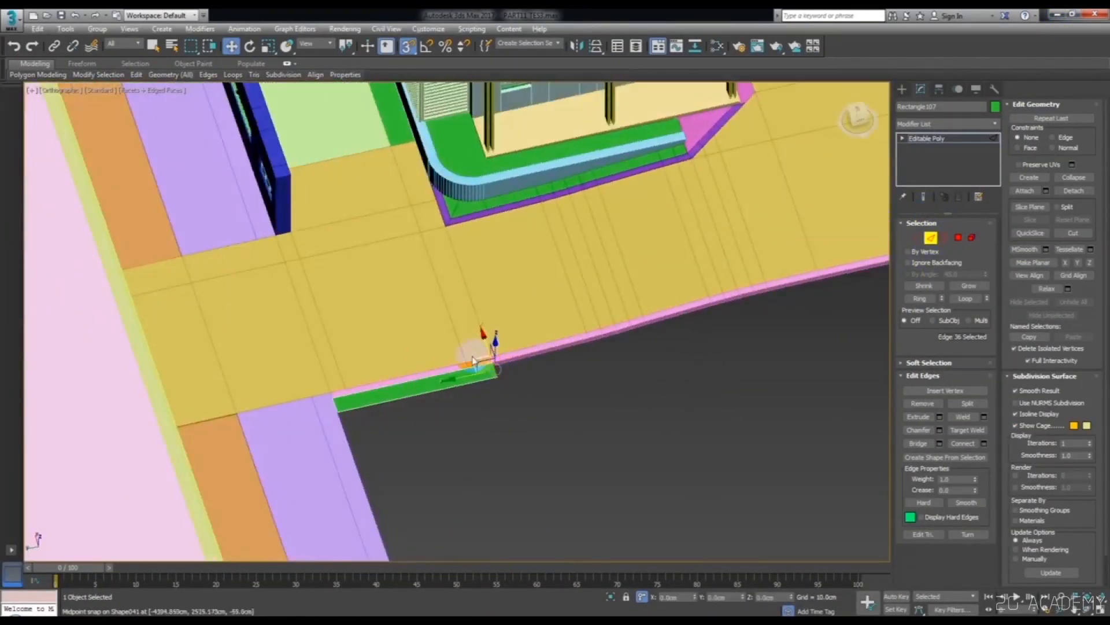
scroll(589, 349, "up", 5)
left_click_drag(499, 365, 565, 375, "shift")
middle_click_drag(569, 376, 561, 360, "alt")
left_click_drag(571, 369, 588, 361)
key("s")
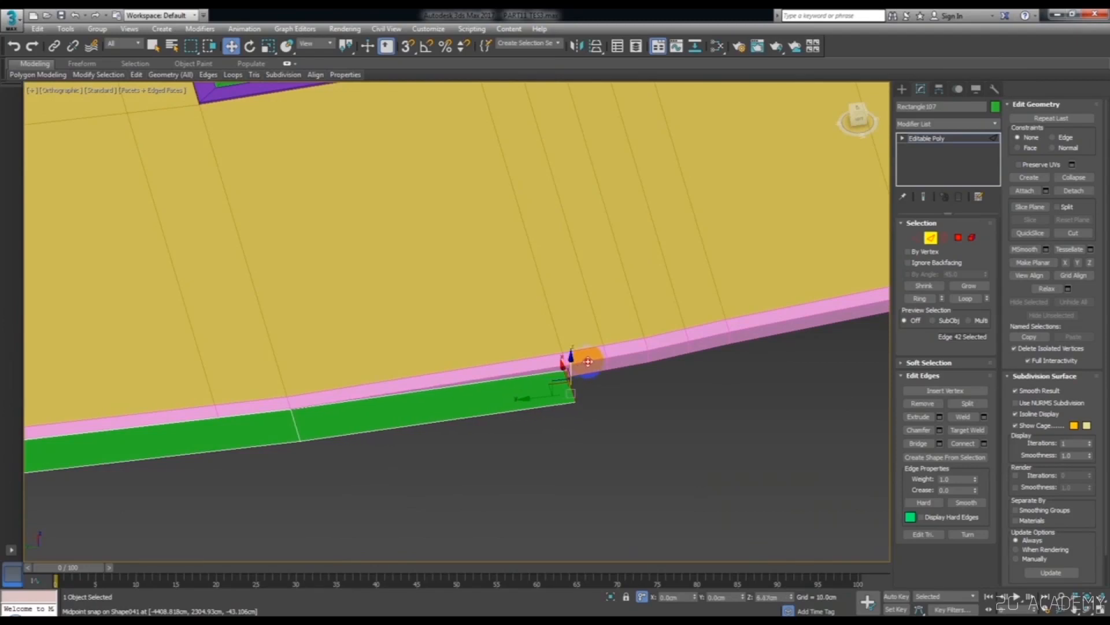
key("ctrl+z")
scroll(576, 366, "up", 5)
key("s")
left_click_drag(563, 404, 553, 360)
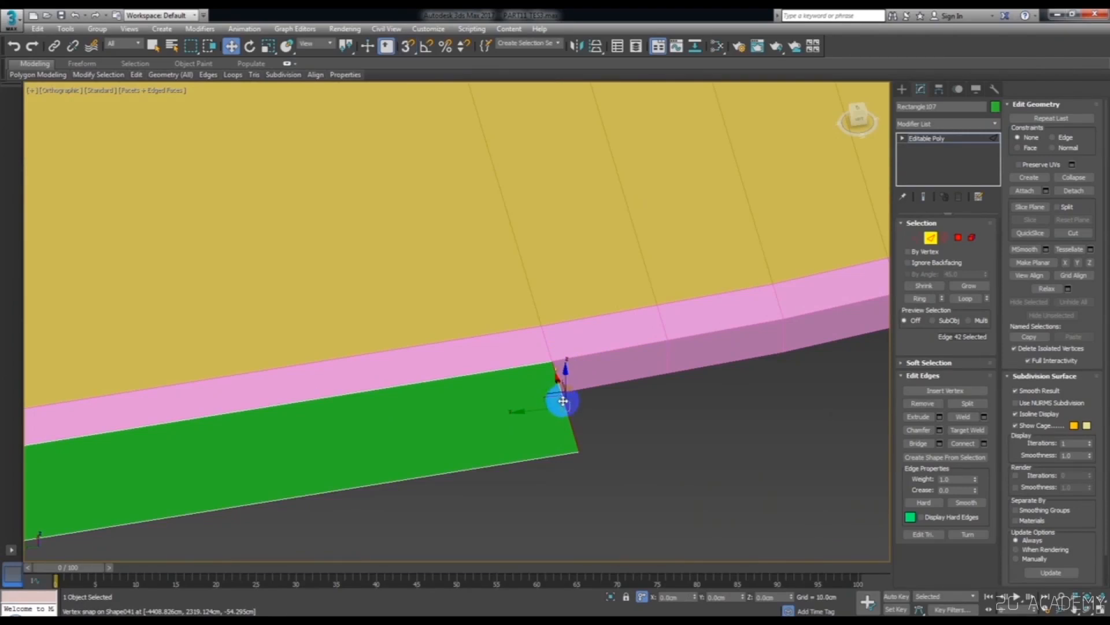
- Extend the green bed's end edge segment by segment through the first group of bends and along the straight run to the second group
key("s")
left_click_drag(558, 403, 668, 347, "shift")
key("ctrl+z")
middle_click_drag(649, 406, 616, 393, "alt")
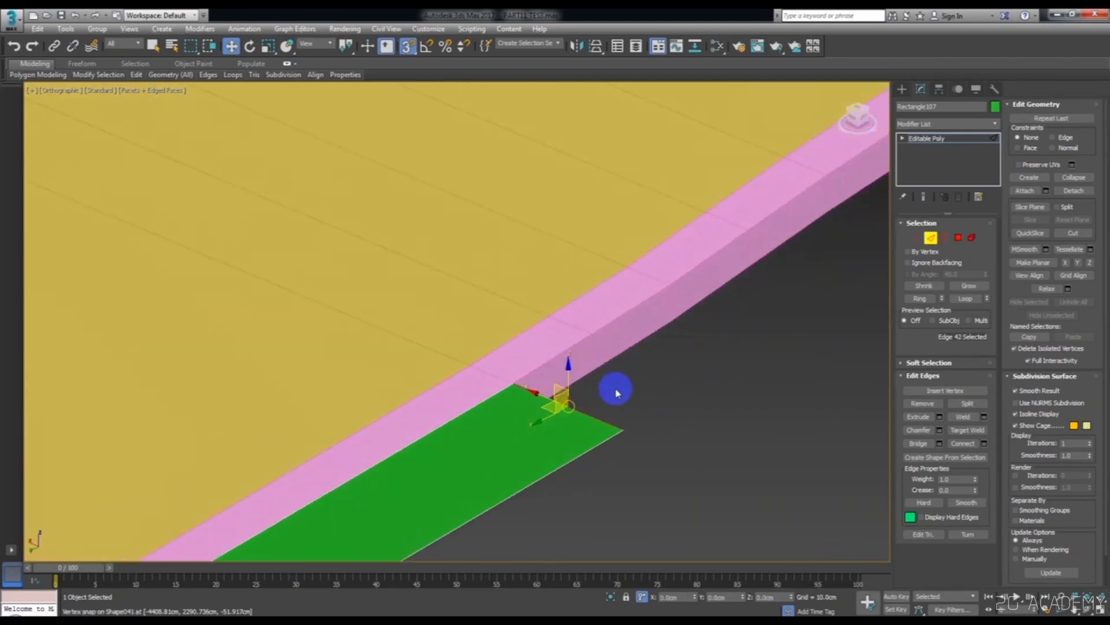
left_click_drag(520, 385, 750, 231, "shift")
middle_click_drag(757, 230, 393, 359)
left_click_drag(393, 358, 666, 184, "shift")
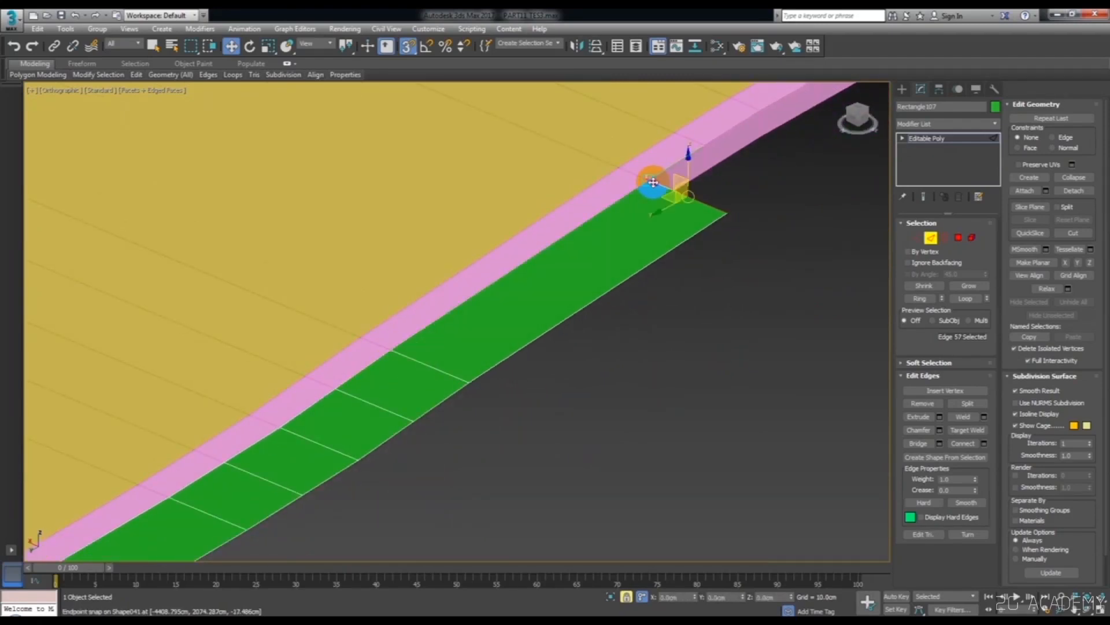
- Extrude the bed's end edge one segment into the second group of bends and snap it to the edging strip's matching vertex
middle_click_drag(701, 167, 752, 329)
scroll(570, 300, "up", 3)
scroll(583, 292, "down", 3)
scroll(571, 287, "up", 2)
scroll(567, 301, "down", 1)
middle_click_drag(678, 365, 639, 275, "alt")
left_click(754, 405)
left_click_drag(627, 461, 698, 233)
middle_click_drag(698, 233, 653, 272, "alt")
key("s")
left_click_drag(616, 339, 789, 314, "shift")
middle_click_drag(788, 315, 736, 372)
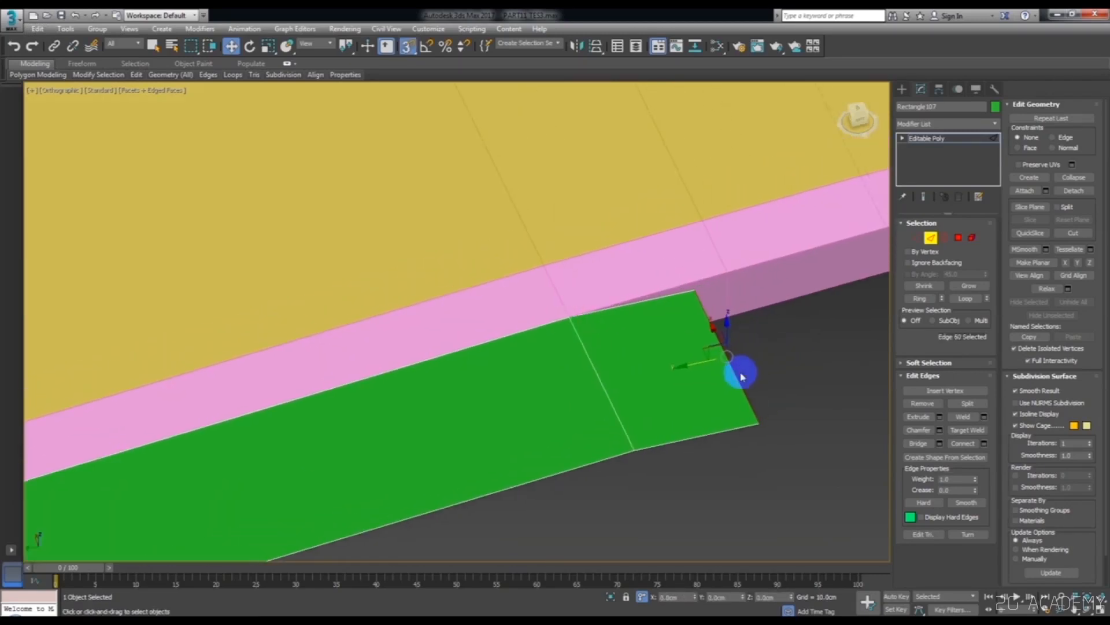
left_click_drag(720, 341, 732, 284)
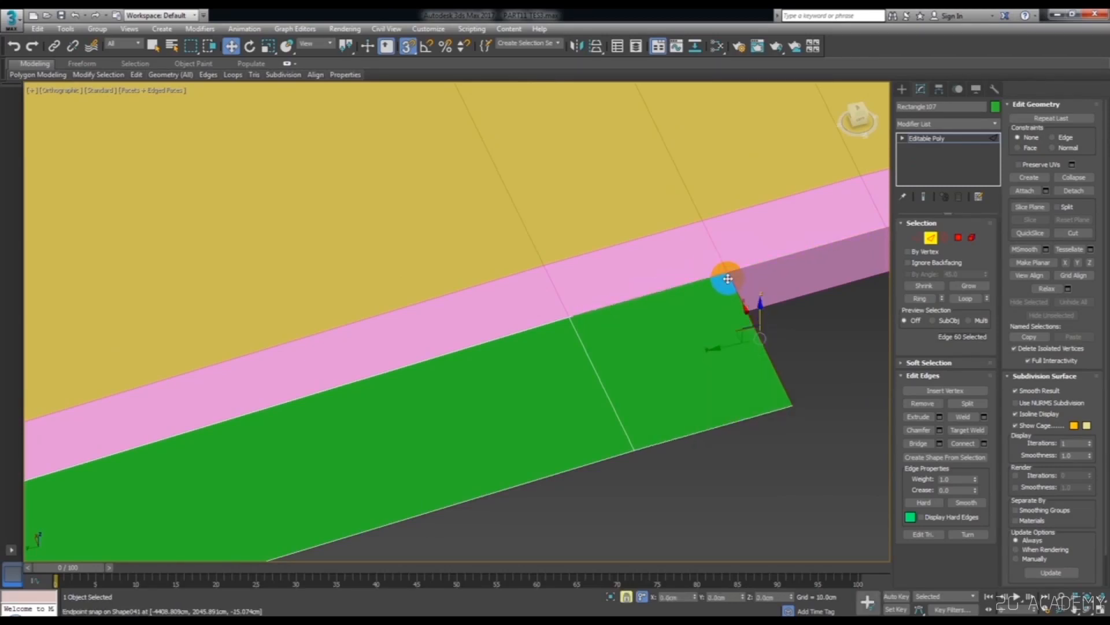
- Extend the green bed's end edge through the remaining three segments of the second group of bends, following the edging strip's vertices
middle_click_drag(728, 279, 631, 331)
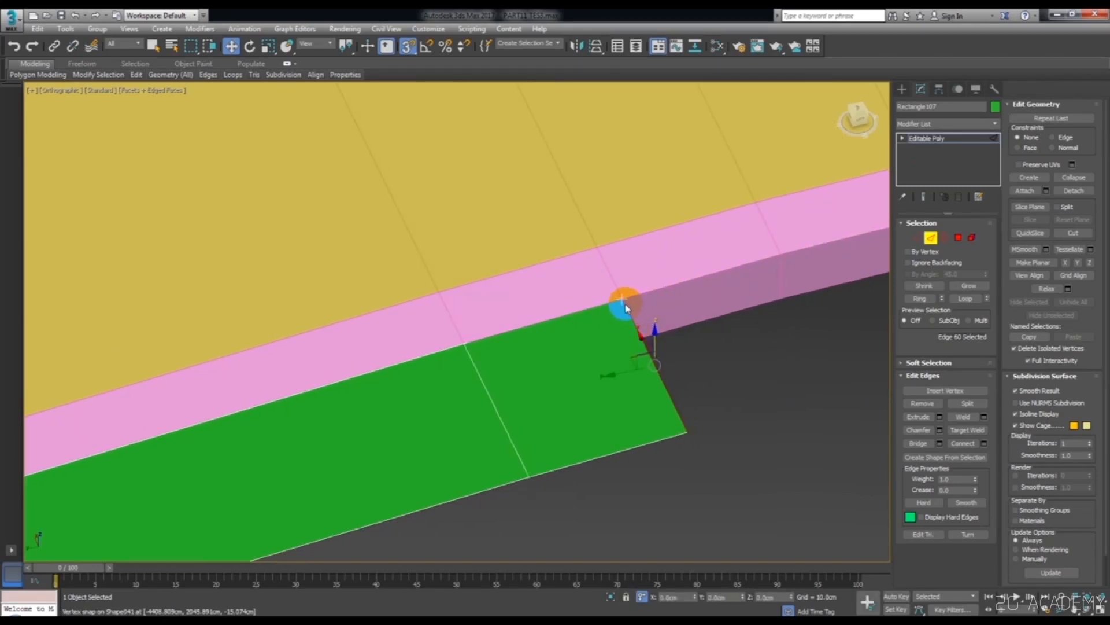
left_click_drag(624, 304, 783, 263, "shift")
key("ctrl+z")
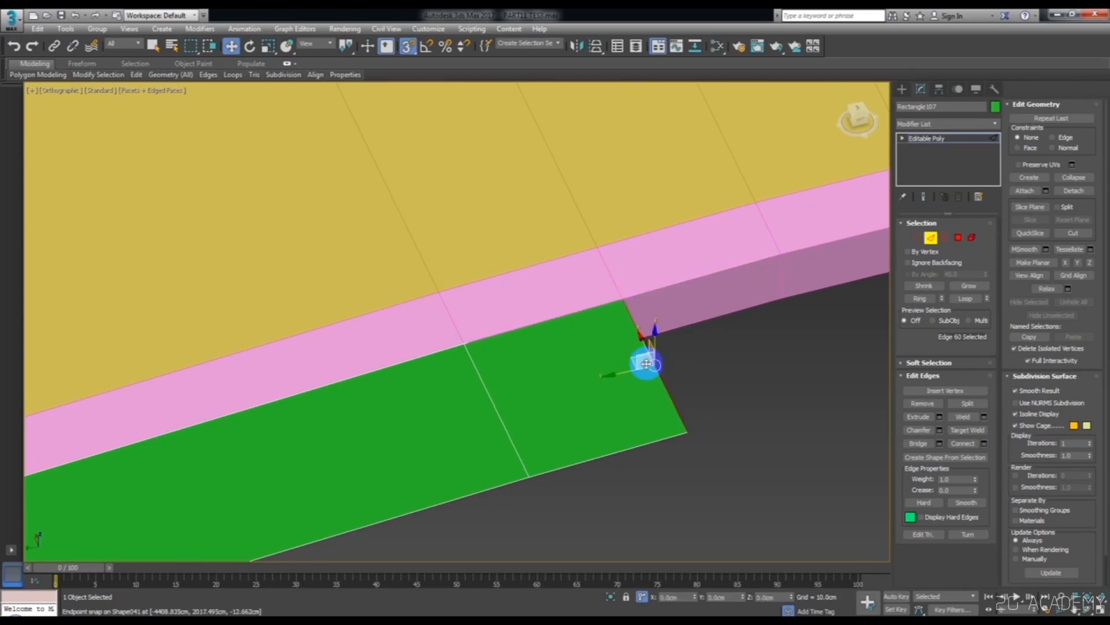
left_click_drag(624, 303, 785, 258, "shift")
key("space")
middle_click_drag(770, 325, 625, 405)
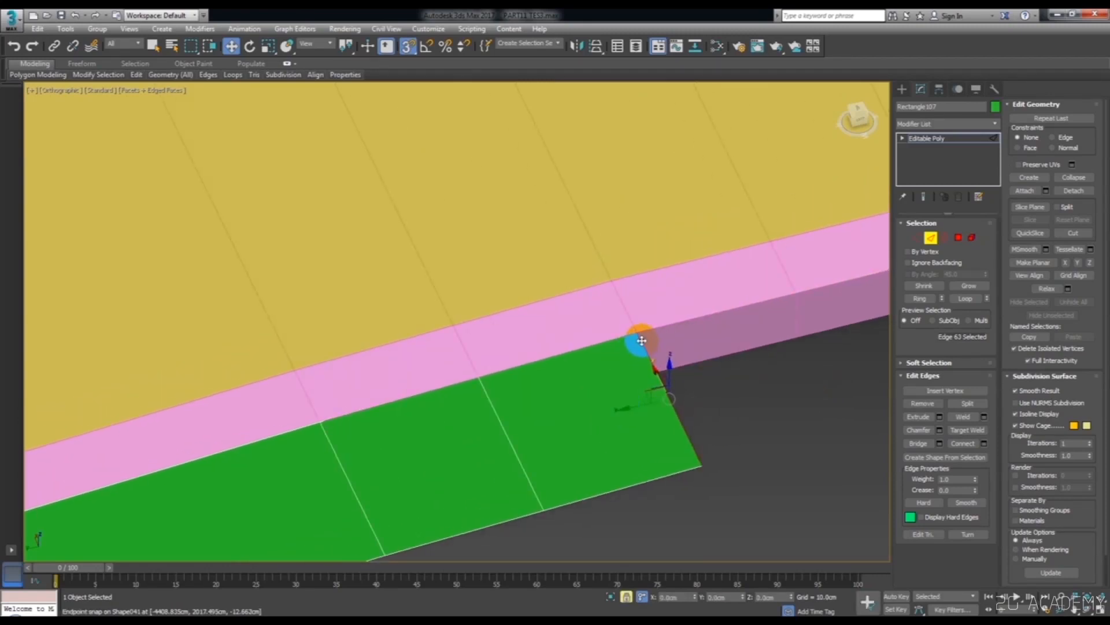
left_click_drag(637, 338, 806, 293, "shift")
middle_click_drag(806, 292, 487, 368)
left_click(512, 417)
left_click_drag(478, 356, 589, 324, "shift")
scroll(581, 353, "down", 8)
middle_click_drag(577, 356, 518, 382)
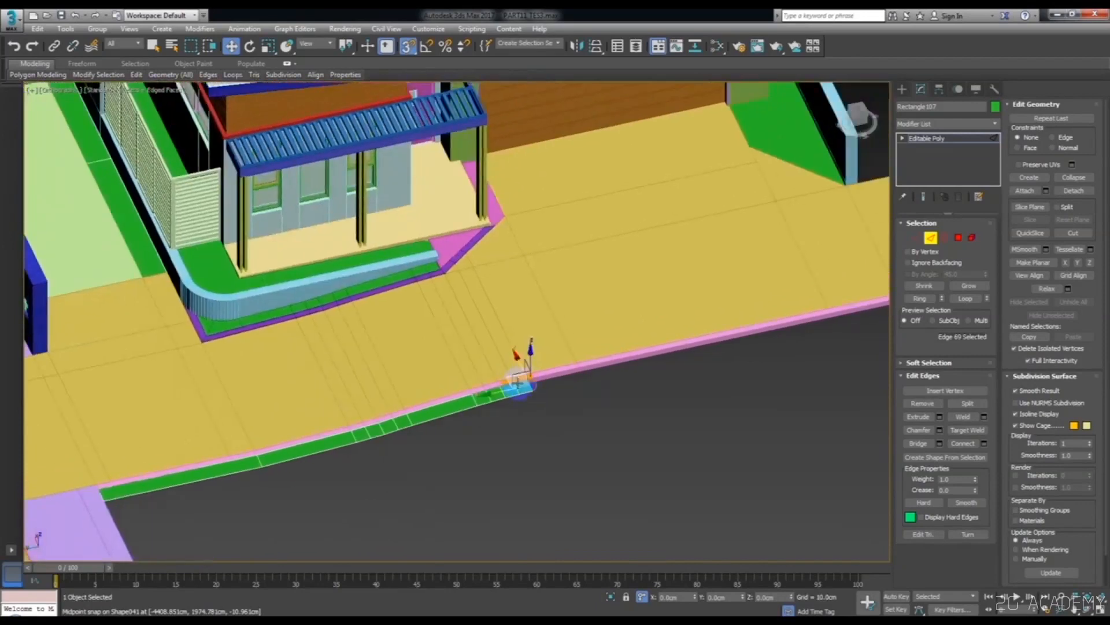
- Extrude the bed's end edge past the second group of bends to the next joint line across the driveway
scroll(521, 378, "up", 8)
left_click_drag(539, 371, 716, 361, "shift")
scroll(720, 361, "down", 7)
middle_click_drag(720, 360, 463, 447)
left_click_drag(717, 360, 638, 379, "shift")
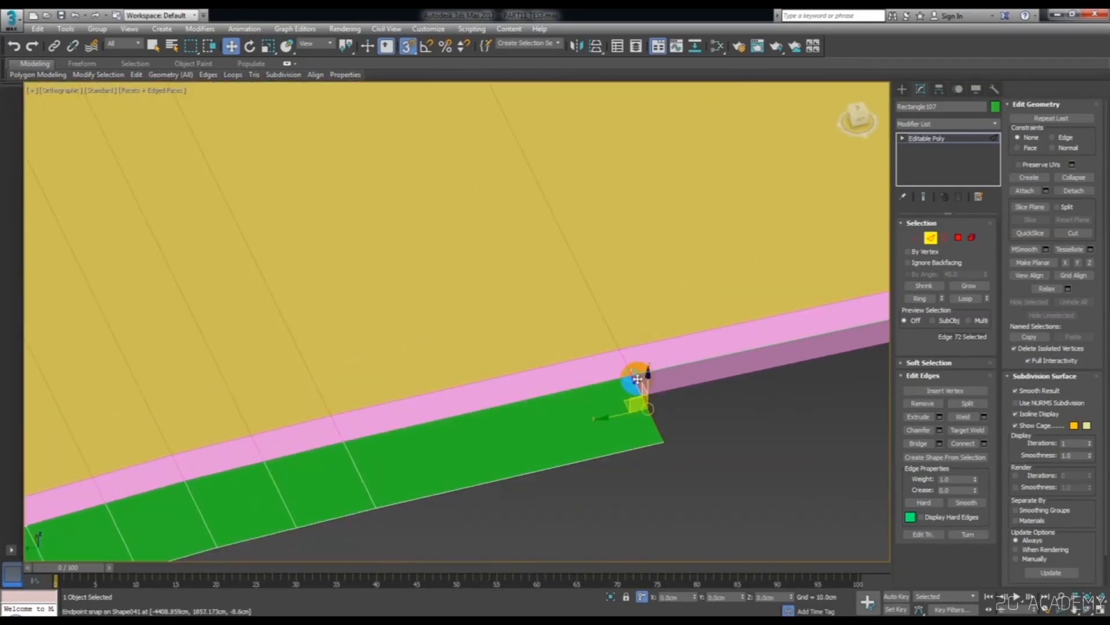
scroll(637, 379, "down", 7)
- Extrude the bed's end edge along the final straight run to the driveway's upper end, and leave edge editing
middle_click_drag(638, 379, 399, 428)
left_click_drag(388, 443, 691, 399, "shift")
middle_click_drag(653, 383, 299, 439)
left_click_drag(692, 399, 299, 439, "shift")
middle_click_drag(299, 439, 221, 460)
left_click_drag(299, 439, 539, 383, "shift")
scroll(536, 383, "up", 4)
scroll(539, 382, "down", 8)
middle_click_drag(463, 459, 636, 346)
scroll(376, 371, "up", 5)
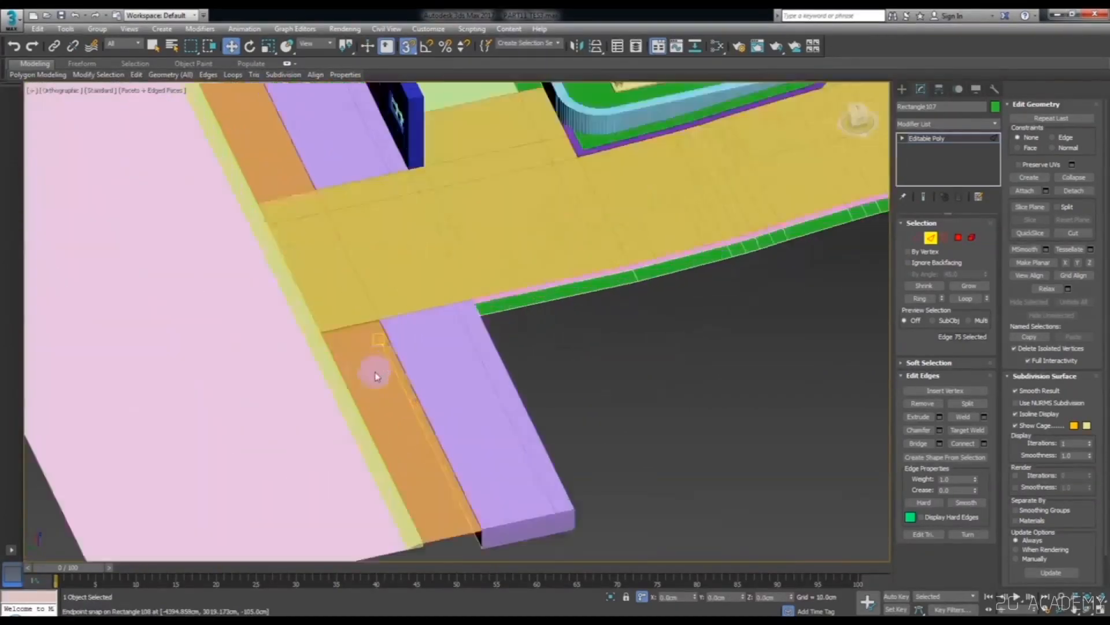
left_click(614, 325)
left_click(931, 238)
- Lower the whole green garden bed element by about 0.9 cm relative to the pink edging strip, and clear the element selection
scroll(608, 307, "down", 8)
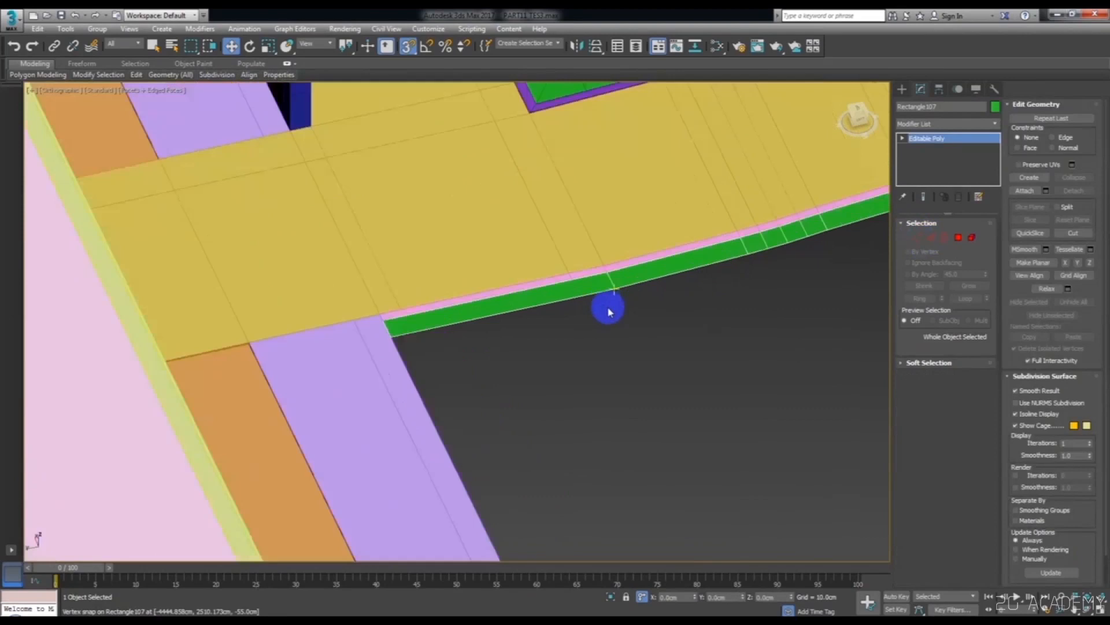
scroll(632, 322, "up", 2)
scroll(873, 229, "down", 2)
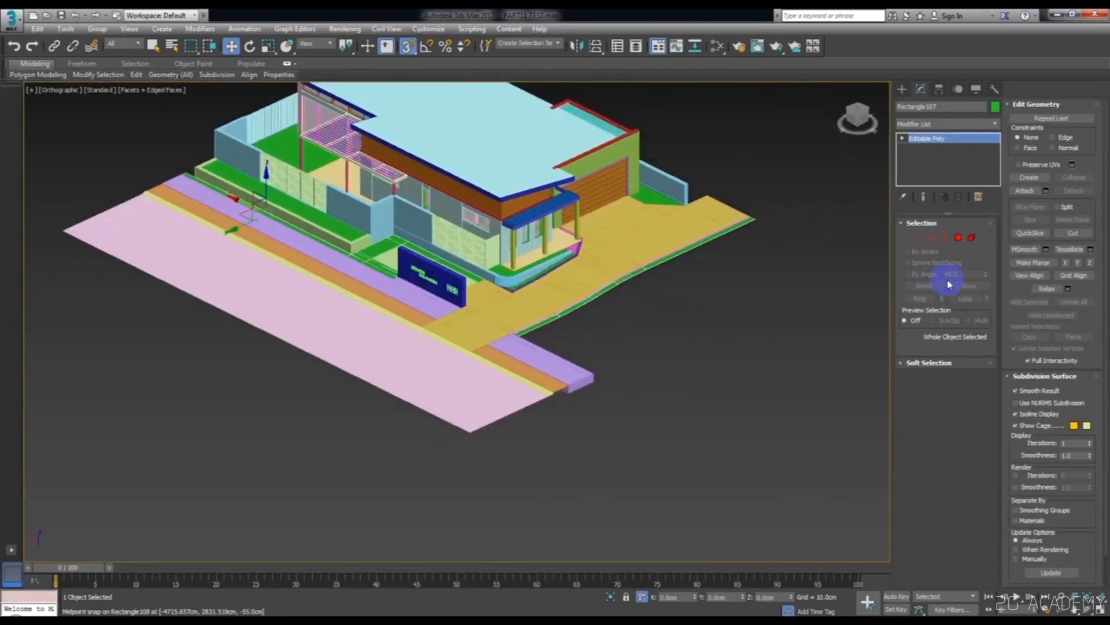
left_click(972, 238)
left_click(622, 266)
scroll(622, 266, "up", 5)
scroll(590, 298, "up", 6)
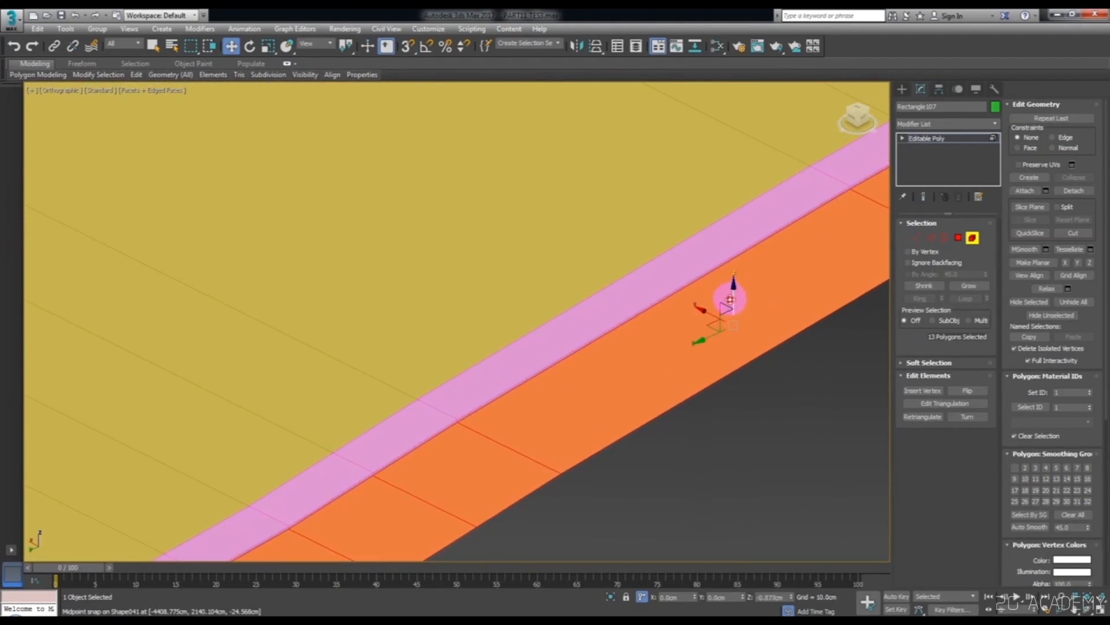
scroll(738, 358, "down", 5)
middle_click_drag(596, 350, 528, 327, "alt")
left_click(584, 409)
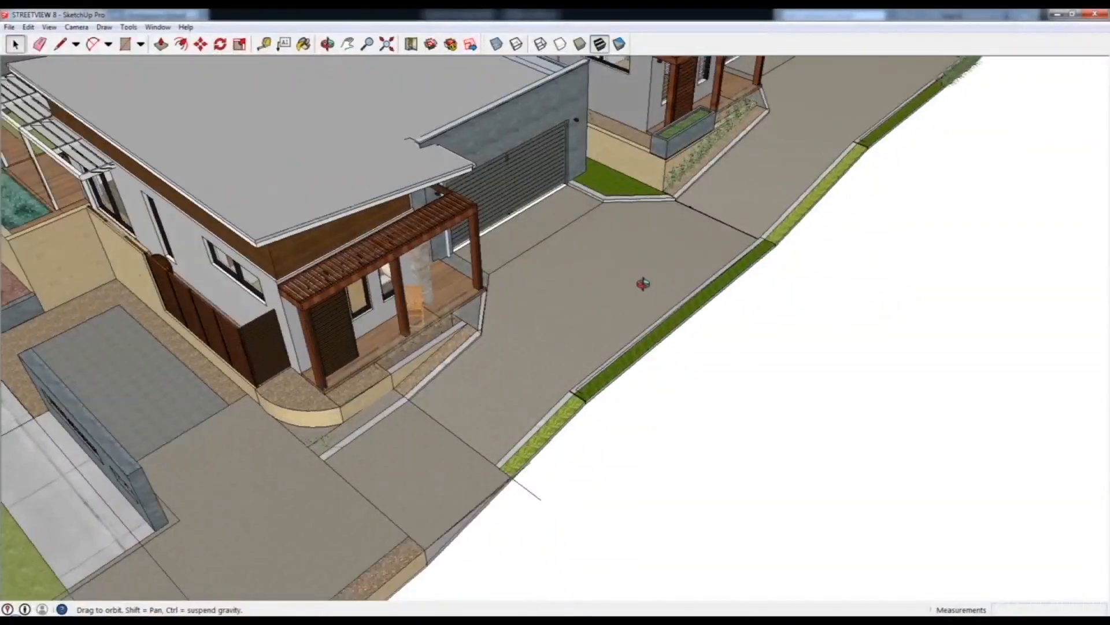
- Switch to the SketchUp reference to examine the driveway's outer side, and compare it with the bed in 3ds Max
left_click(683, 316)
left_click(679, 354)
scroll(679, 354, "down", 4)
middle_click_drag(683, 351, 938, 218)
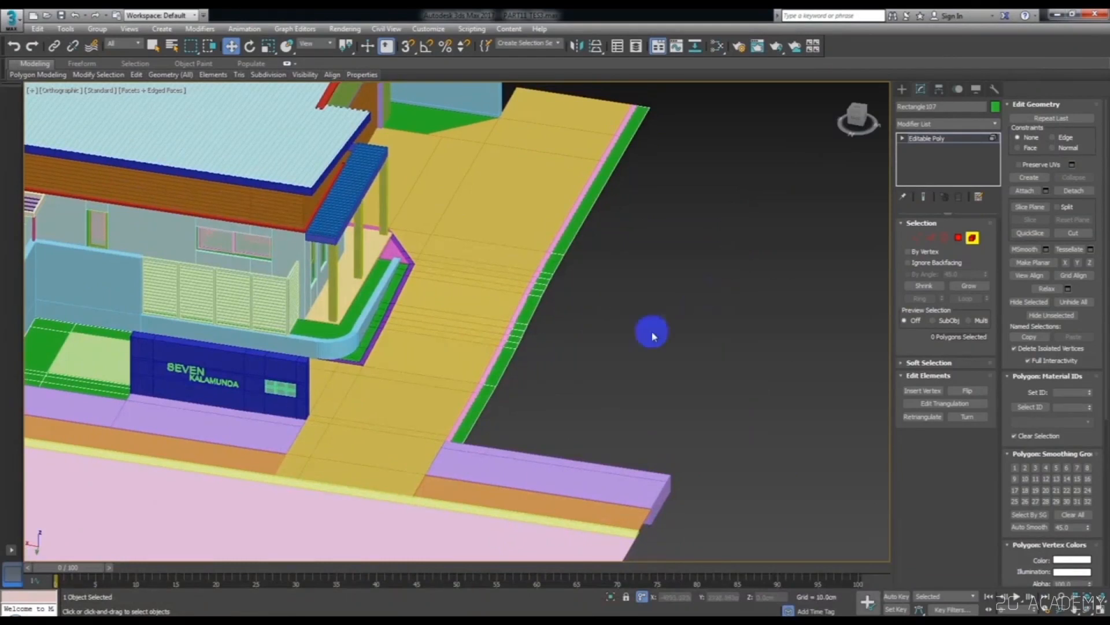
scroll(636, 337, "down", 5)
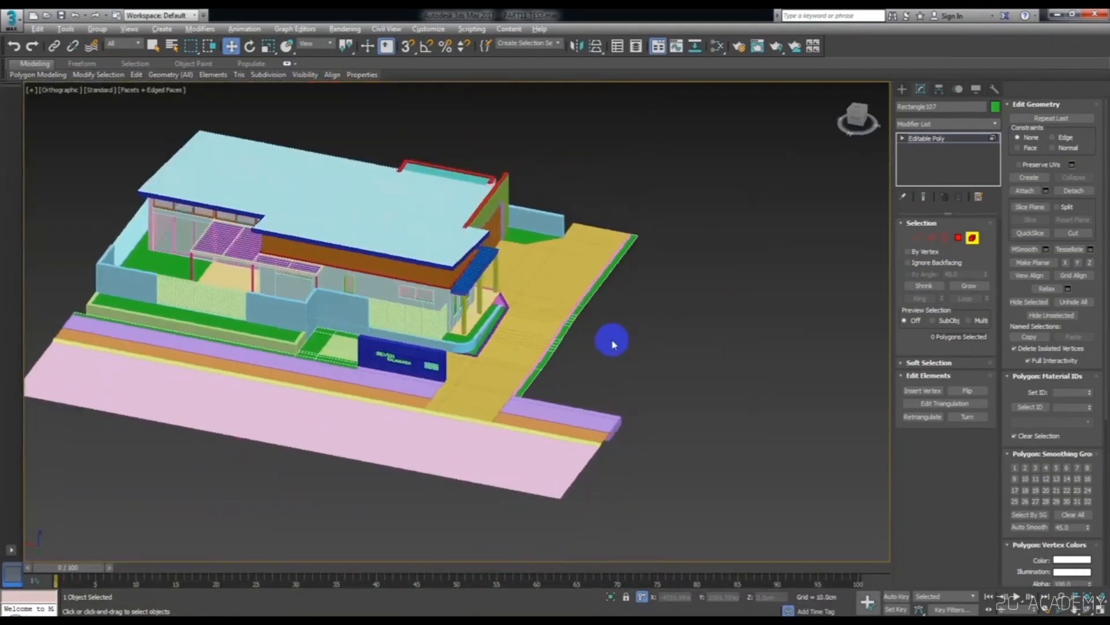
scroll(578, 347, "up", 5)
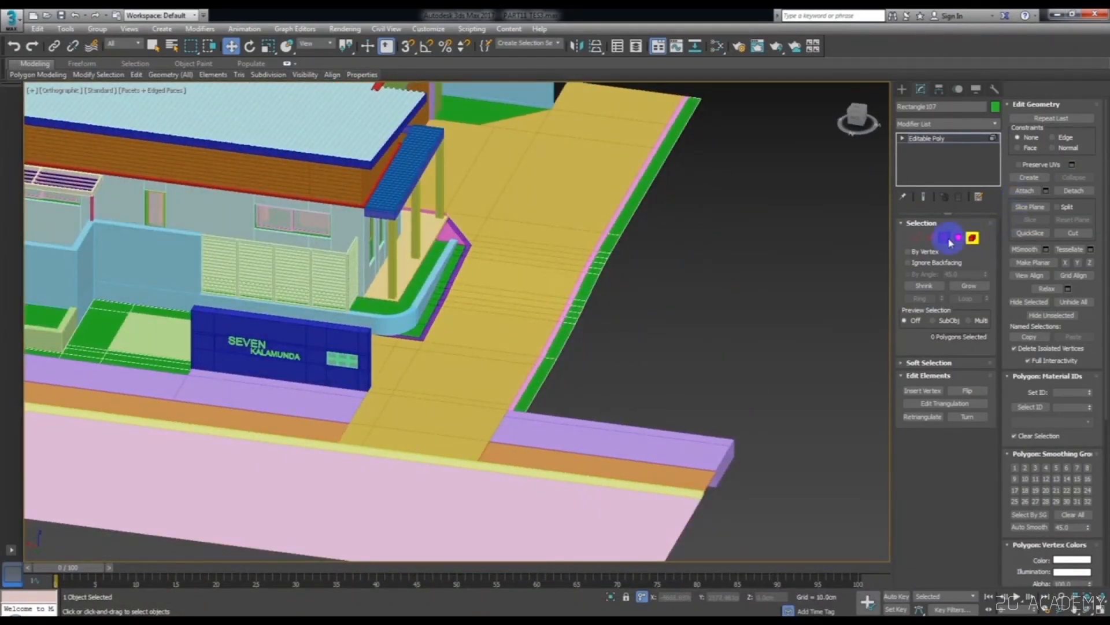
- Extrude all of the green bed's outer edges outward from the driveway, snapping them level with the purple footpath's far end
left_click(930, 237)
middle_click_drag(888, 246, 815, 263, "alt")
middle_click_drag(618, 147, 619, 134, "alt")
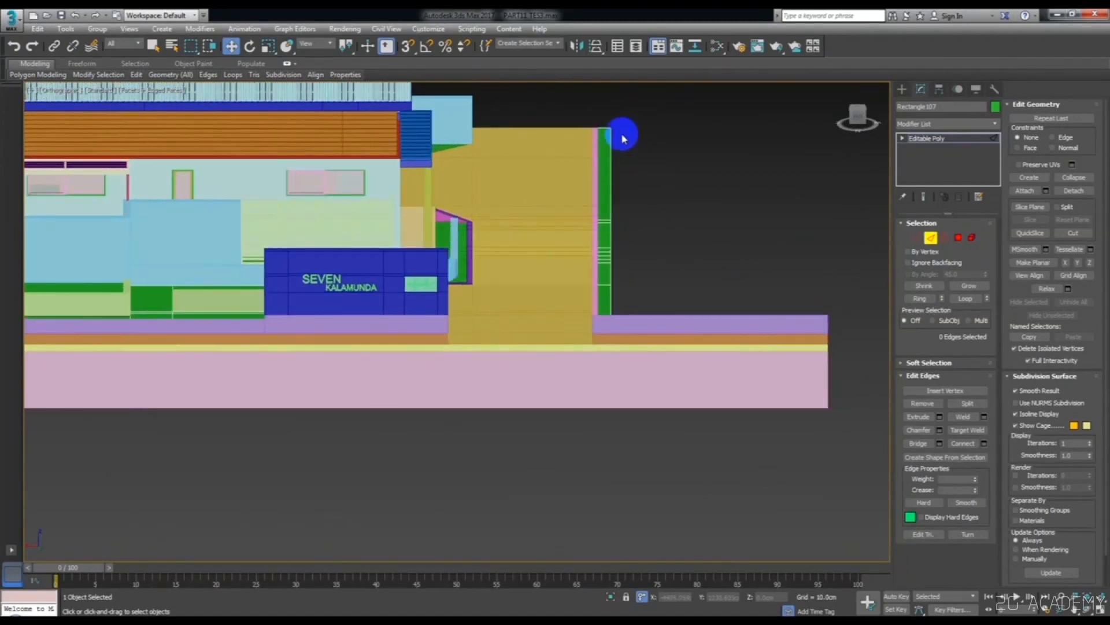
left_click_drag(607, 113, 663, 333)
left_click_drag(583, 242, 866, 282, "shift")
key("s")
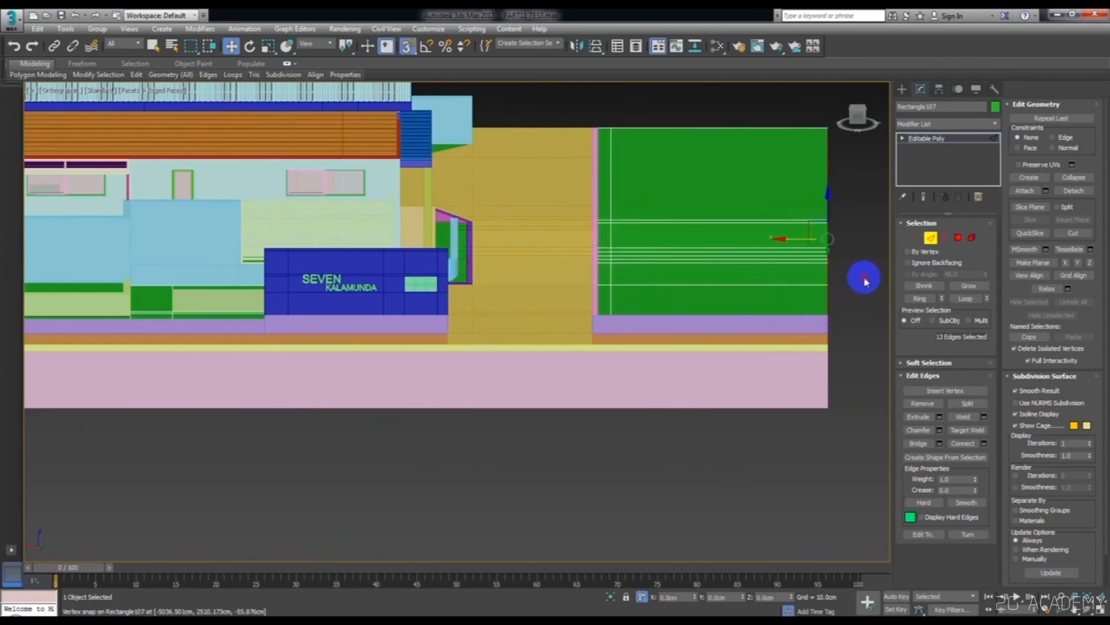
left_click(865, 279)
- Leave edge editing, show the site in a perspective view, and deselect the green bed
scroll(854, 266, "down", 5)
middle_click_drag(774, 307, 747, 404, "alt")
left_click(933, 239)
middle_click_drag(864, 246, 816, 256, "alt")
key("p")
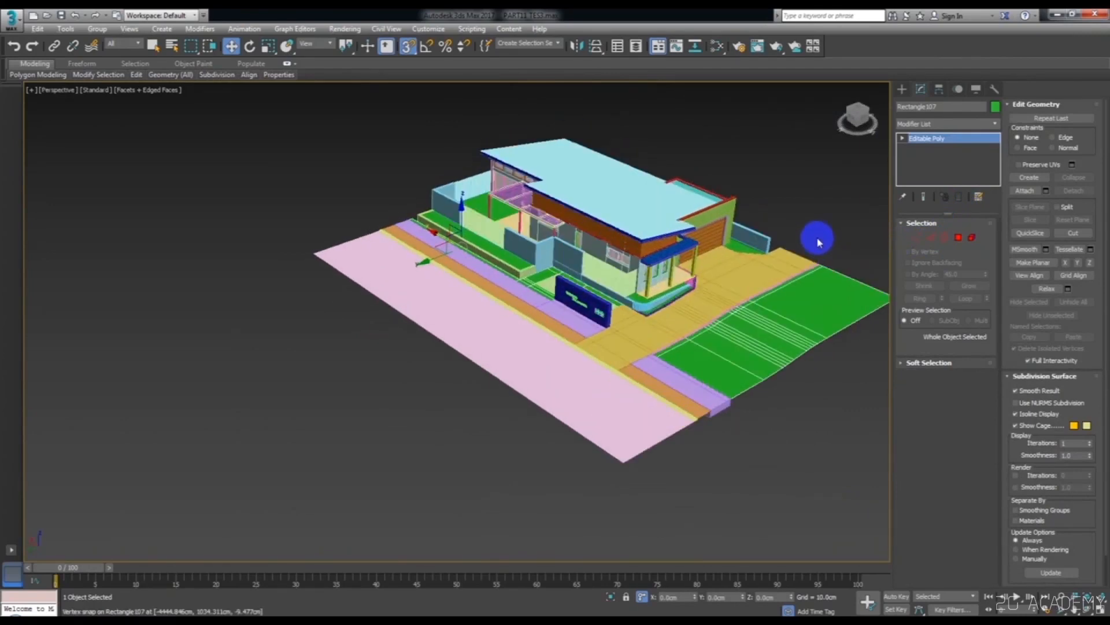
scroll(817, 247, "up", 3)
left_click(743, 198)
middle_click_drag(709, 252, 643, 269, "alt")
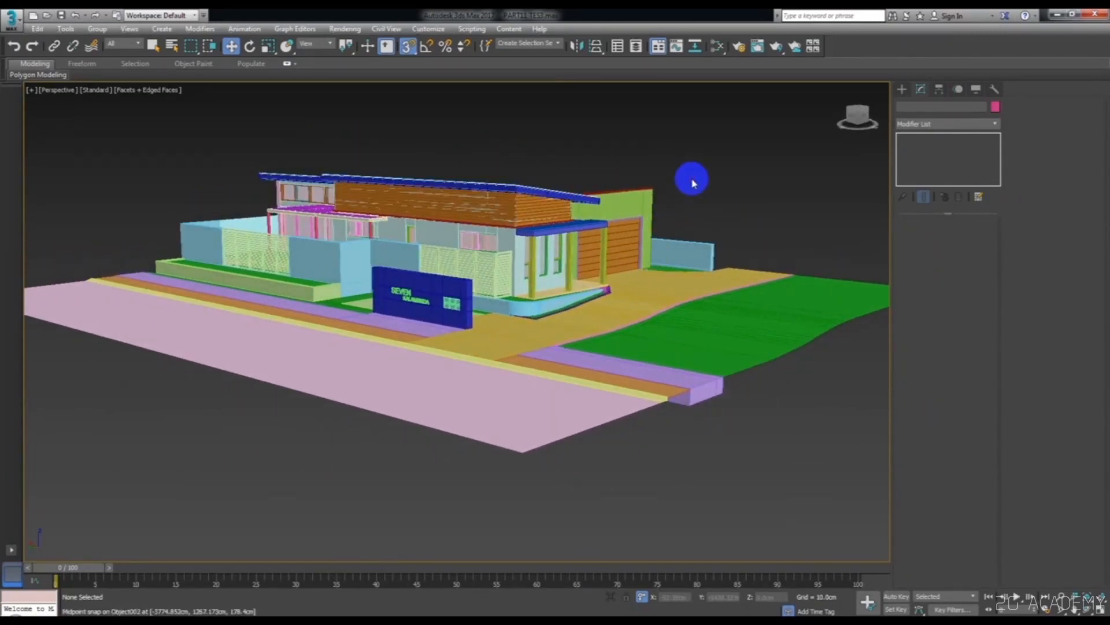